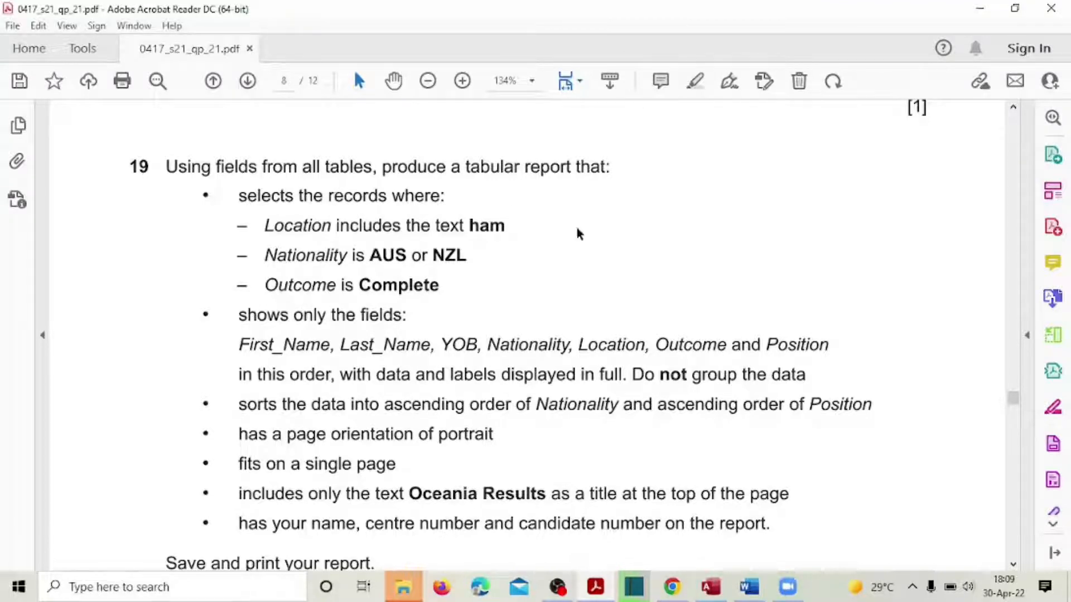
Step: Select question 19's required-fields passage in the PDF, then bring up the 2021ACC1 database in Access
scroll(685, 301, down, 1)
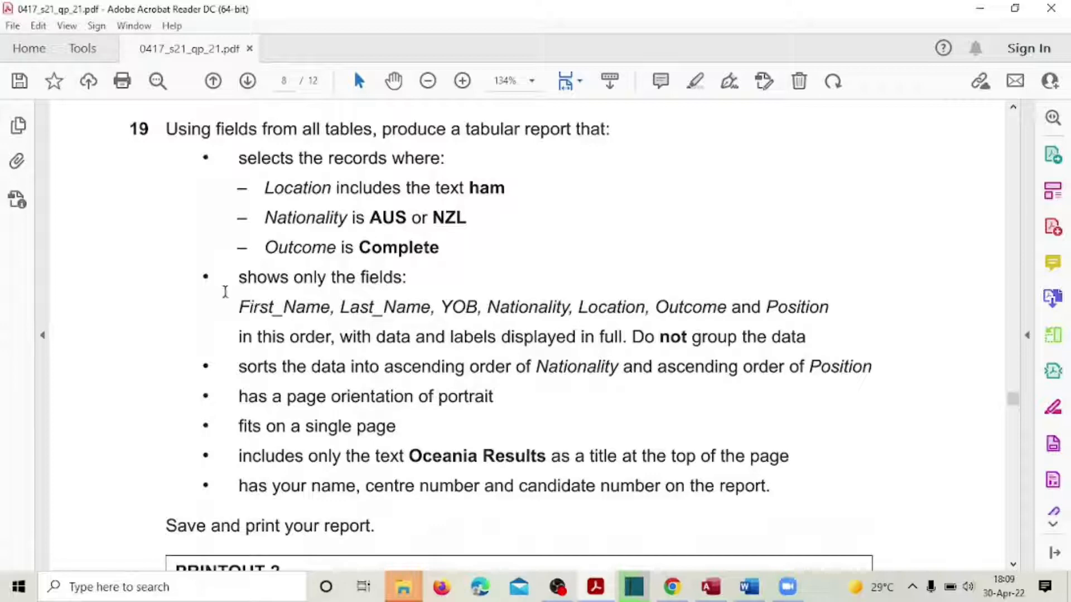
drag(203, 276, 787, 335)
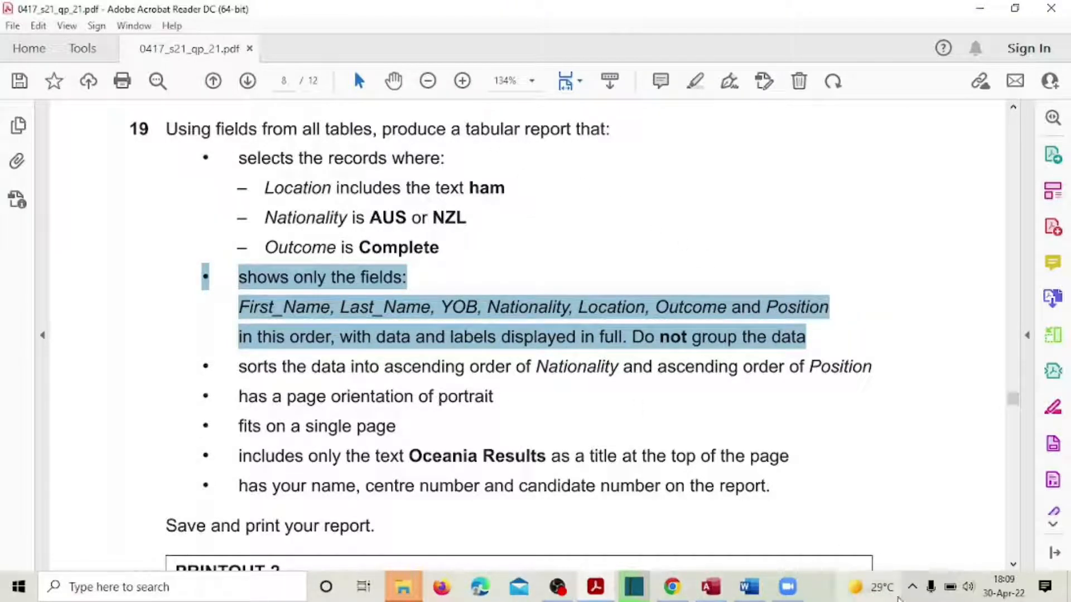
click(710, 587)
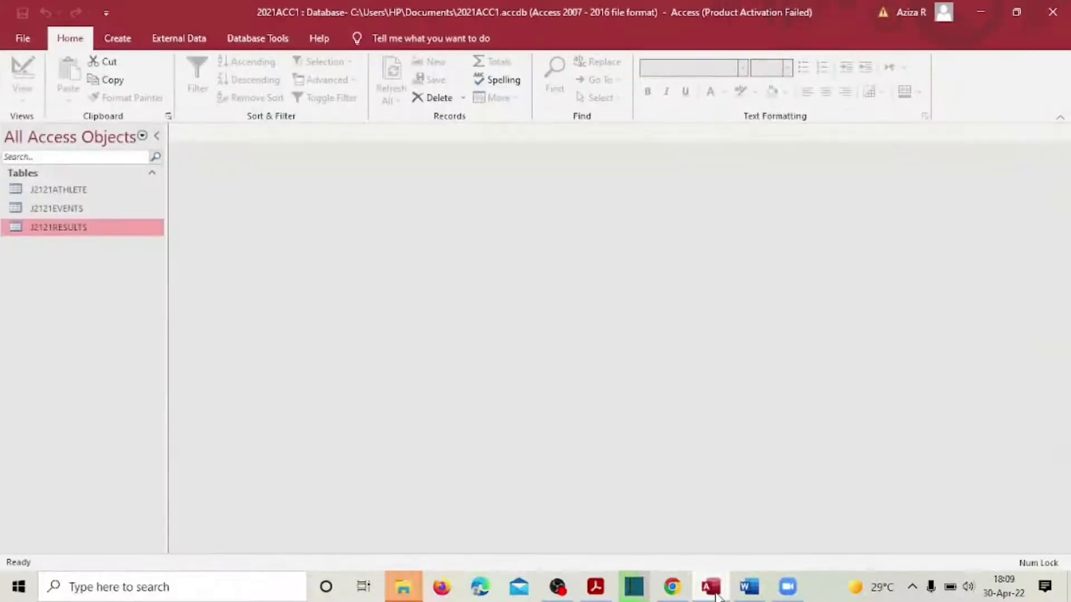
Step: Close the Zoom window and start a new query in Design View
click(787, 586)
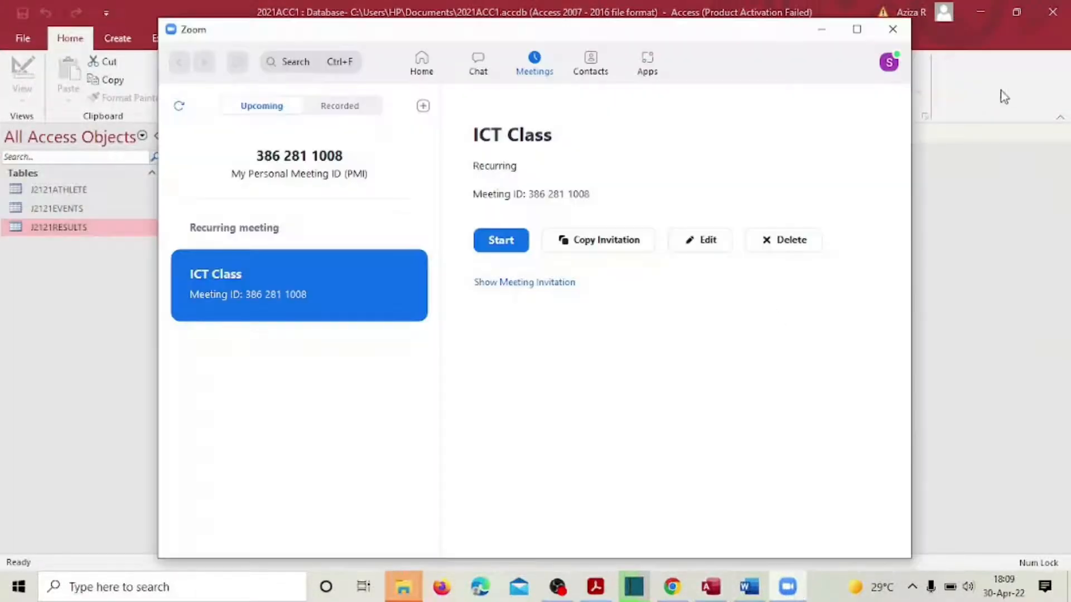
click(893, 29)
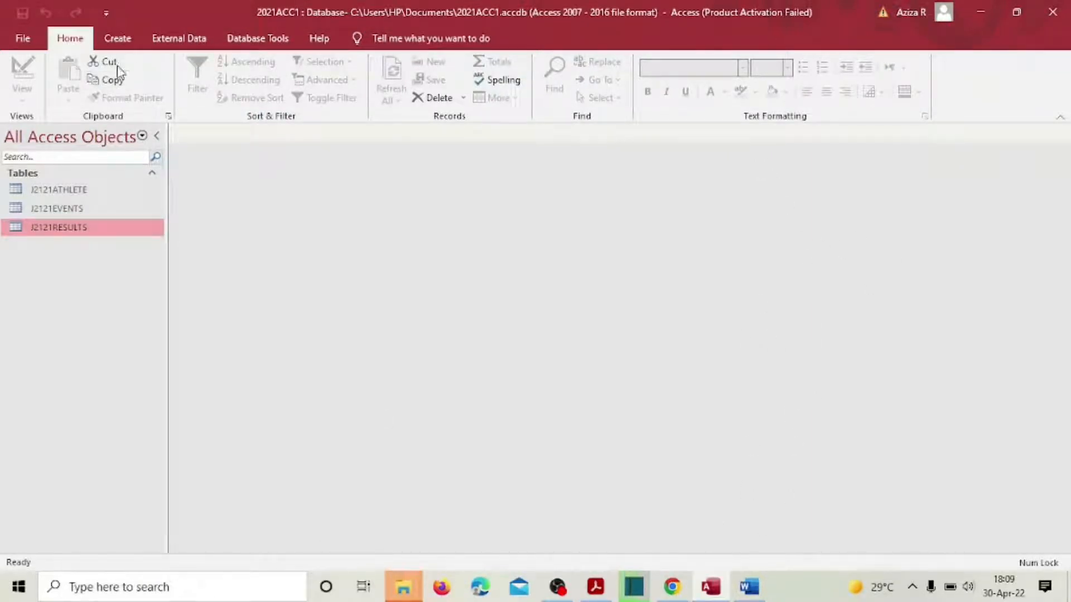
click(119, 38)
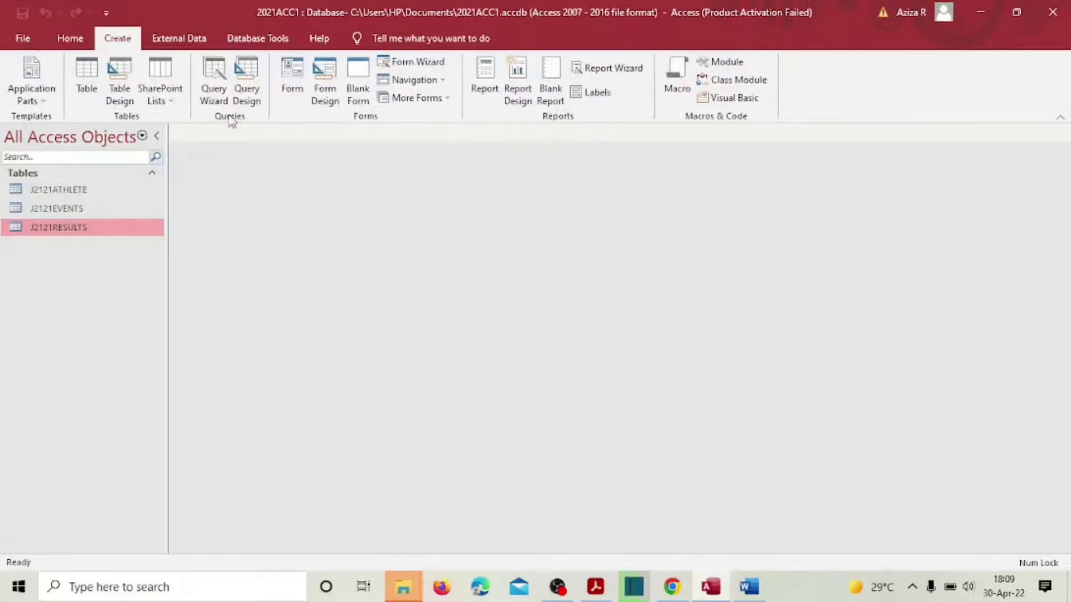
click(247, 84)
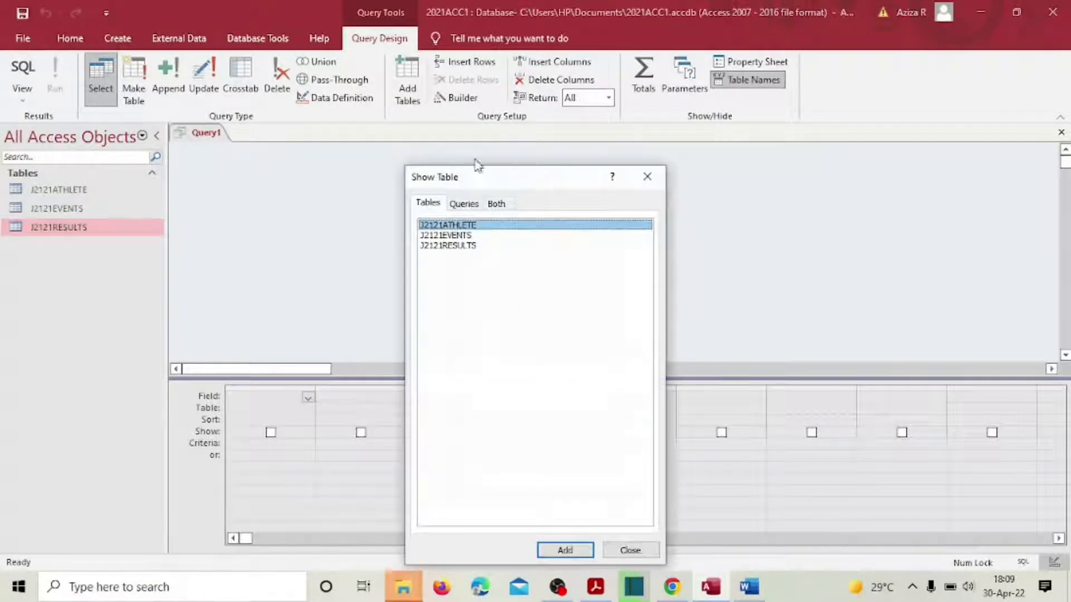
Step: Add the J2121ATHLETE, J2121EVENTS and J2121RESULTS tables to the query
click(563, 551)
click(477, 236)
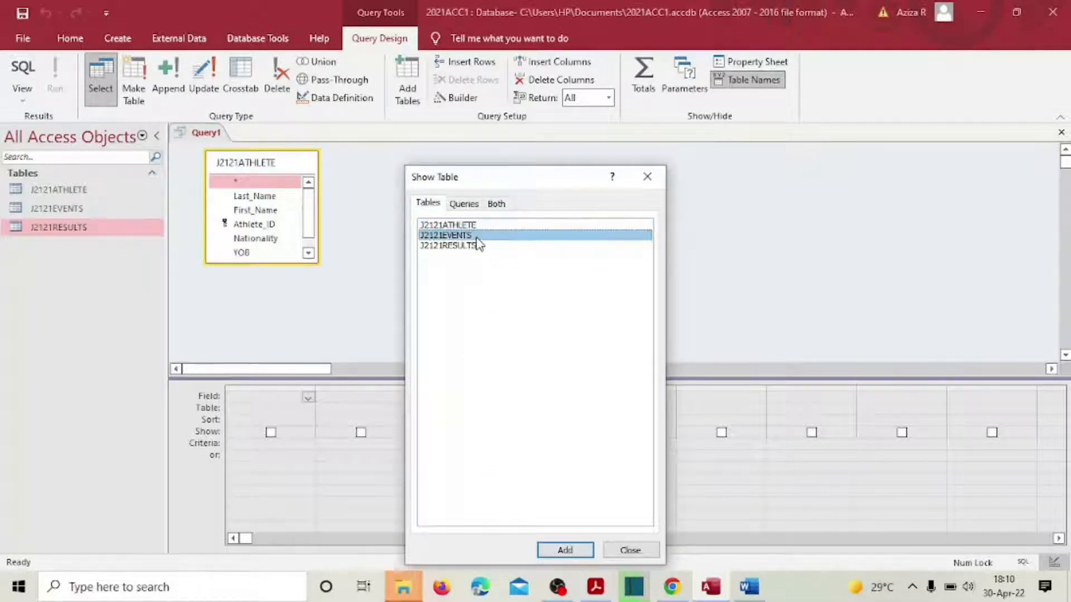
double_click(477, 238)
double_click(478, 246)
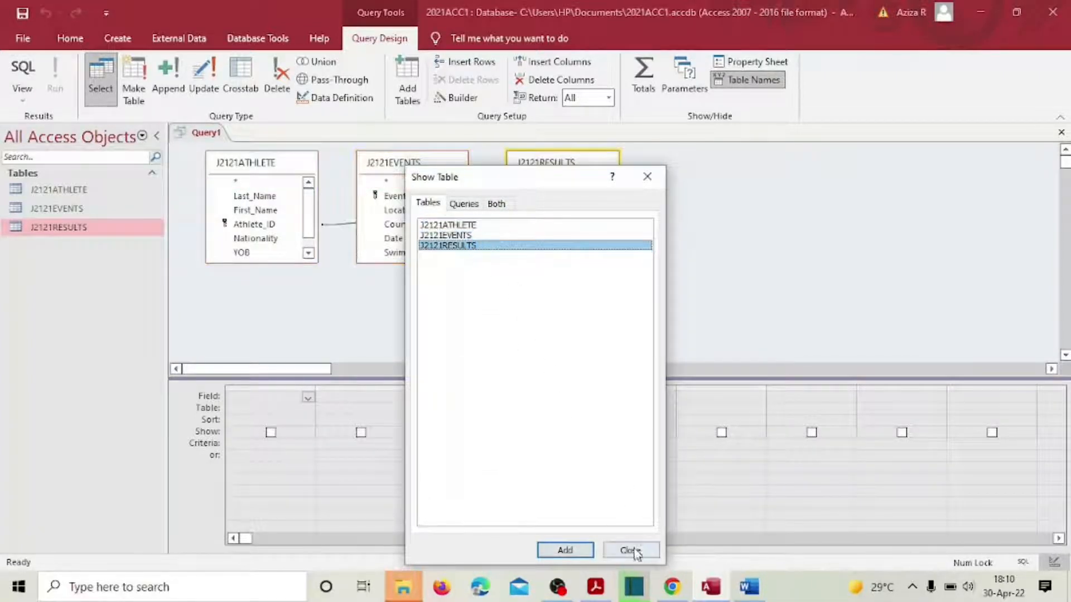
click(635, 551)
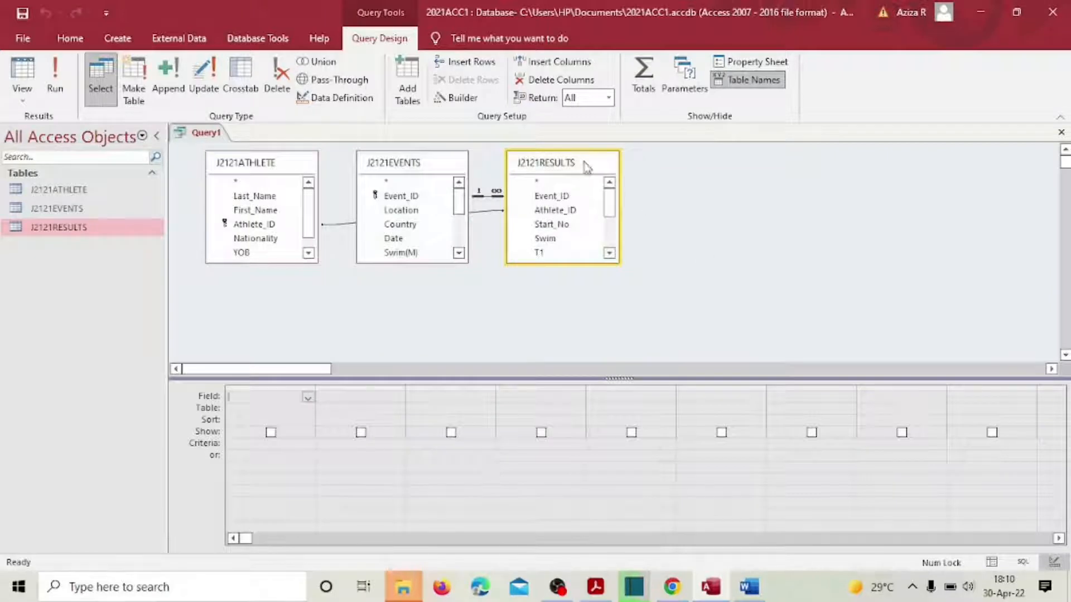
Step: Arrange J2121RESULTS between the other two tables, then return to the exam PDF
click(539, 167)
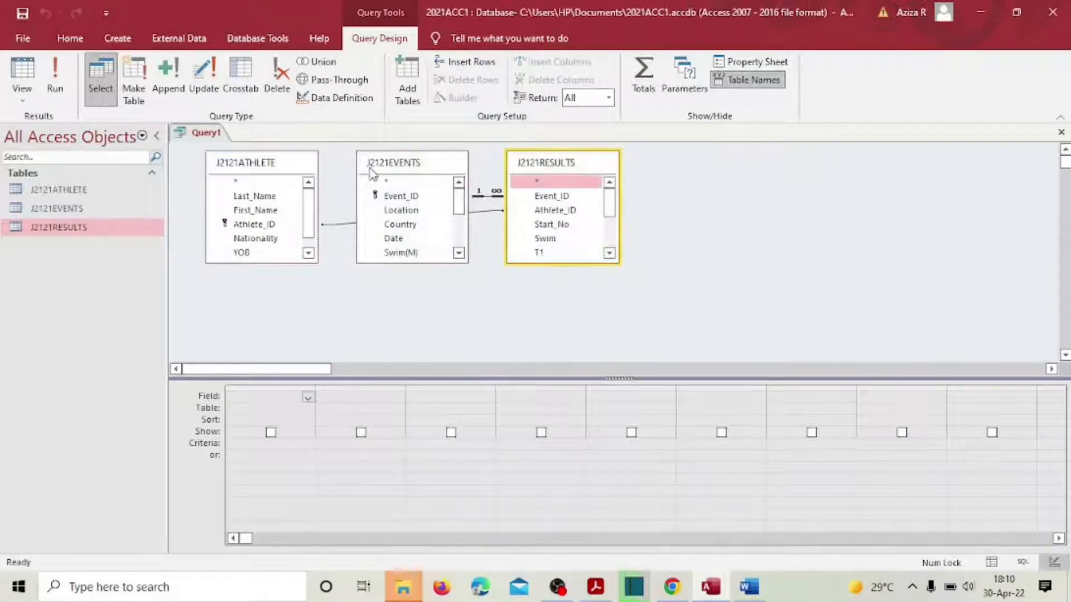
drag(383, 165, 723, 176)
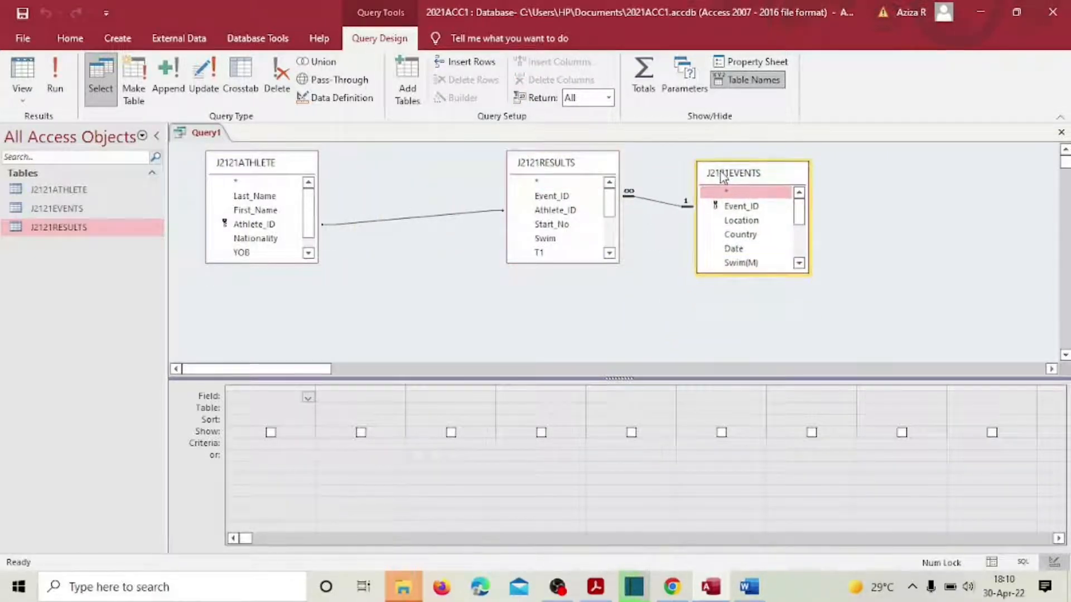
drag(569, 165, 515, 165)
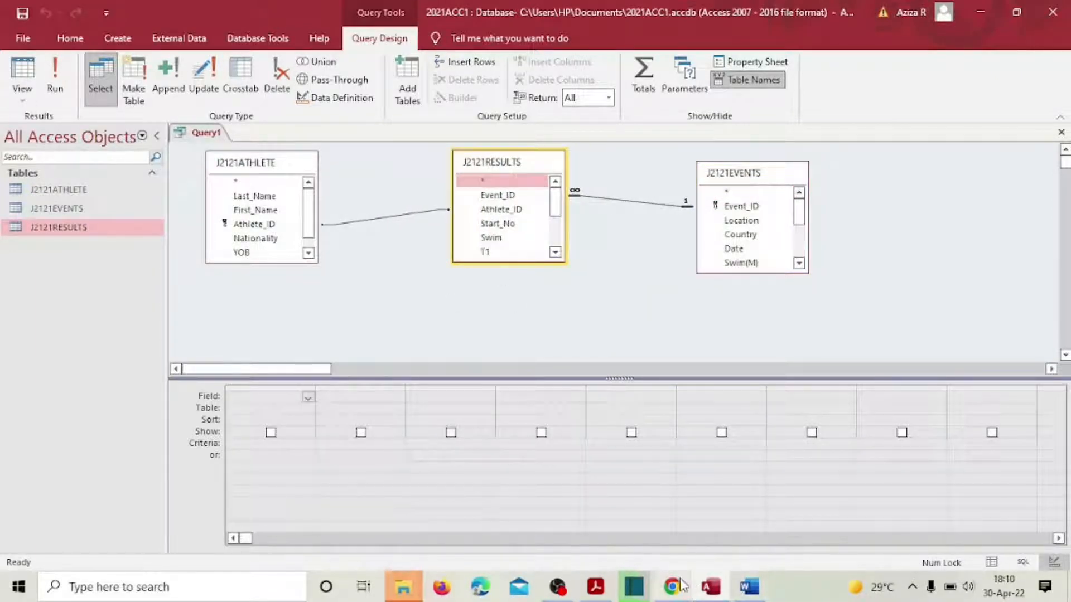
click(608, 586)
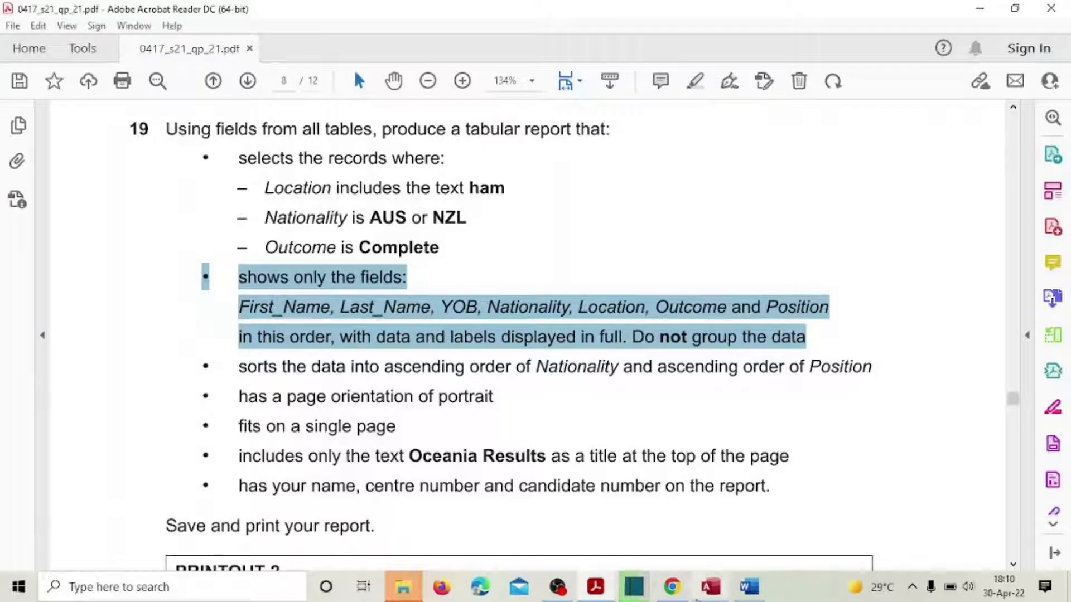
Step: Add First_Name, Last_Name and YOB to the query grid
click(710, 586)
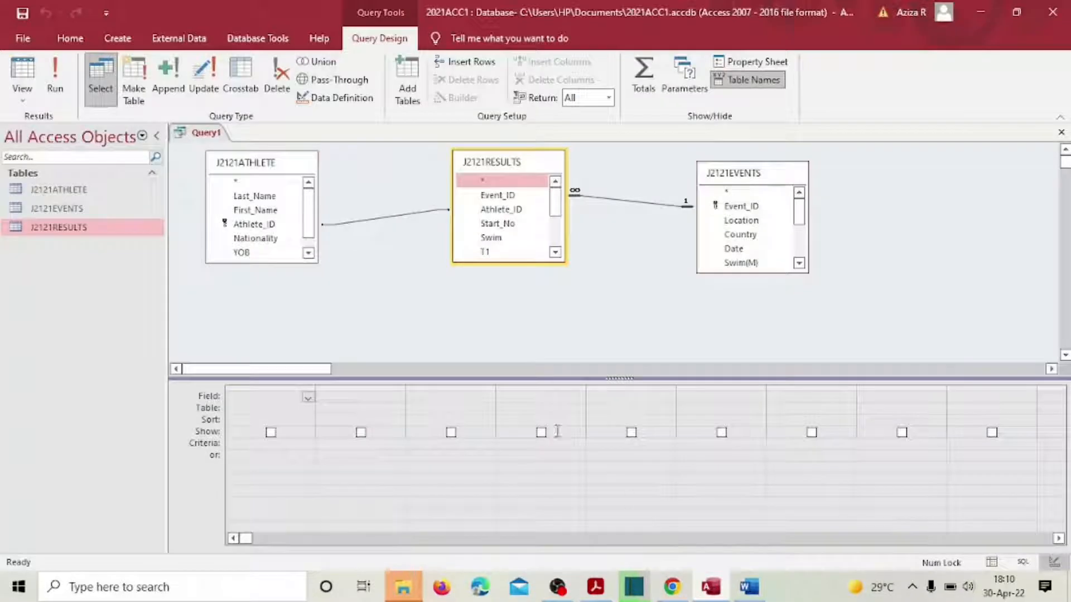
double_click(265, 212)
double_click(263, 198)
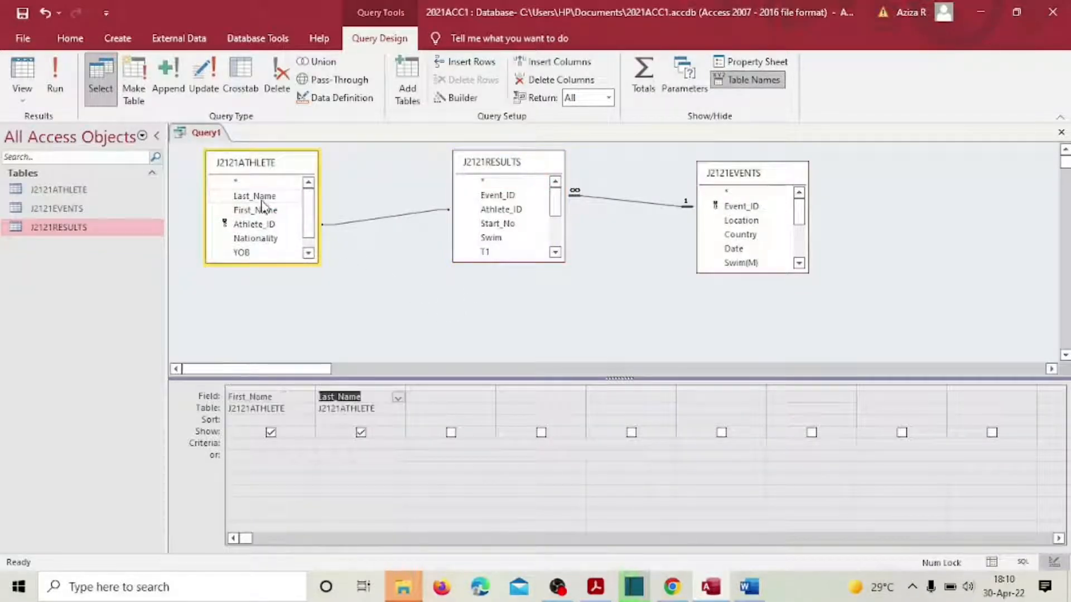
click(246, 254)
double_click(246, 254)
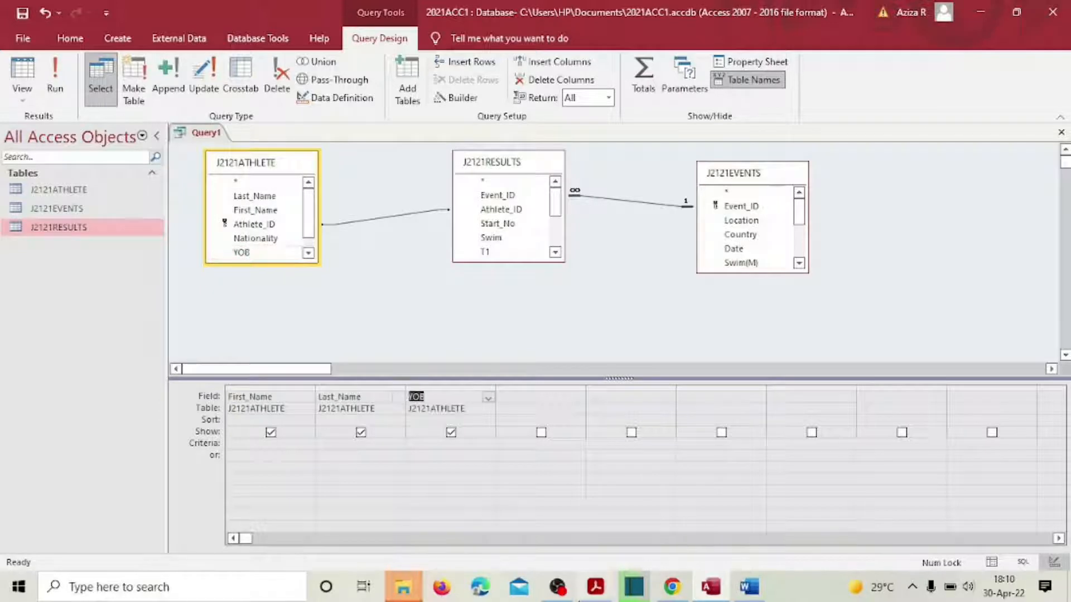
Step: After checking the question's field list, add Nationality and Location to the grid
click(595, 587)
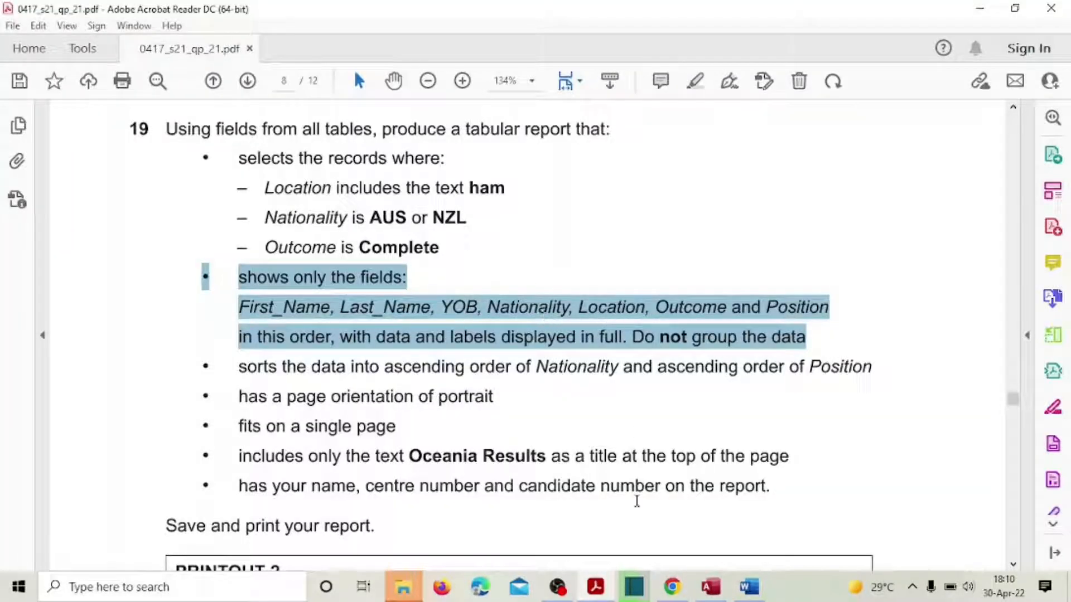
click(710, 587)
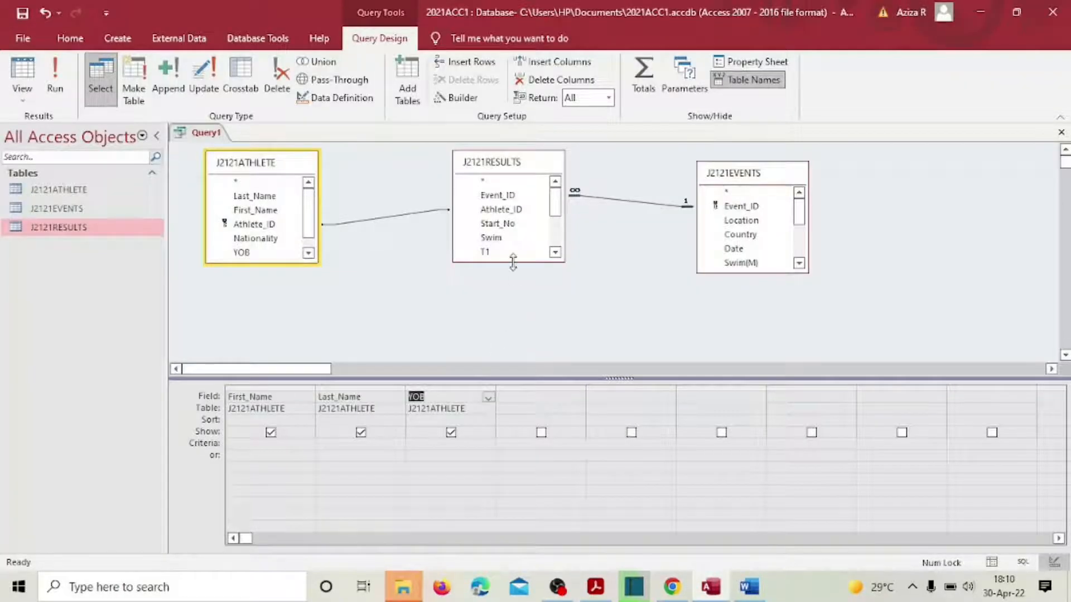
double_click(279, 241)
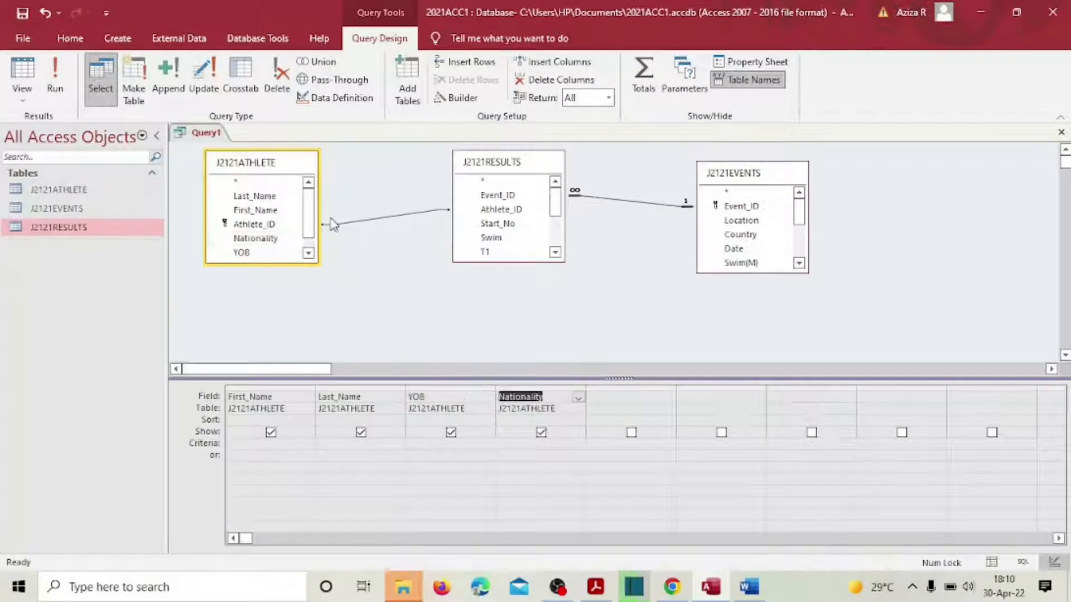
click(309, 245)
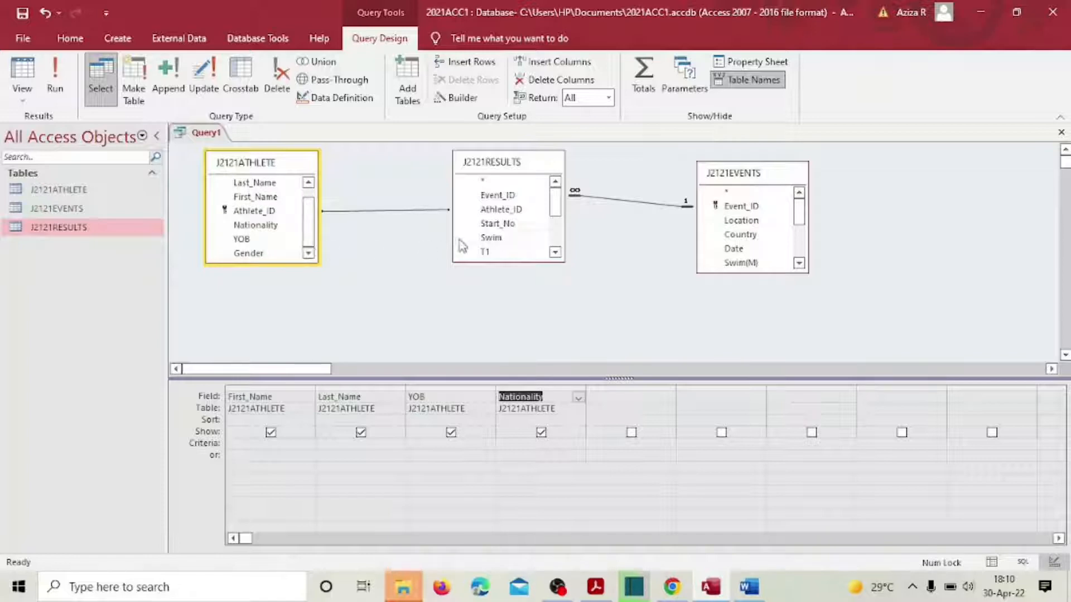
scroll(509, 234, down, 2)
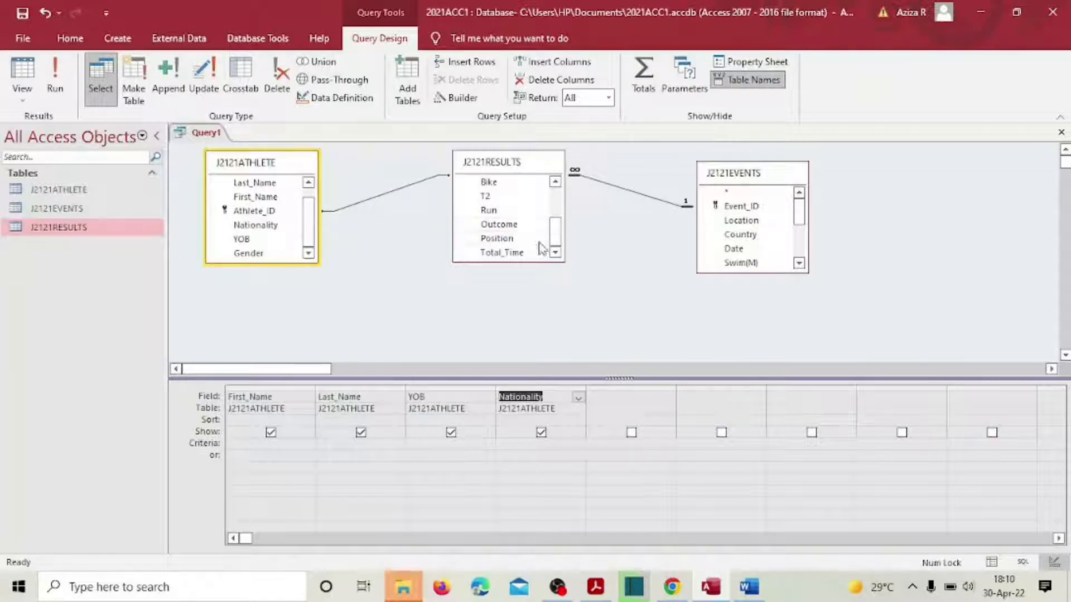
click(758, 222)
double_click(757, 221)
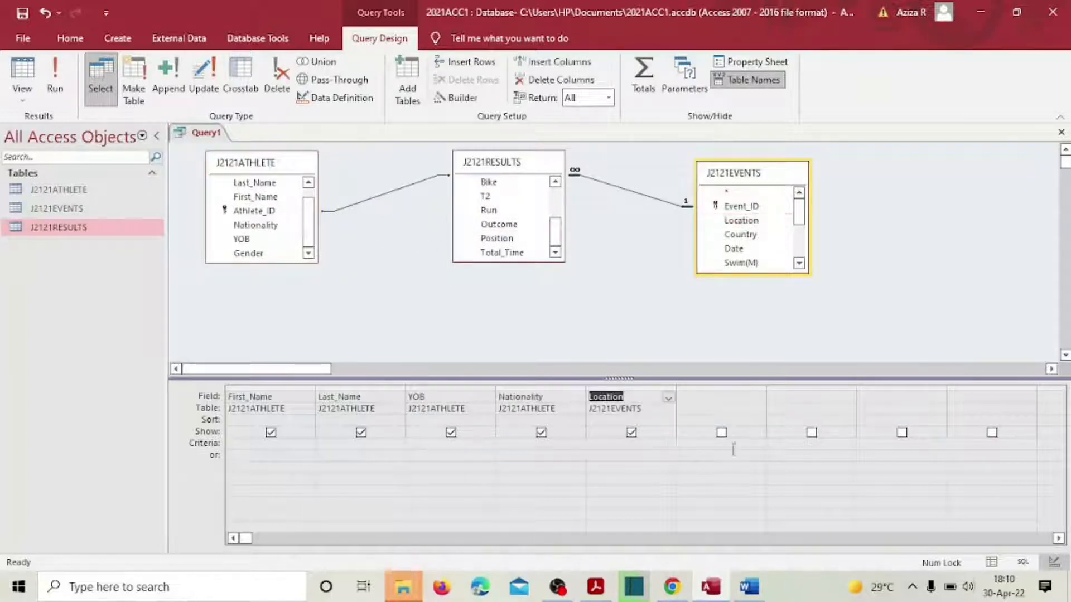
Step: Add Outcome and Position to the grid, then go back to the exam PDF
click(596, 586)
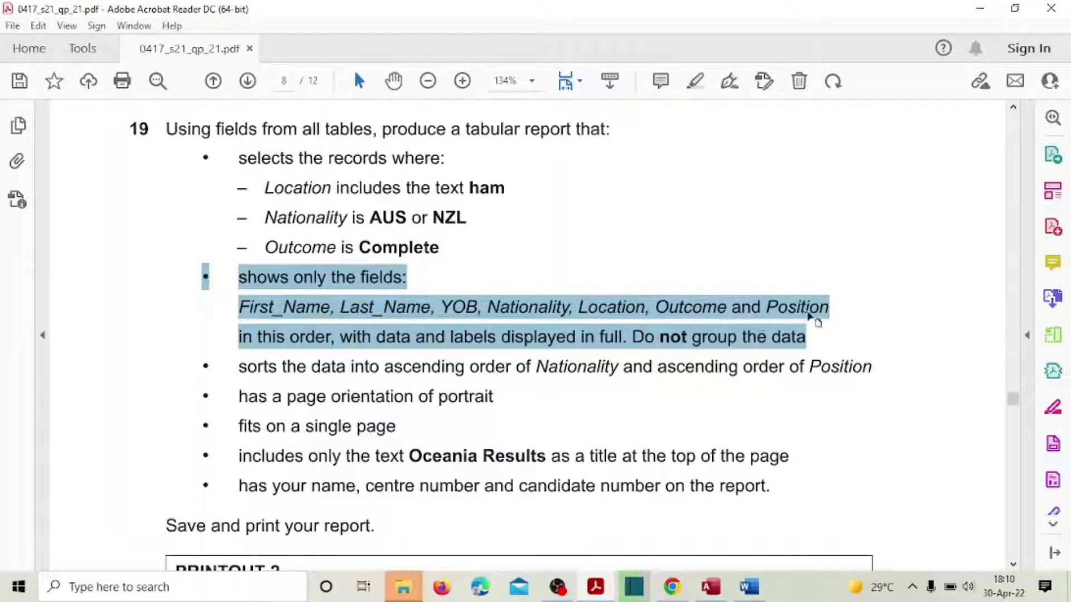
click(709, 589)
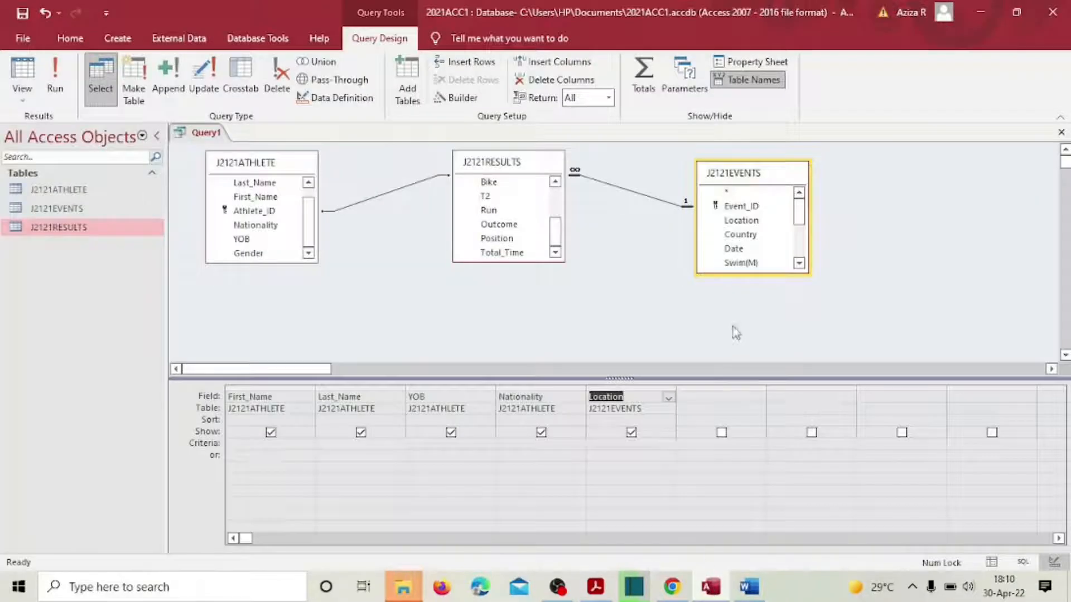
scroll(743, 258, down, 3)
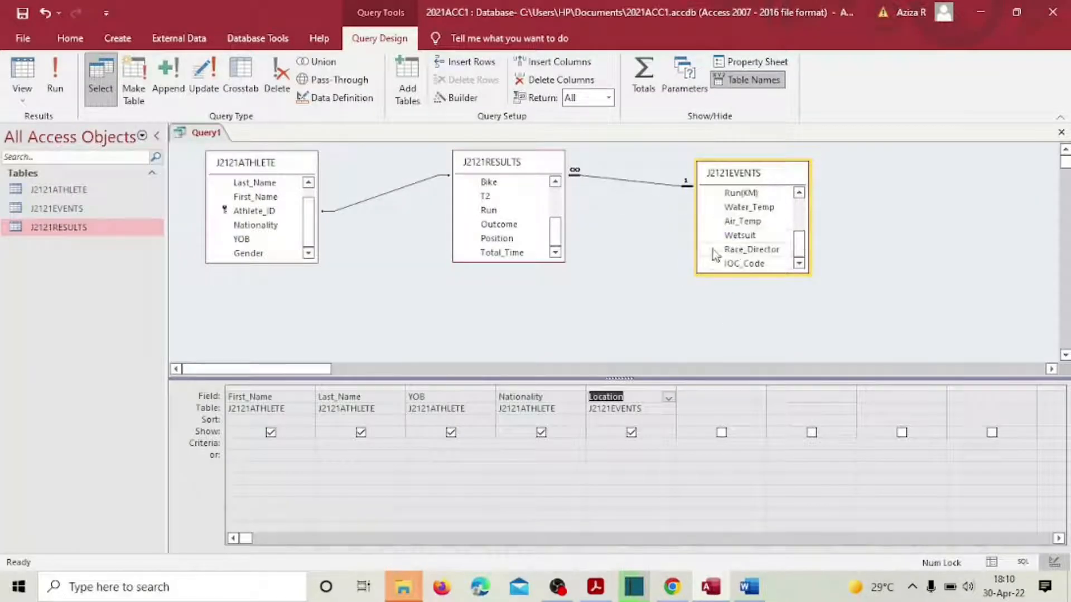
double_click(491, 224)
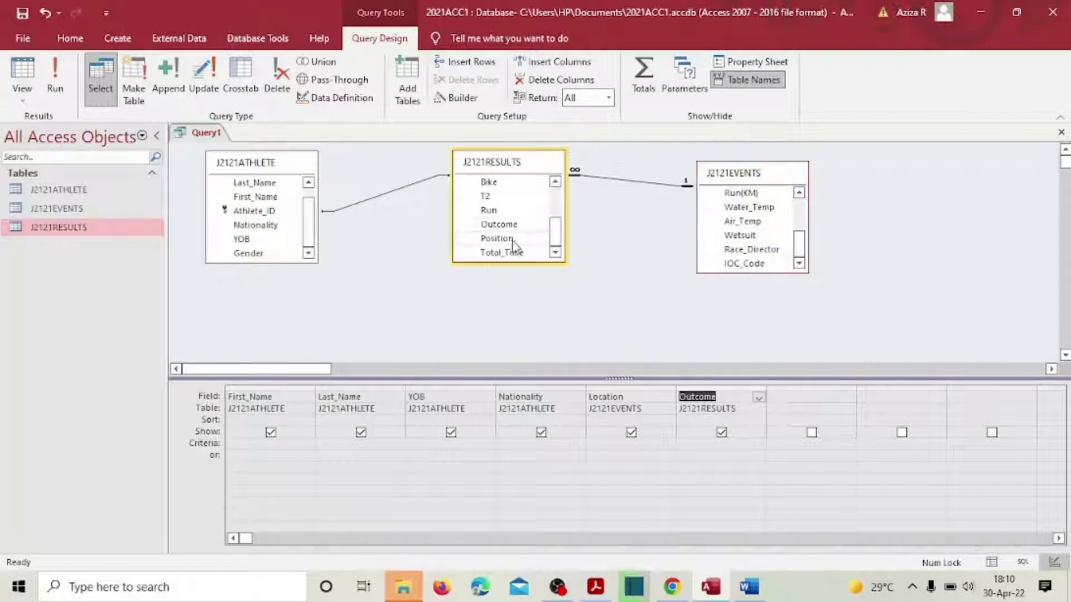
click(511, 241)
double_click(513, 245)
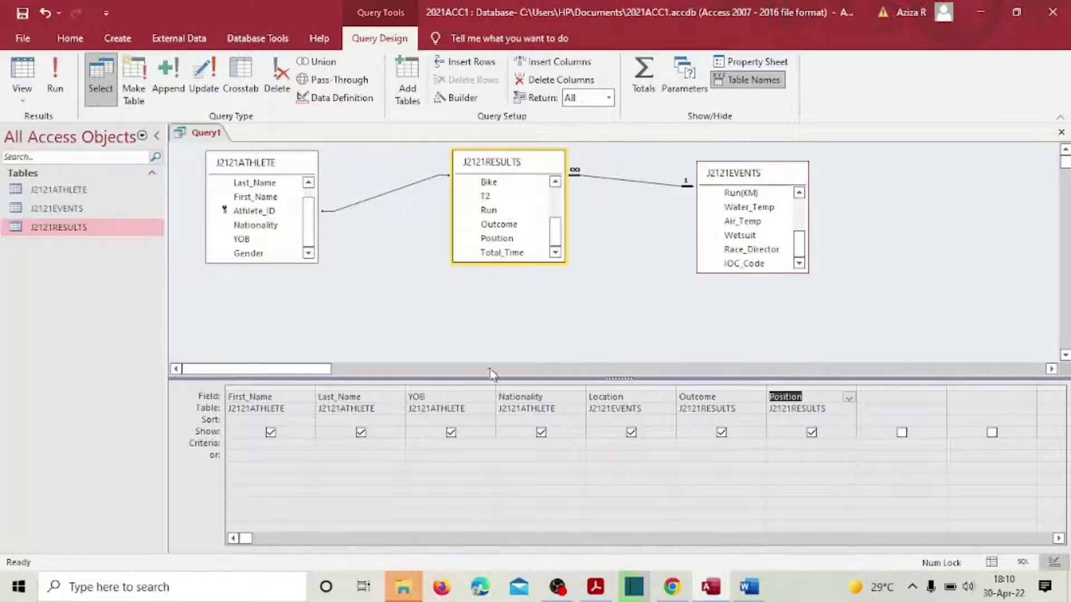
click(600, 589)
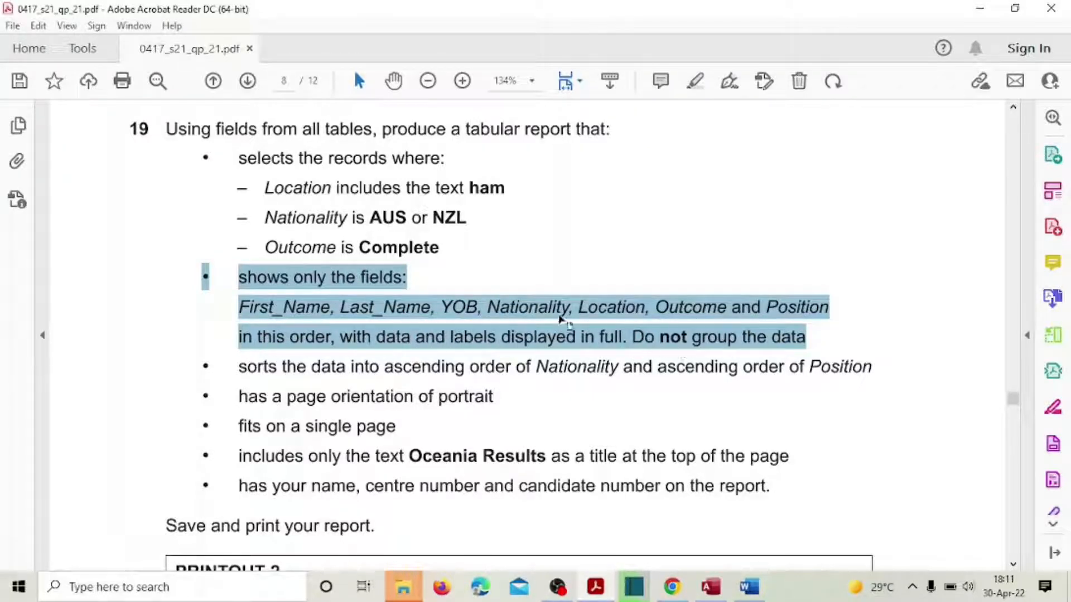
Step: Highlight the required-fields passage in yellow and select 'includes the text ham' in question 19
right_click(342, 304)
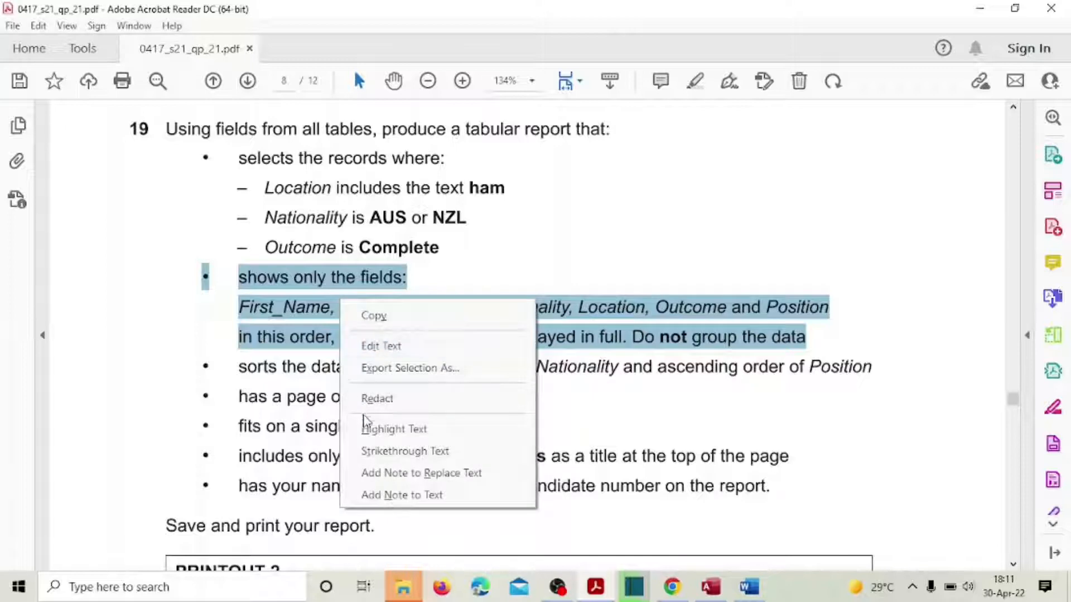
click(385, 429)
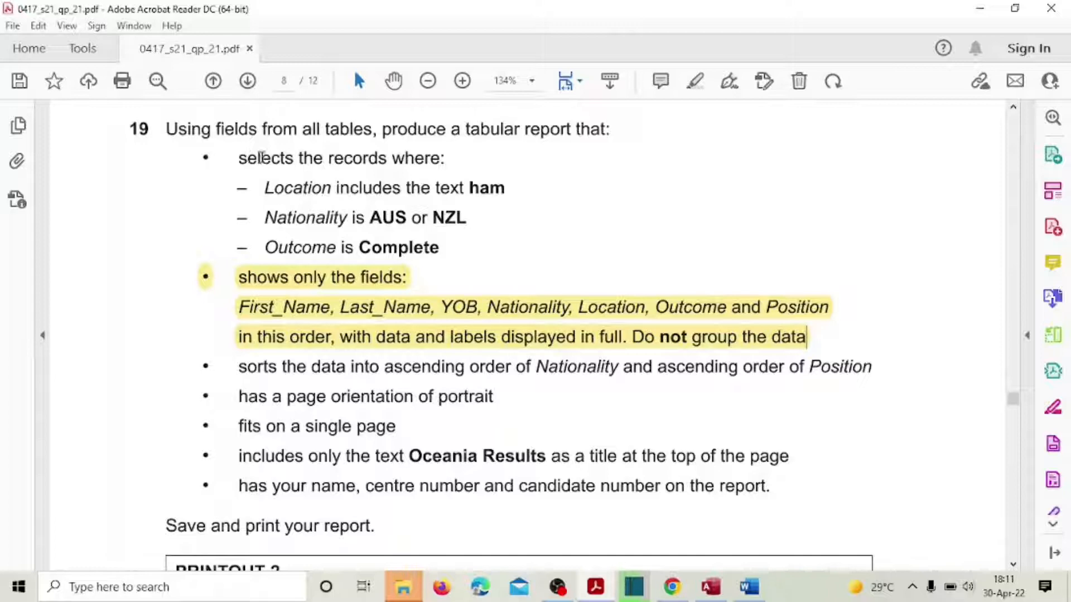
drag(262, 158, 410, 165)
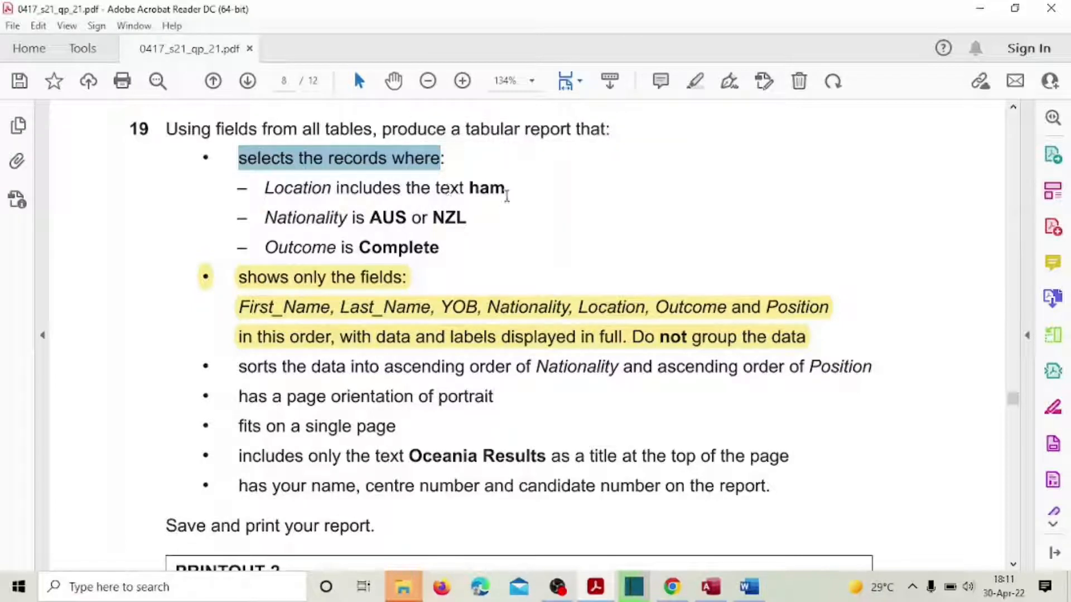
drag(476, 190, 505, 190)
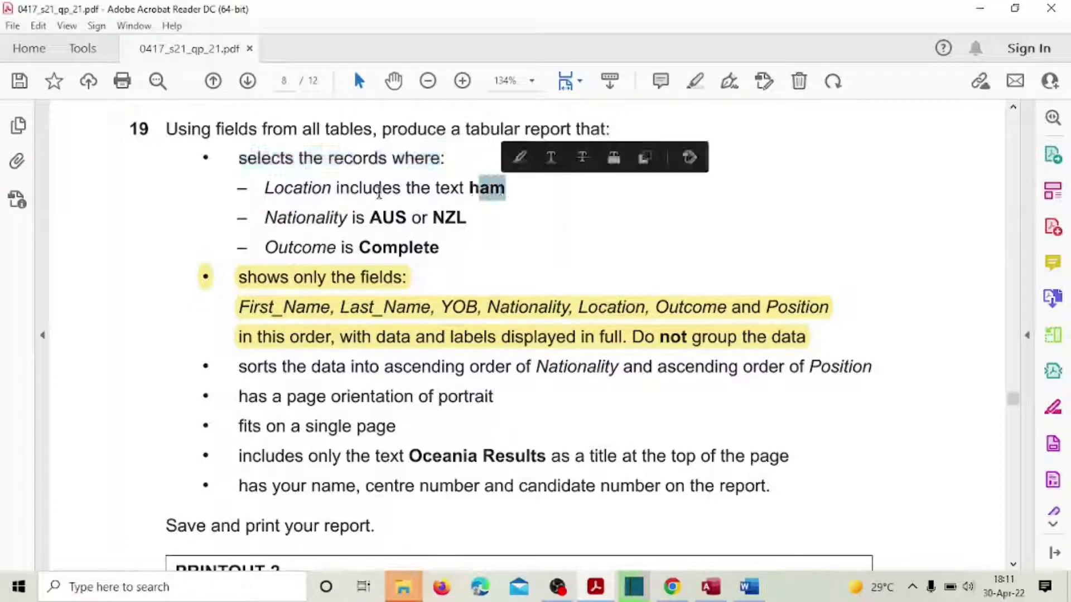
drag(337, 189, 505, 190)
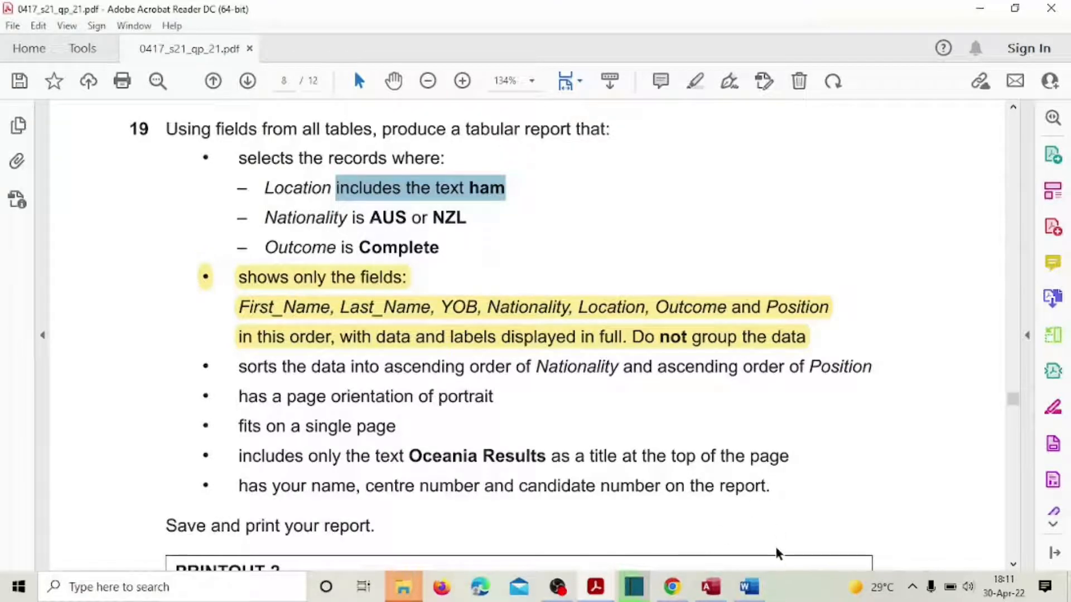
Step: Enter Like "*ham*" as the Location criterion in the query grid
click(710, 587)
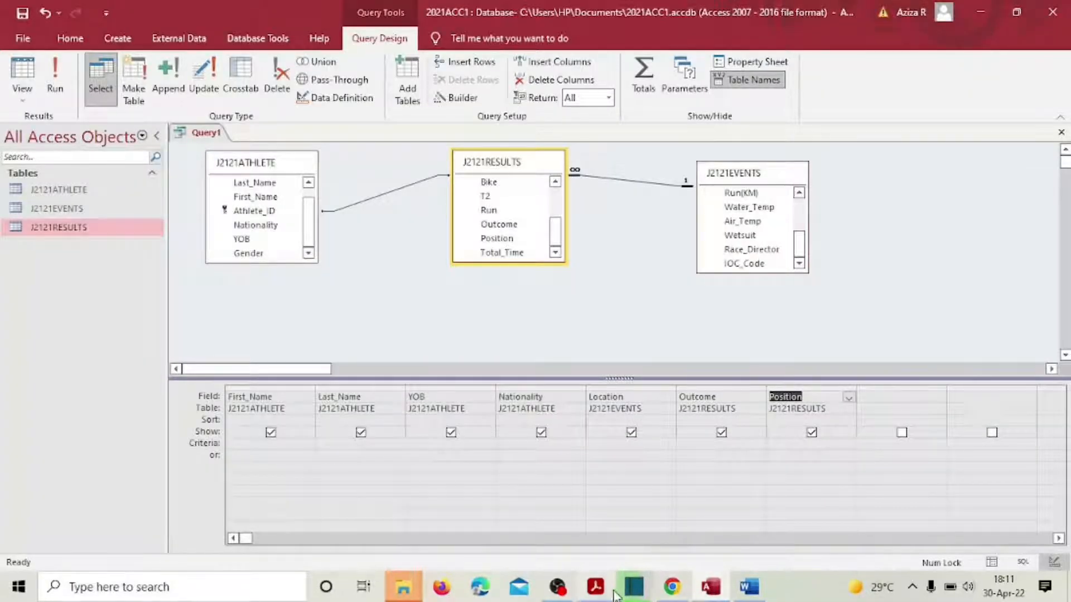
click(596, 588)
click(597, 589)
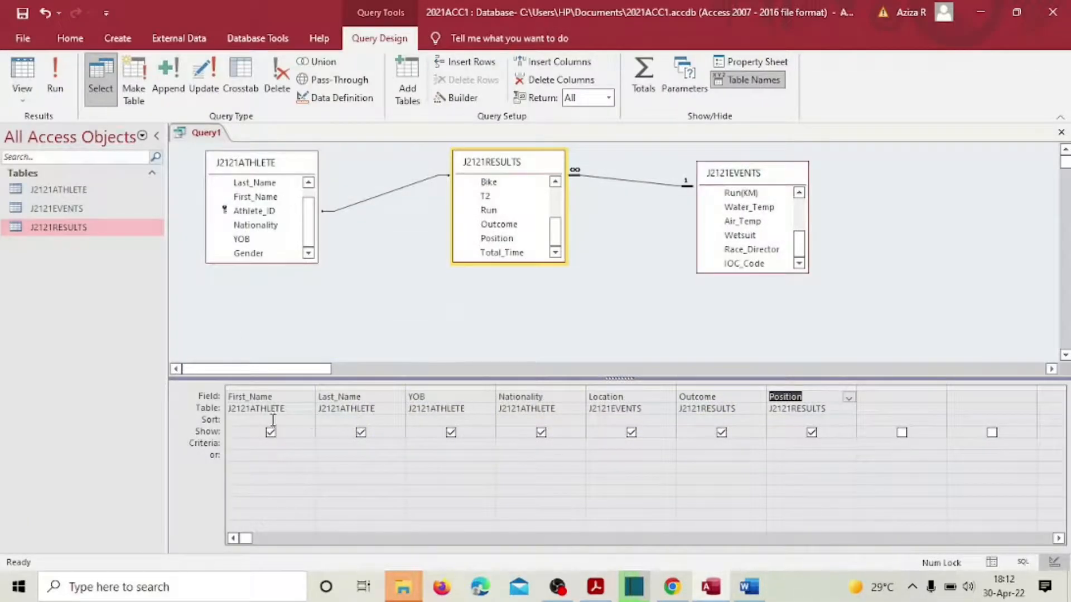
click(598, 445)
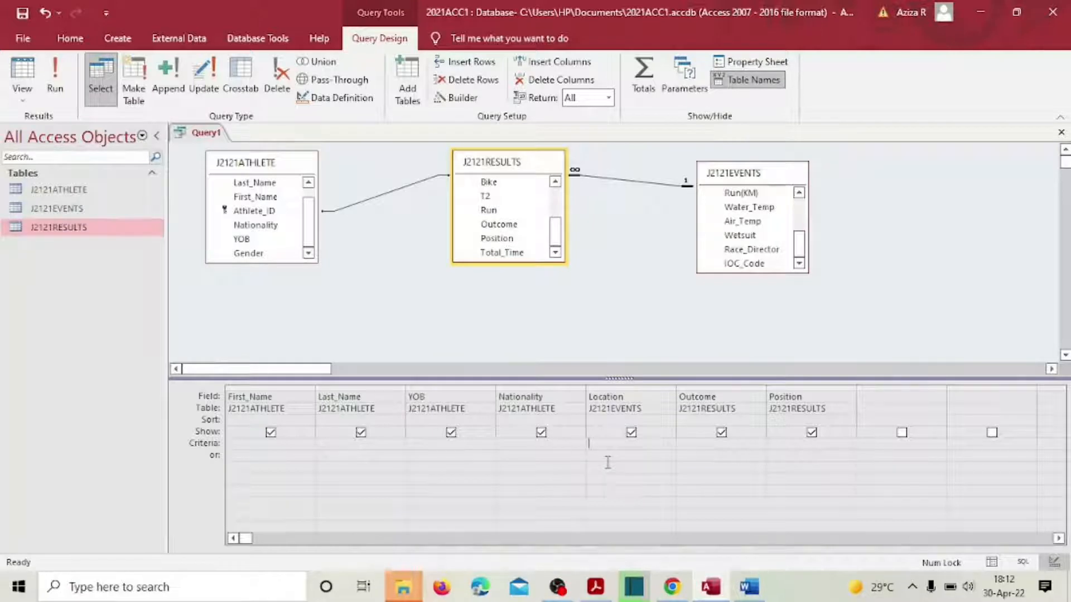
text(Li)
text(a)
text(ha)
Step: Save the query as Query1Q19 and run it
click(23, 12)
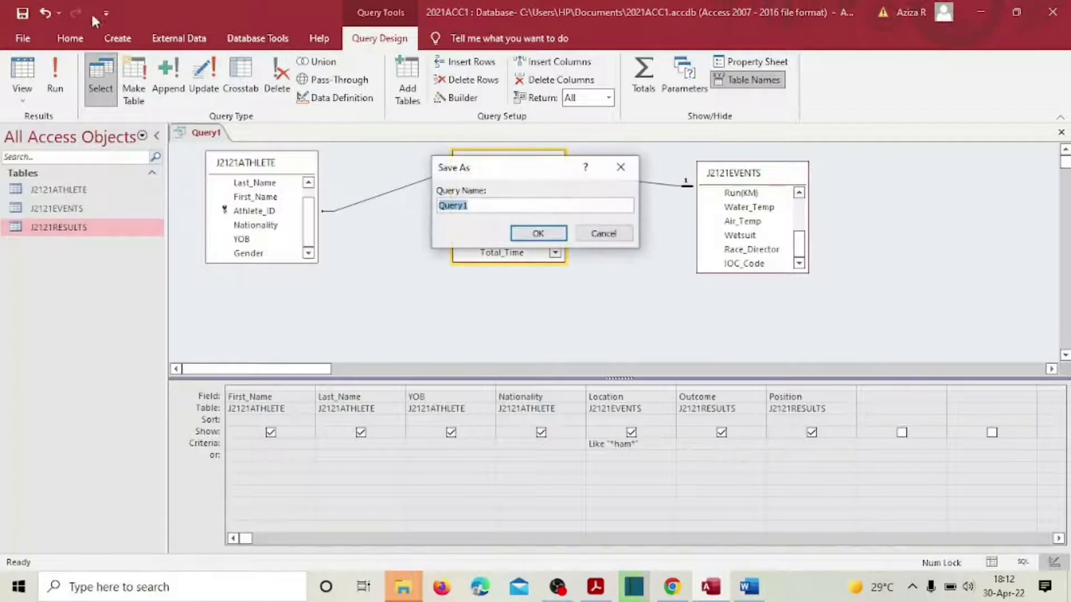
click(478, 205)
text(Q)
click(596, 587)
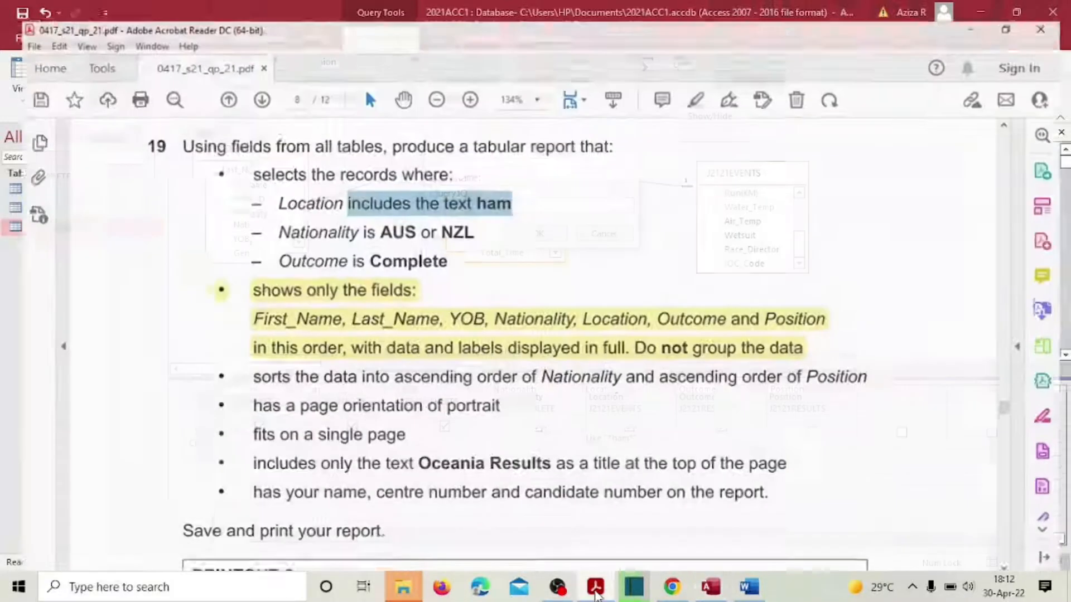
click(596, 592)
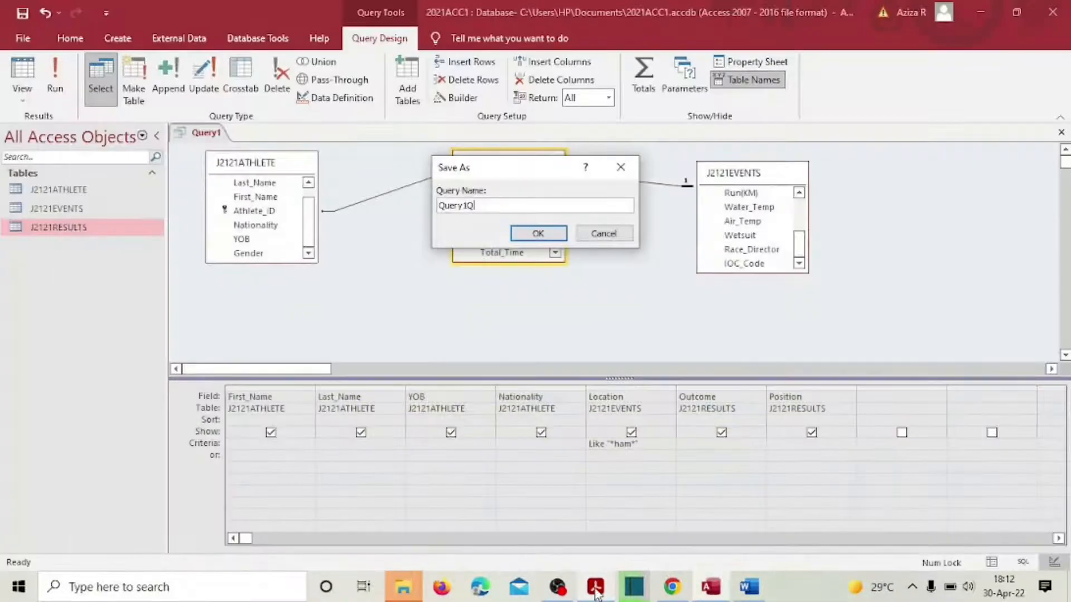
text(19)
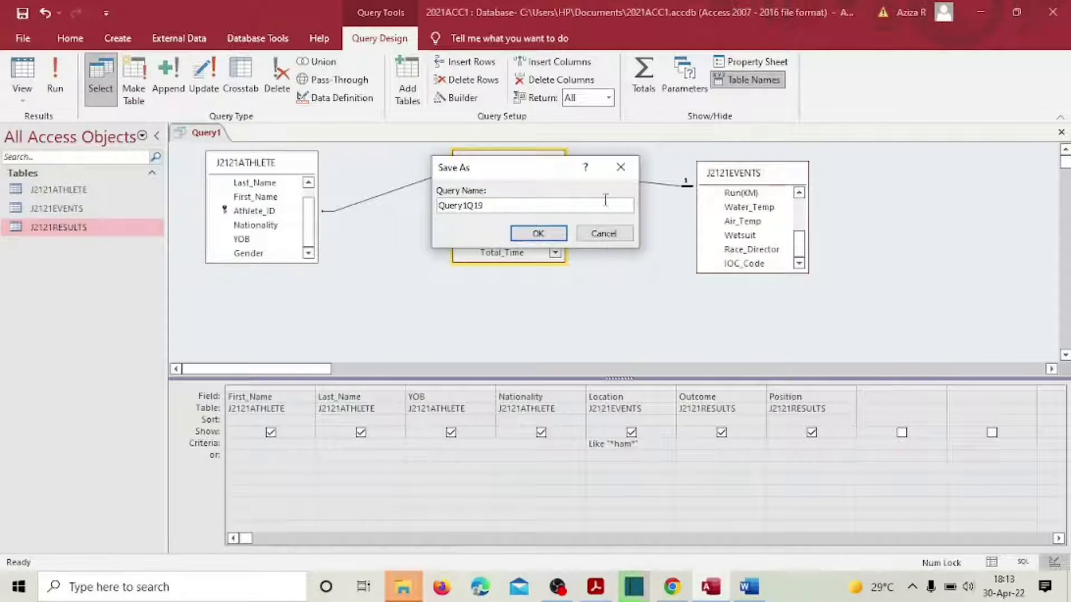
click(536, 231)
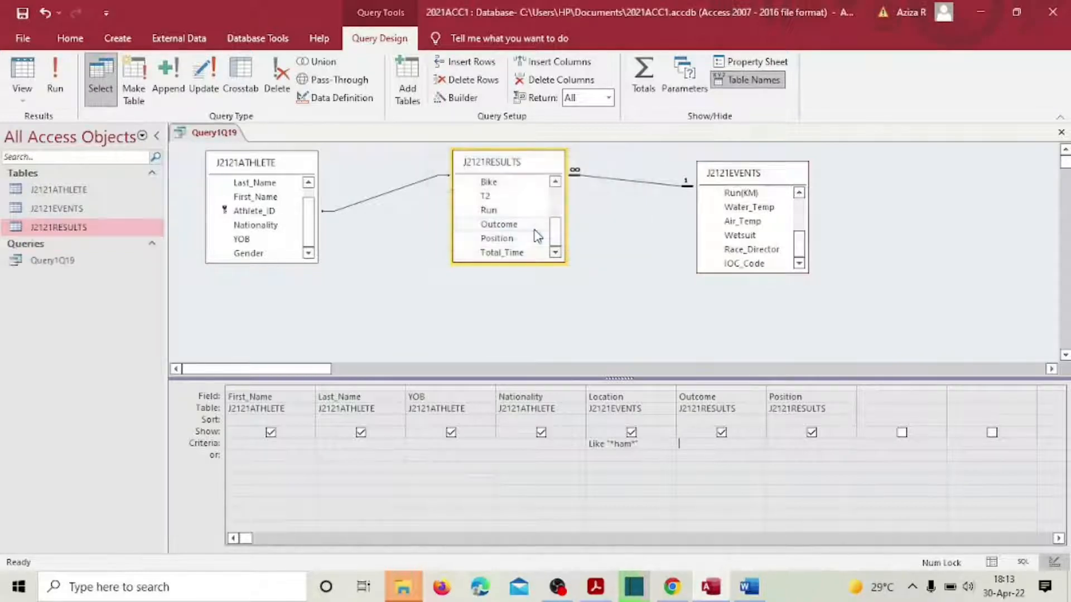
click(55, 84)
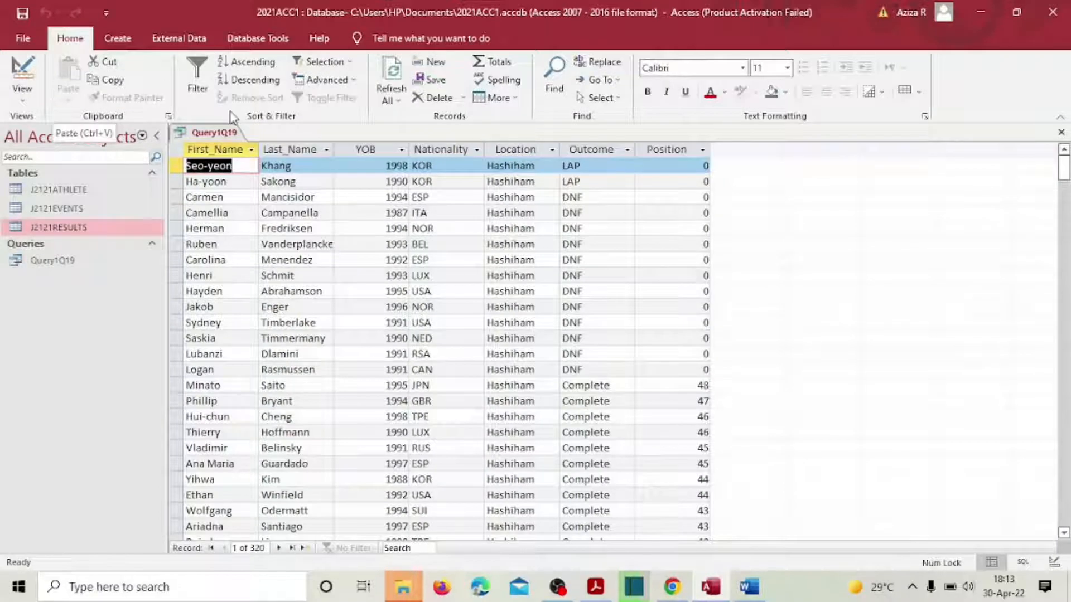
Step: Scroll the 320 results' Location column to confirm values like Hashiham and Hamsbridge contain ham
click(528, 148)
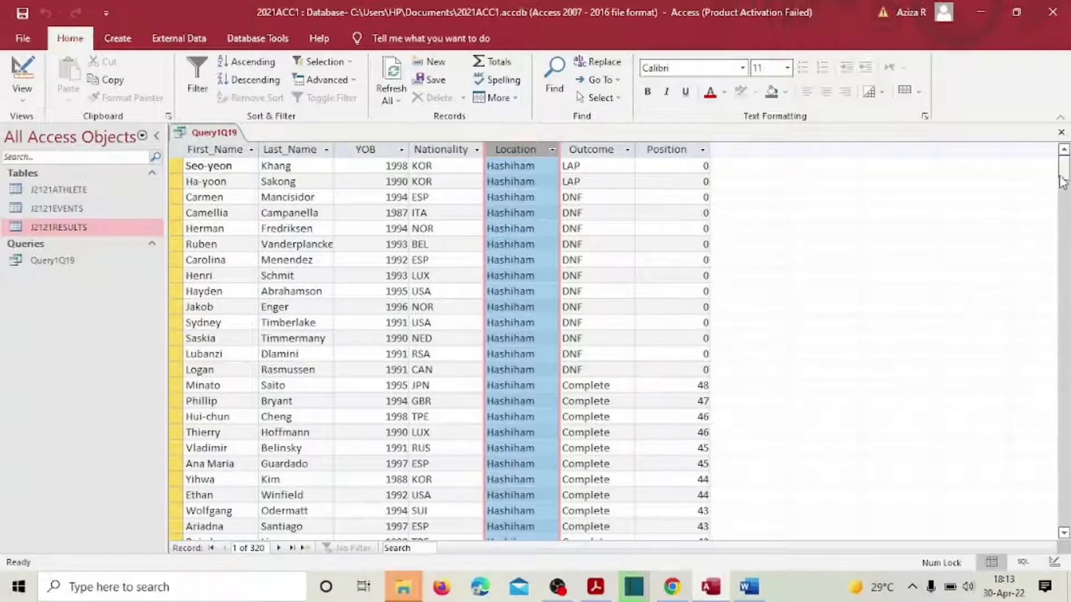
drag(1063, 166, 1067, 470)
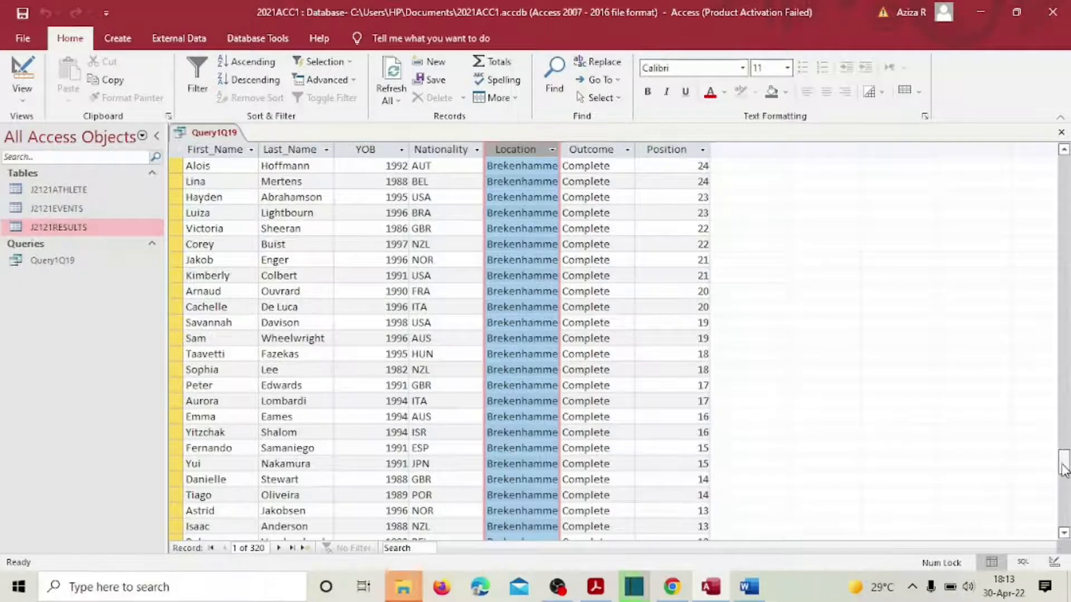
drag(1064, 464, 1051, 248)
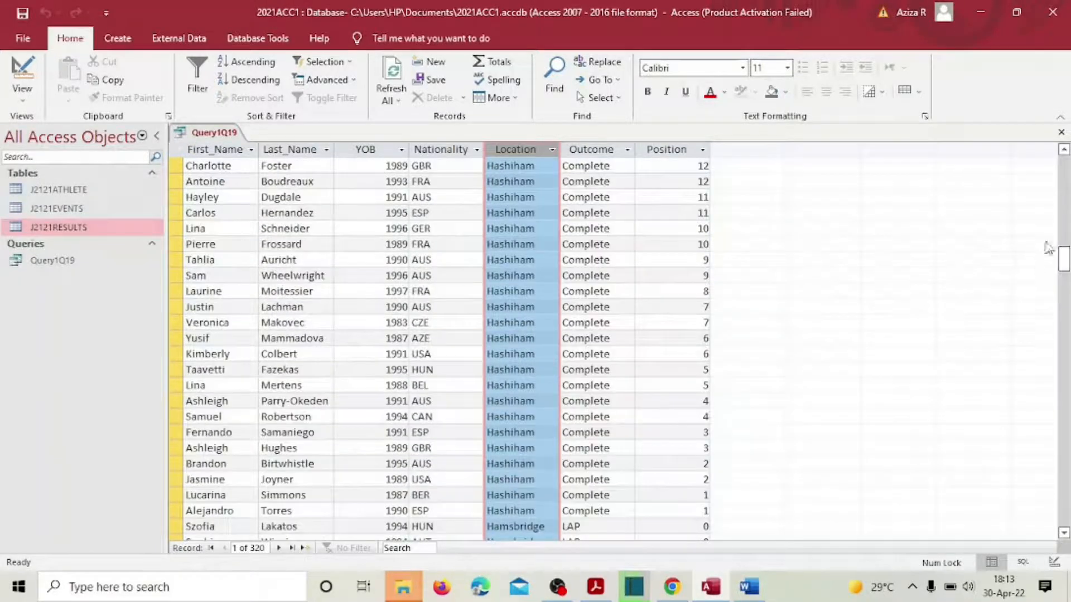
click(21, 103)
Step: In Design View, set the Nationality criterion to AUS or NZL and run the query
click(39, 192)
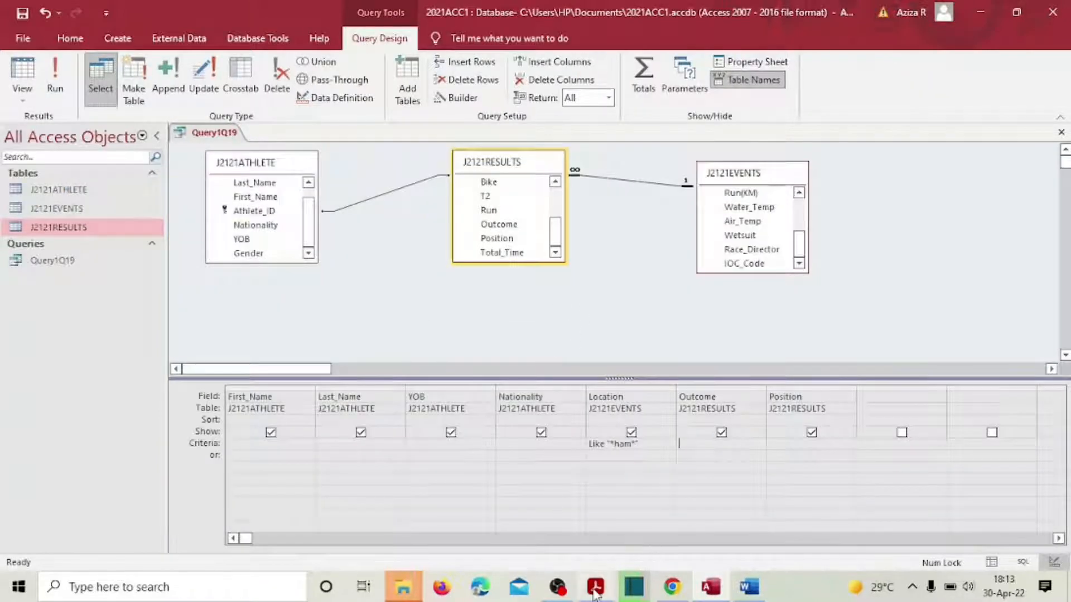
click(552, 479)
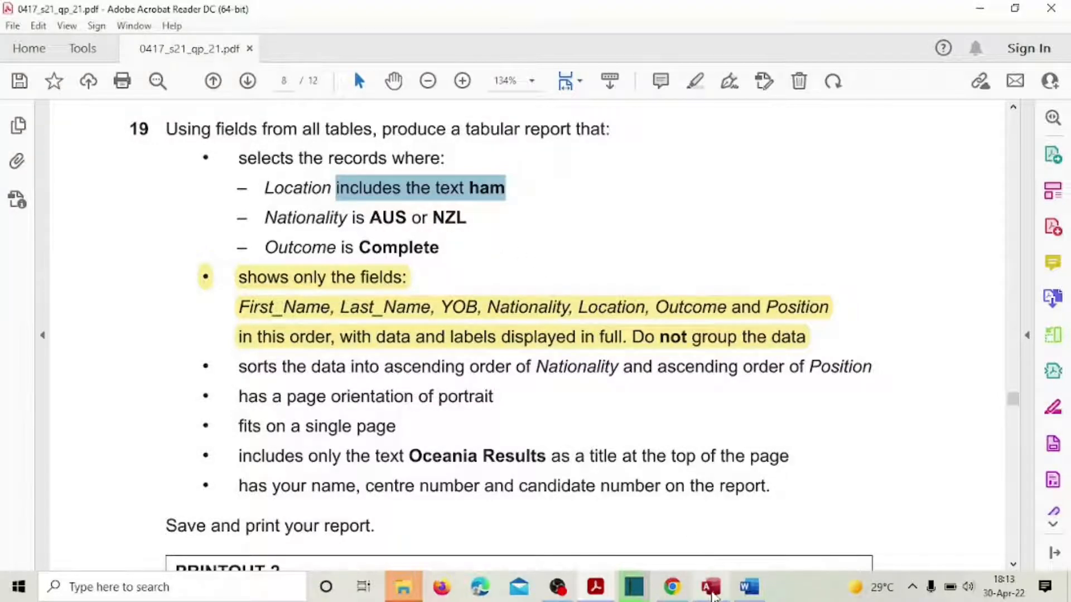
click(712, 593)
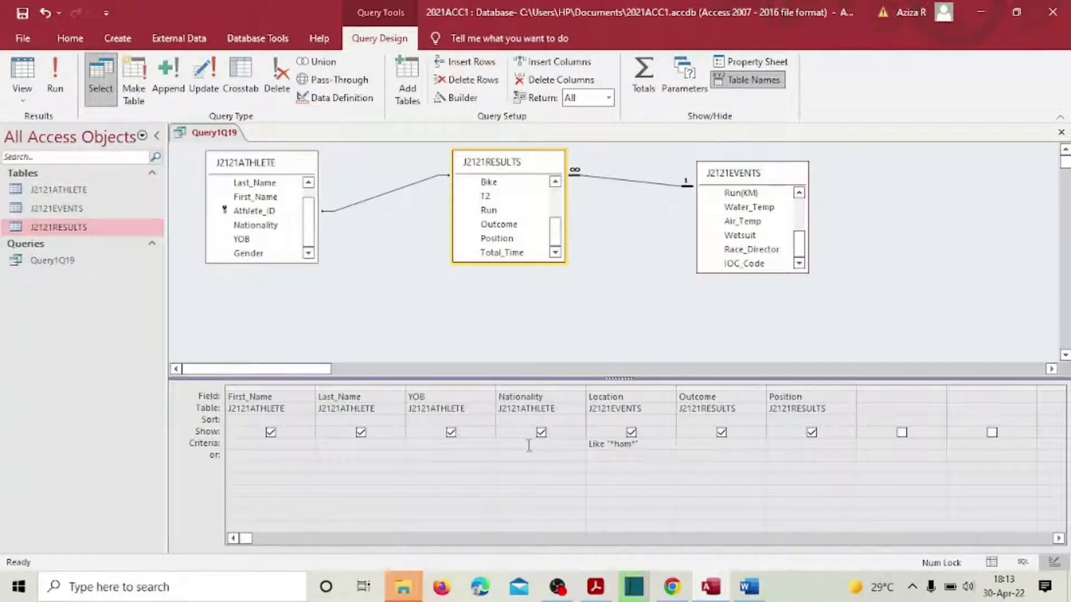
click(529, 446)
text(AUS or NZL)
key(Tab)
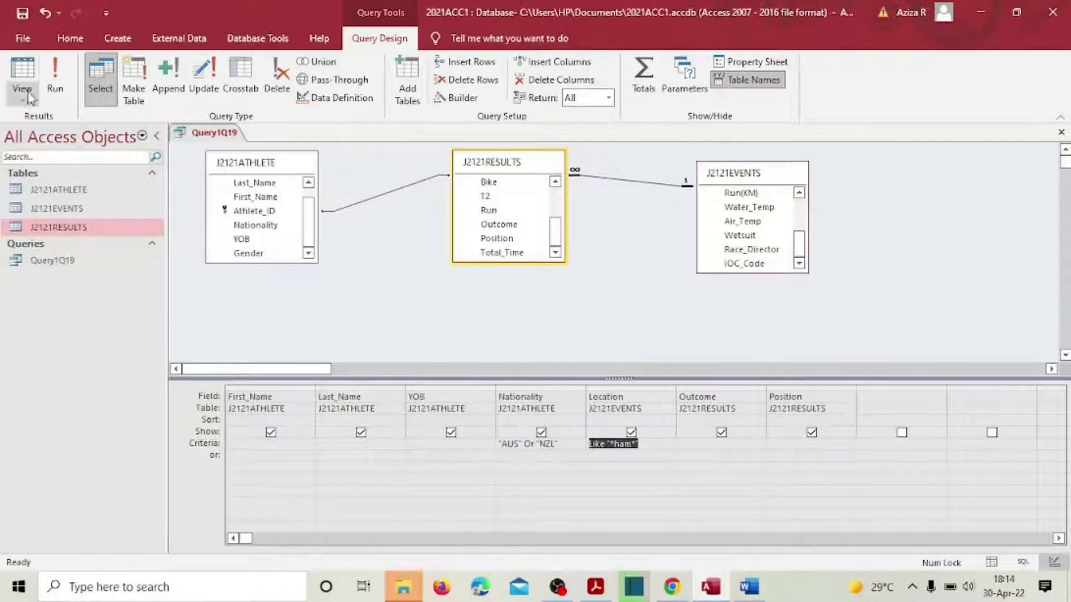
click(55, 71)
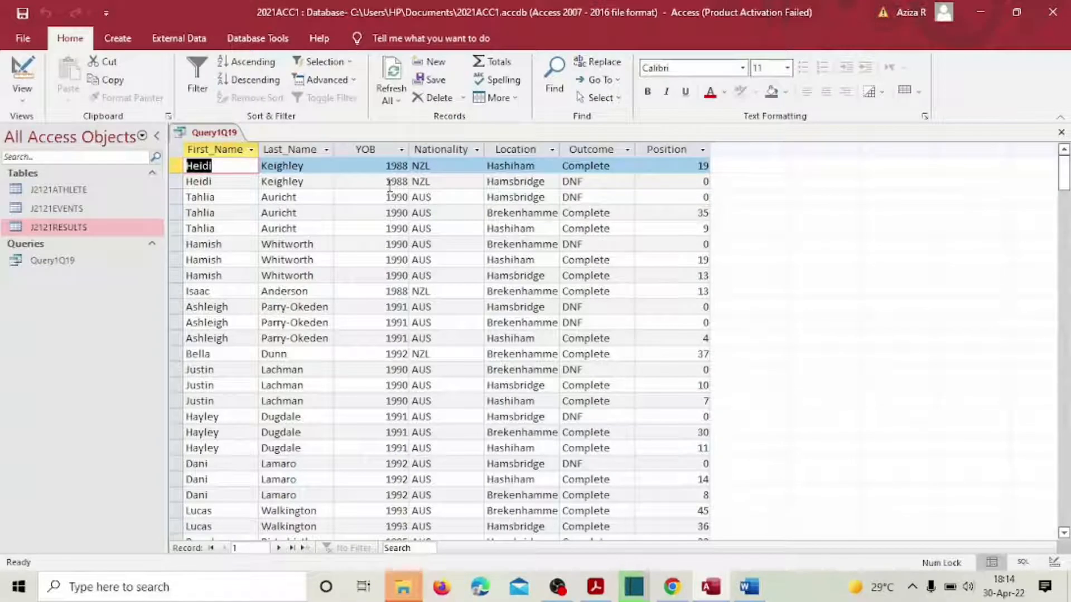
Step: Check the 38 AUS and NZL results against the question, then return to Design View
click(451, 150)
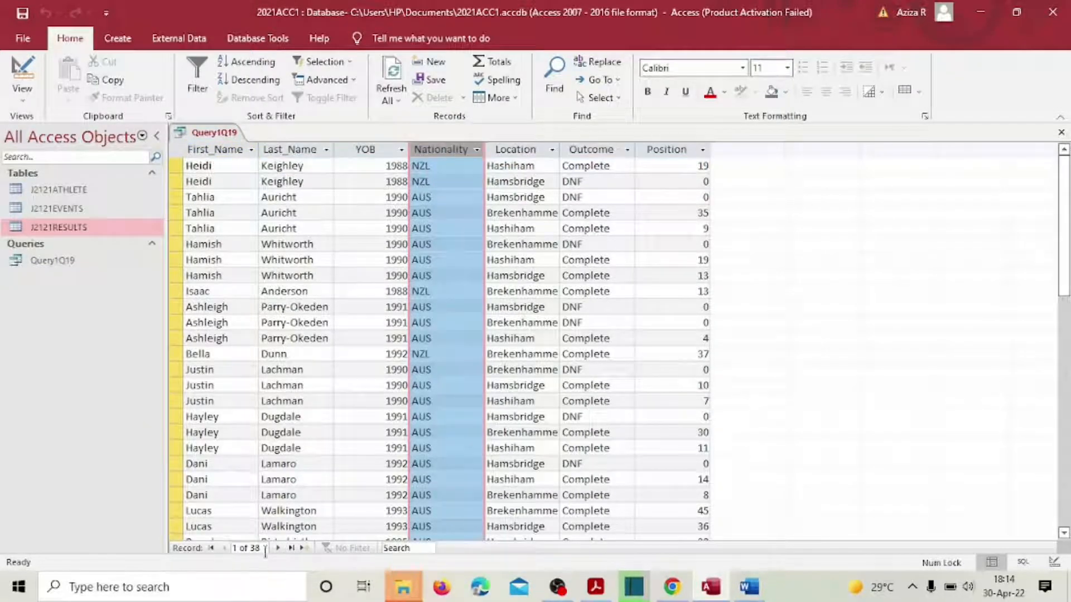
drag(1067, 218, 1065, 156)
click(596, 587)
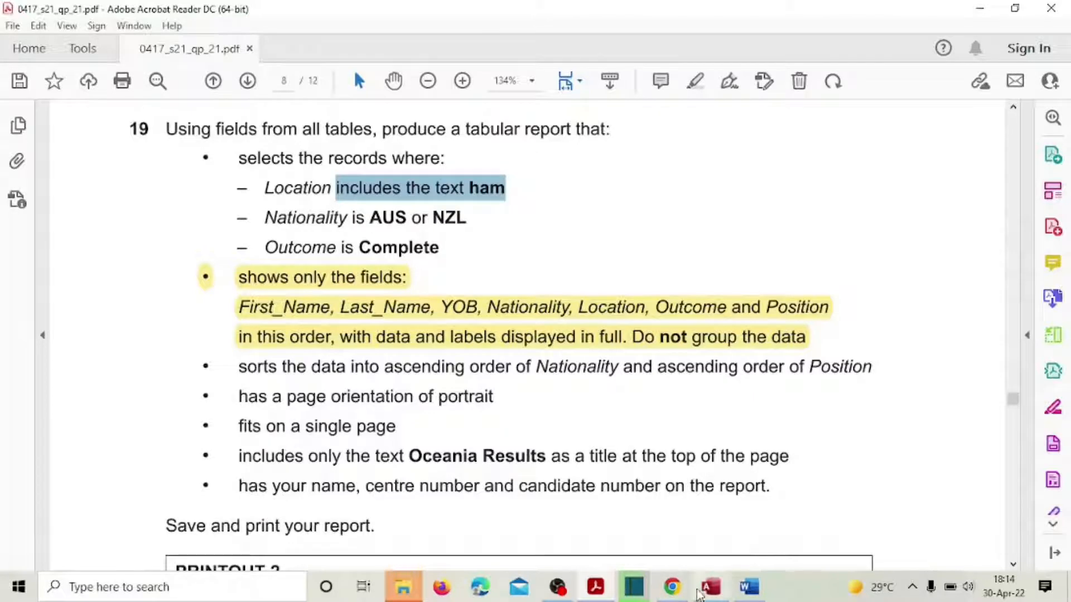
click(710, 587)
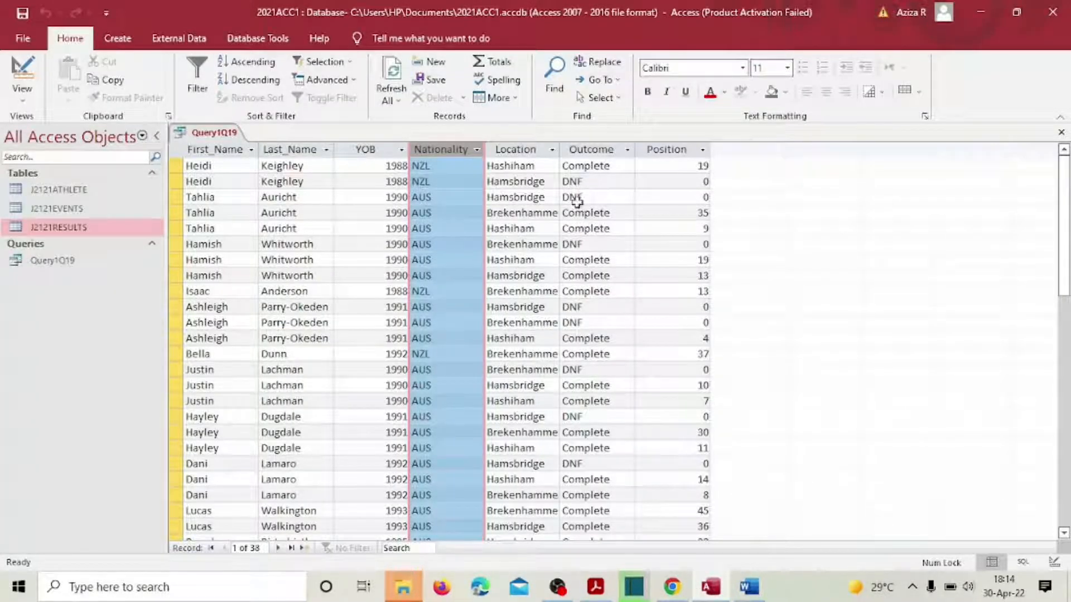
click(19, 100)
click(70, 195)
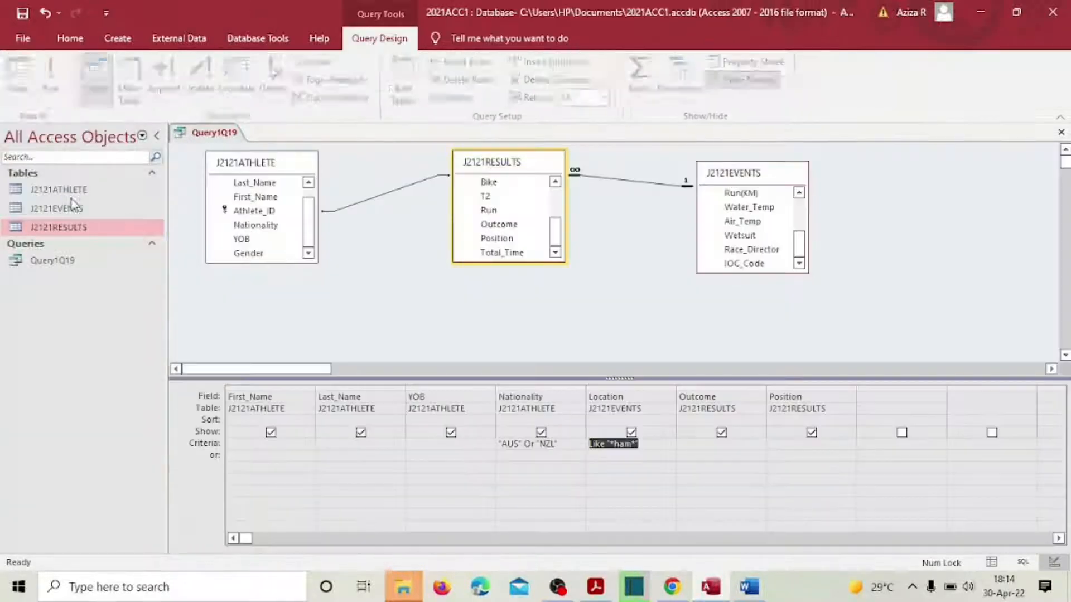
Step: Add Complete as the Outcome criterion, run it, and check the 30 results against the question
click(701, 447)
text(C)
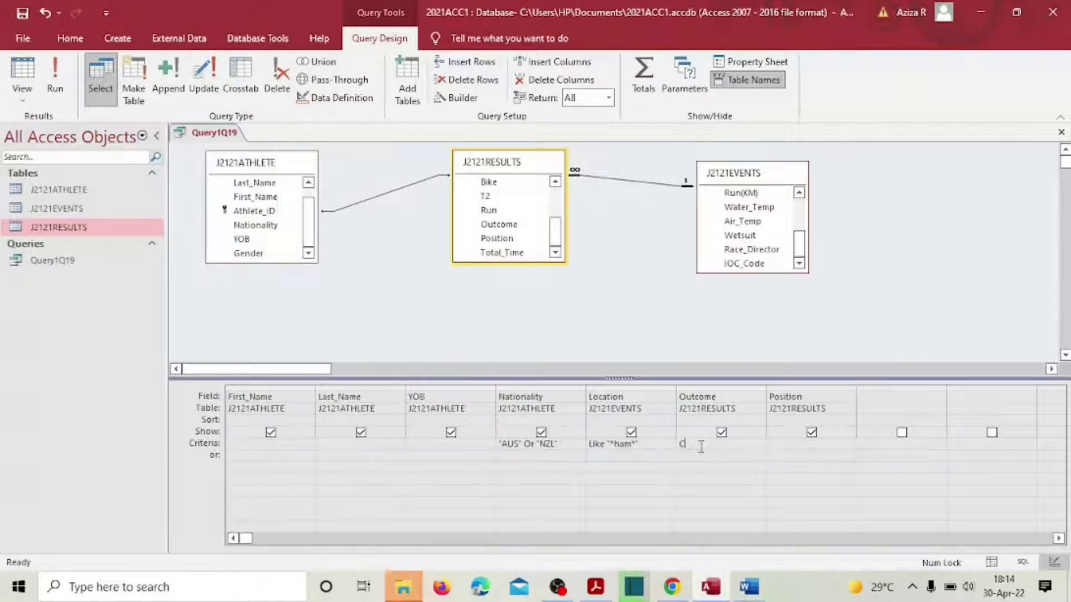
text(omplete)
key(Tab)
click(57, 82)
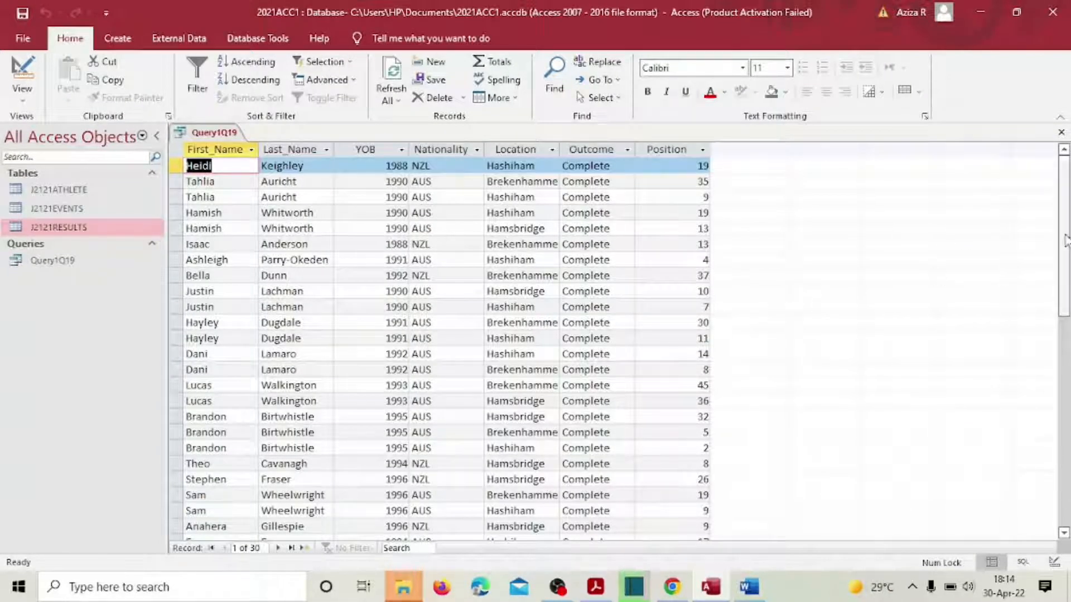
drag(1066, 240, 1068, 208)
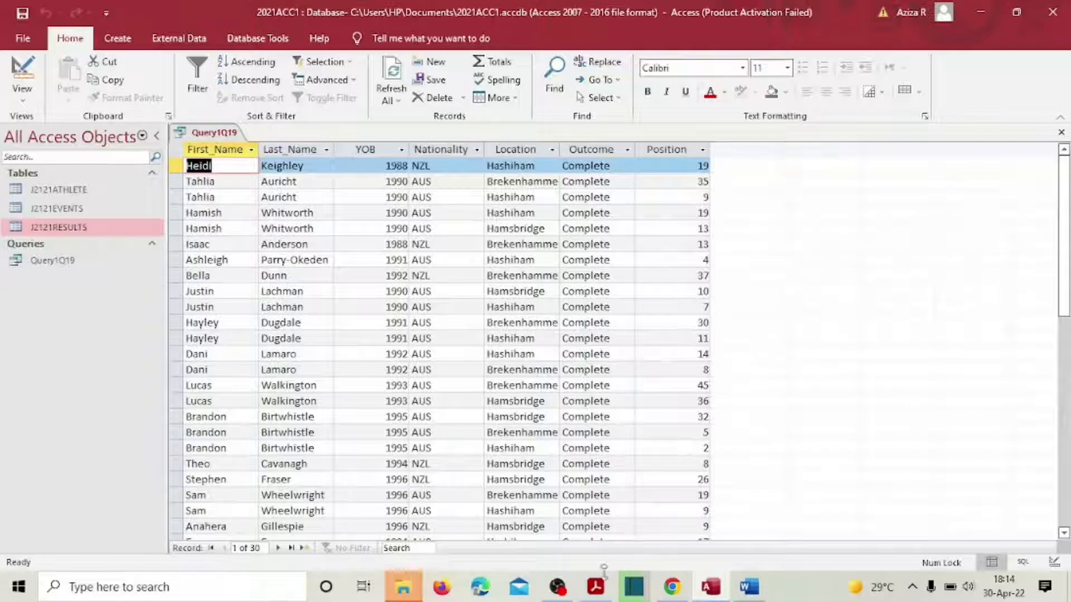
click(594, 589)
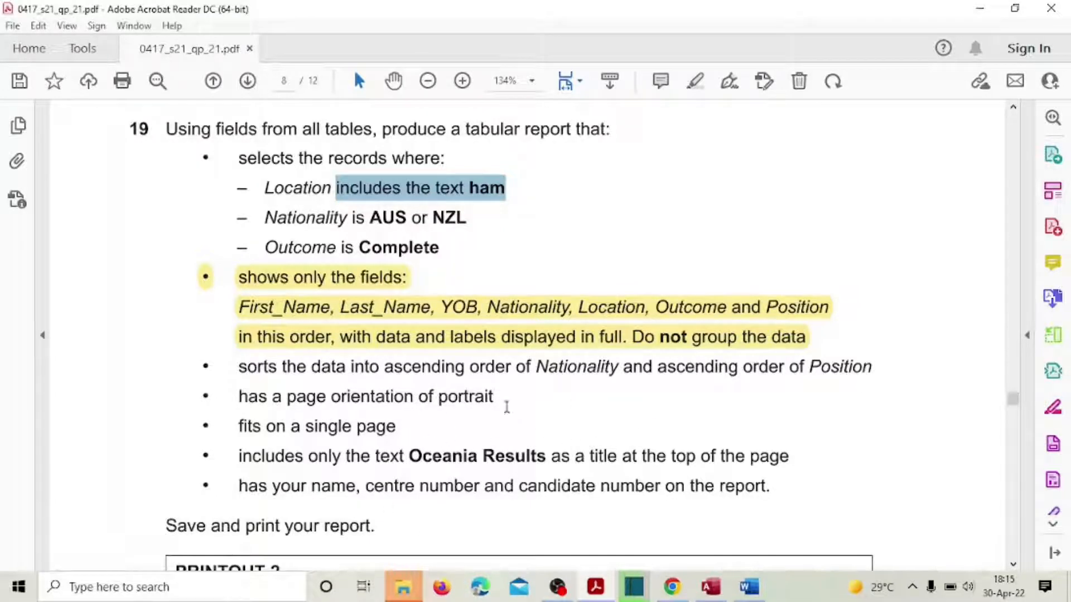
click(706, 586)
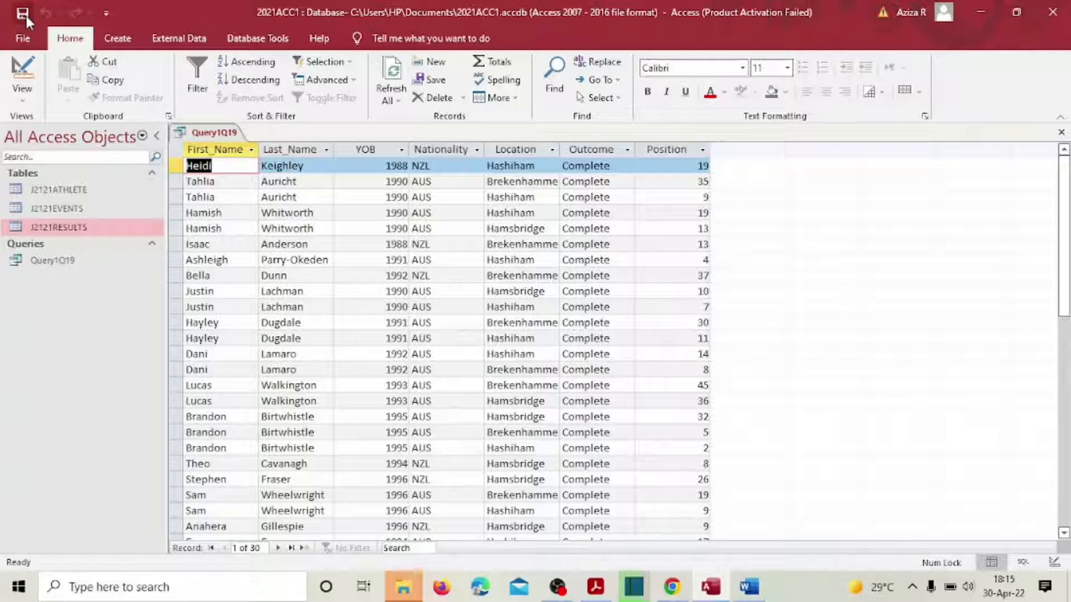
Step: Close the query results and start a Report Wizard on Query1Q19 with all seven fields
click(1062, 135)
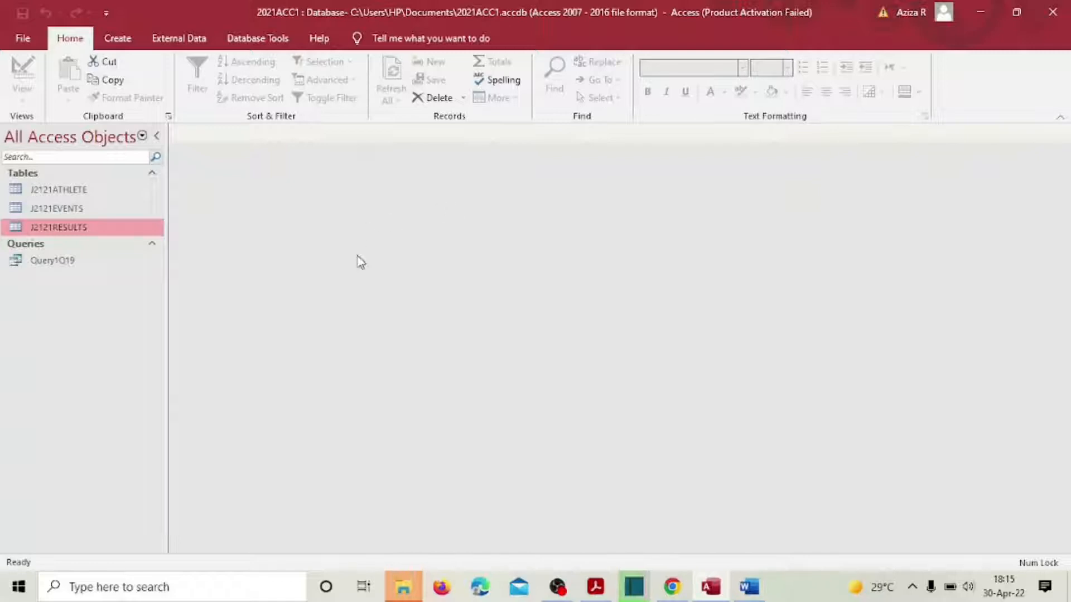
click(125, 39)
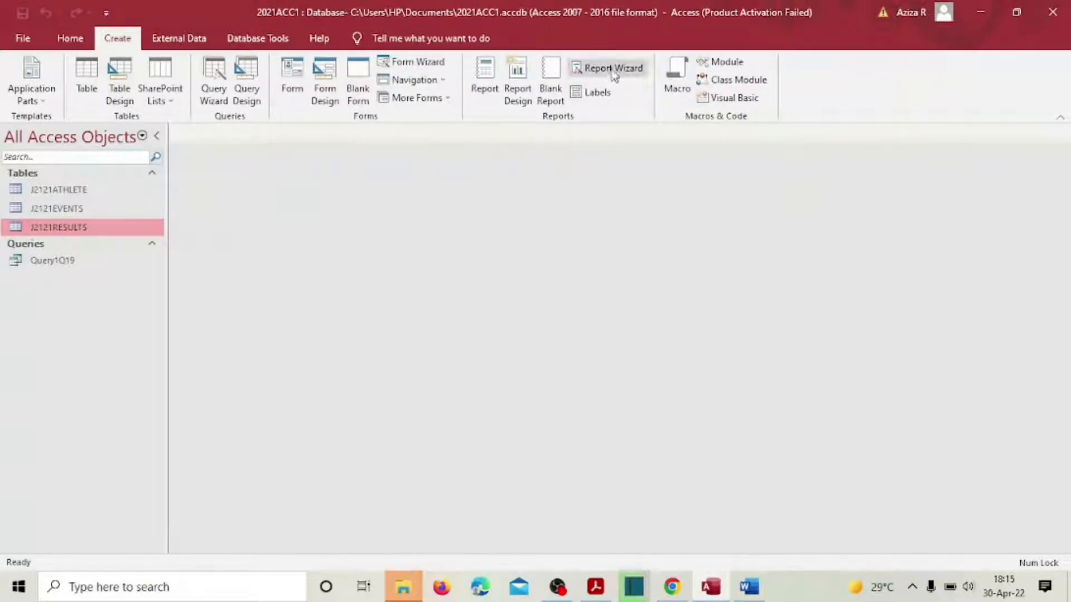
click(613, 68)
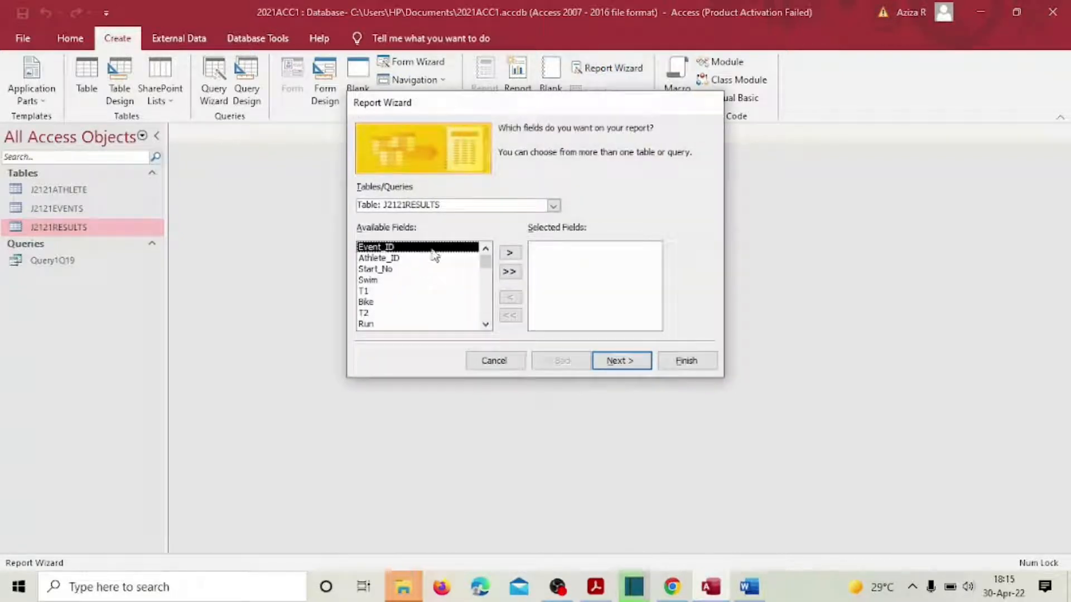
click(528, 203)
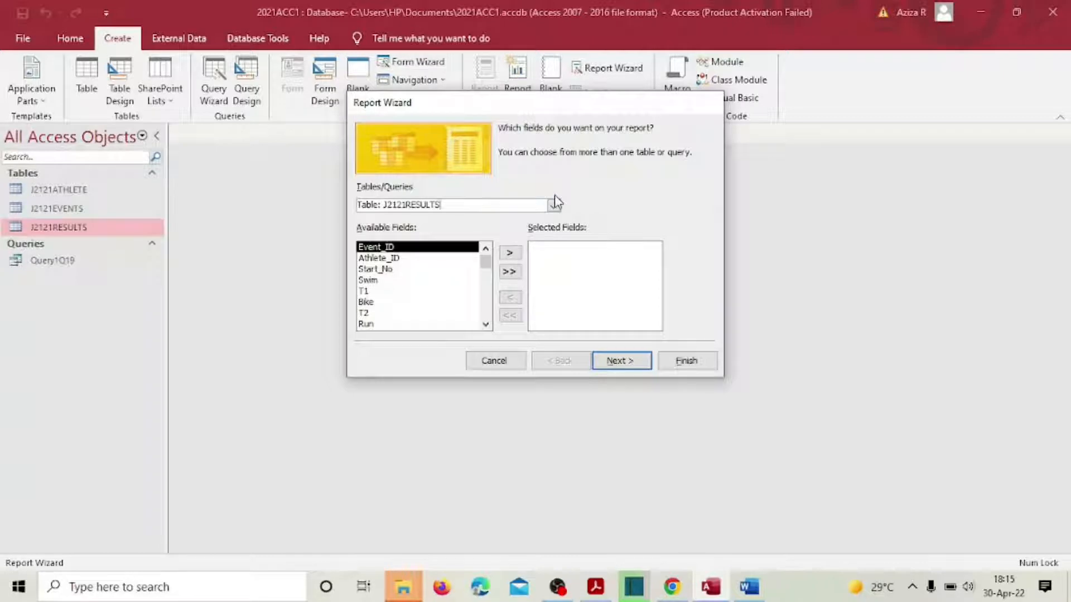
click(554, 205)
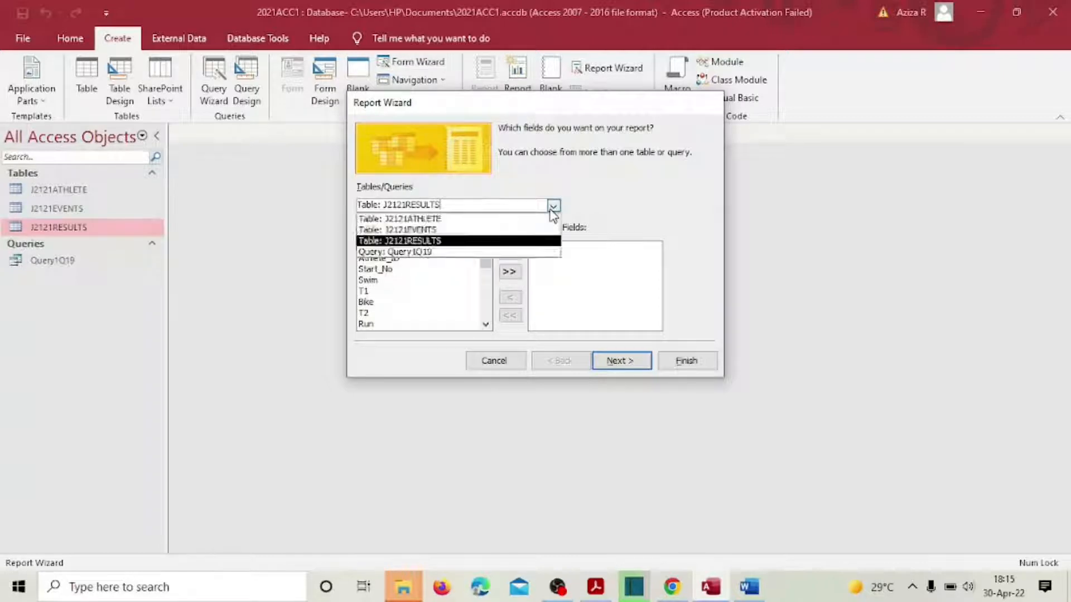
click(477, 252)
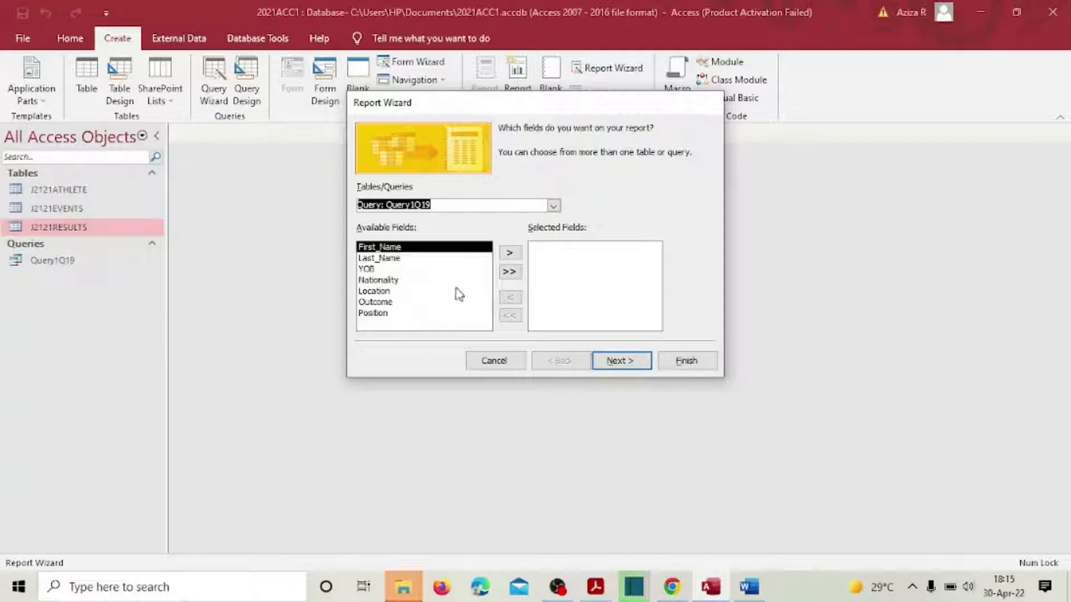
click(510, 273)
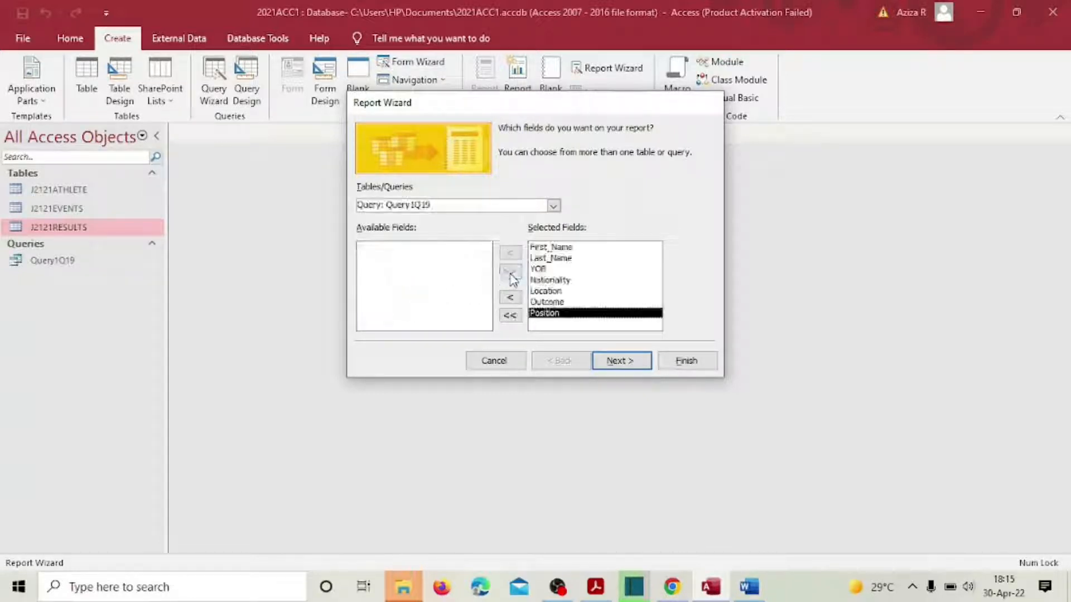
click(616, 360)
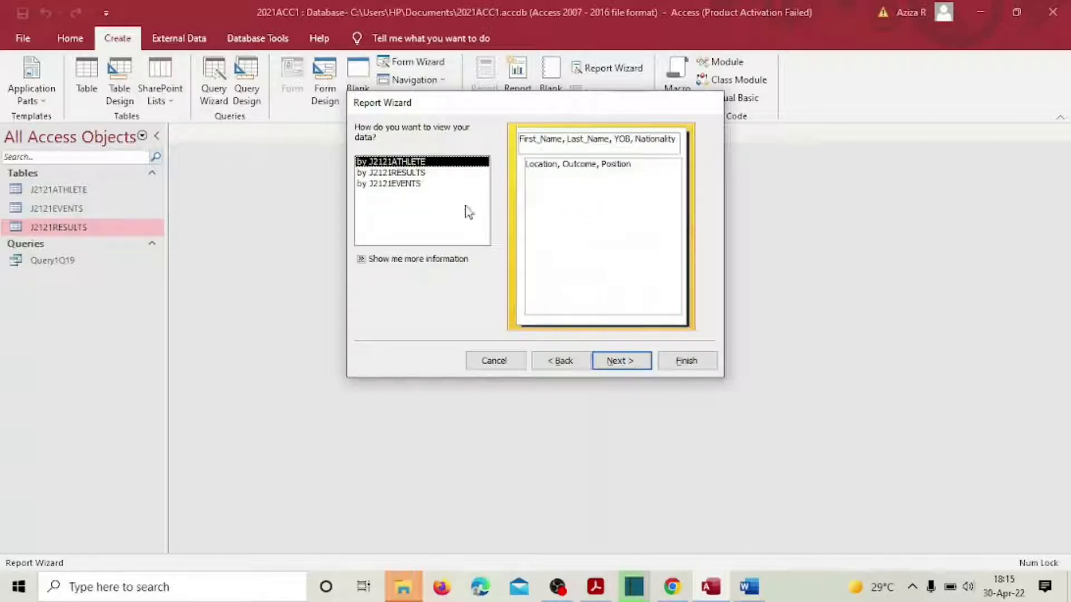
Step: Compare the view options, then view the data by J2121RESULTS with no grouping levels
click(417, 183)
click(418, 163)
click(409, 174)
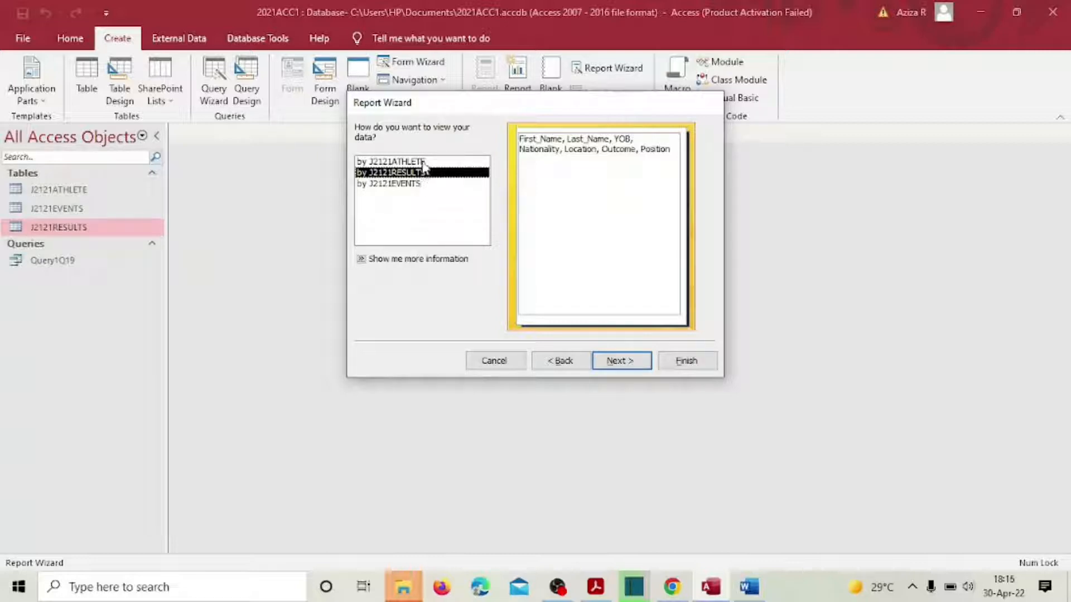
click(423, 163)
click(423, 174)
click(415, 185)
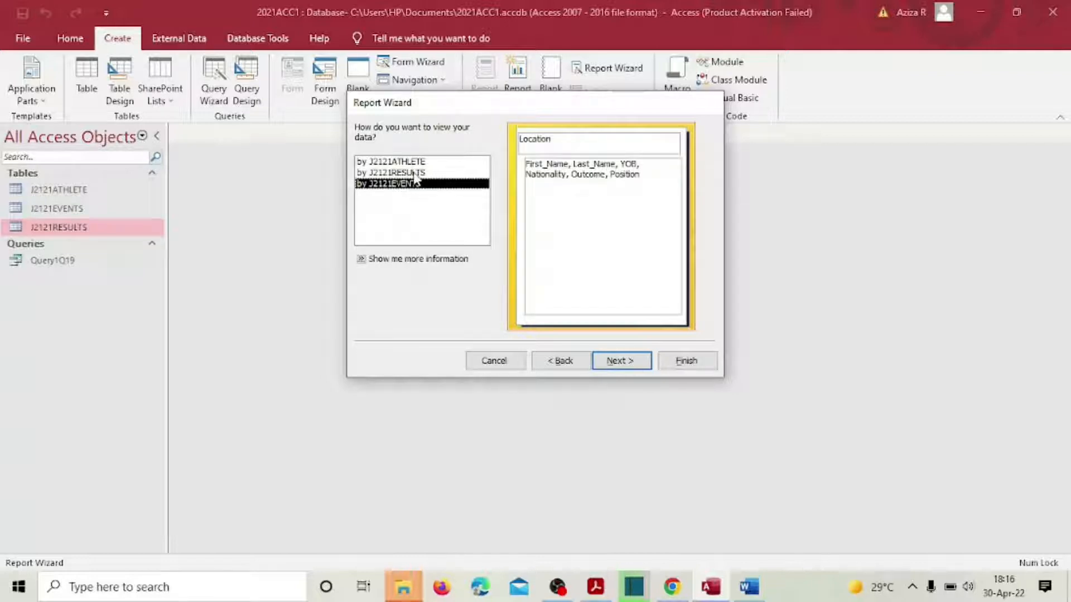
click(425, 174)
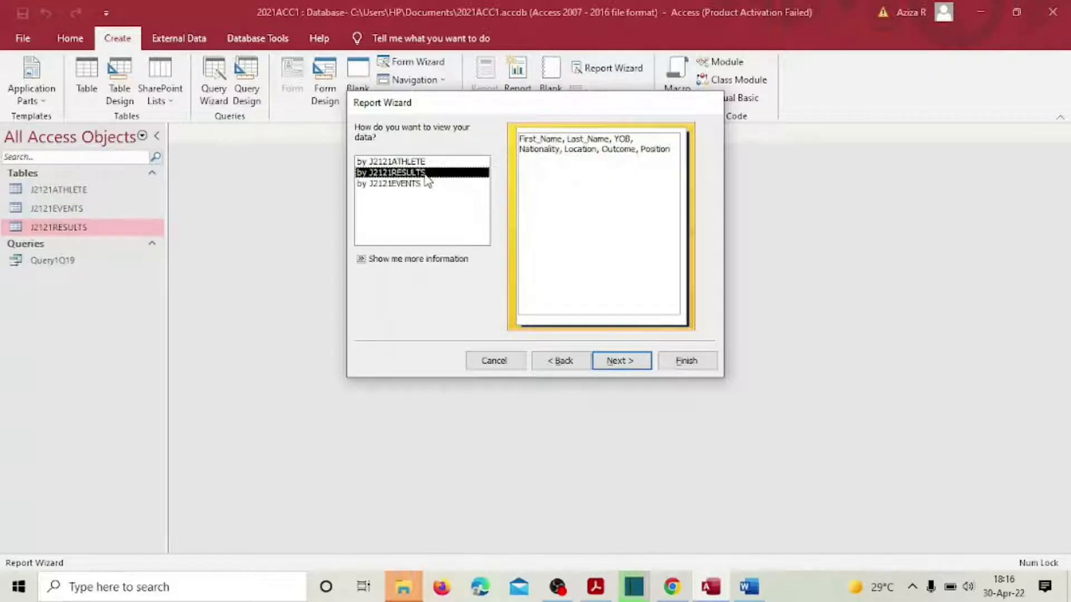
click(619, 362)
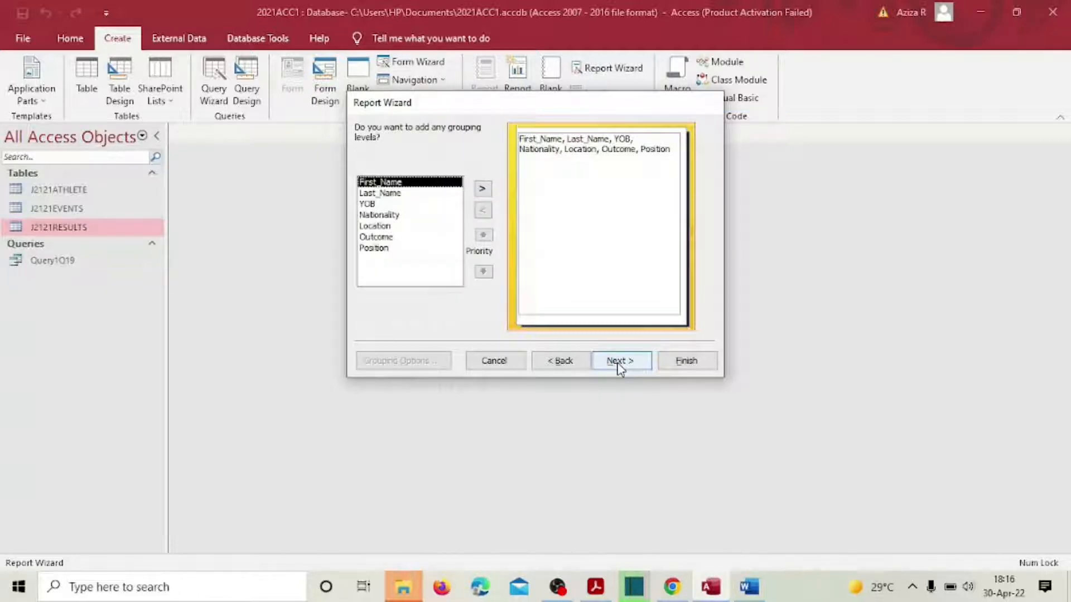
click(619, 362)
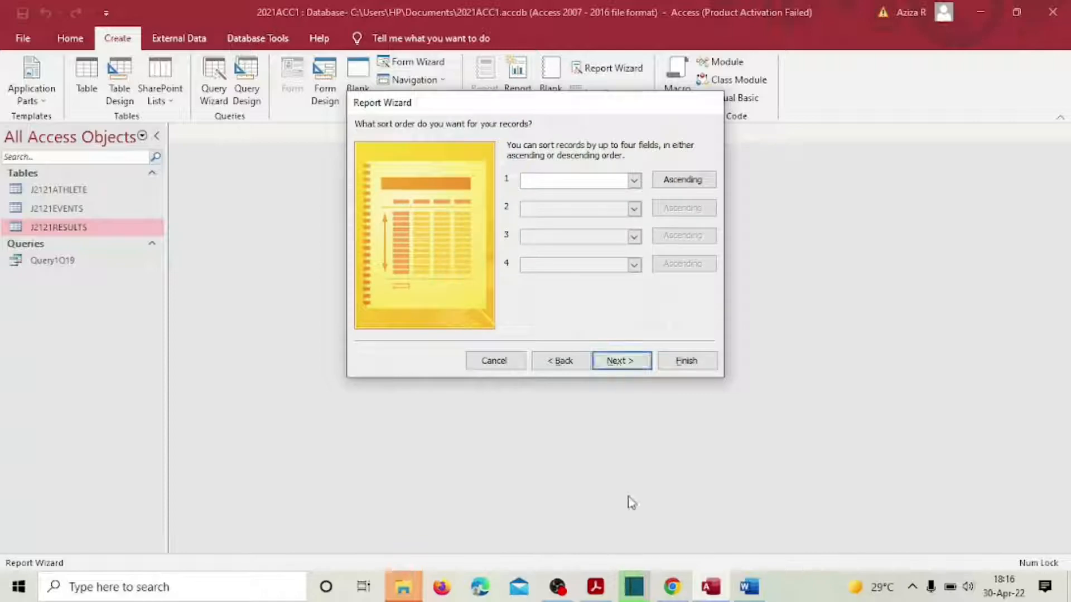
Step: Check the exam paper, then sort ascending by Nationality first and Position second
click(595, 588)
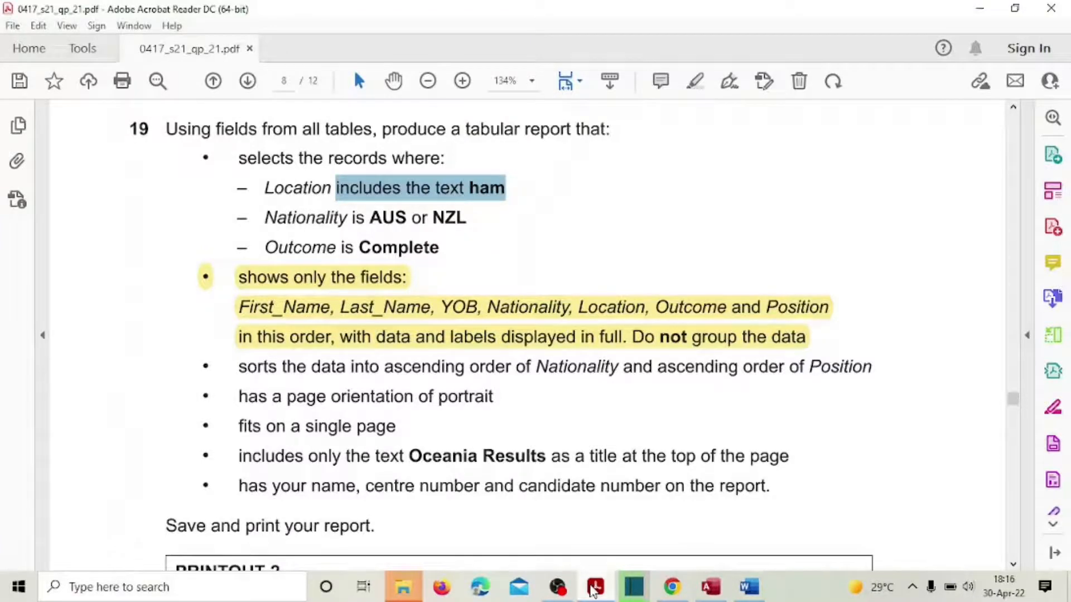
click(595, 588)
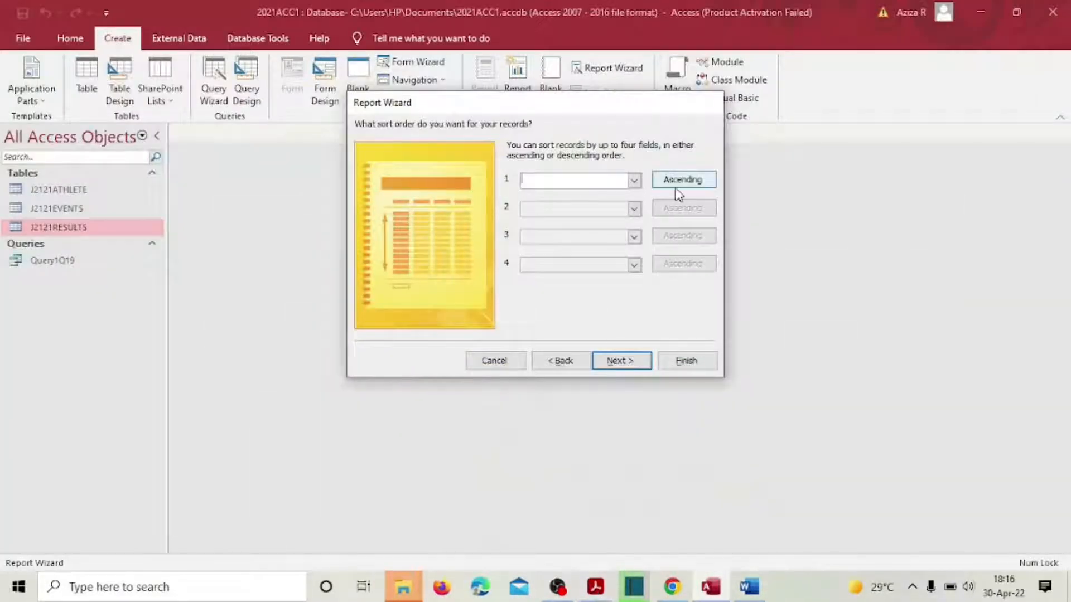
click(633, 179)
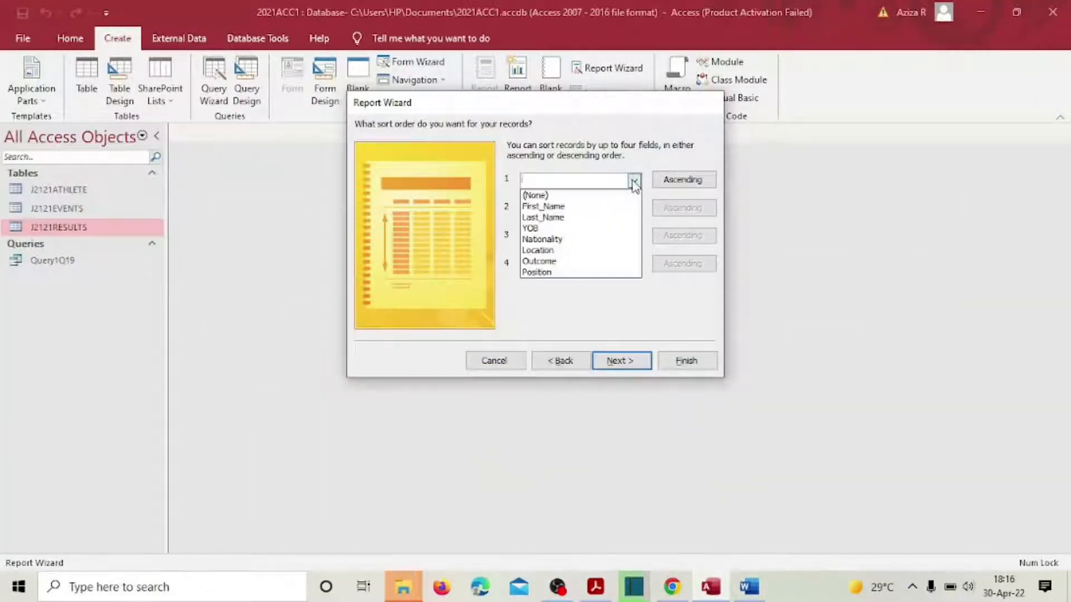
click(599, 244)
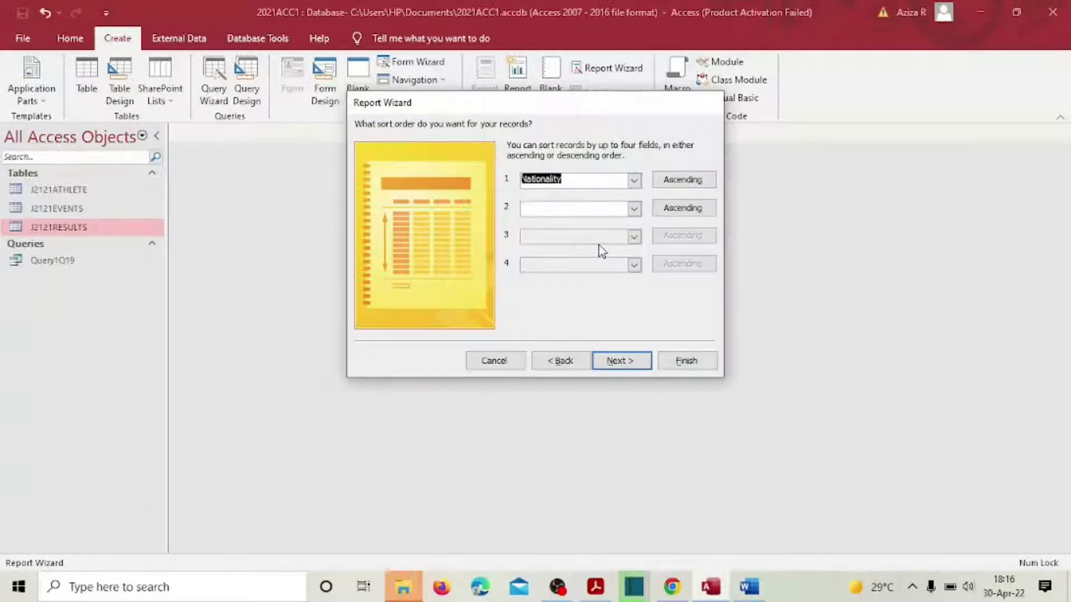
click(596, 591)
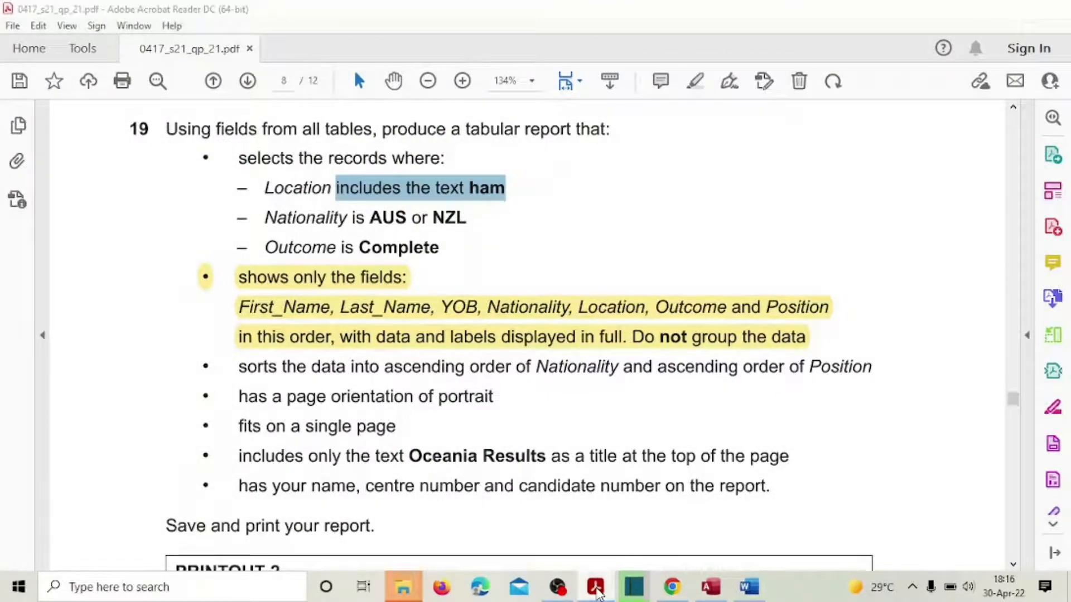
click(597, 590)
click(634, 209)
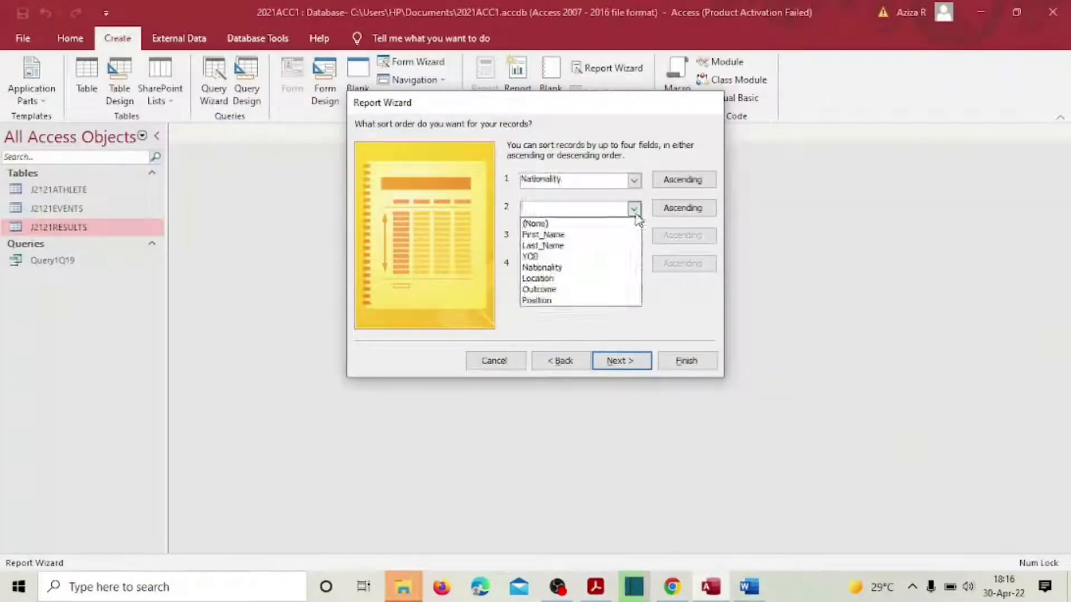
click(599, 302)
click(623, 365)
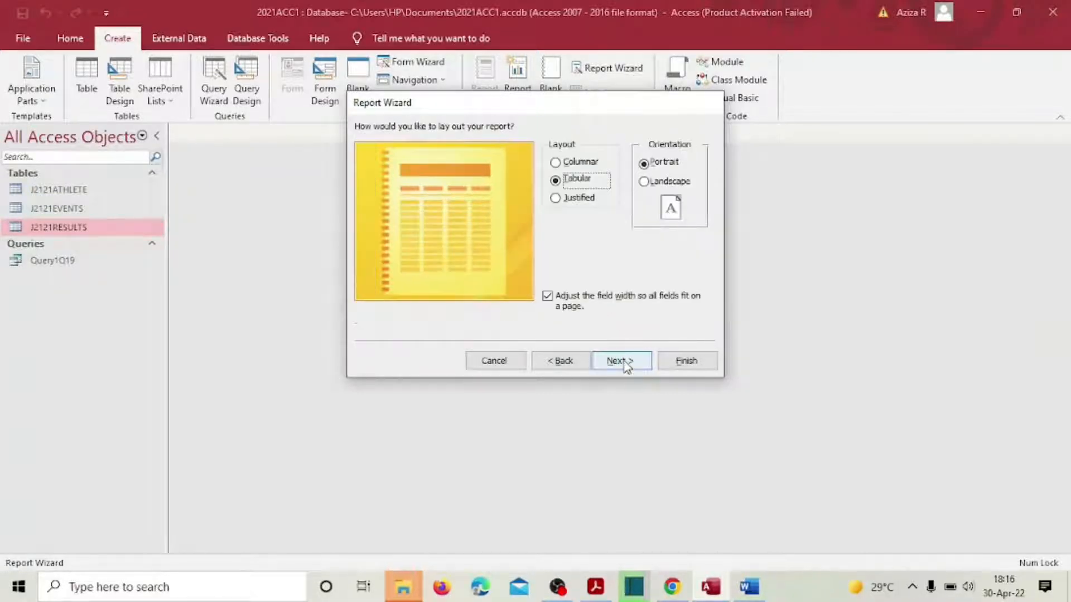
Step: After checking the exam's layout requirements, keep the Tabular, Portrait layout
click(595, 596)
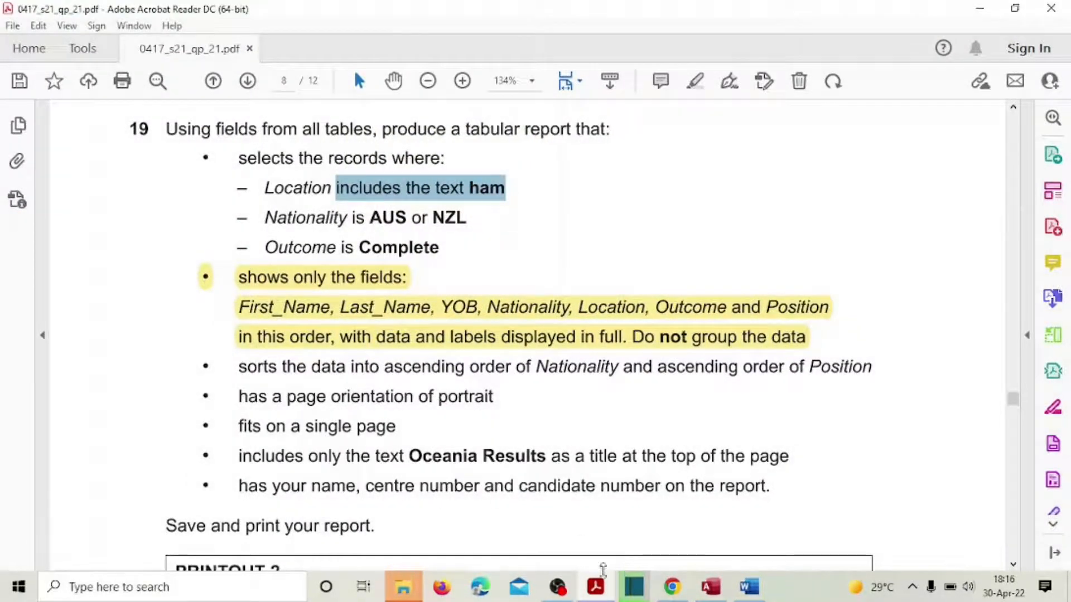
click(596, 586)
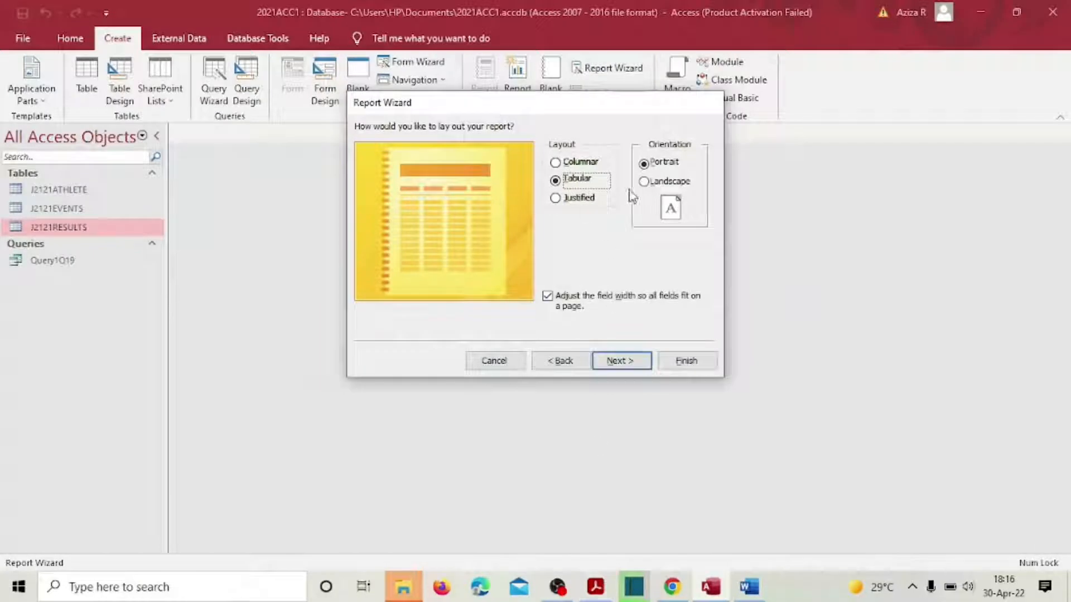
click(612, 363)
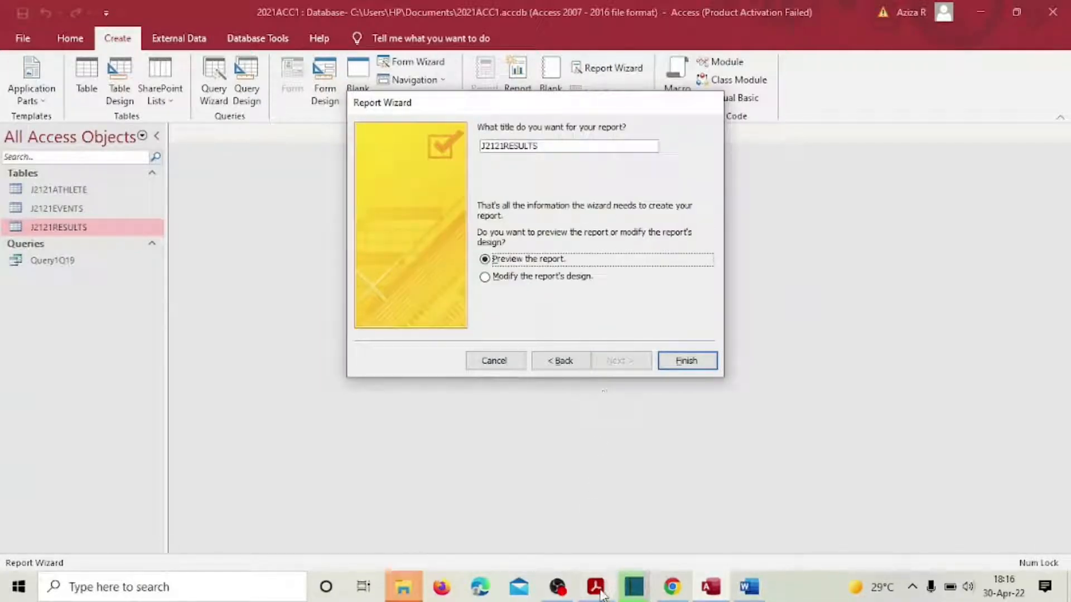
Step: Title the report 'Oceania Results', checking the wording against the exam paper
click(595, 585)
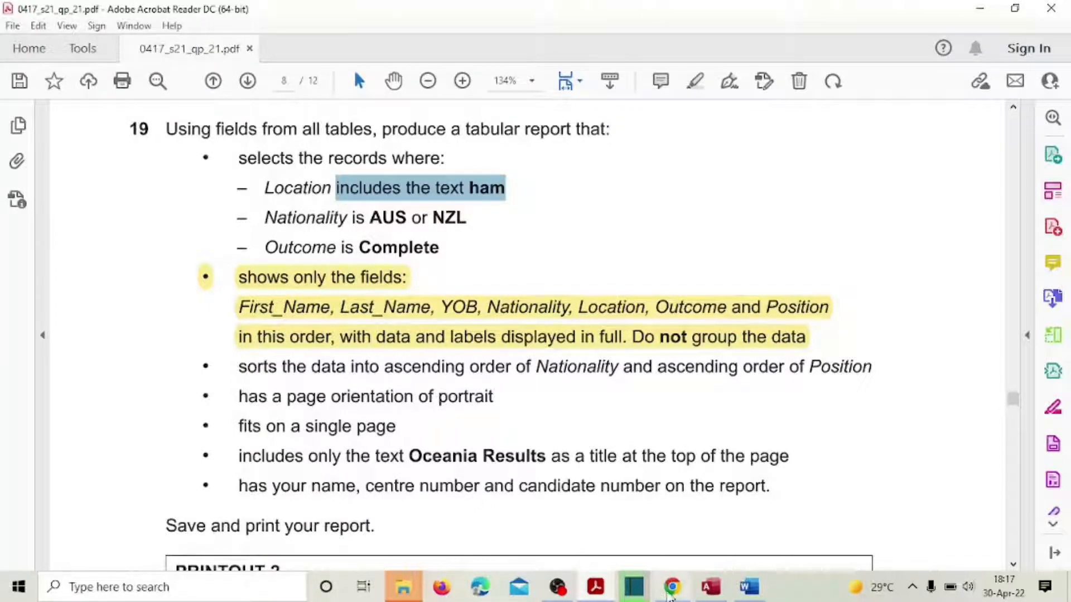
mouse_move(714, 596)
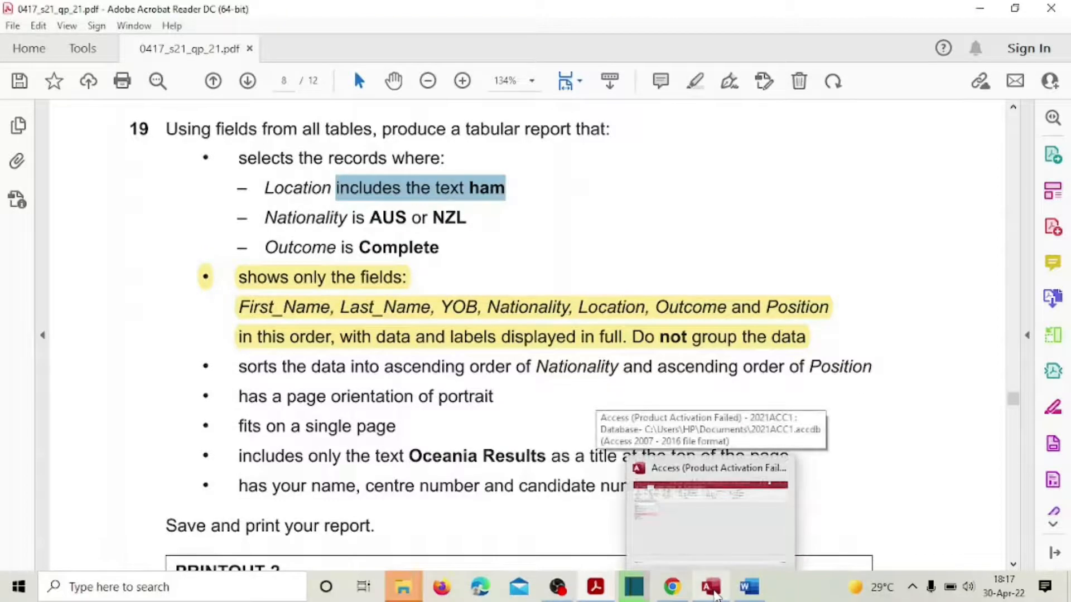
click(714, 594)
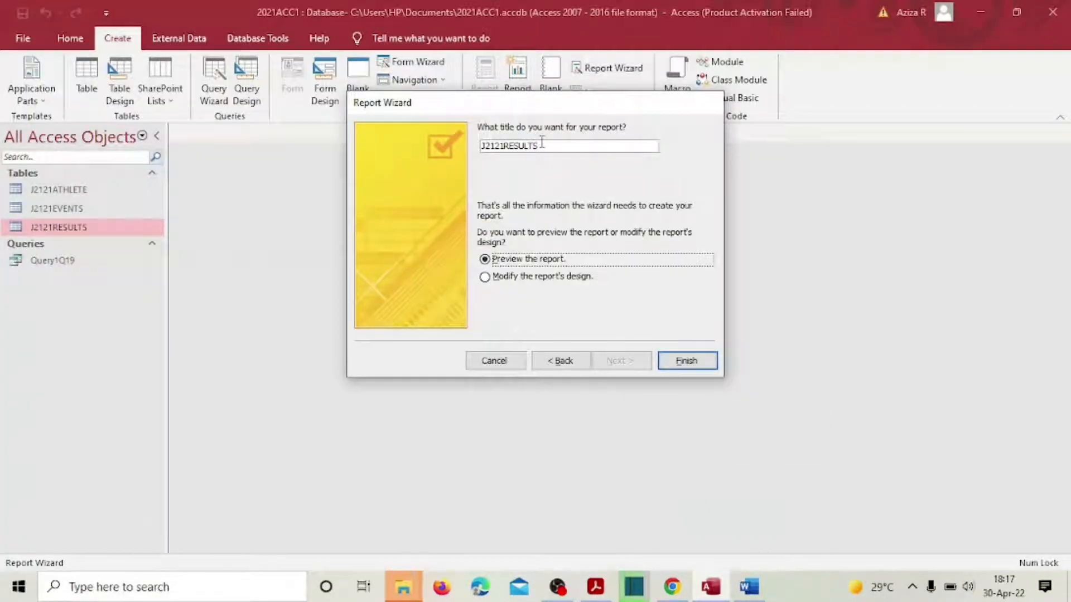
drag(542, 142, 454, 153)
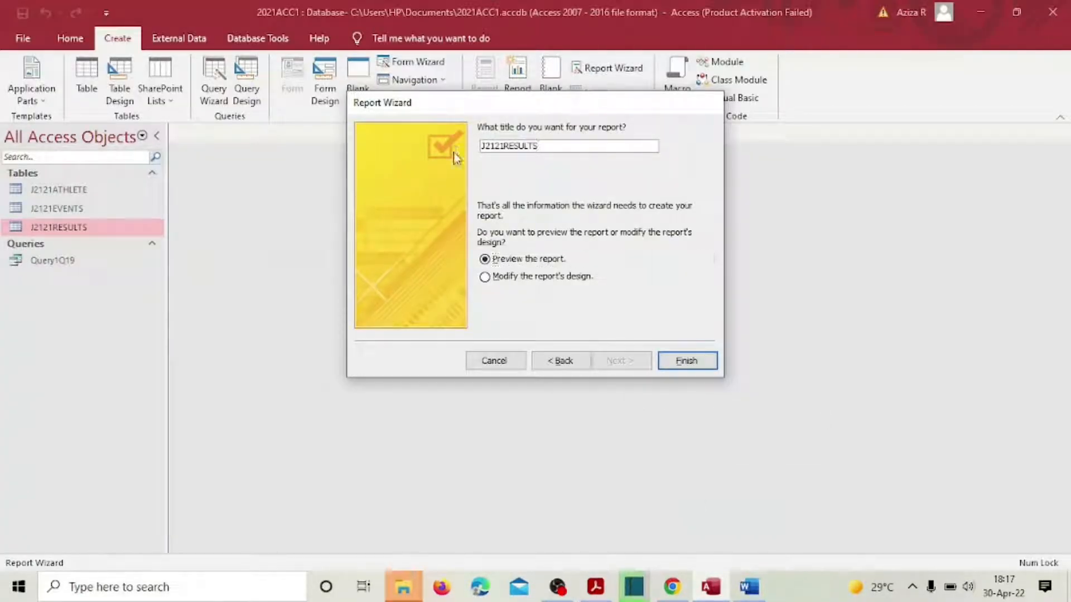
text(Oc)
key(BackSpace)
key(BackSpace)
key(BackSpace)
key(BackSpace)
key(BackSpace)
key(BackSpace)
key(BackSpace)
key(BackSpace)
key(BackSpace)
key(BackSpace)
key(BackSpace)
key(BackSpace)
key(BackSpace)
key(BackSpace)
text(Ocea)
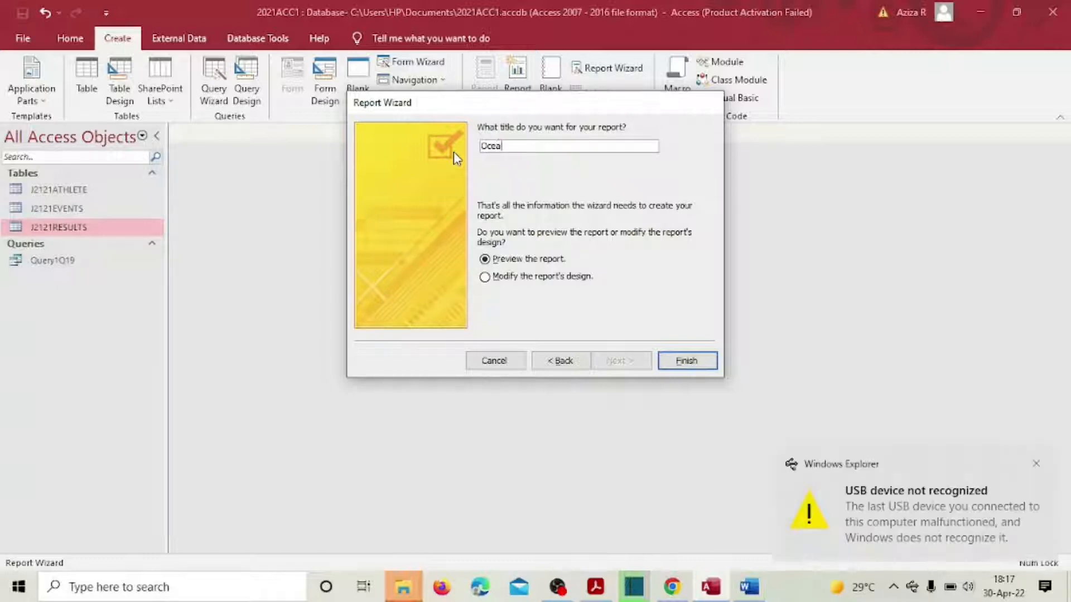
text(na)
click(596, 587)
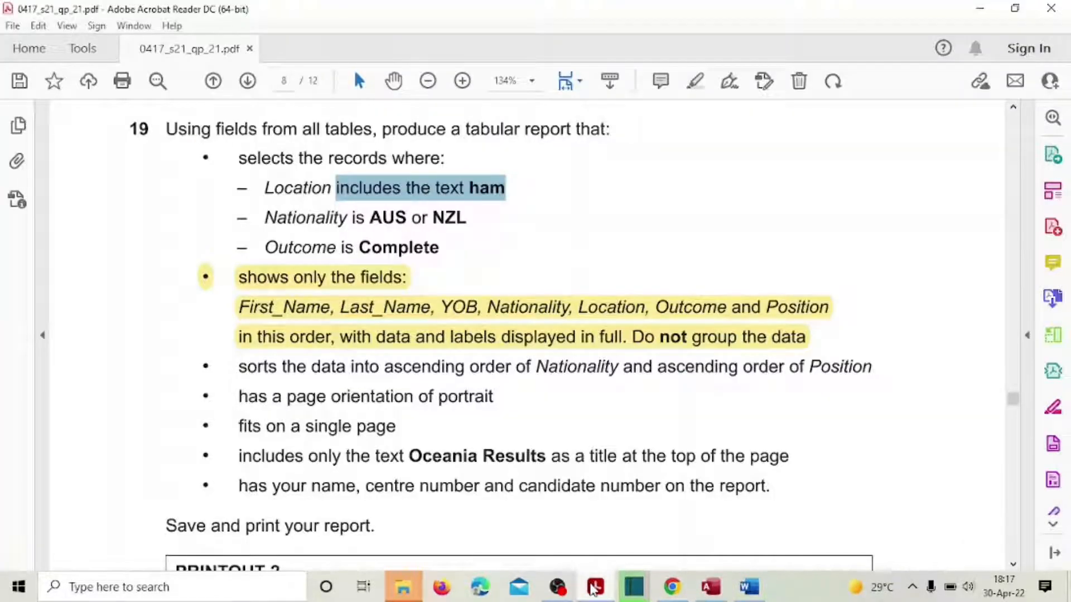
click(594, 587)
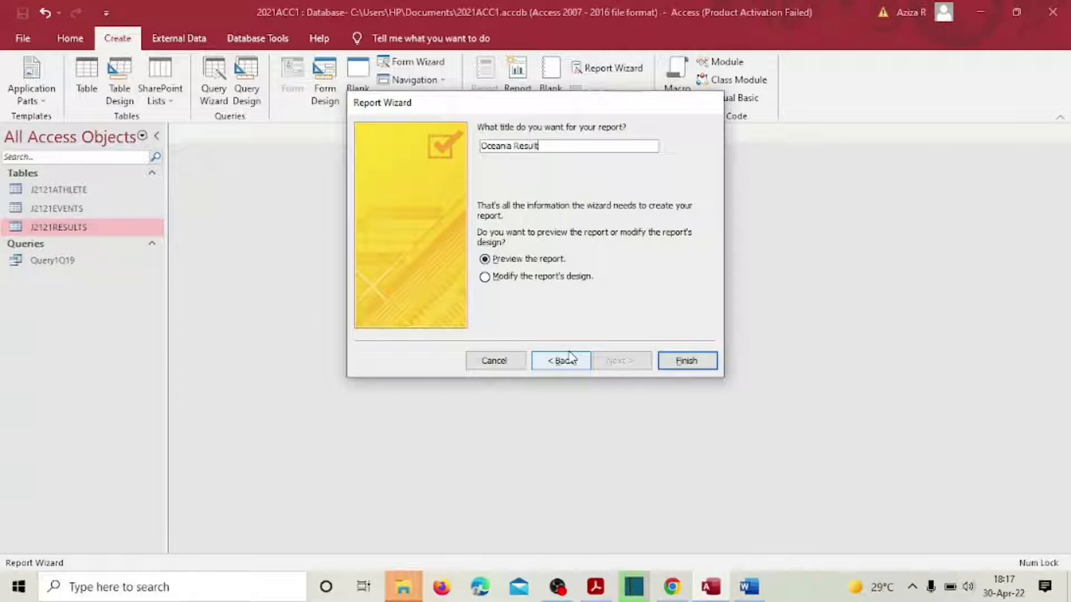
text(s)
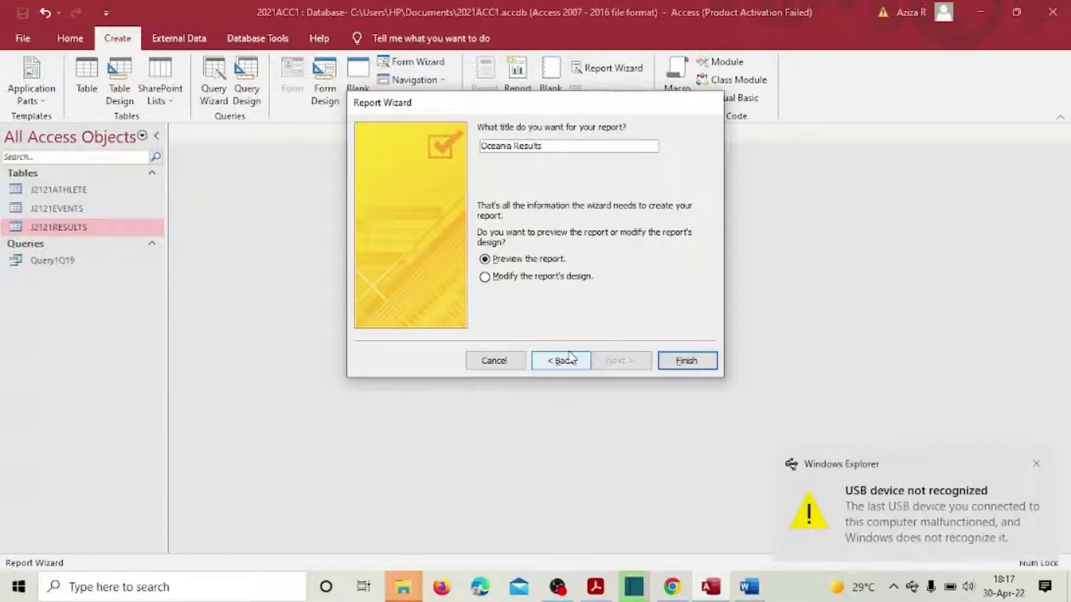
Step: Choose to modify the report's design and finish the wizard
click(485, 278)
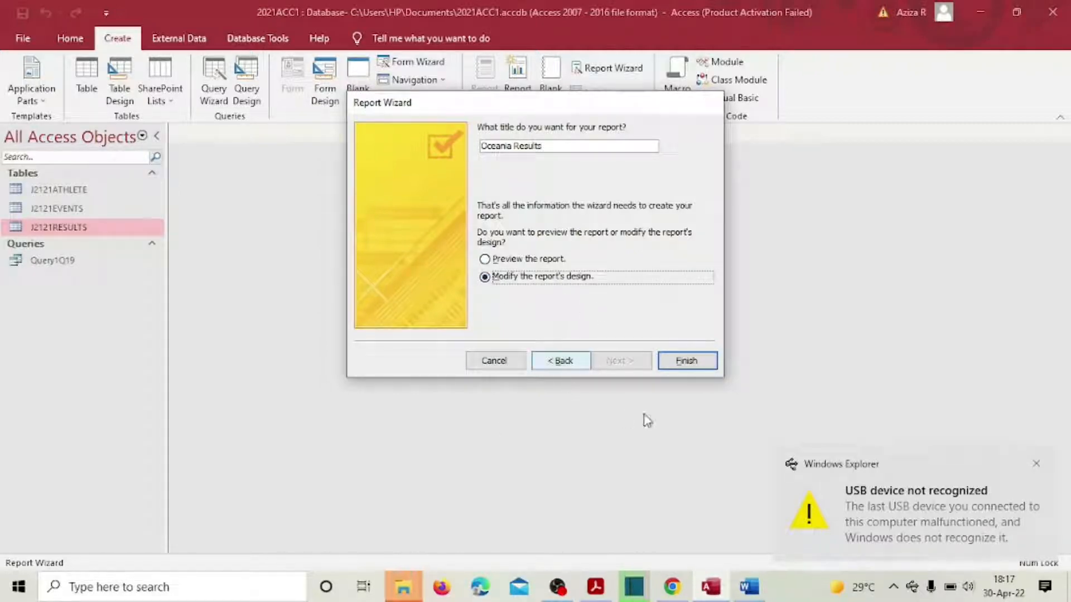
click(596, 585)
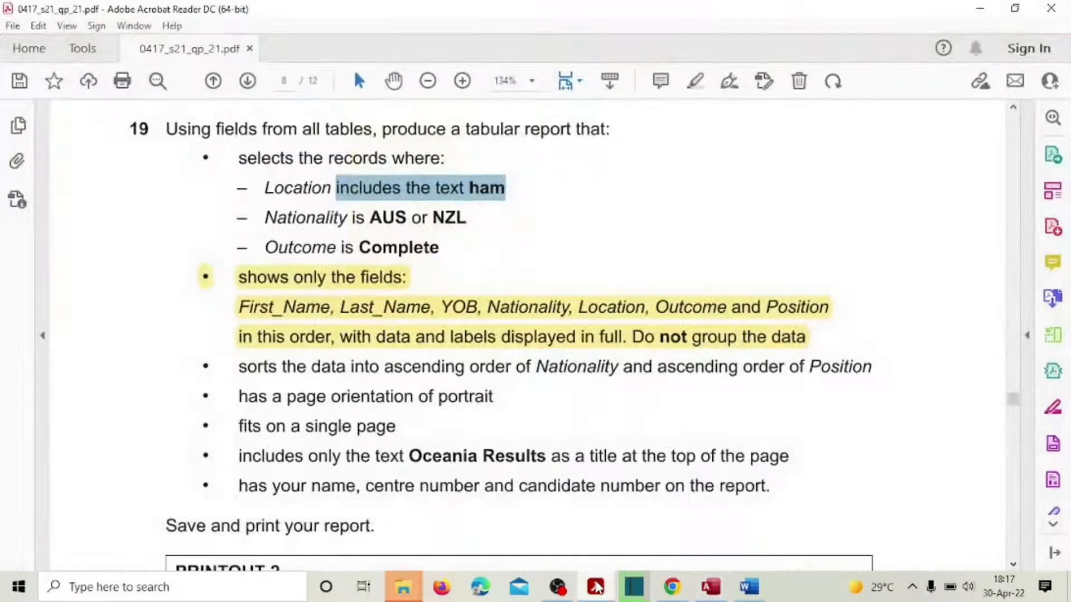
click(595, 587)
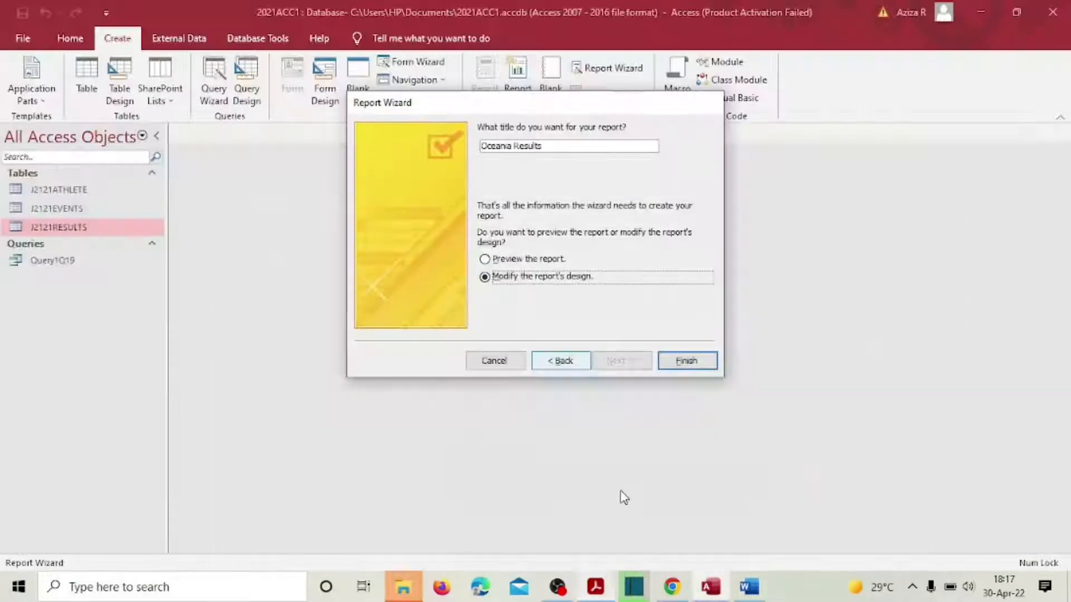
click(686, 361)
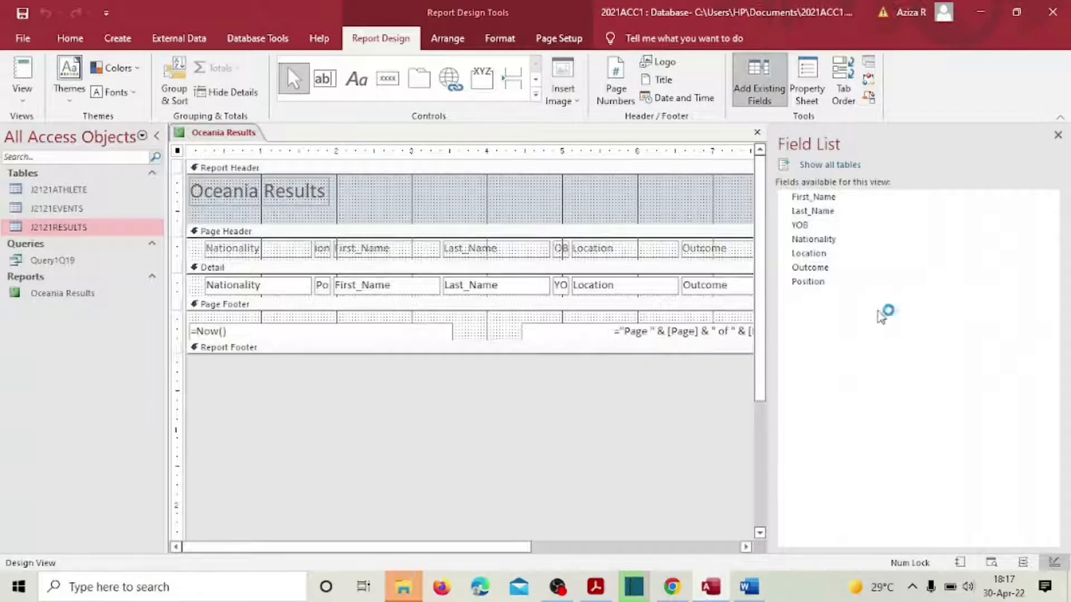
Step: Close the Field List pane and switch Oceania Results to Layout View
click(1058, 135)
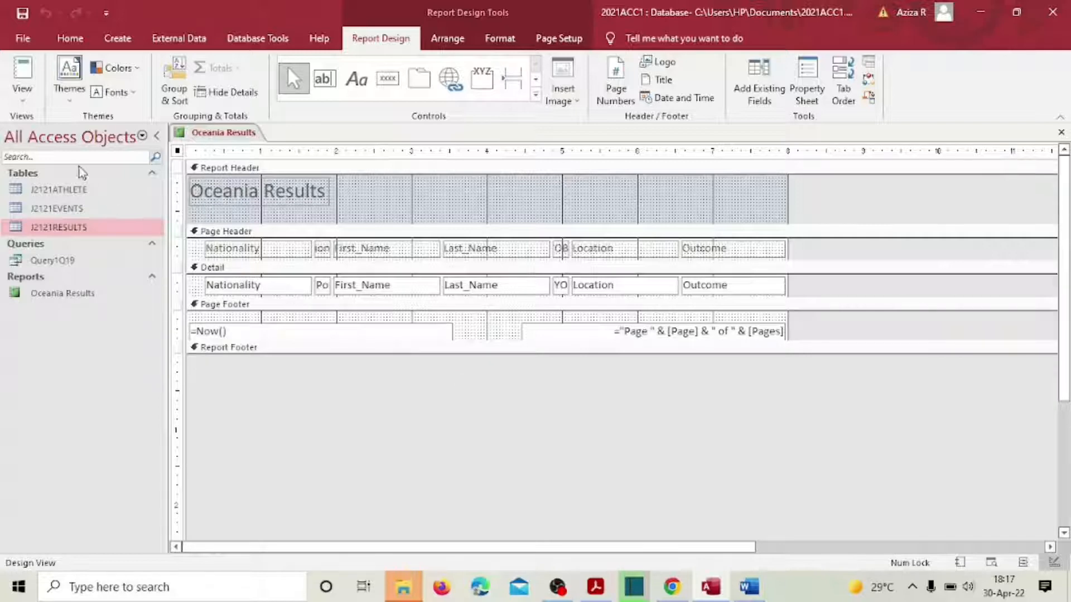
click(23, 89)
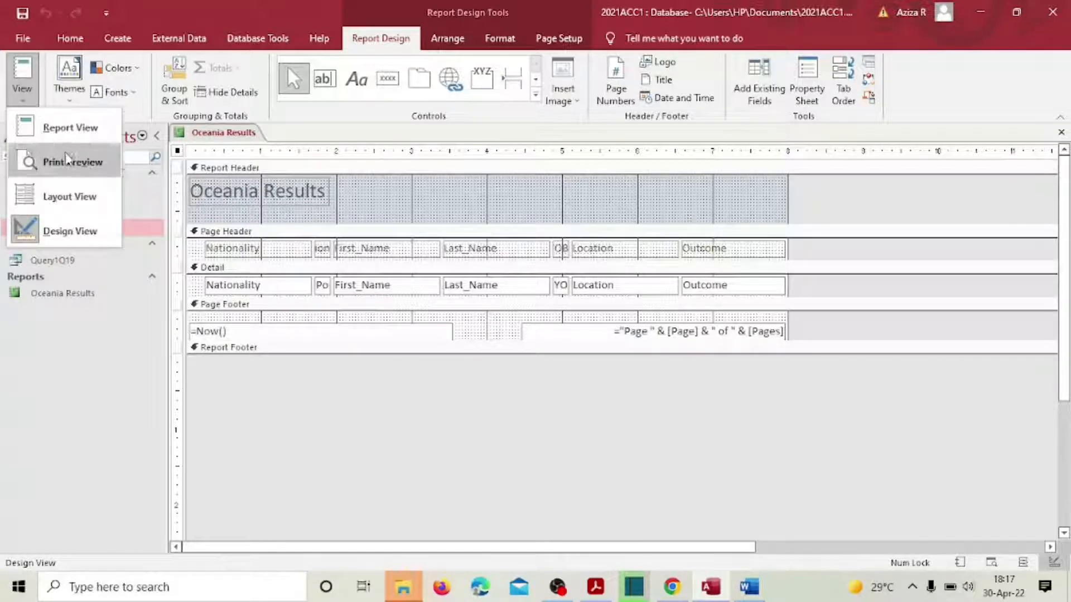
click(71, 196)
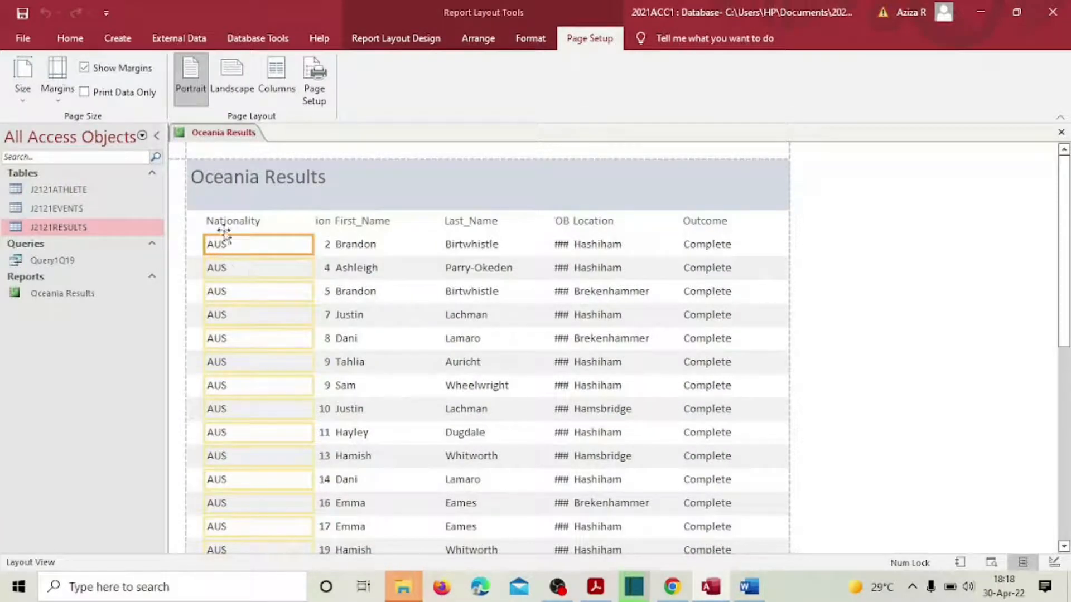
Step: Trim and realign the Nationality header and values column
drag(204, 246, 220, 245)
click(212, 202)
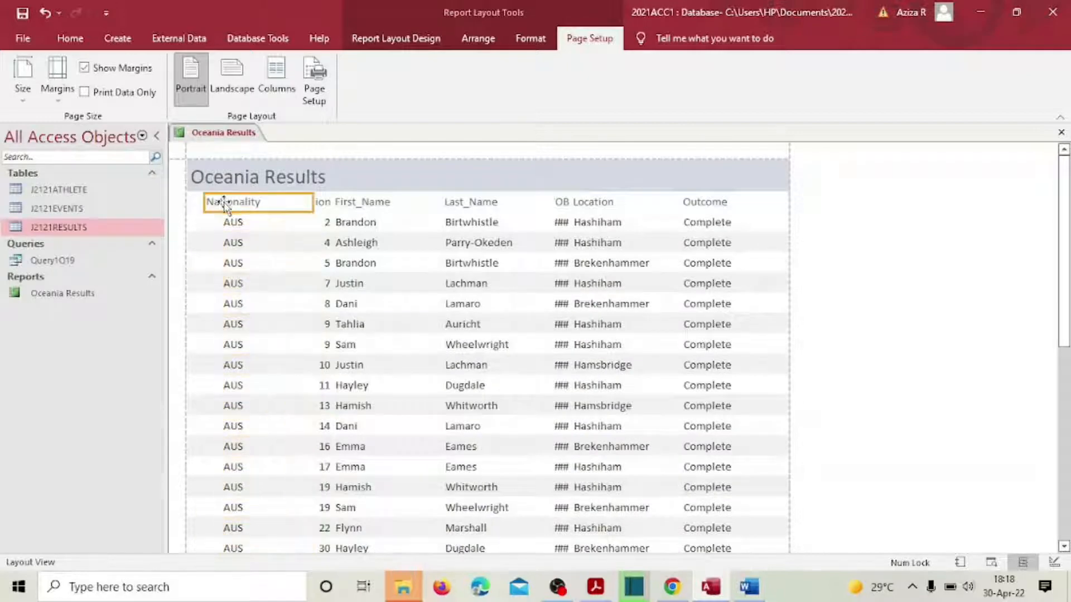
click(218, 203)
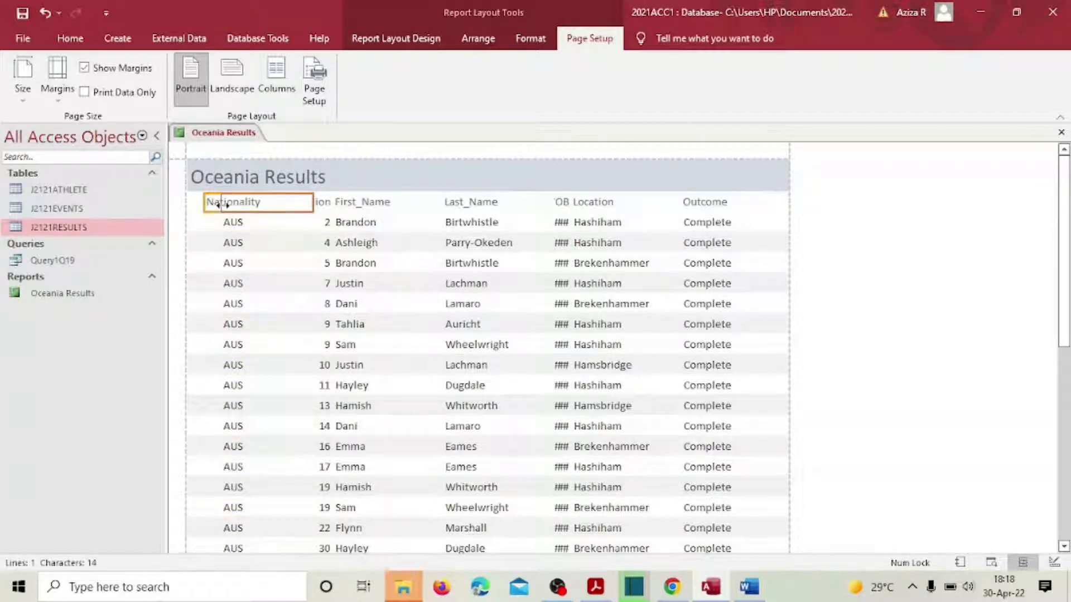
drag(225, 204, 224, 204)
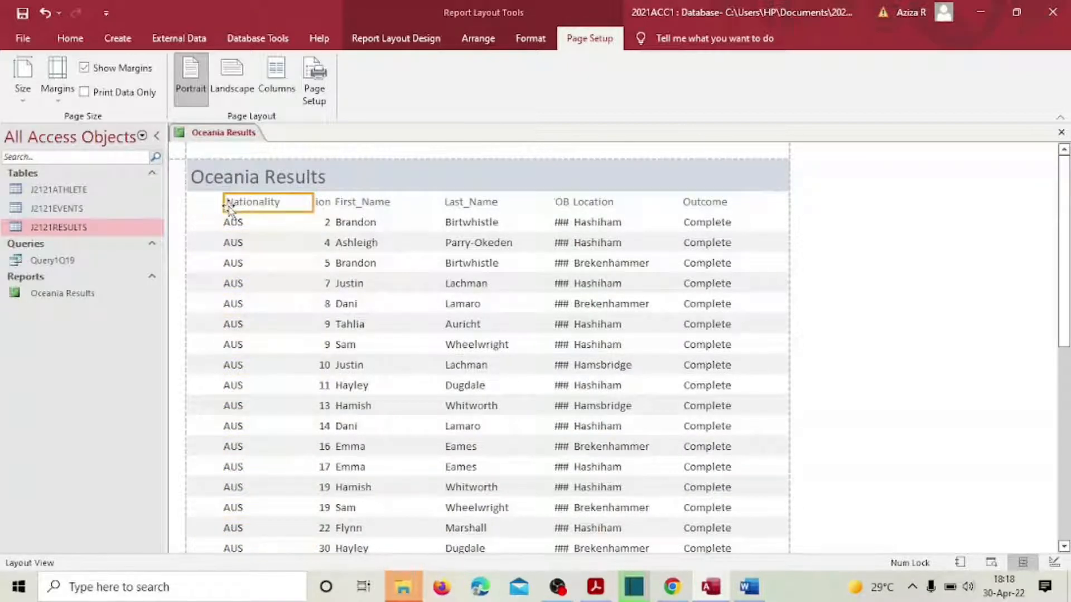
drag(312, 202, 283, 208)
click(322, 204)
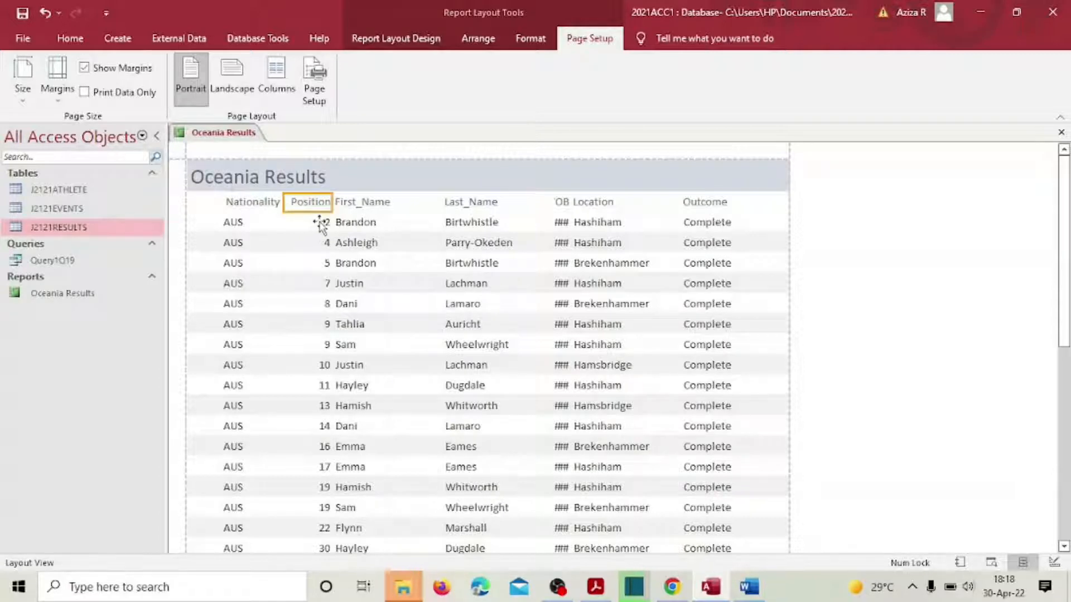
click(257, 202)
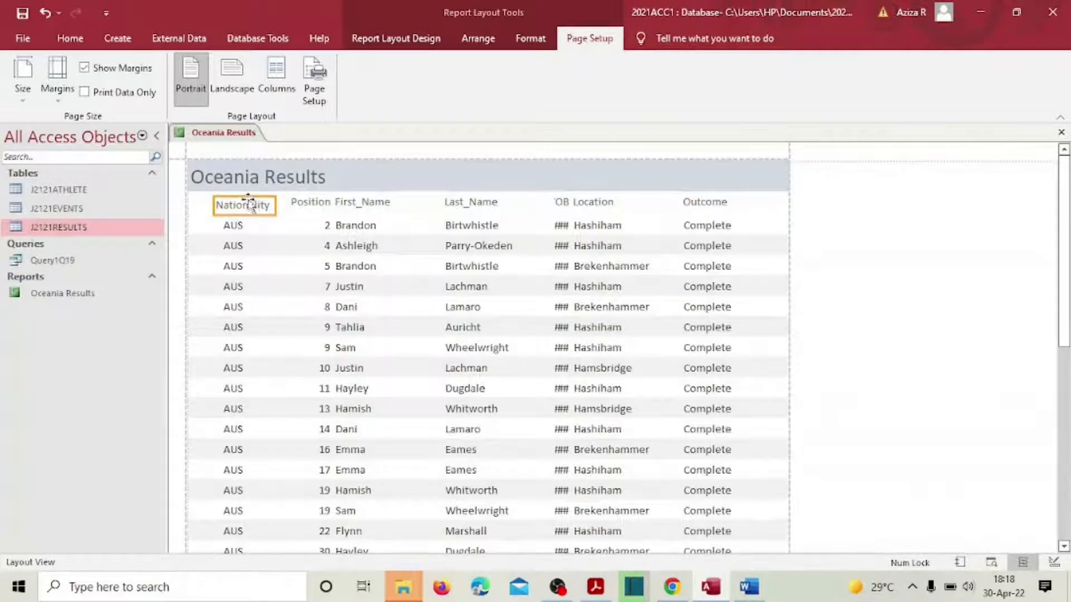
drag(251, 207, 248, 202)
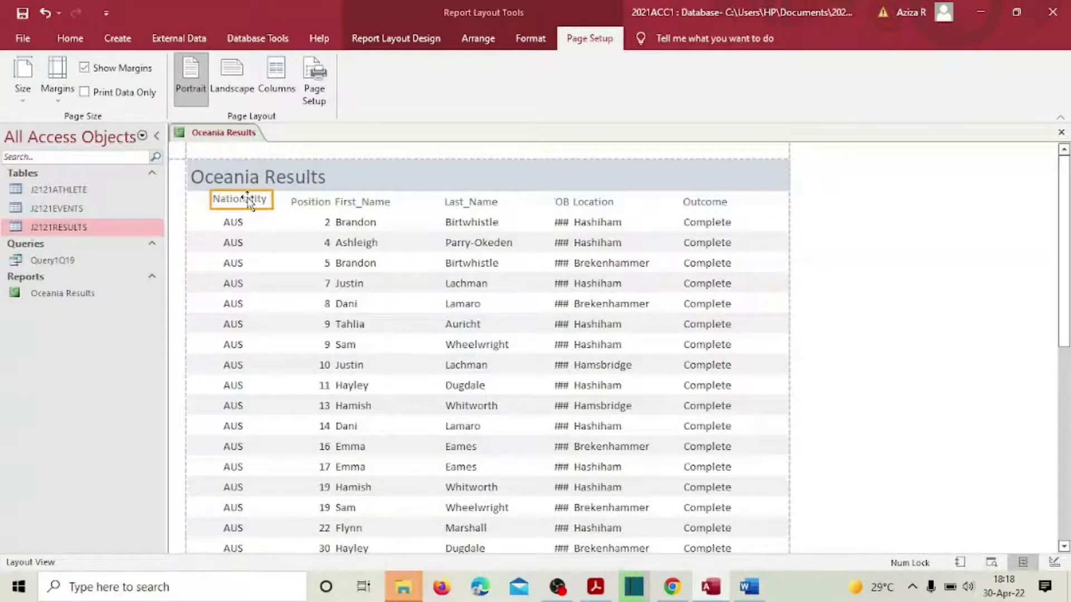
Step: Shift the Position values left so they sit under their header
click(302, 202)
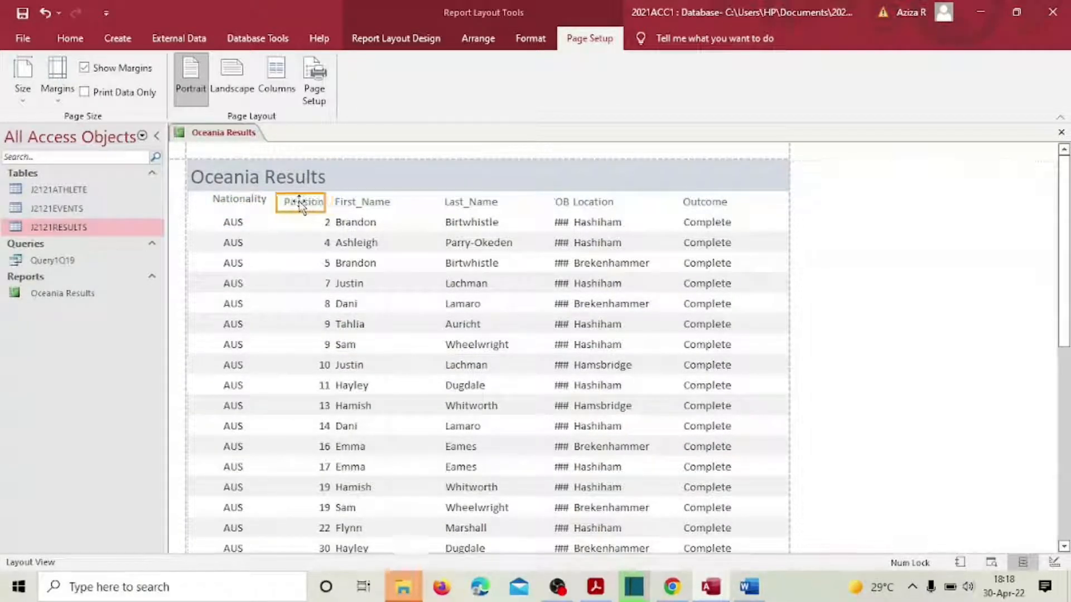
click(322, 223)
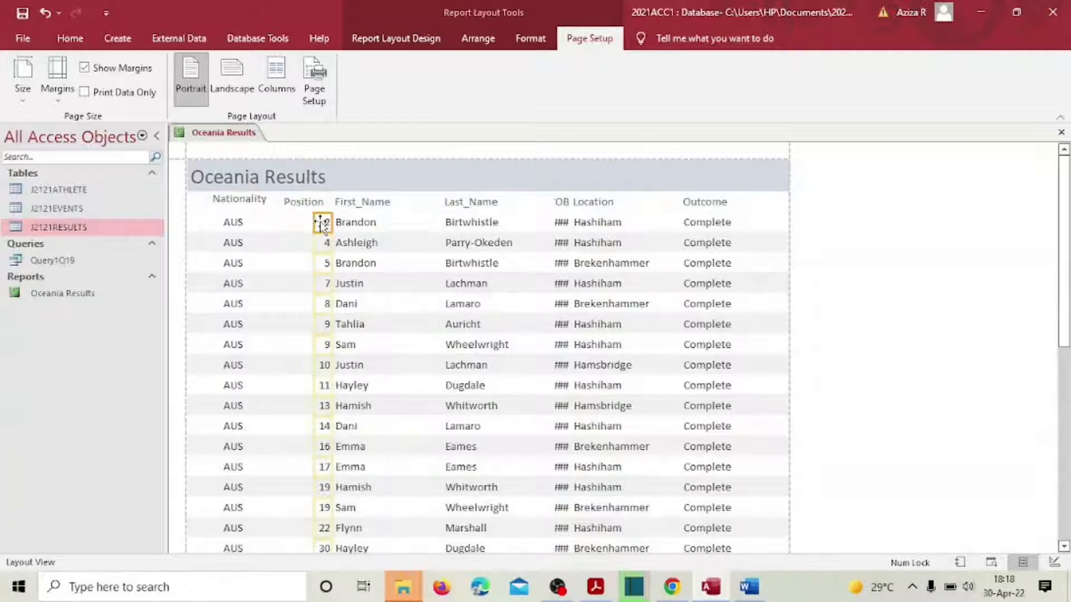
drag(322, 223, 308, 218)
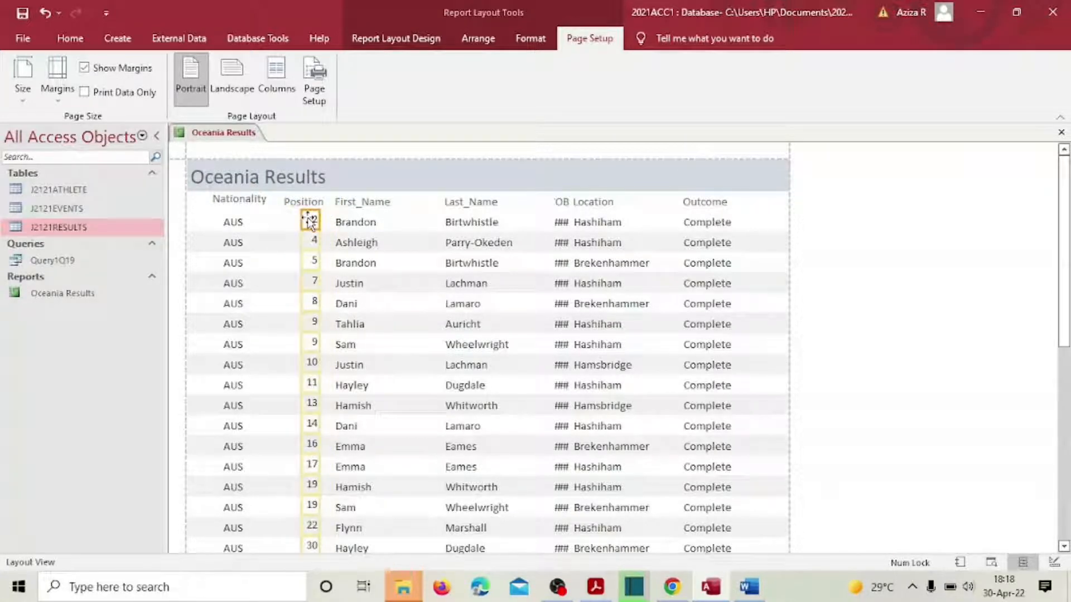
click(305, 202)
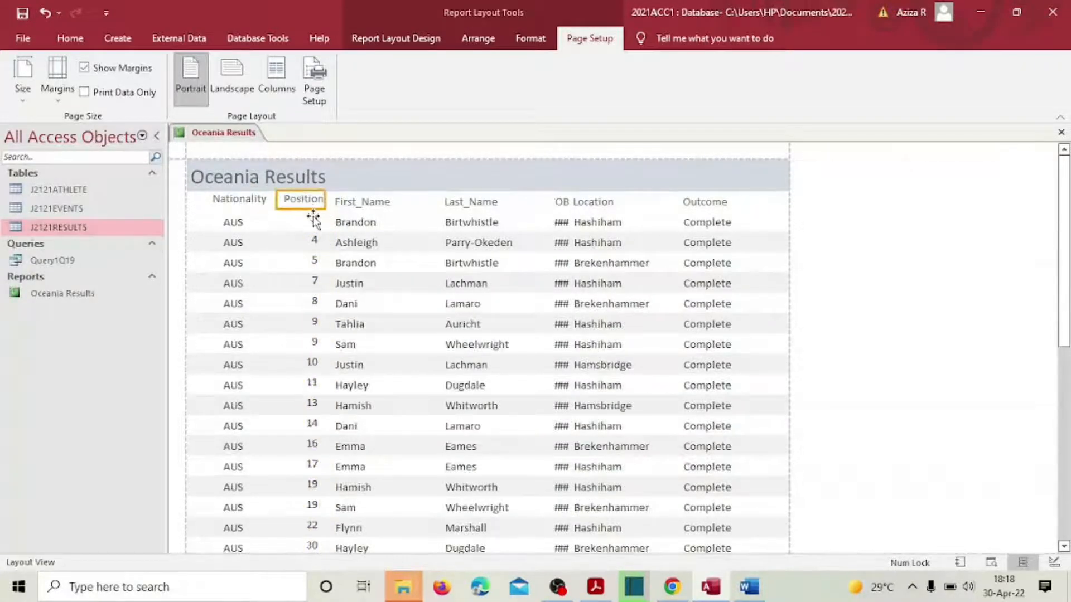
click(314, 223)
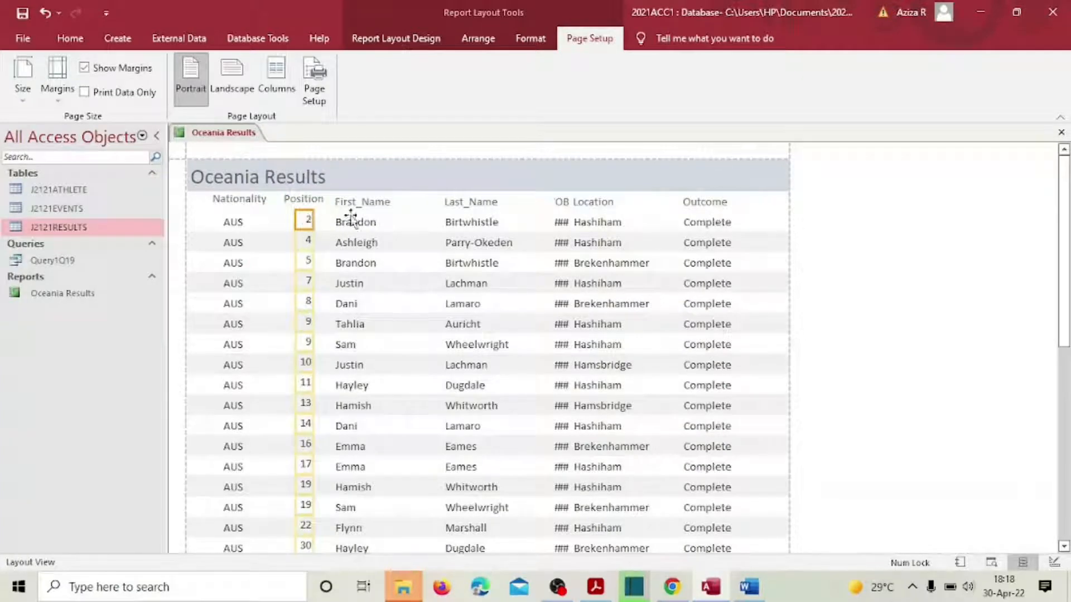
Step: Narrow the First_Name header and values column from both sides
click(360, 203)
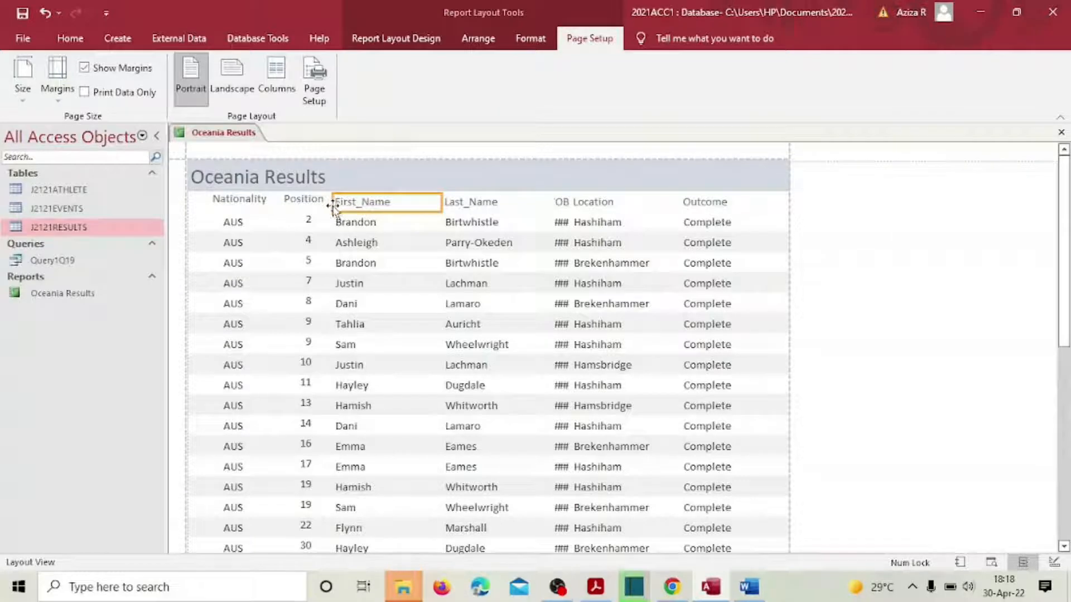
click(360, 202)
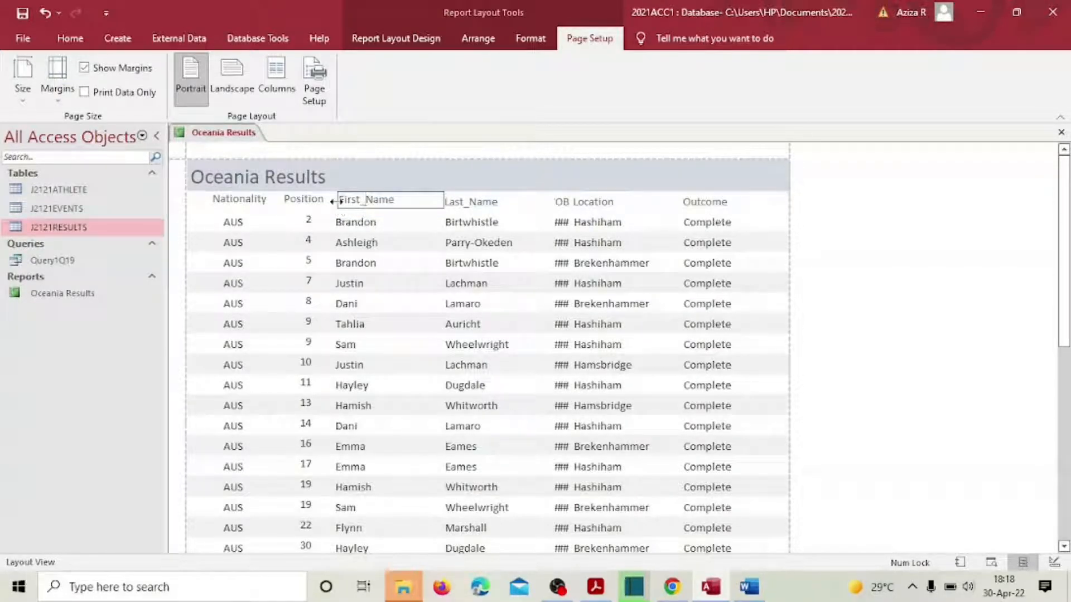
drag(336, 202, 346, 202)
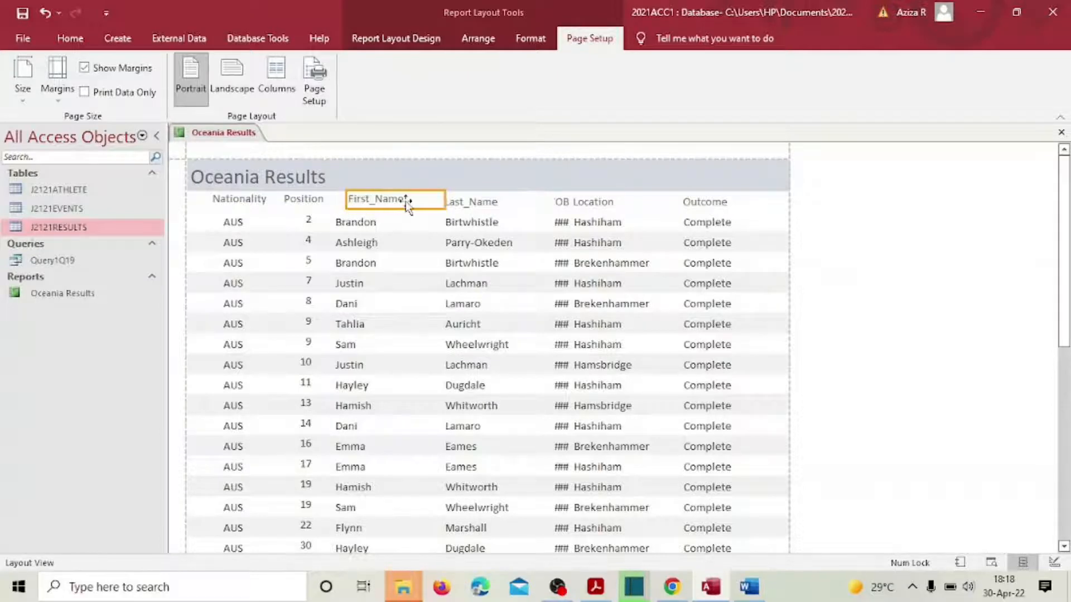
drag(430, 203, 416, 203)
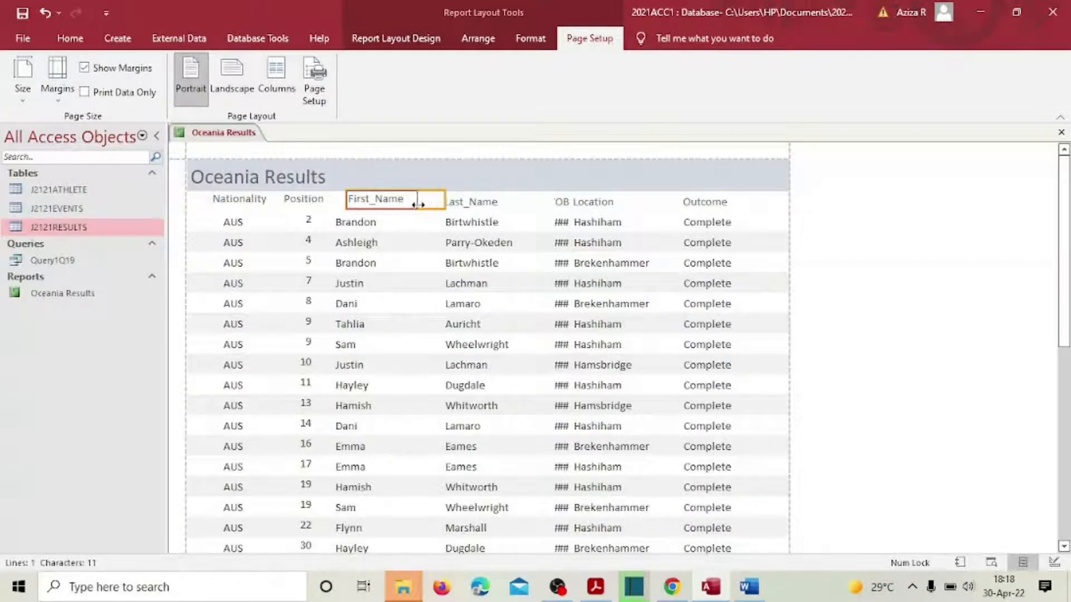
click(356, 226)
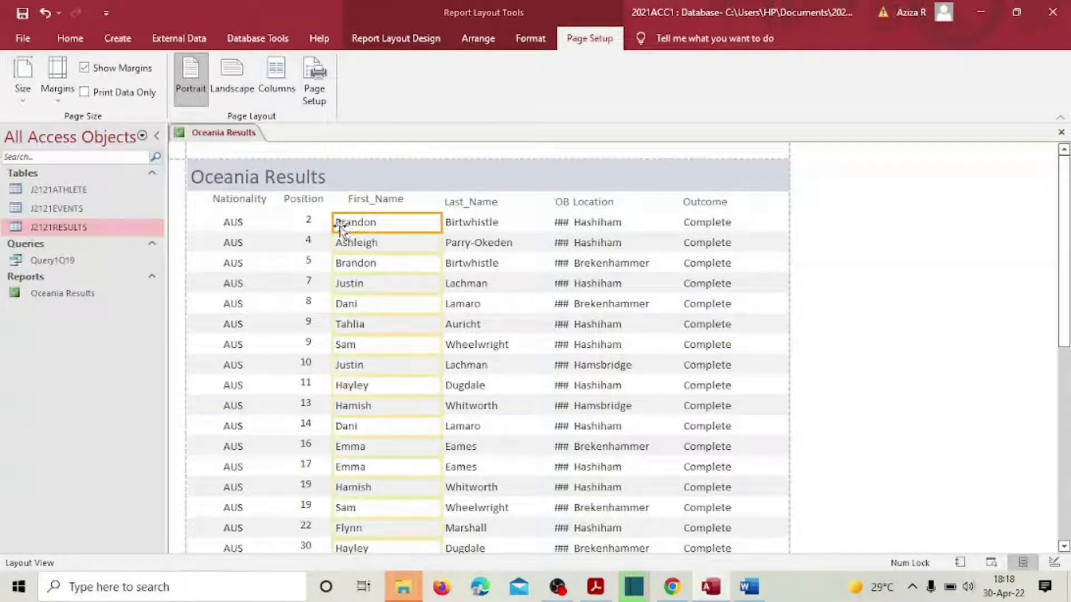
drag(331, 225, 350, 222)
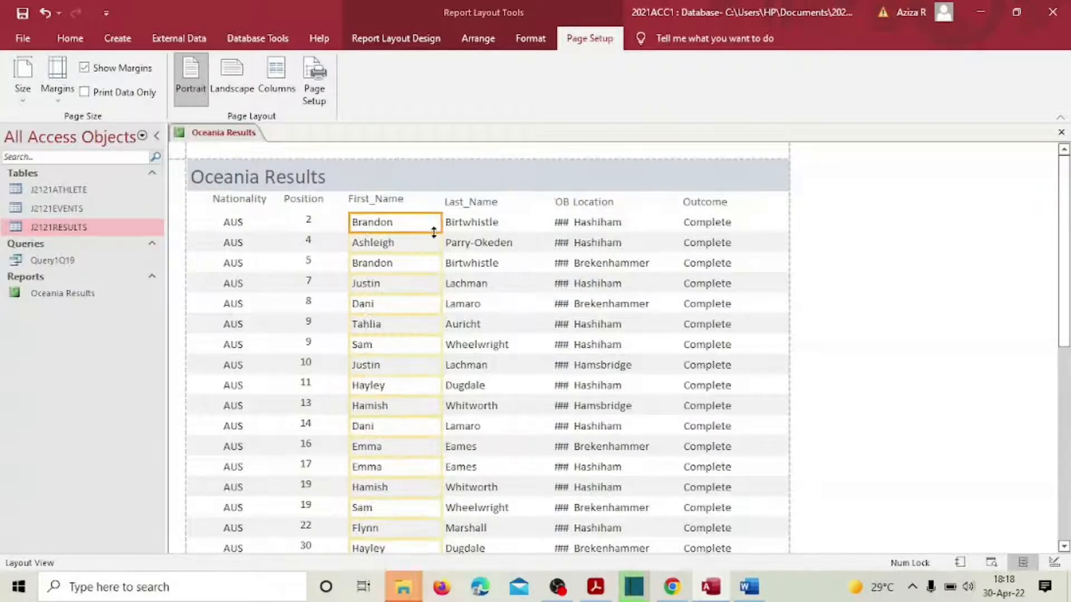
drag(439, 223, 417, 222)
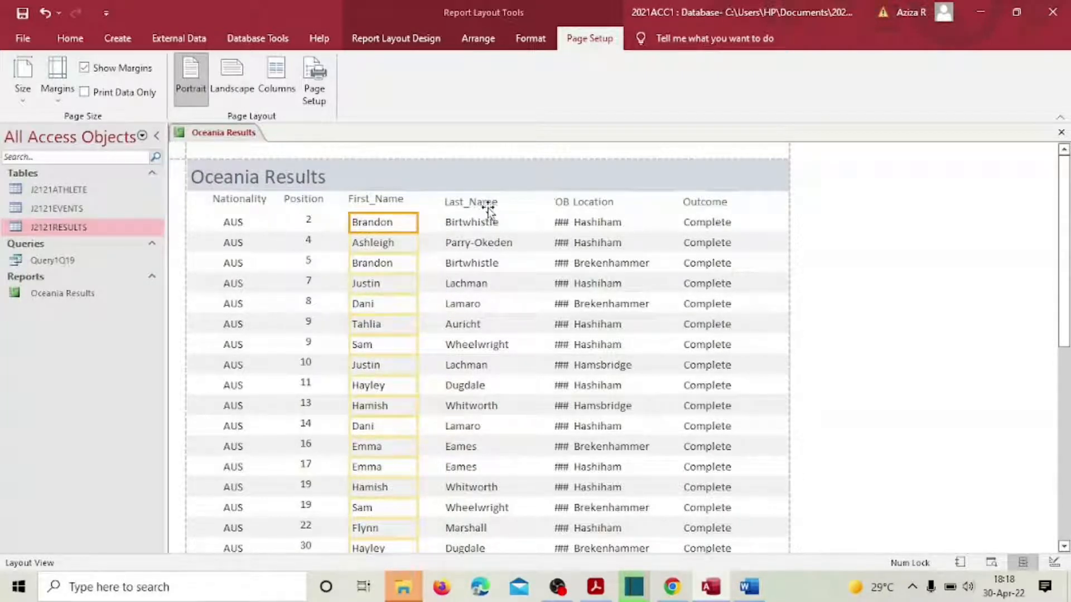
Step: Narrow the Last_Name column and resize the YOB column so the years display
click(472, 205)
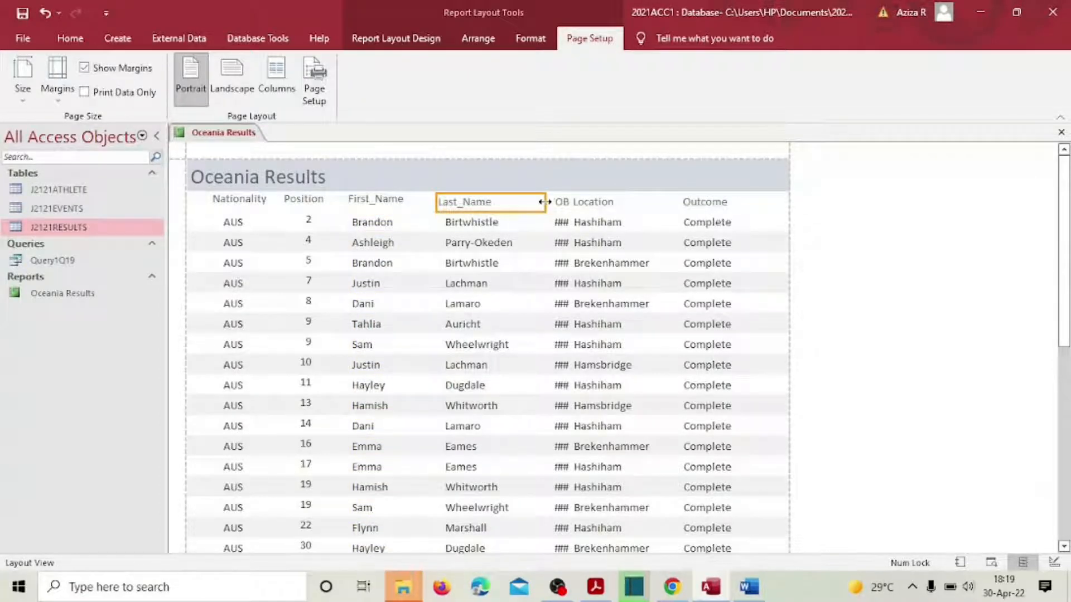
drag(540, 205, 478, 227)
click(487, 224)
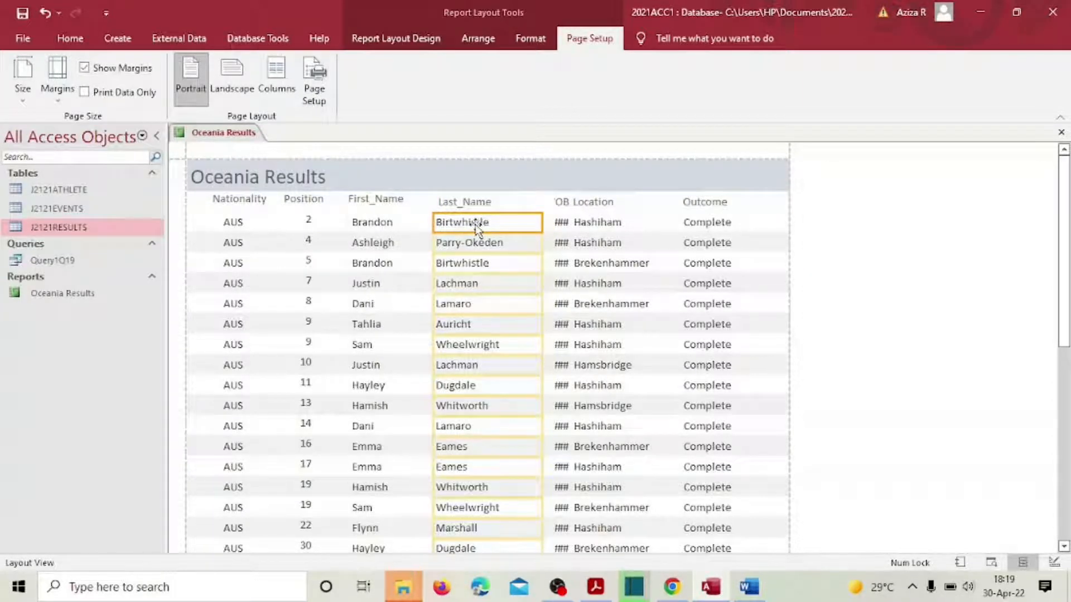
drag(540, 224, 517, 223)
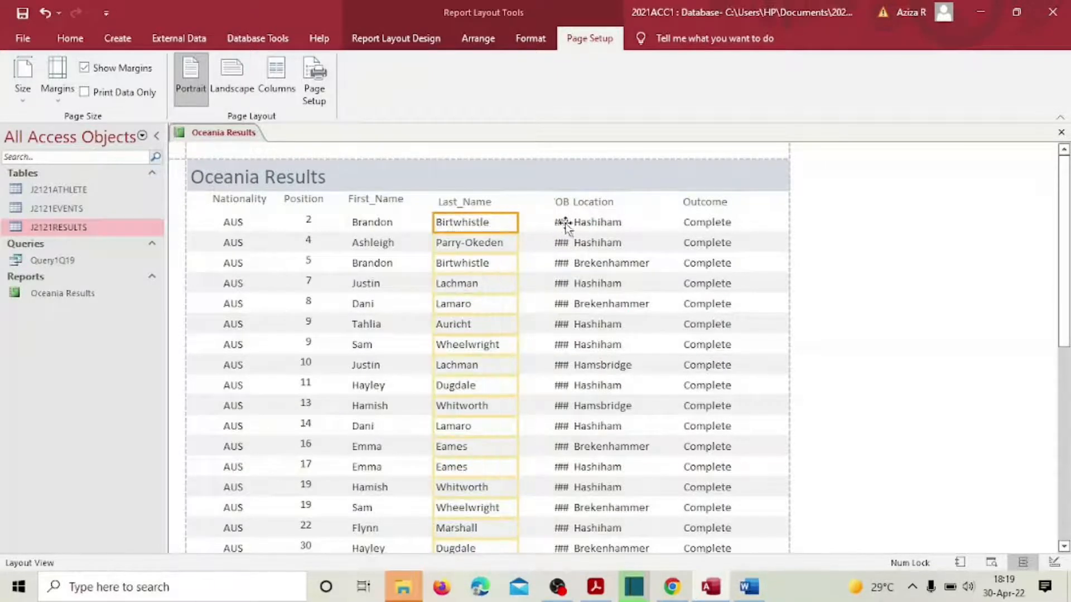
click(561, 203)
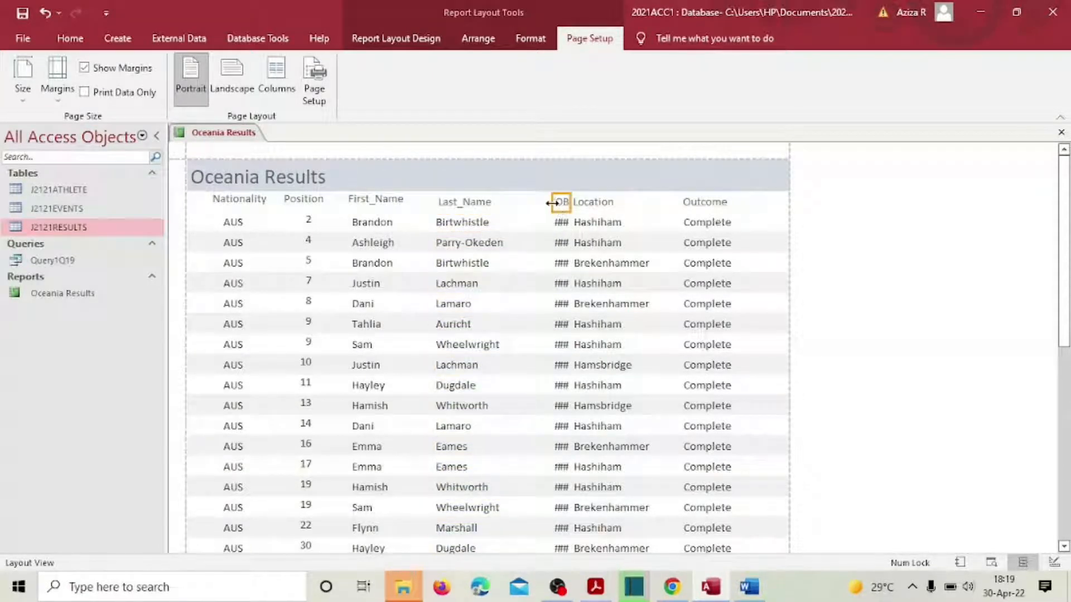
drag(552, 205, 525, 210)
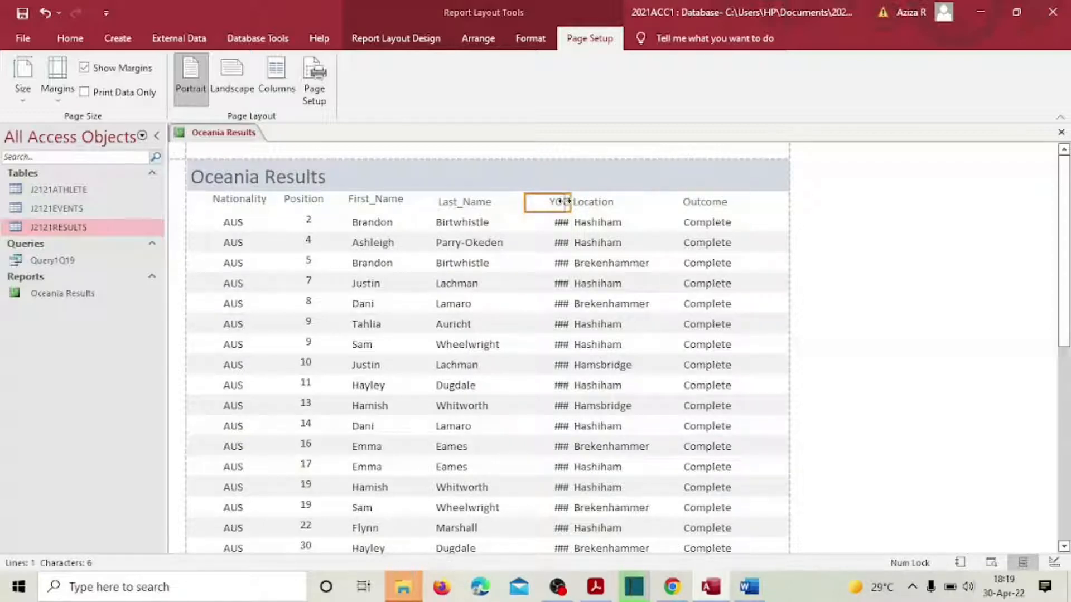
click(561, 223)
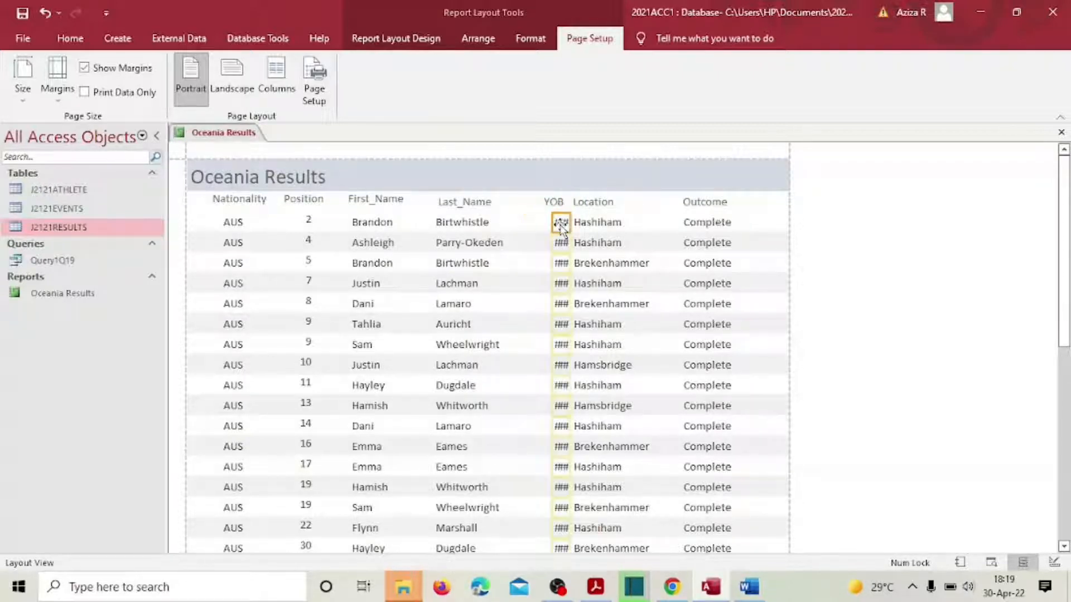
mouse_move(551, 223)
mouse_down()
mouse_move(529, 225)
mouse_move(548, 226)
mouse_up()
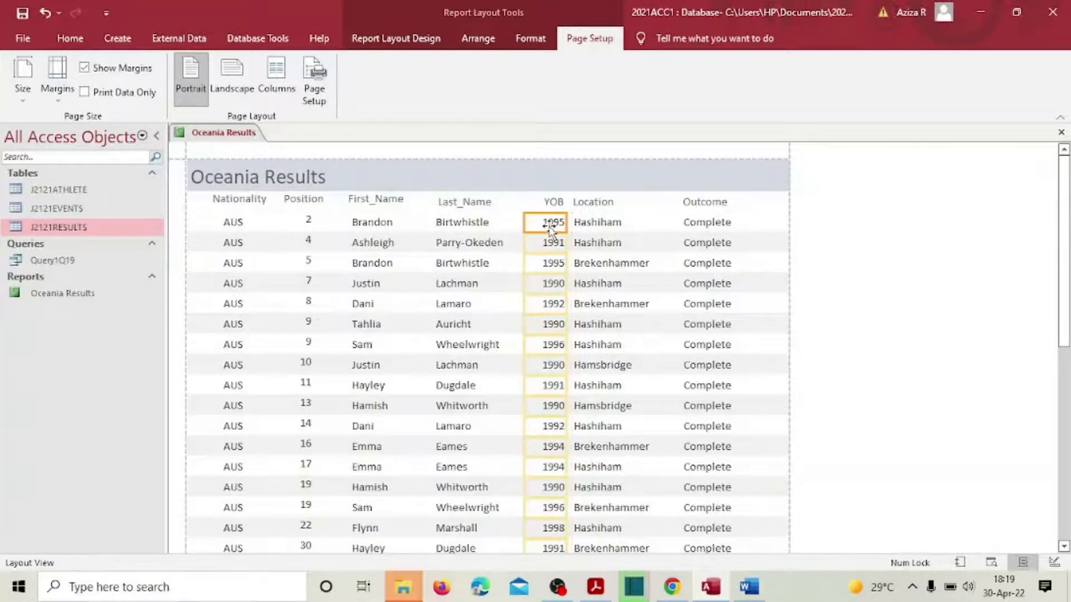
Step: Trim and nudge the Location values column into place
click(596, 209)
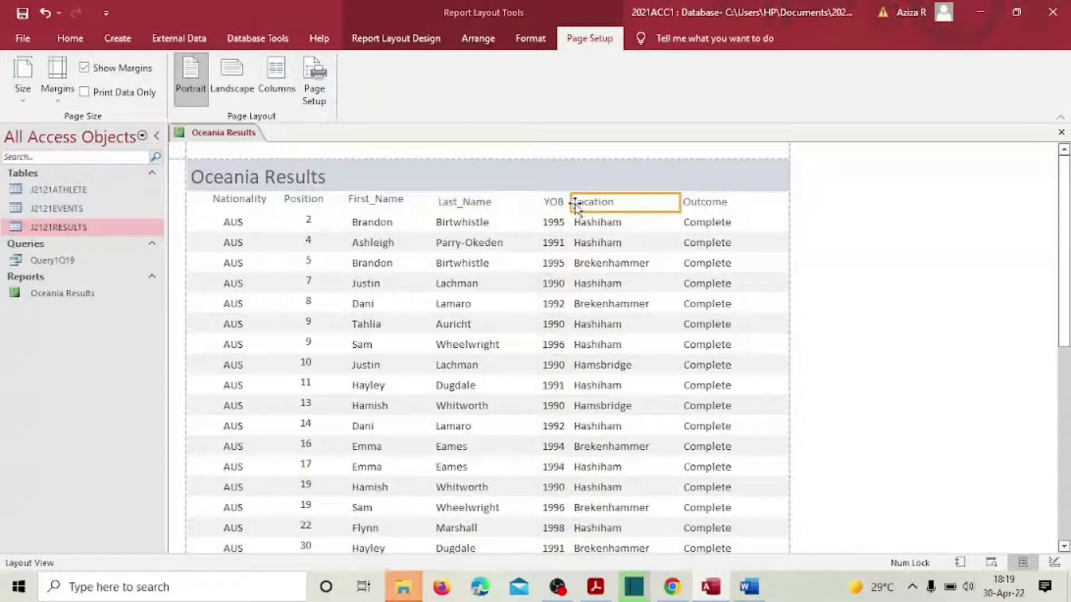
click(584, 202)
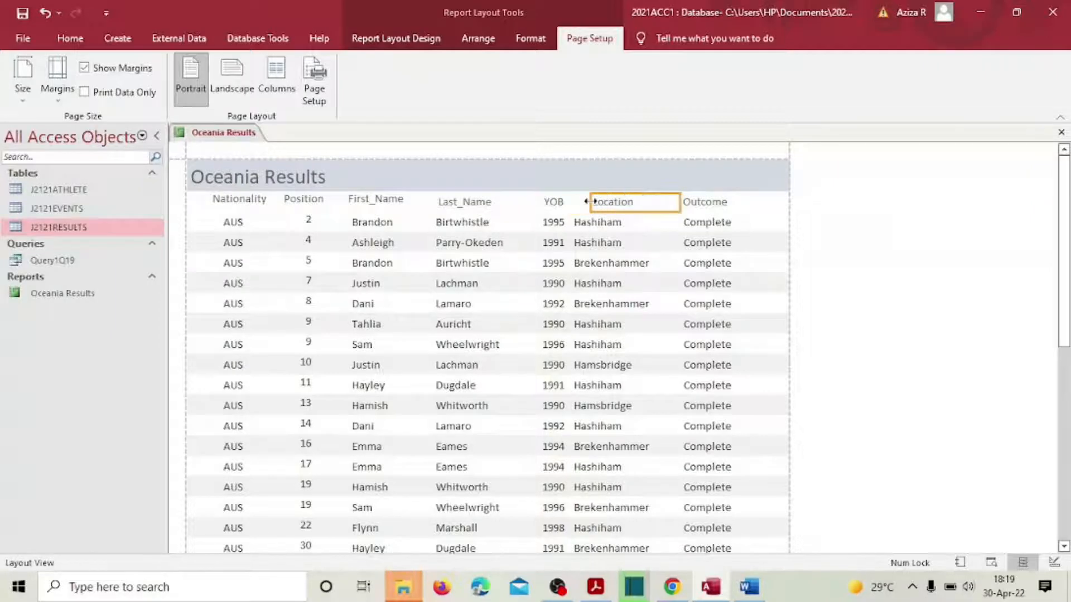
key(Escape)
click(586, 225)
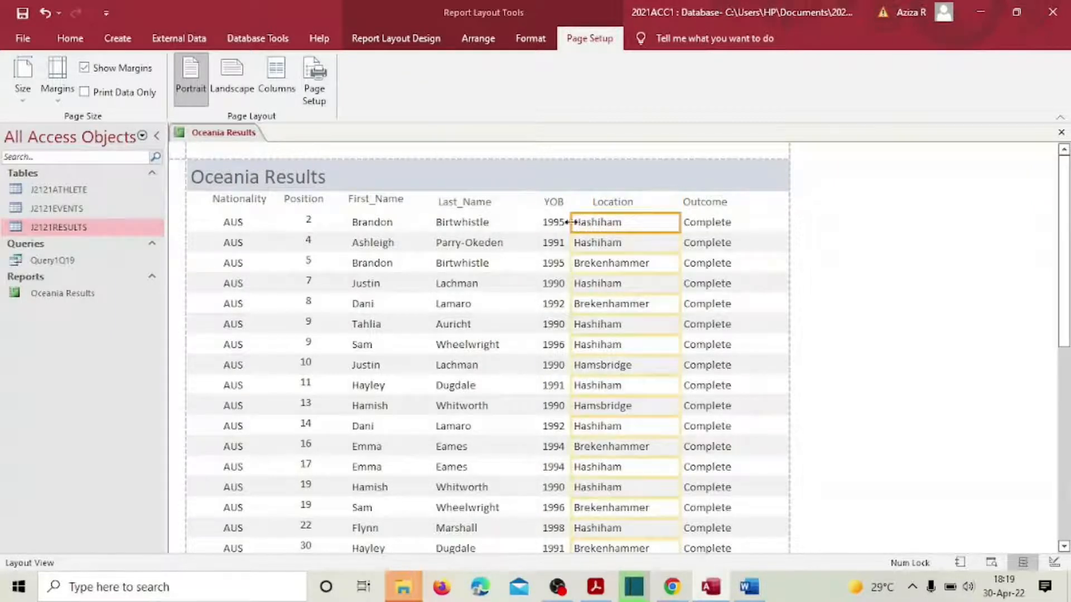
drag(570, 222, 595, 226)
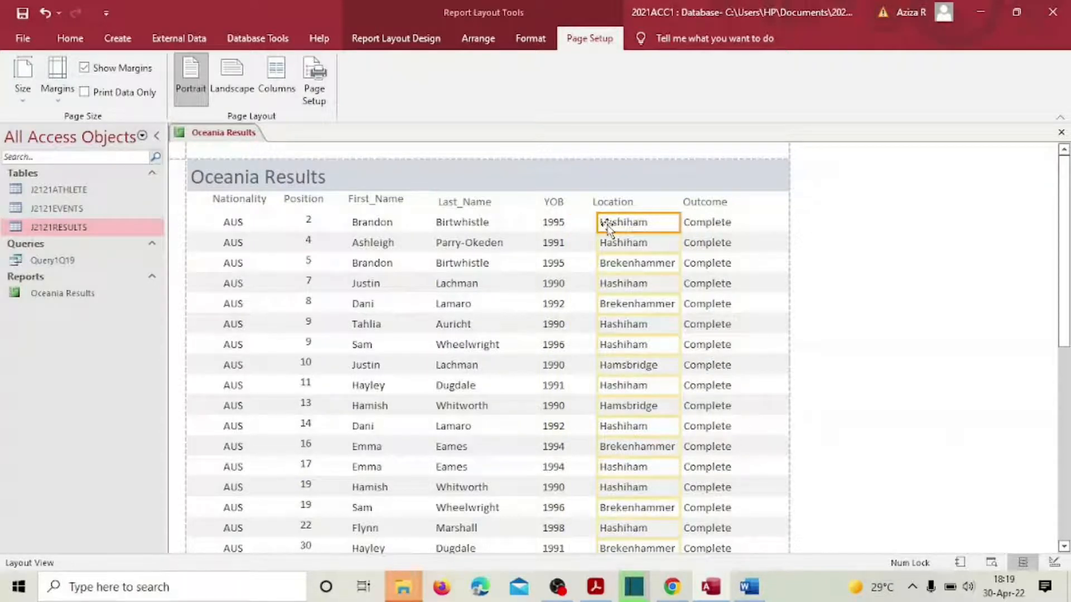
drag(607, 229, 605, 229)
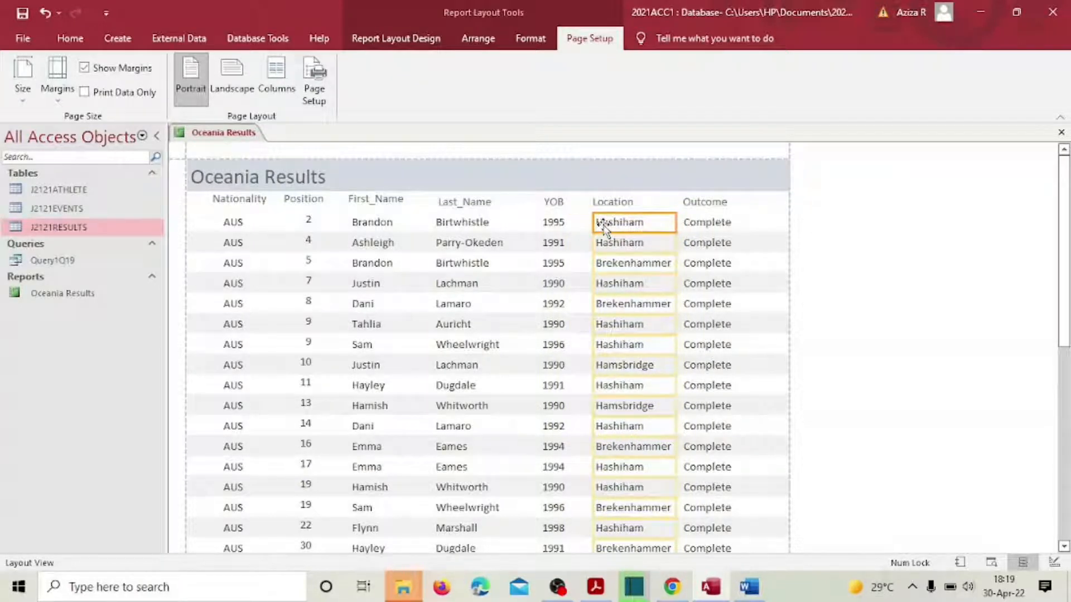
Step: Narrow the Outcome column and heading and raise the heading slightly
click(708, 205)
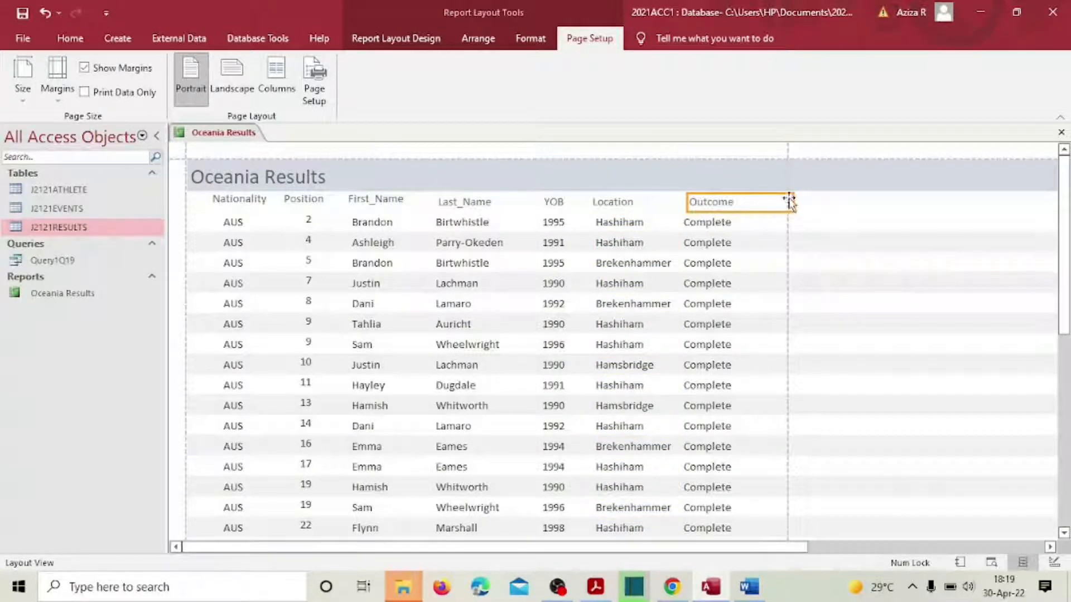
drag(792, 199, 759, 201)
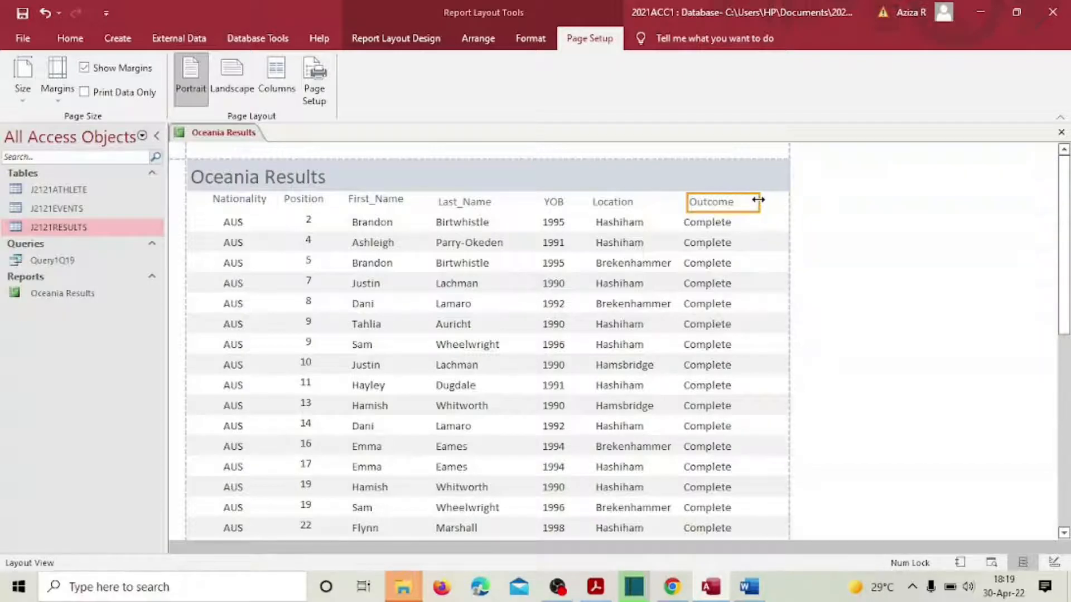
click(704, 223)
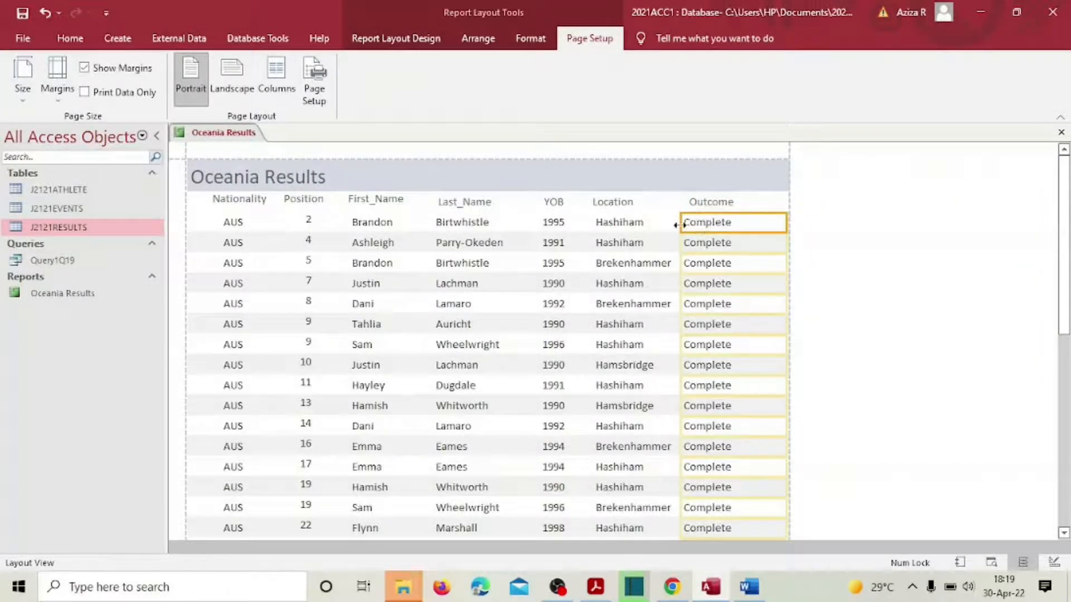
drag(680, 224, 690, 224)
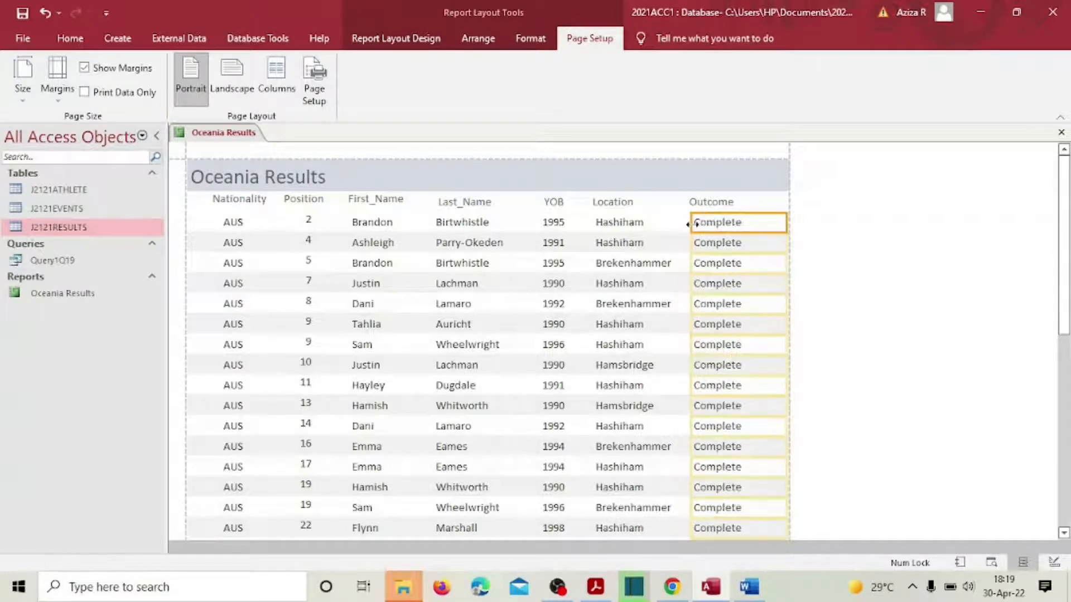
drag(784, 225, 756, 230)
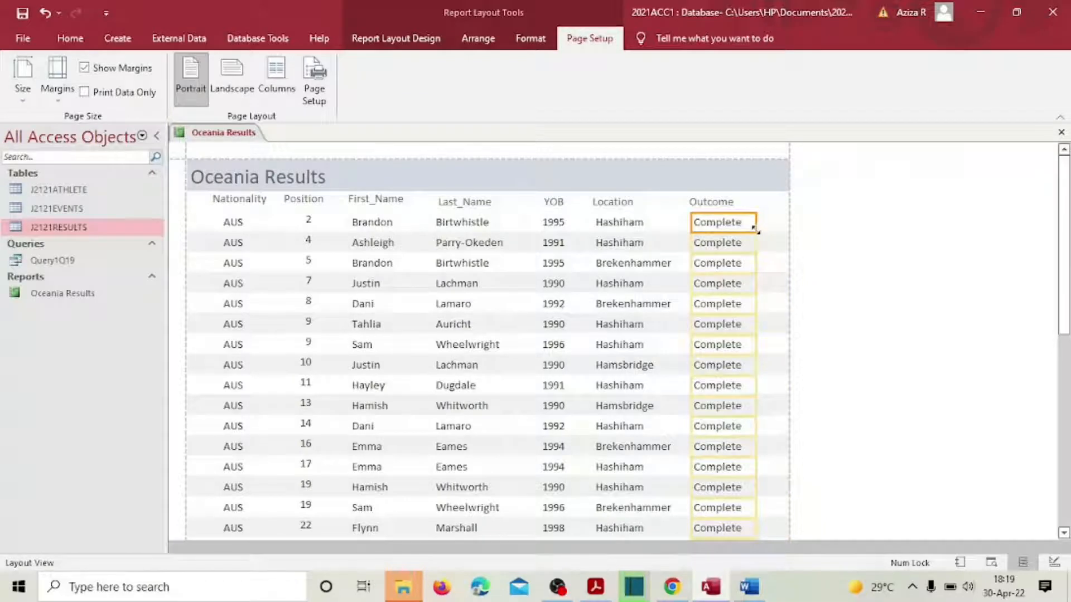
click(725, 205)
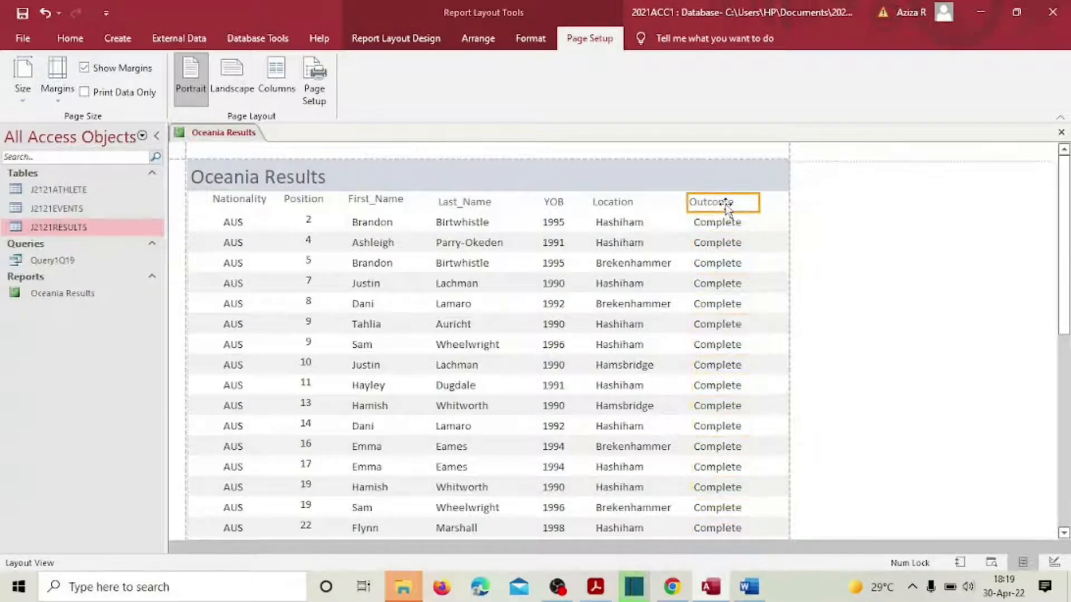
drag(726, 205, 725, 202)
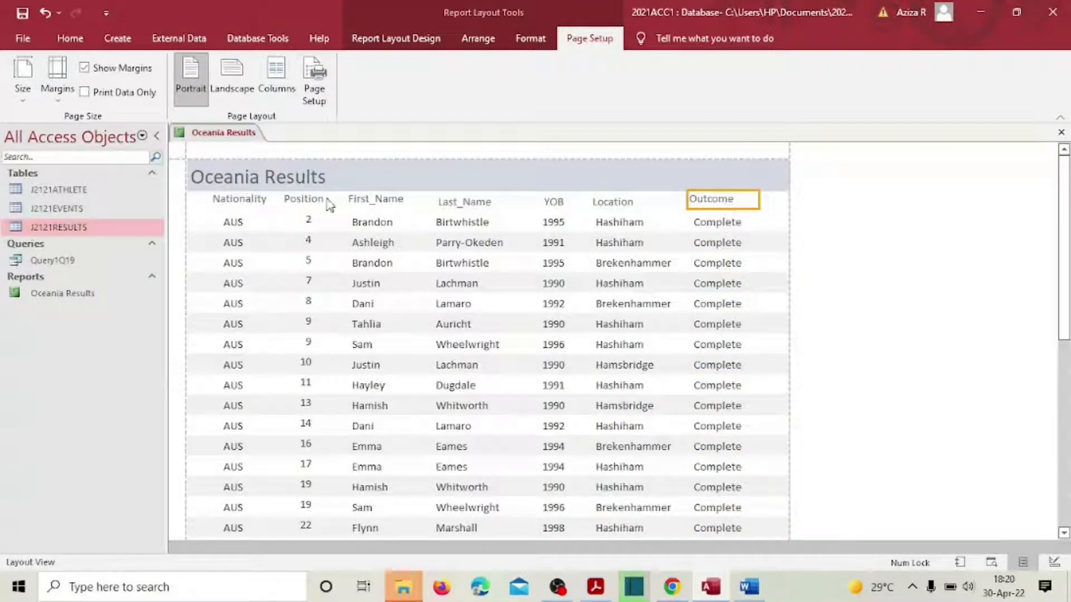
Step: Line up the Last_Name, YOB and Location headings with the others
click(460, 201)
drag(460, 202, 460, 199)
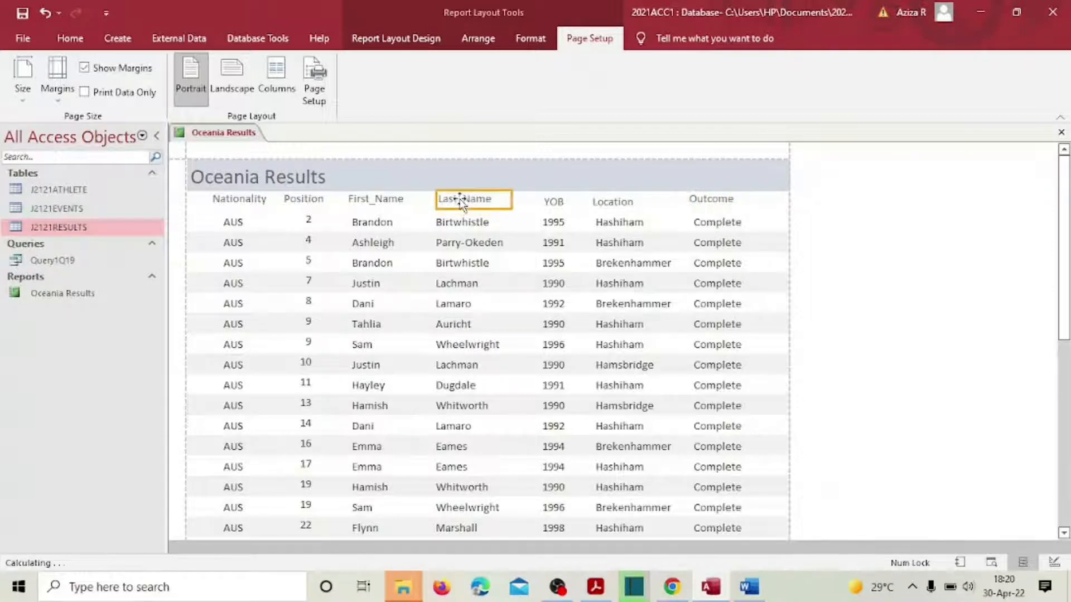
click(551, 202)
drag(551, 202, 614, 201)
click(614, 204)
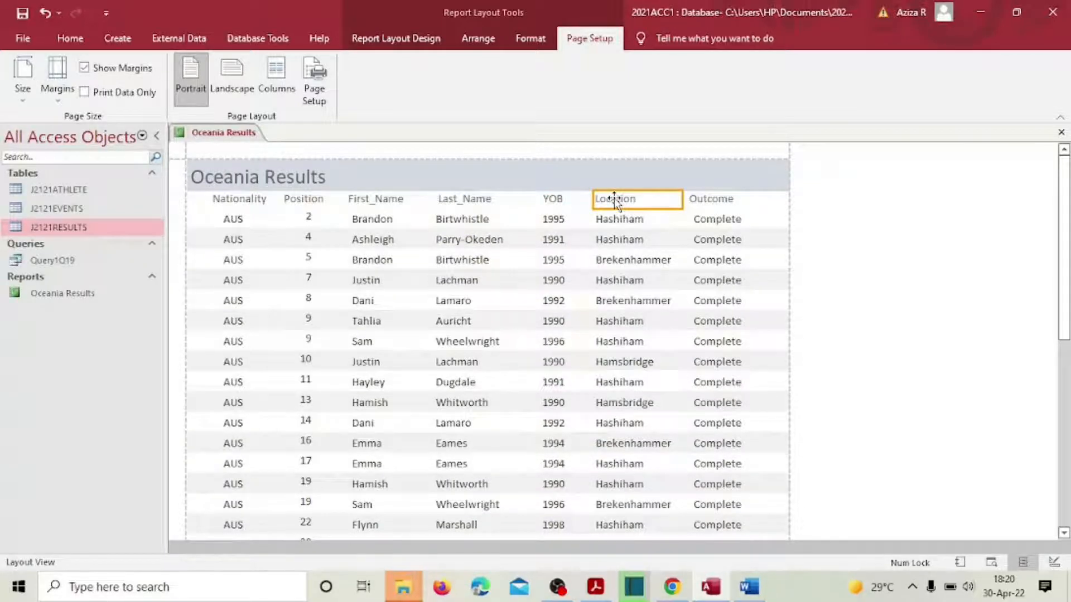
Step: Narrow the Nationality column, then bring up question 19 in the exam PDF
click(729, 305)
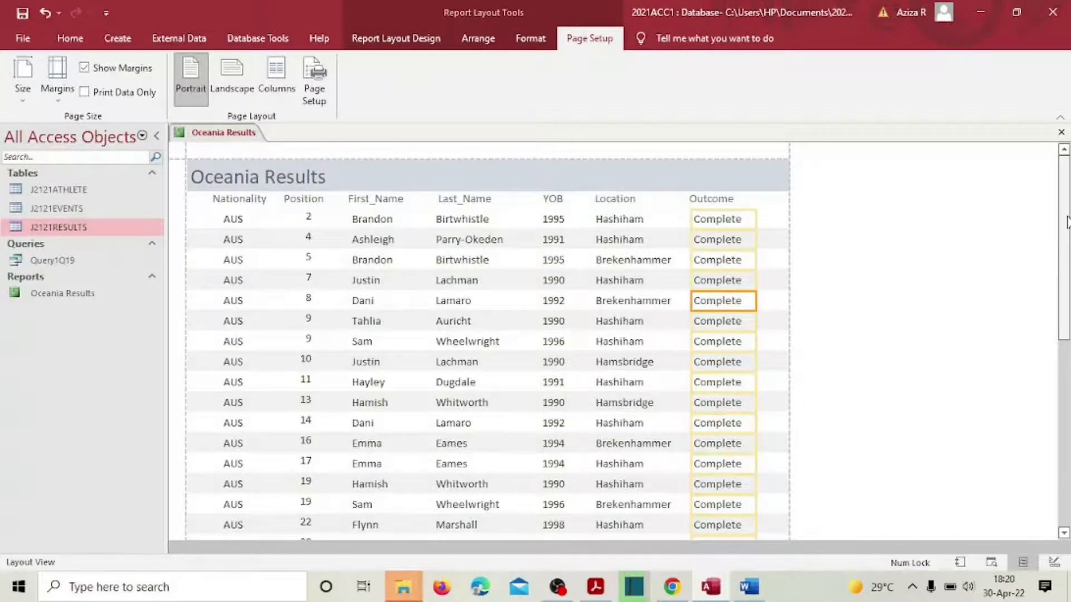
mouse_move(1067, 222)
mouse_down()
mouse_move(1069, 387)
mouse_move(1067, 208)
mouse_up()
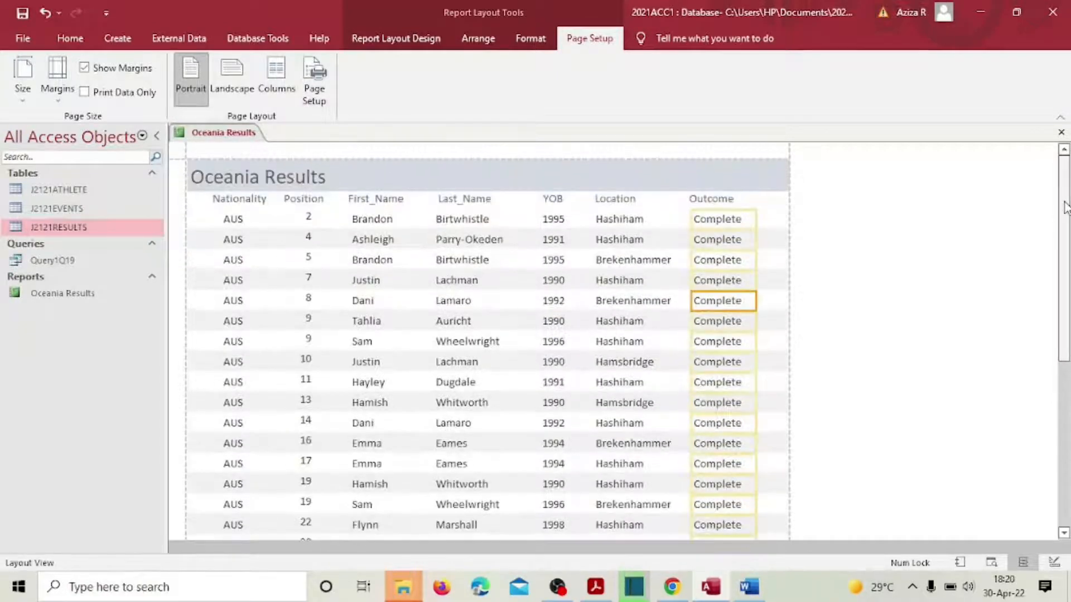
click(234, 220)
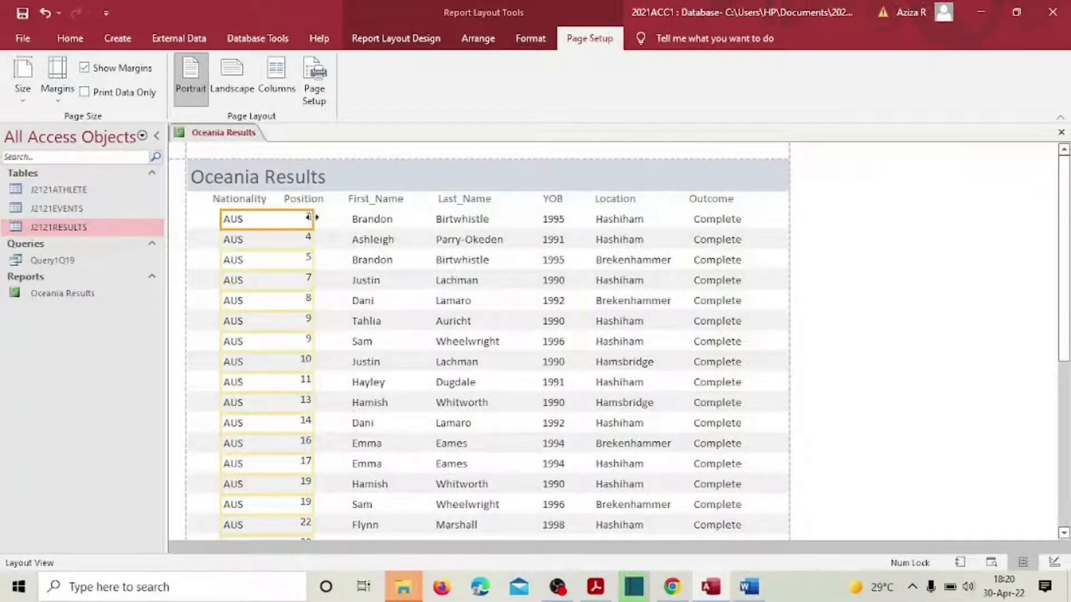
drag(312, 218, 240, 220)
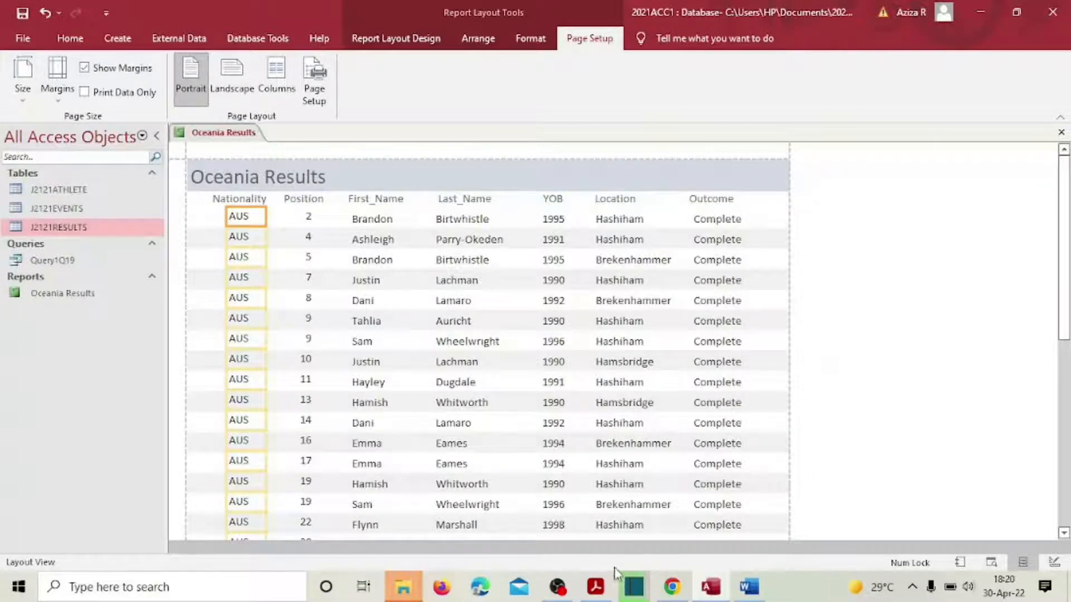
click(598, 587)
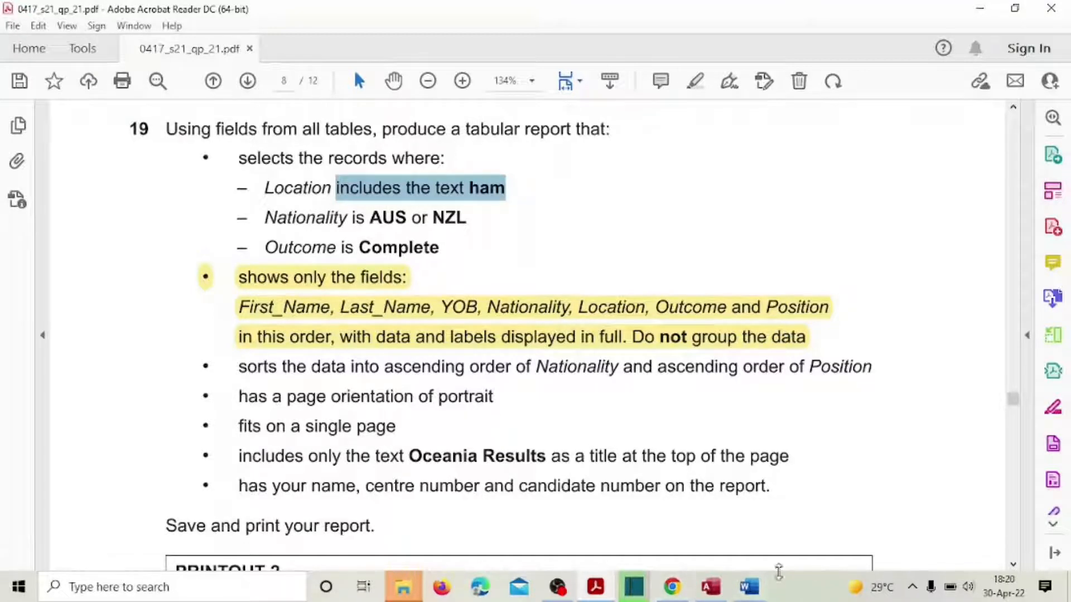
Step: Return to the Oceania Results report in Access and open the View options
click(712, 590)
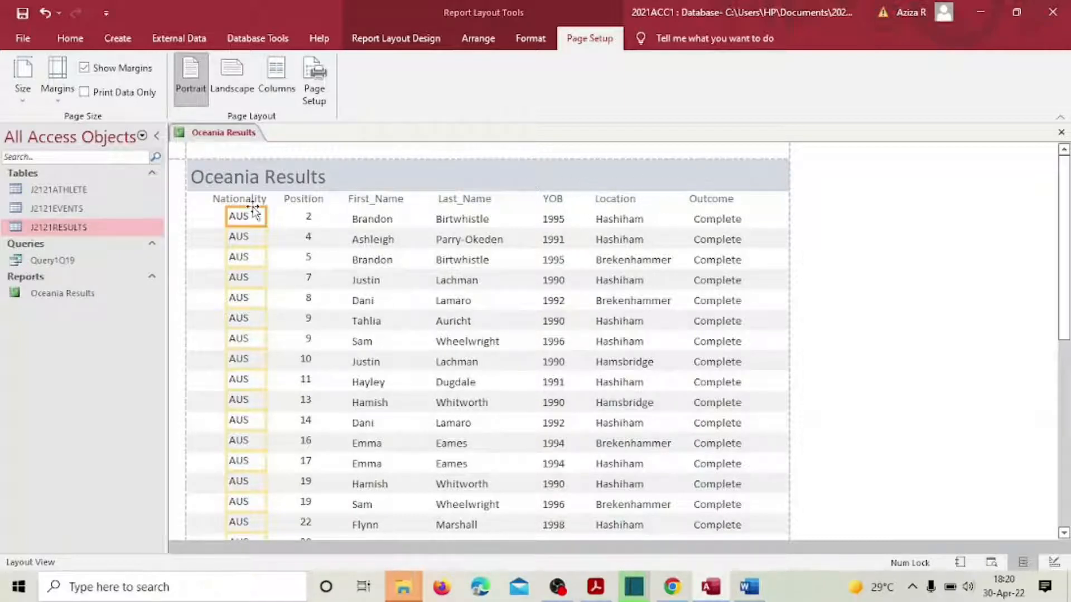
click(68, 39)
Step: Switch to Design View and add a Report Header label with the candidate's name and centre number
click(22, 97)
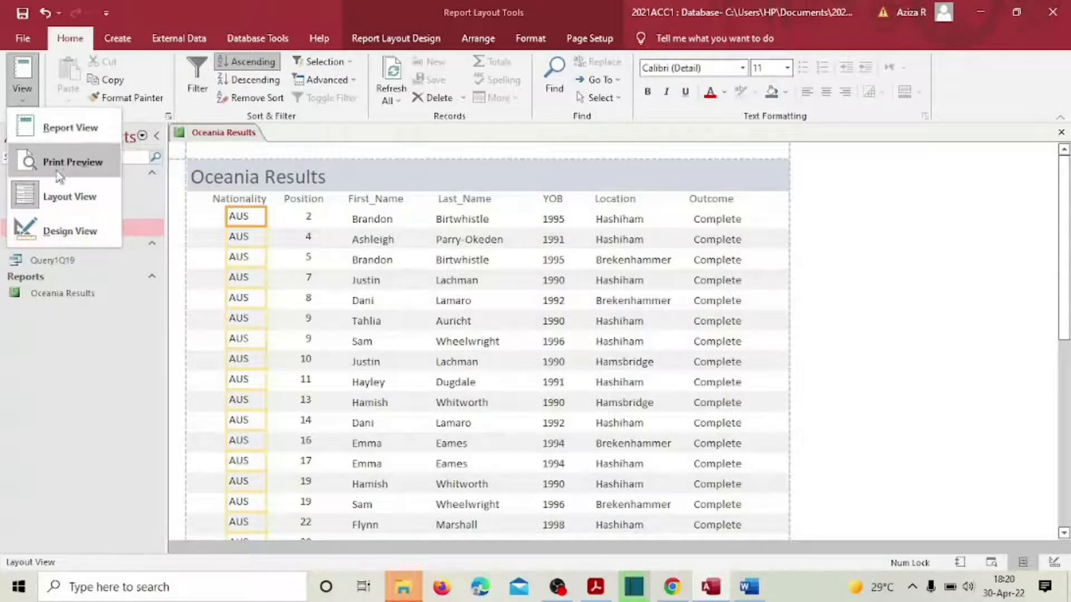
click(65, 226)
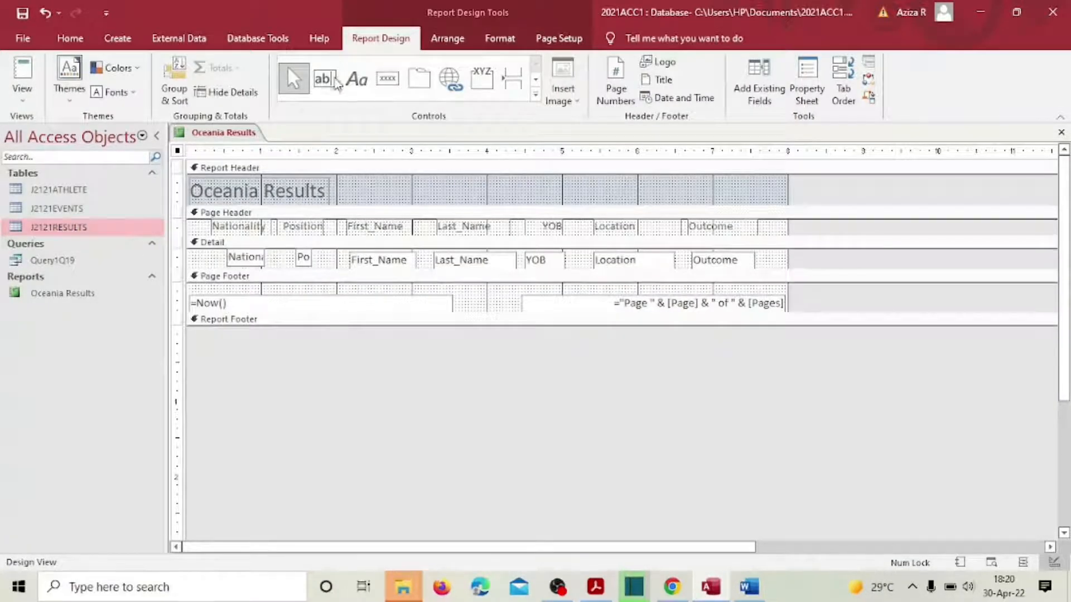
click(357, 80)
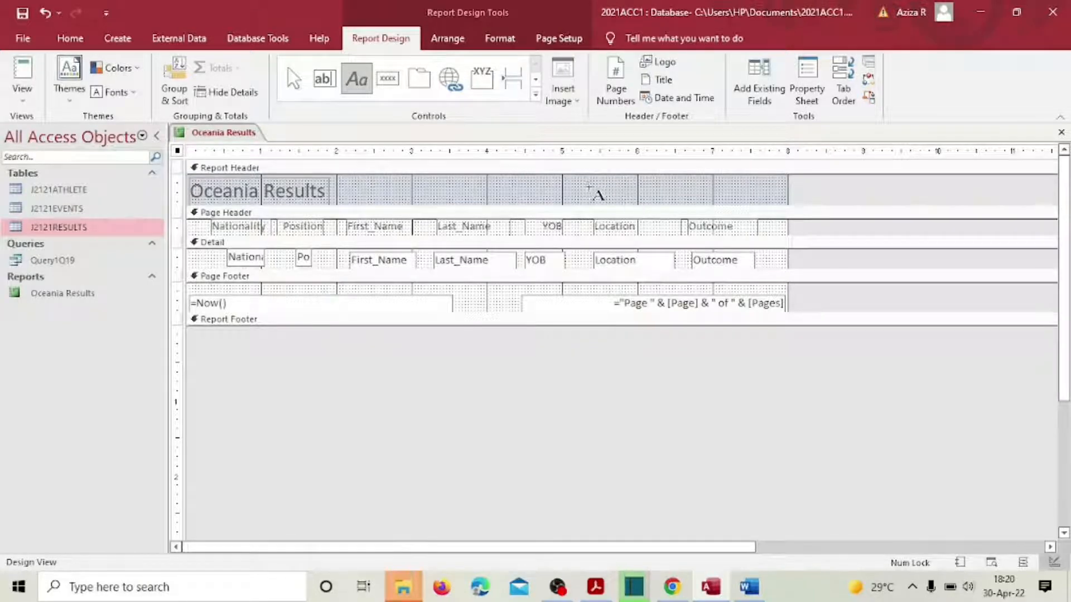
drag(588, 180, 760, 195)
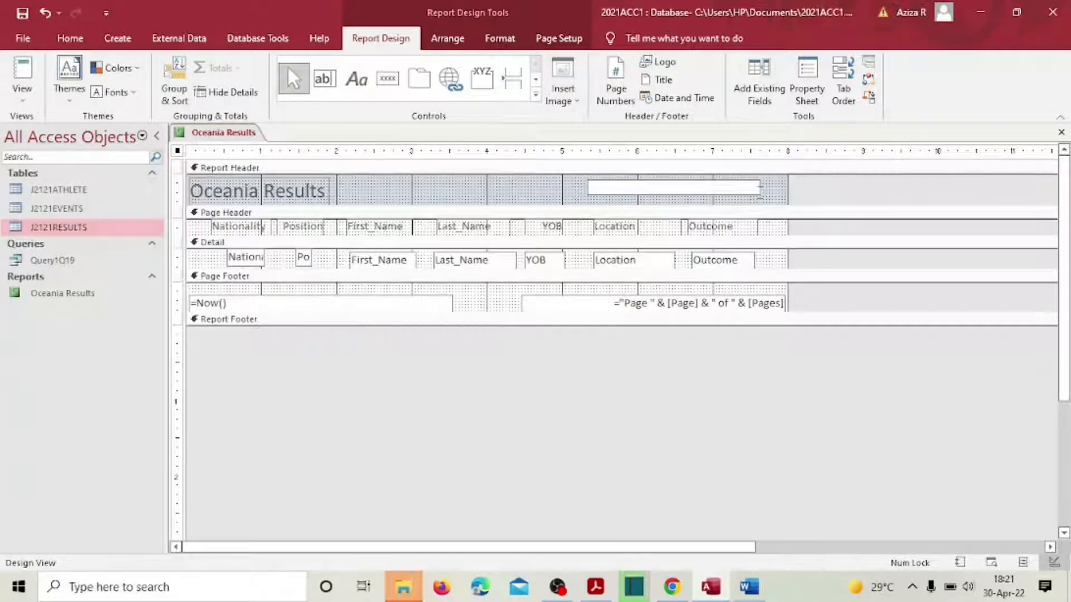
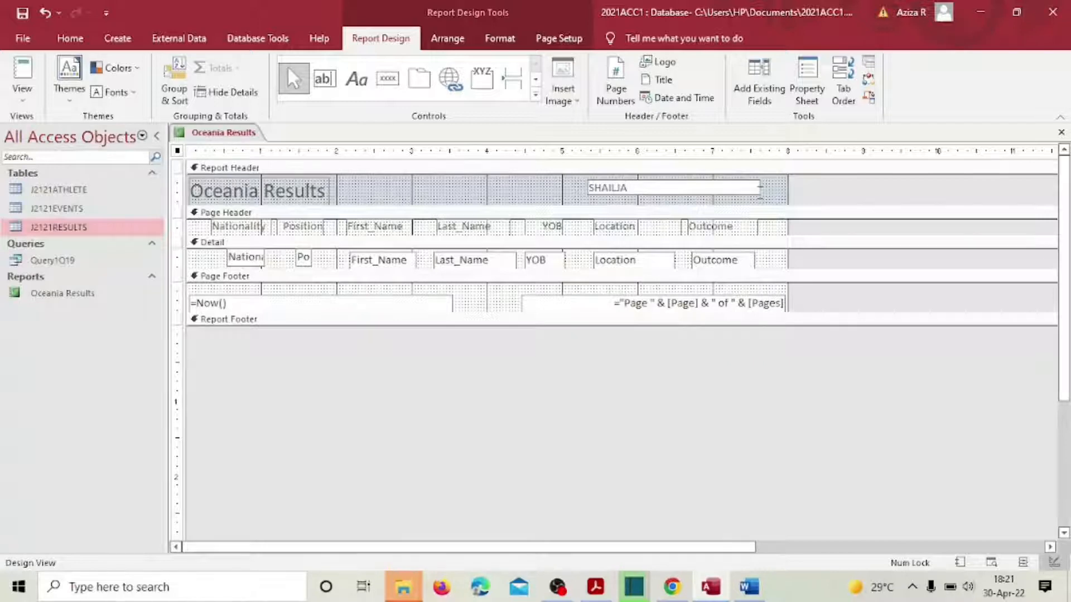
key(alt)
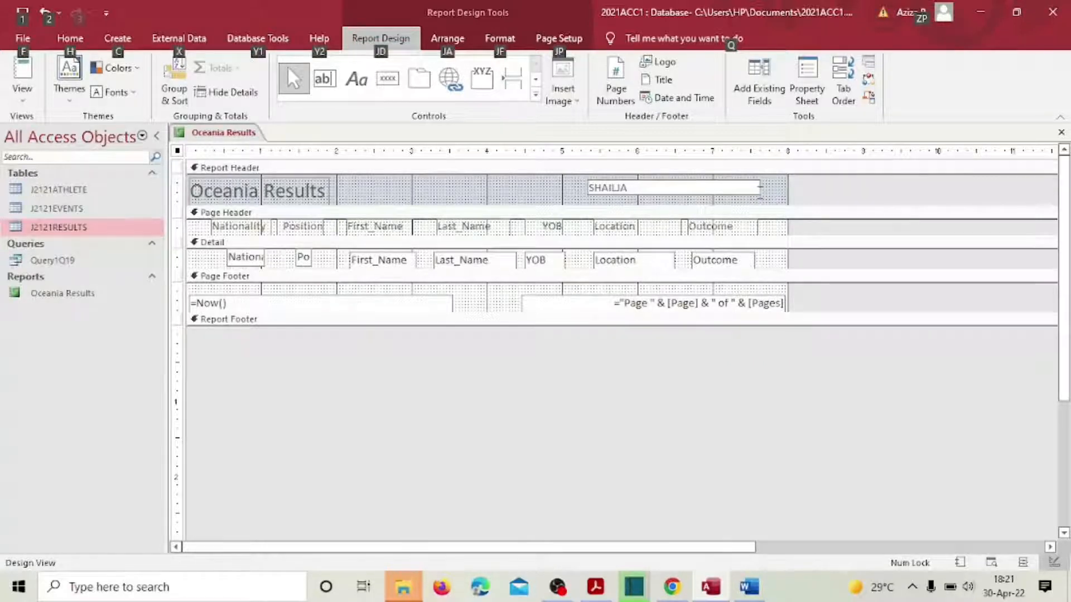
key(Escape)
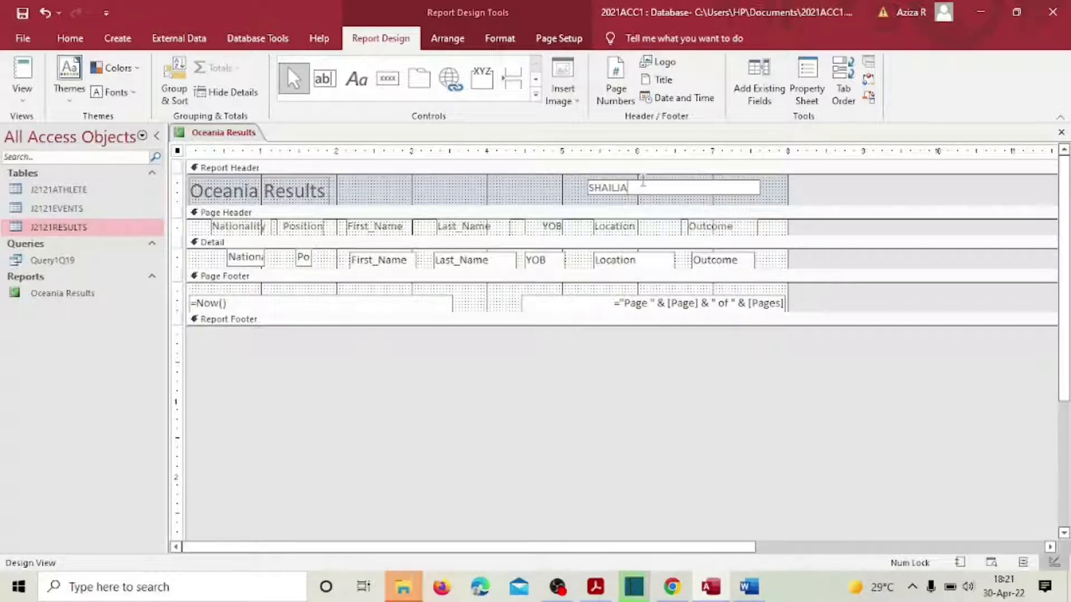
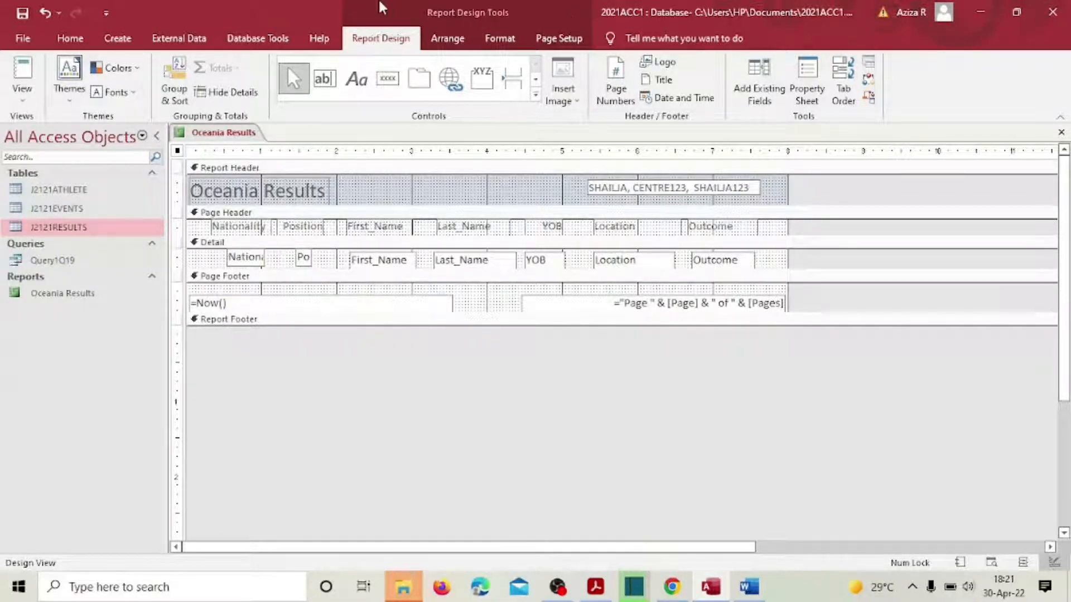
Step: Make the candidate details label automatic black, bold, size 12, and widen it to fit
click(563, 189)
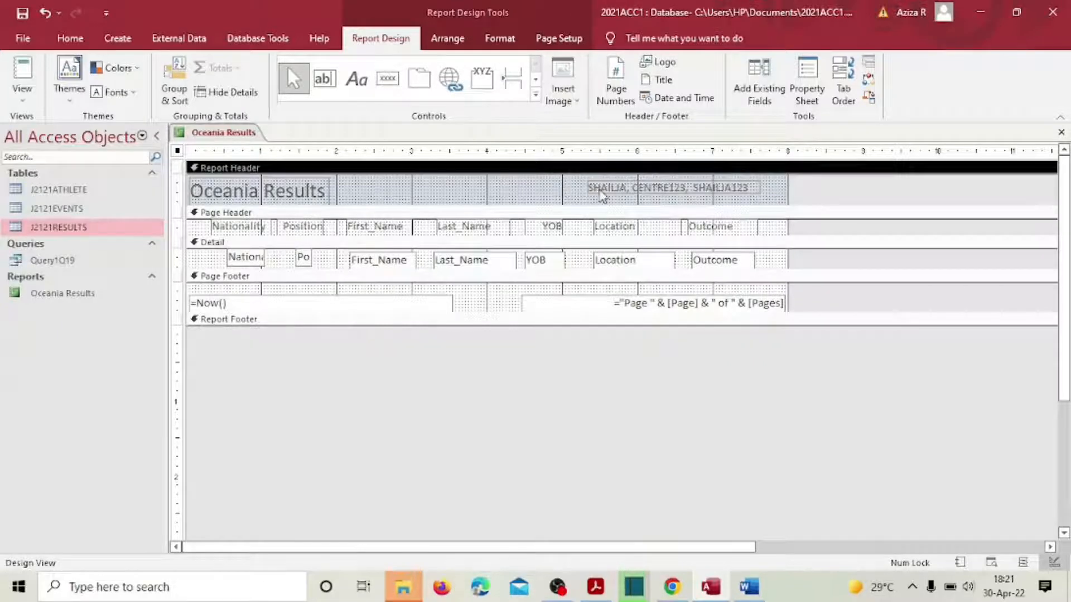
click(600, 193)
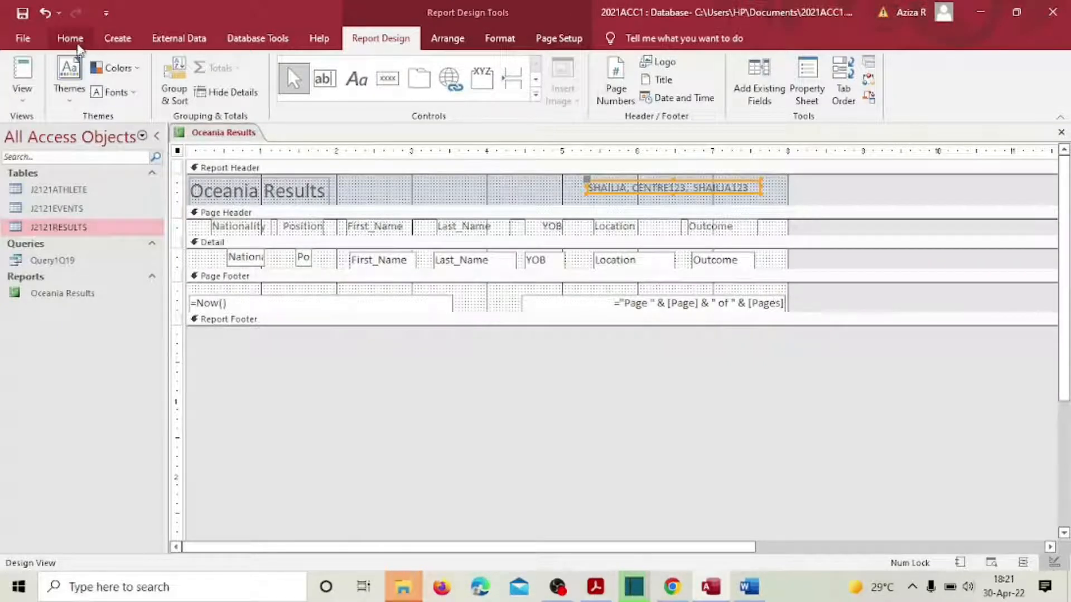
click(70, 38)
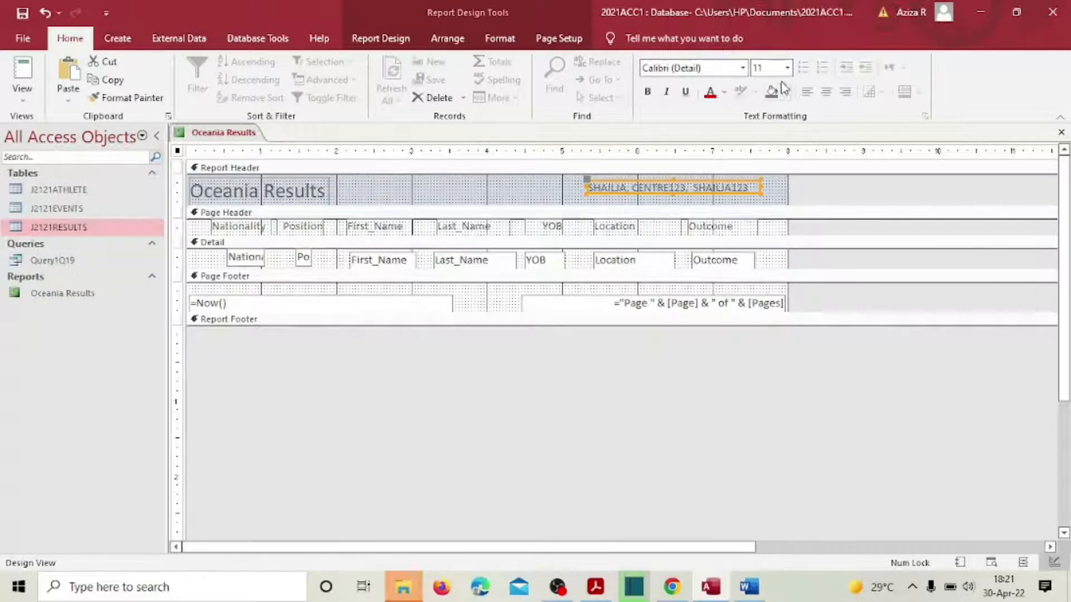
click(724, 104)
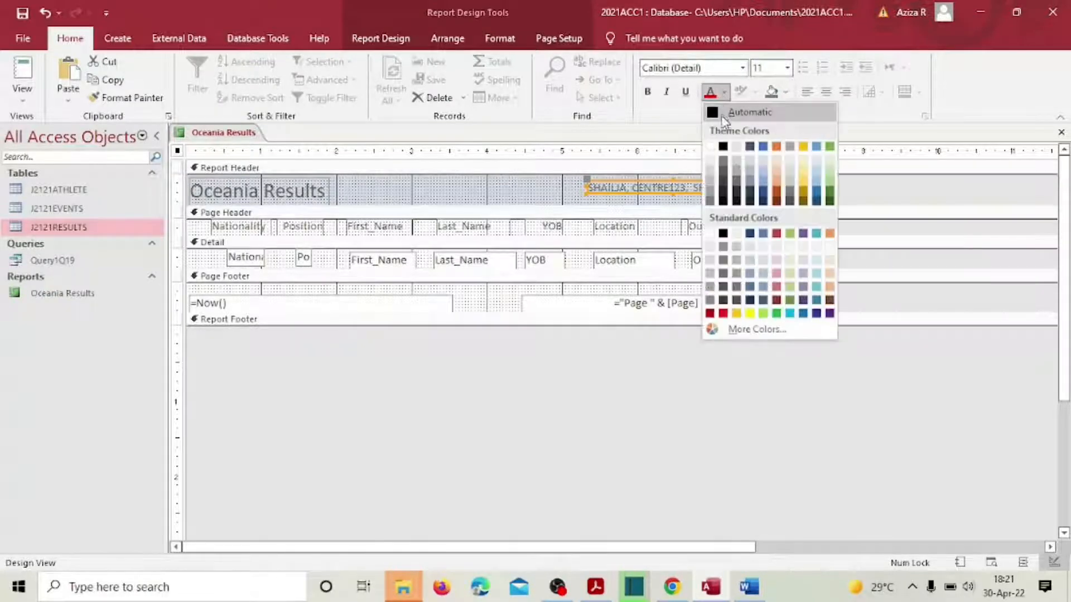
click(712, 111)
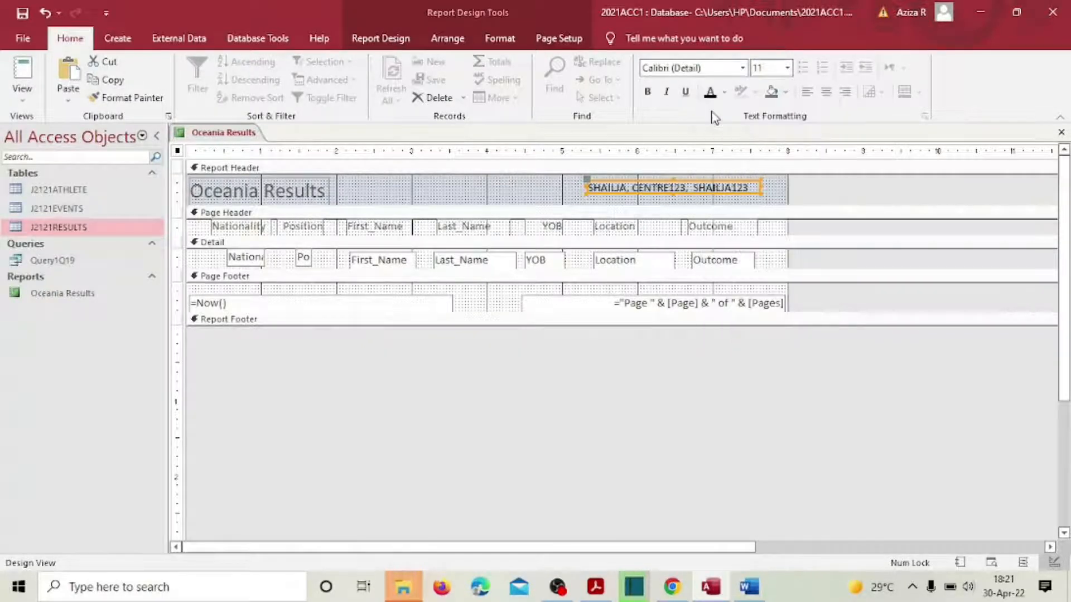
click(647, 92)
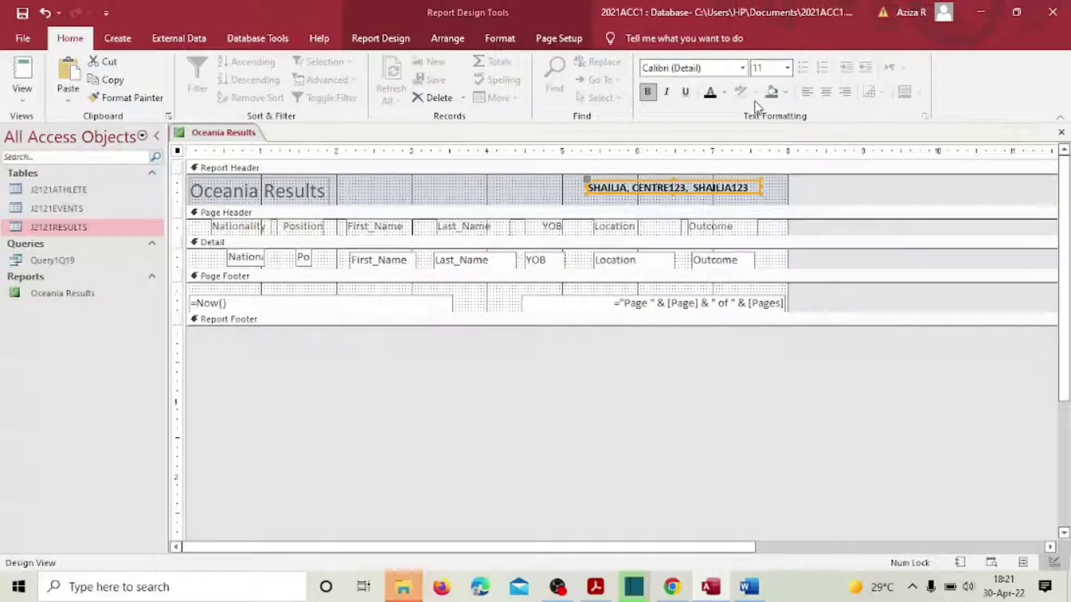
click(787, 97)
click(791, 68)
click(791, 68)
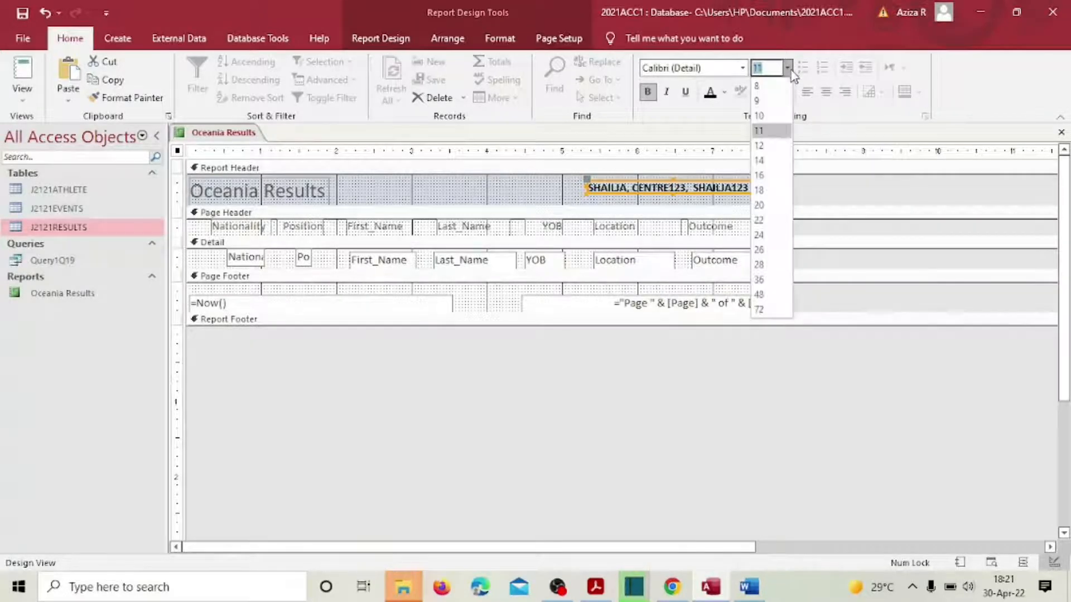
click(759, 146)
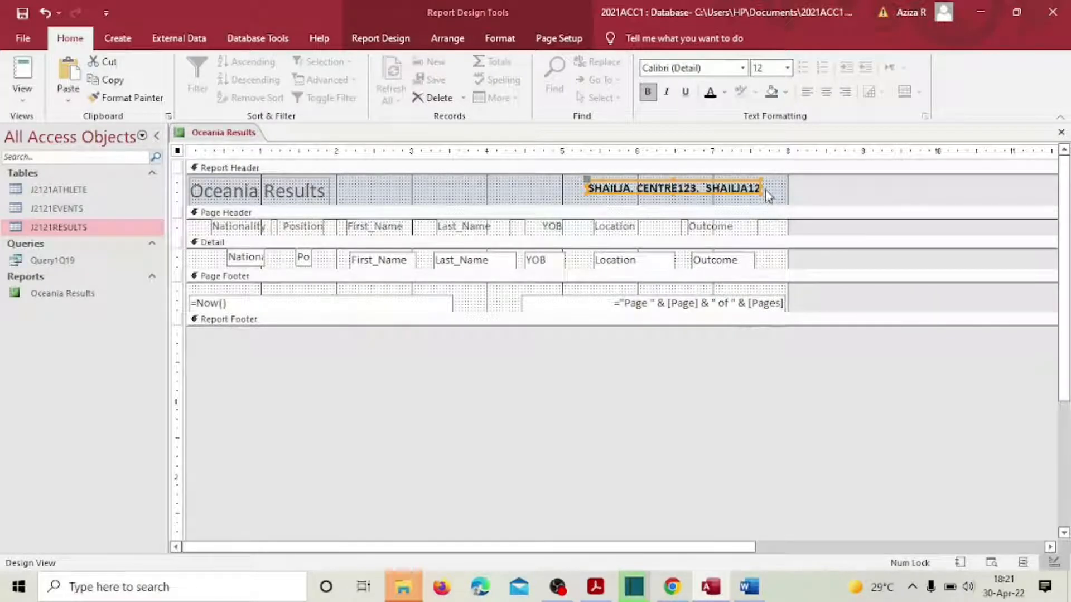
drag(766, 188, 778, 187)
Step: Switch the report to Layout View and bring the exam PDF forward
click(19, 100)
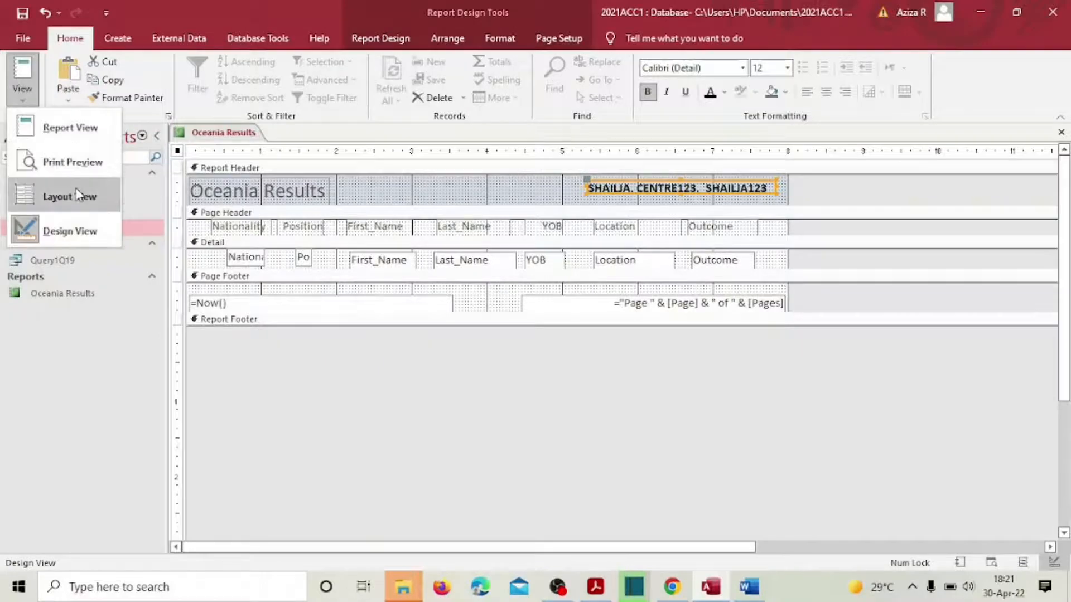
click(79, 193)
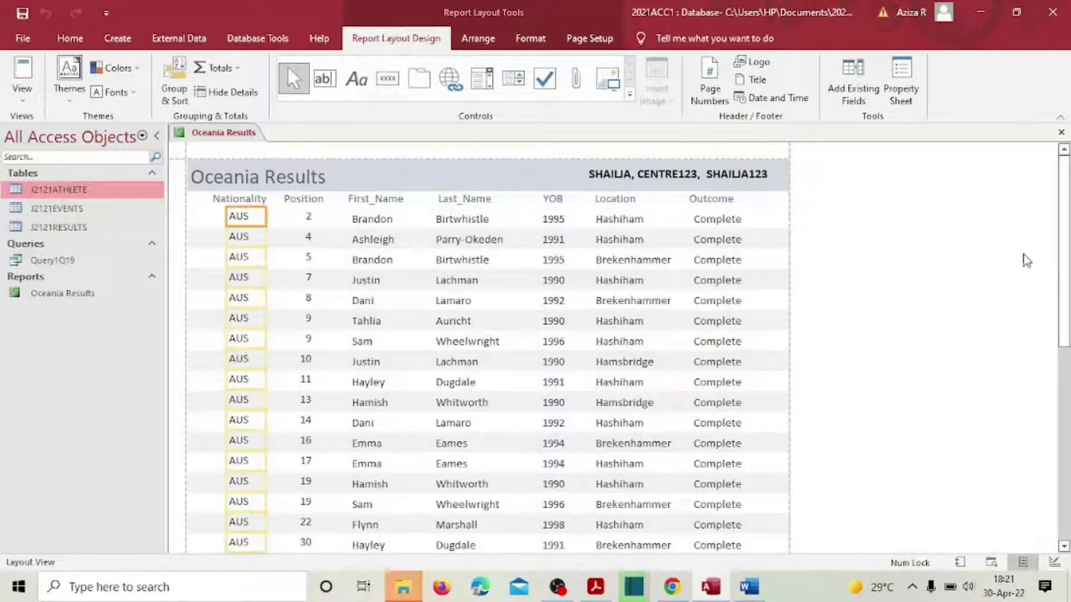
drag(1063, 242, 1046, 98)
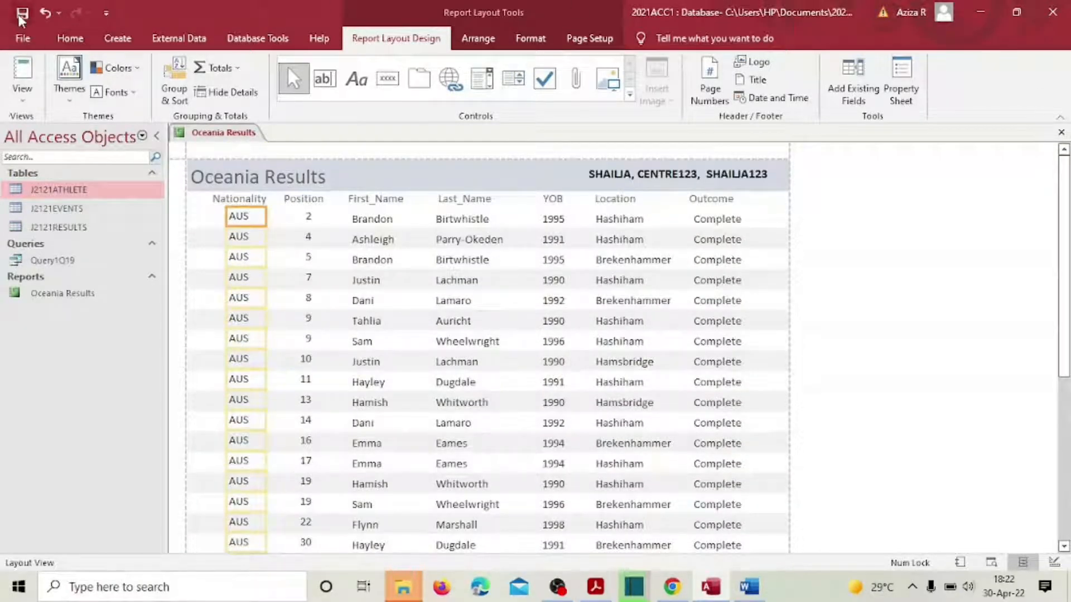
click(597, 590)
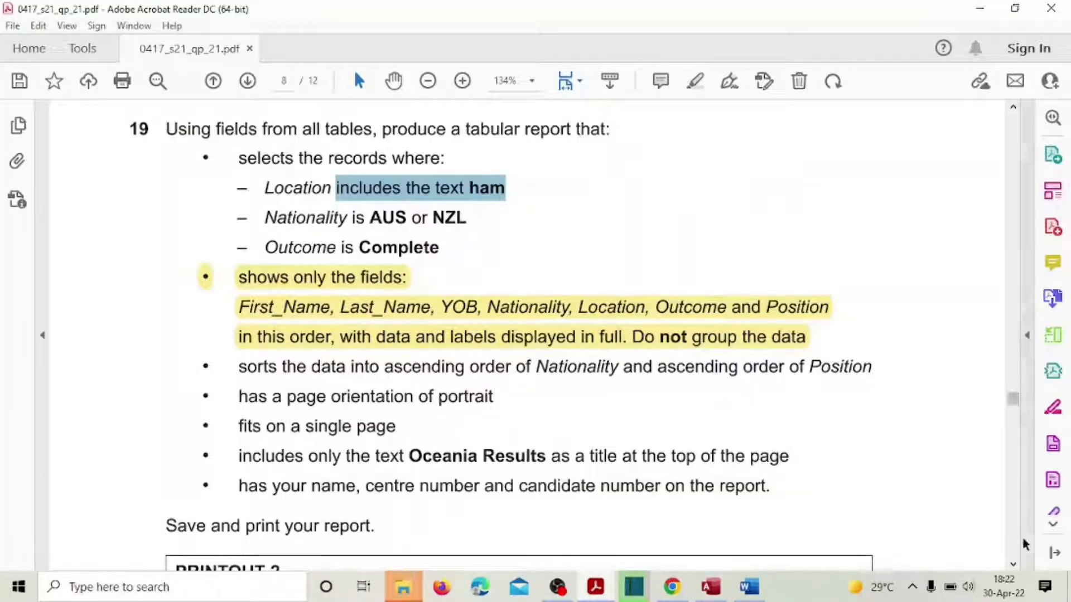
Step: Highlight question 19's remaining requirements in yellow in the exam PDF
click(1014, 565)
scroll(804, 438, down, 5)
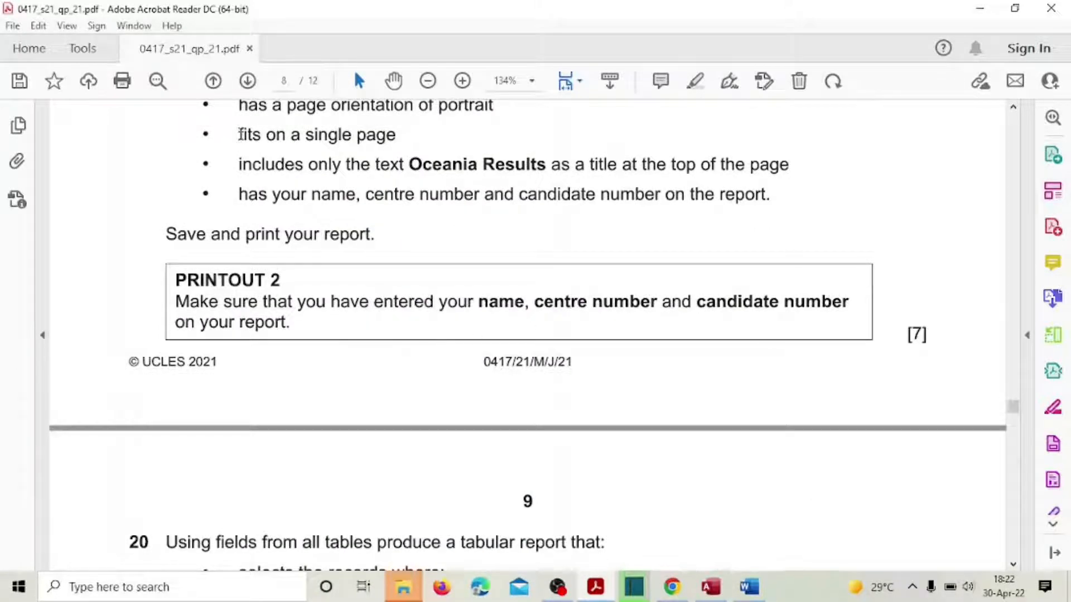
drag(247, 133, 369, 304)
click(347, 274)
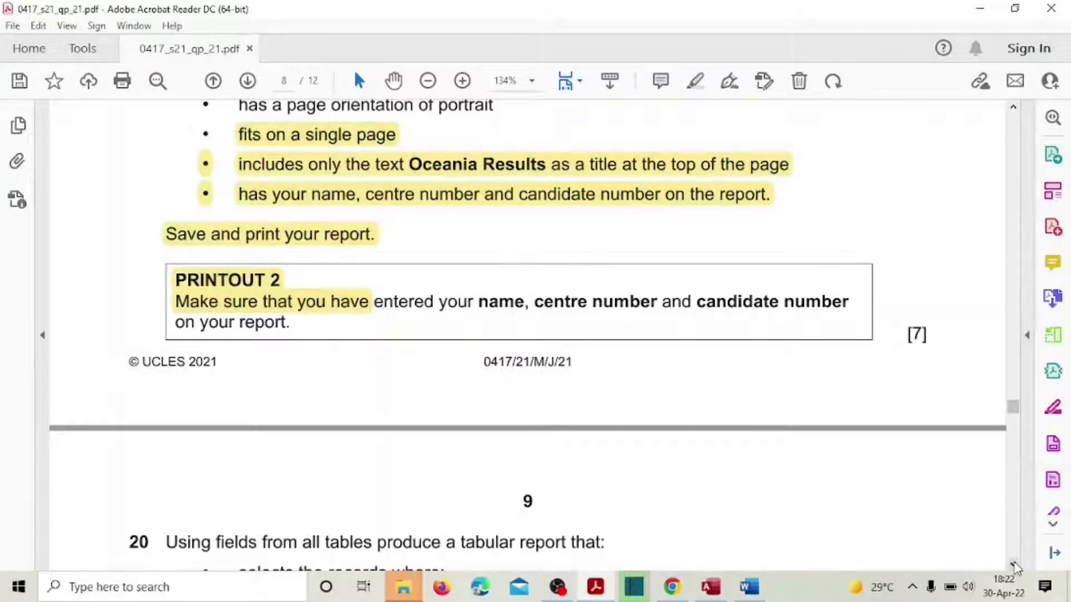
Step: Read through question 20's Top Female Triathletes requirements, then return to Access
click(1014, 564)
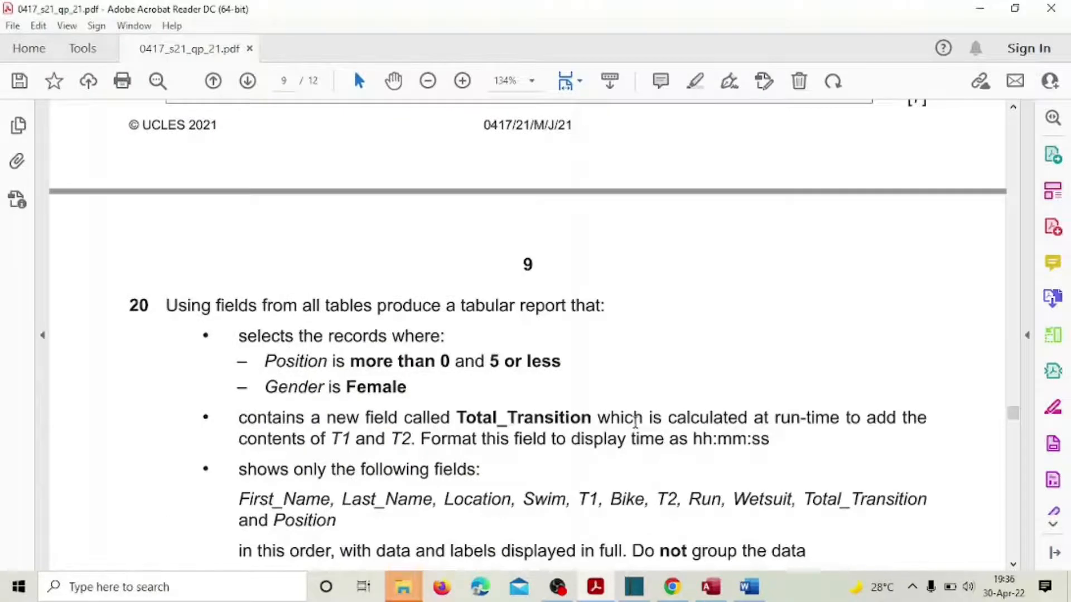
scroll(637, 435, down, 3)
scroll(637, 435, down, 1)
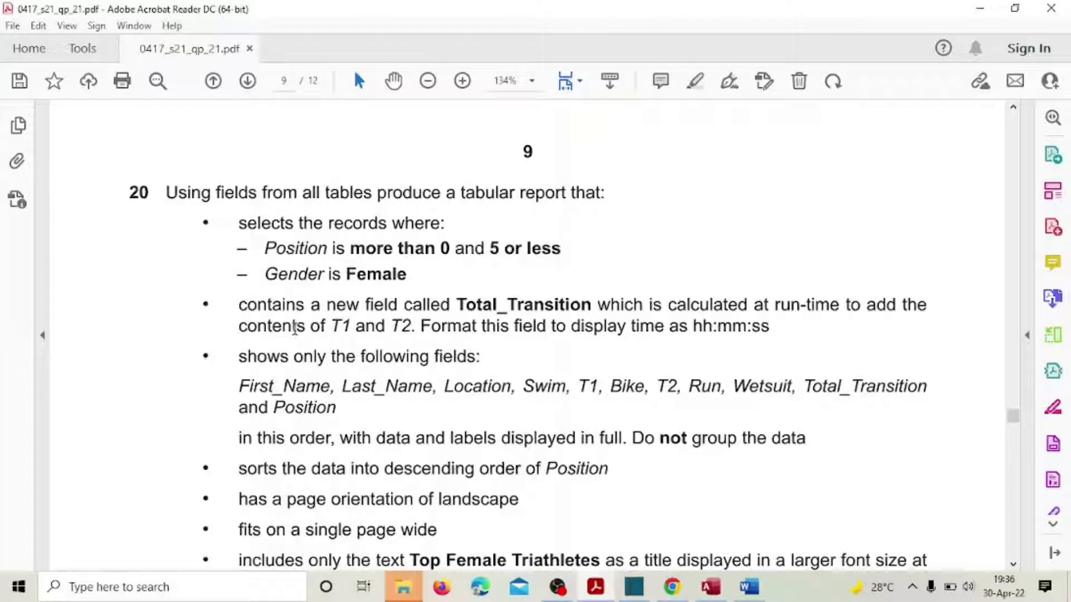
scroll(332, 329, down, 5)
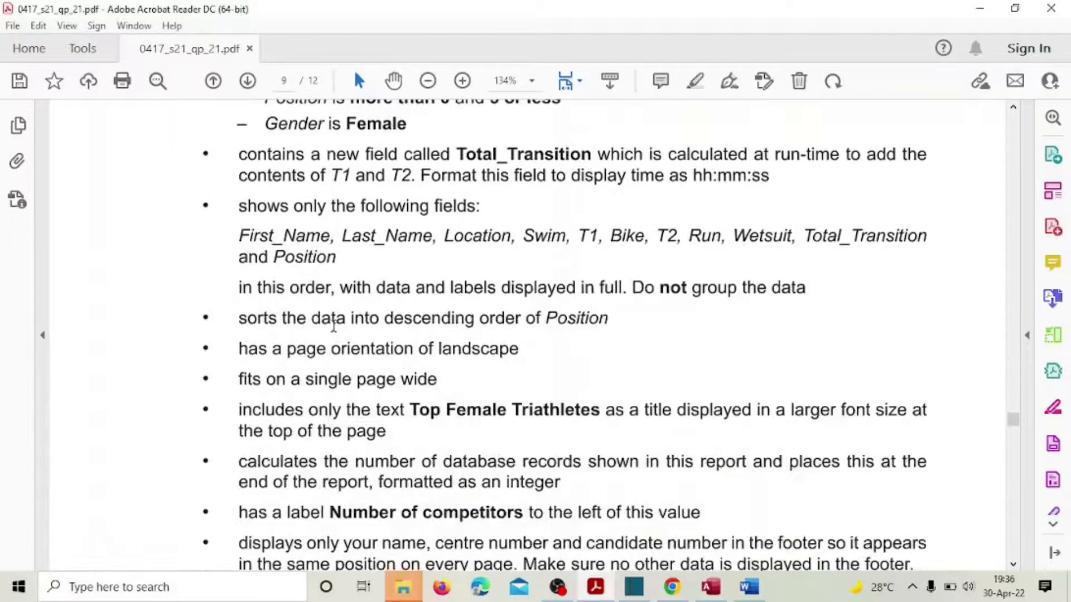
scroll(333, 326, up, 5)
scroll(334, 326, down, 2)
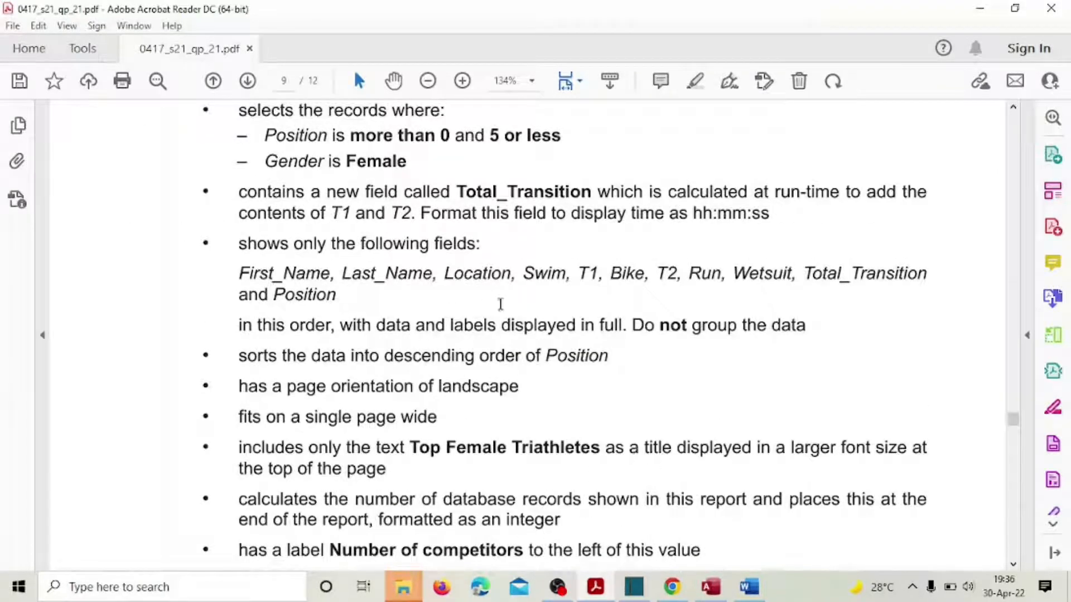
scroll(504, 307, up, 3)
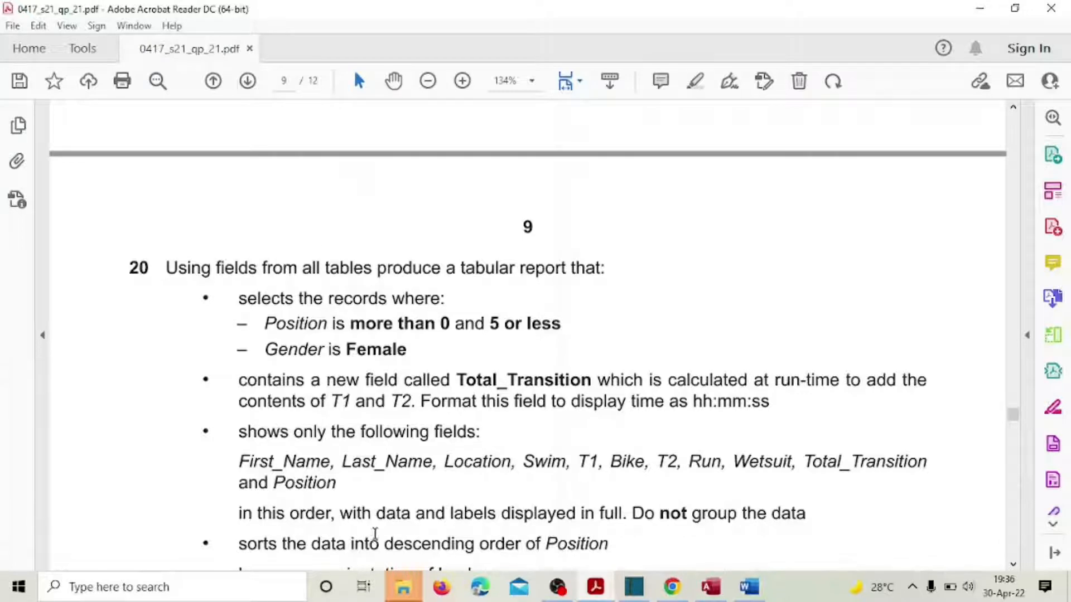
scroll(418, 479, down, 3)
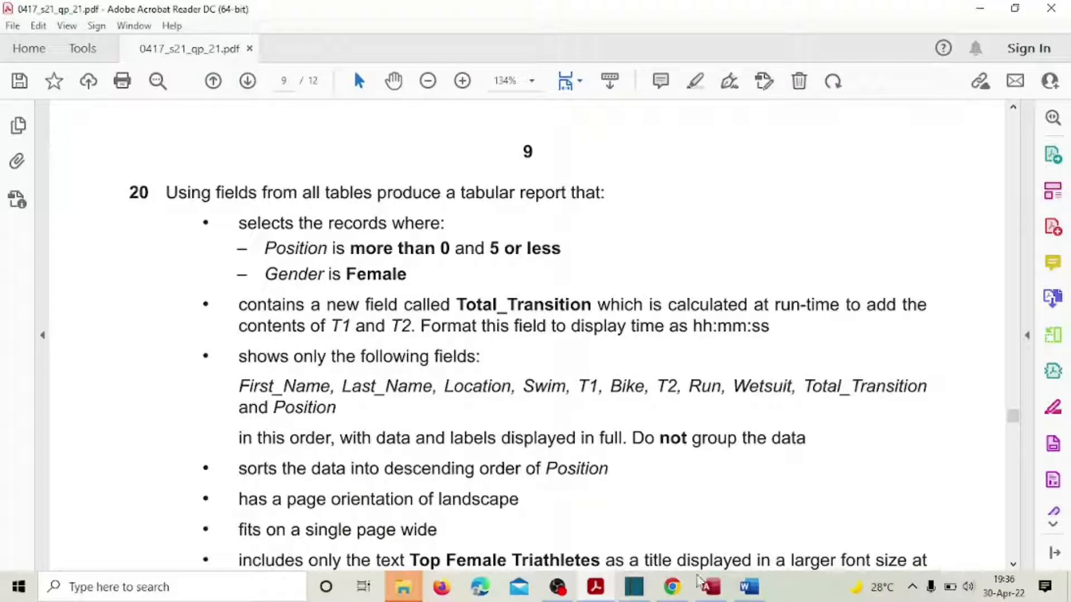
click(709, 586)
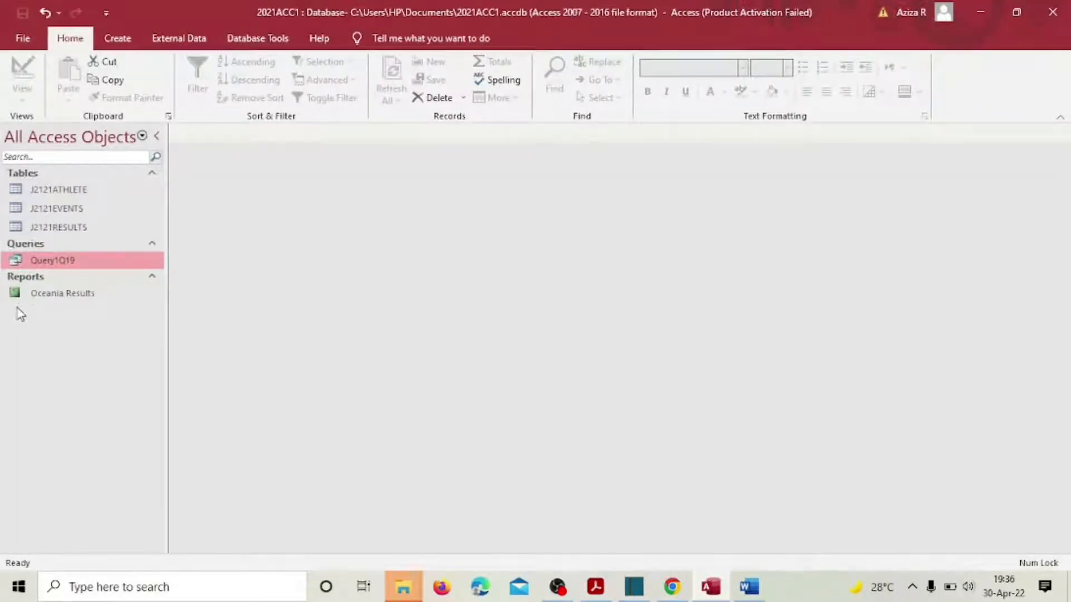
Step: Open the J2121ATHLETE, J2121EVENTS and J2121RESULTS tables, ending on J2121EVENTS
double_click(59, 190)
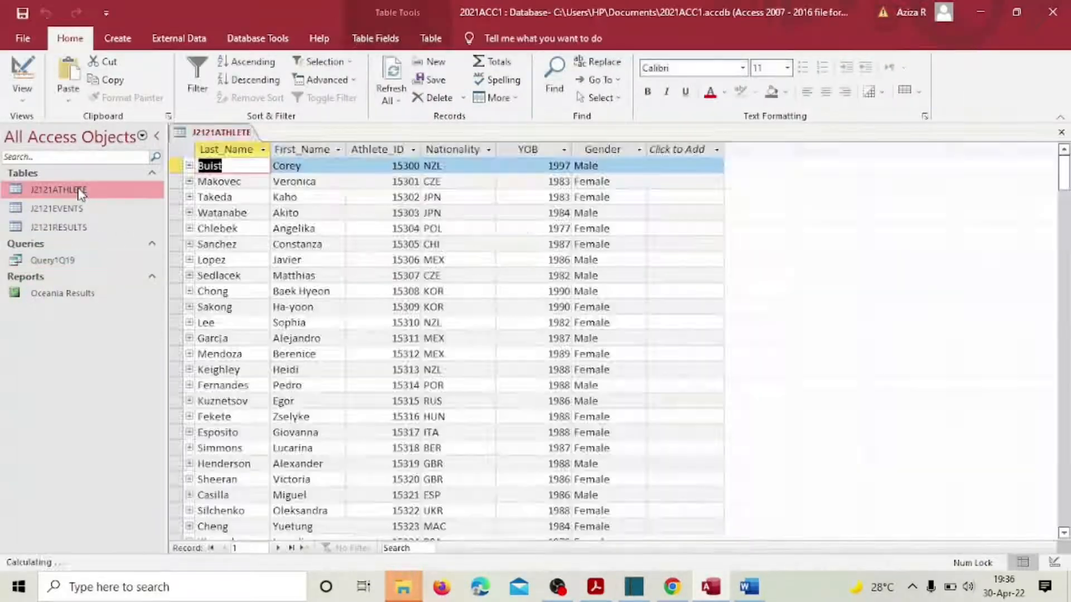
double_click(67, 211)
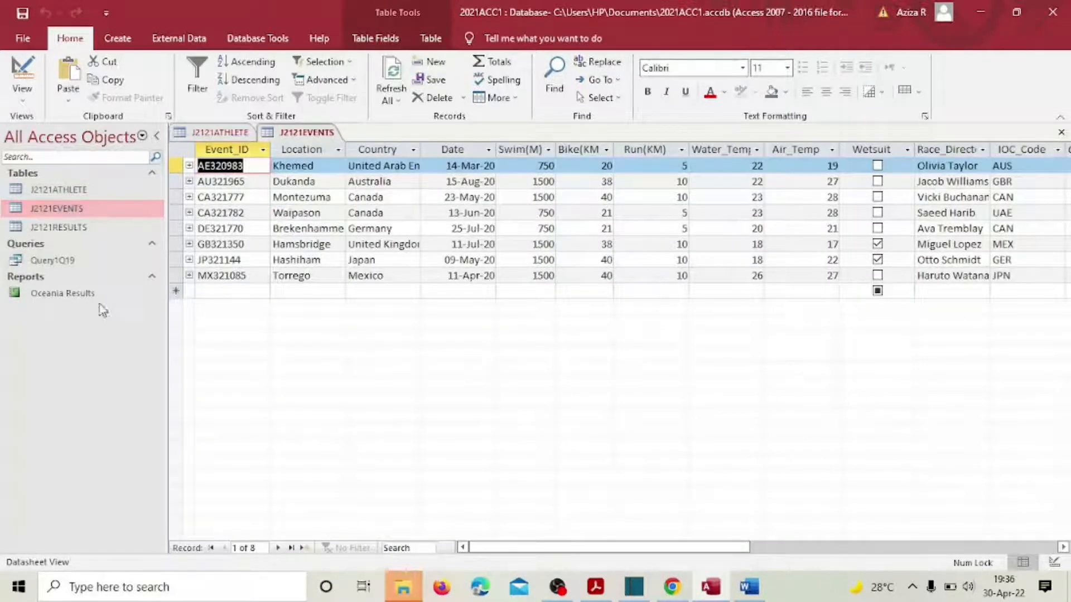
double_click(66, 230)
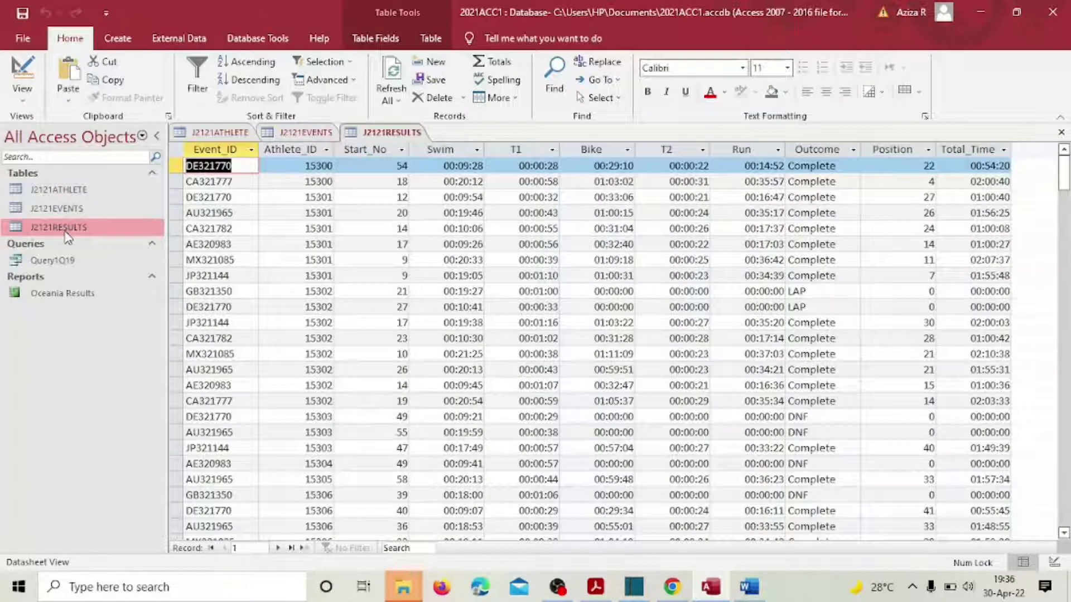
double_click(70, 209)
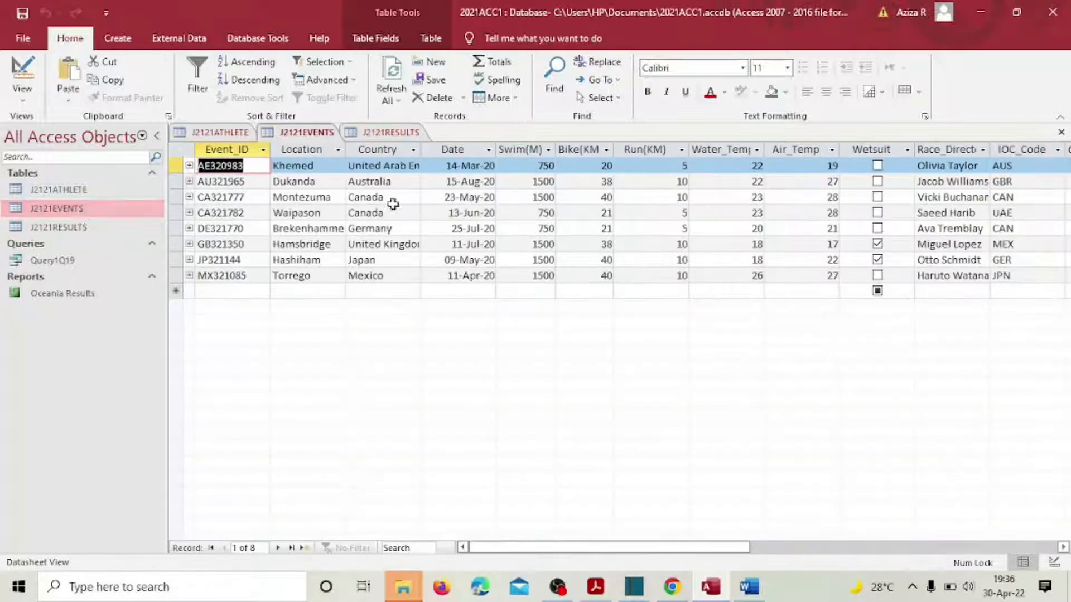
Step: Change the J2121EVENTS Wetsuit field to Short Text and narrow its column
click(884, 149)
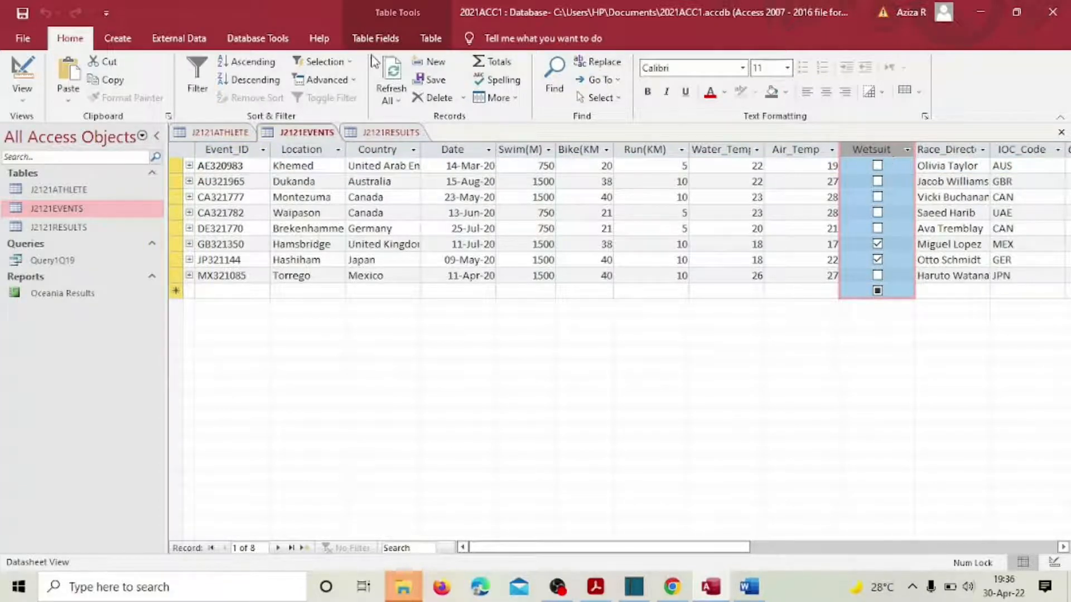
click(378, 39)
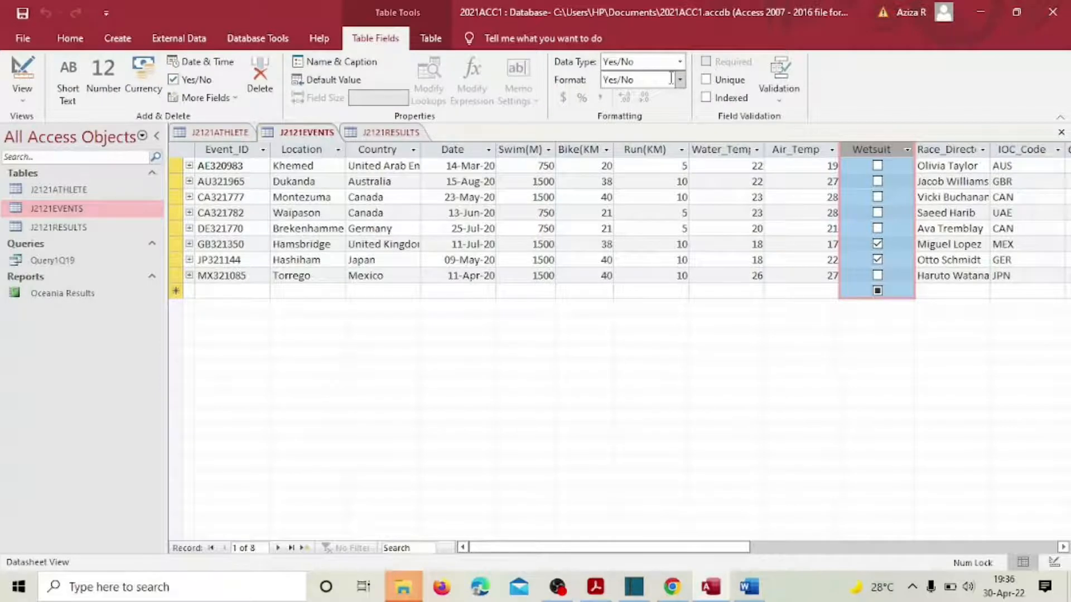
click(680, 61)
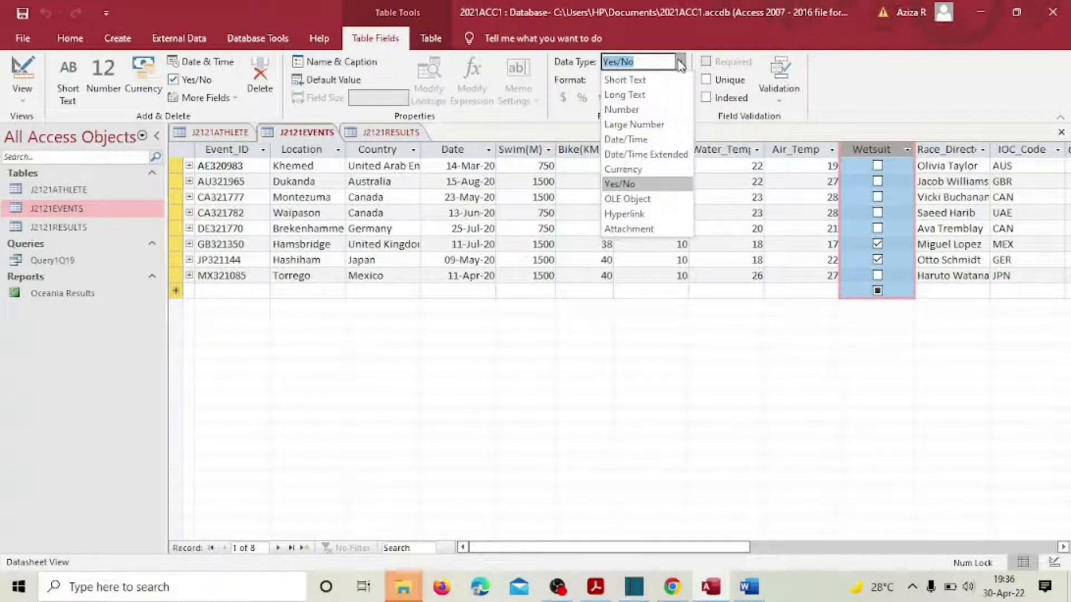
click(657, 84)
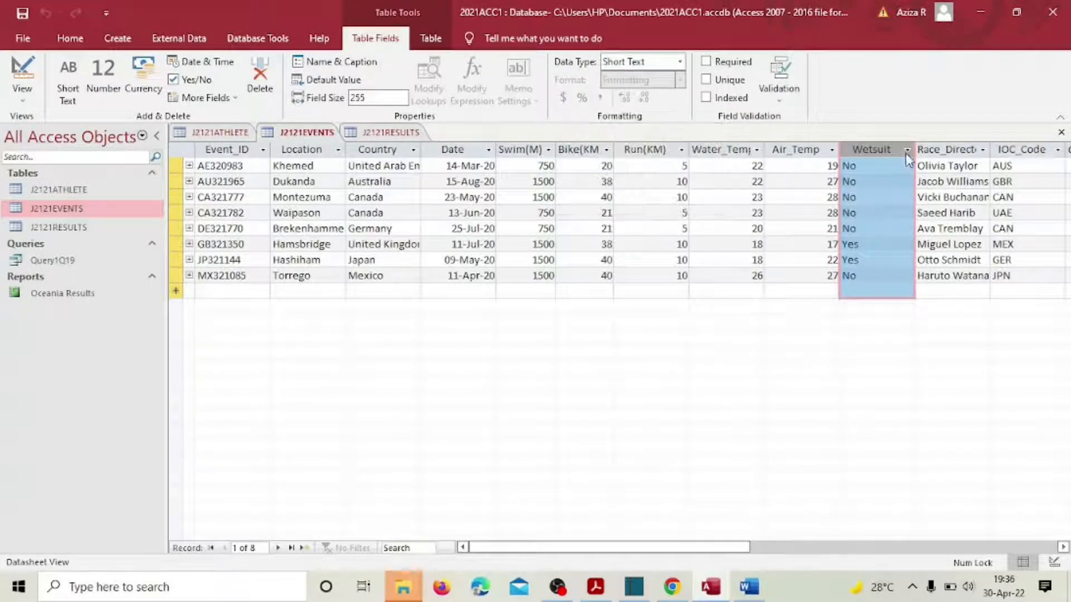
drag(915, 162, 881, 160)
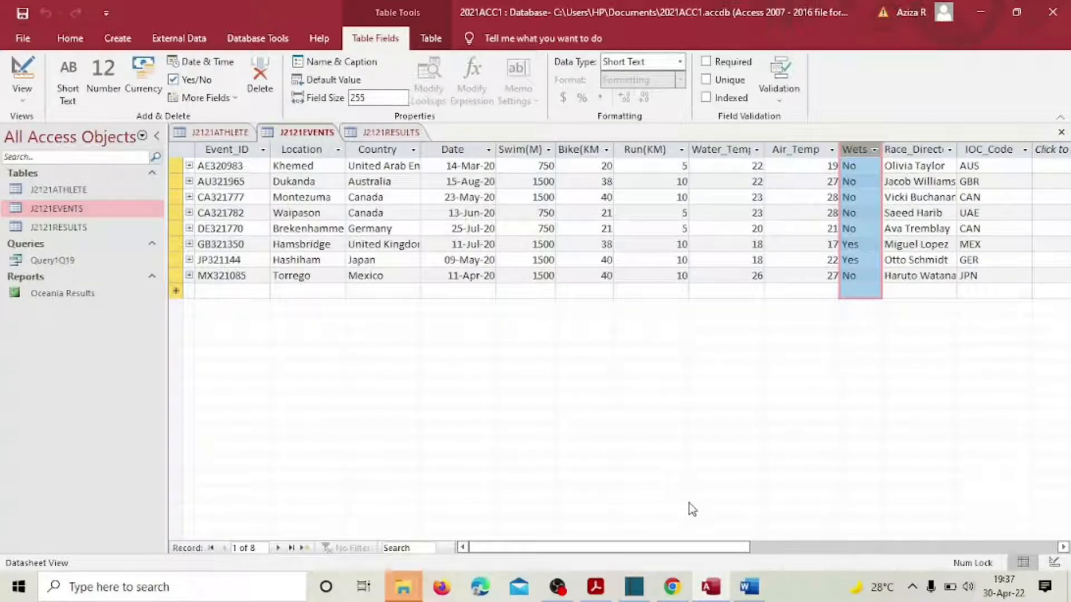
click(117, 38)
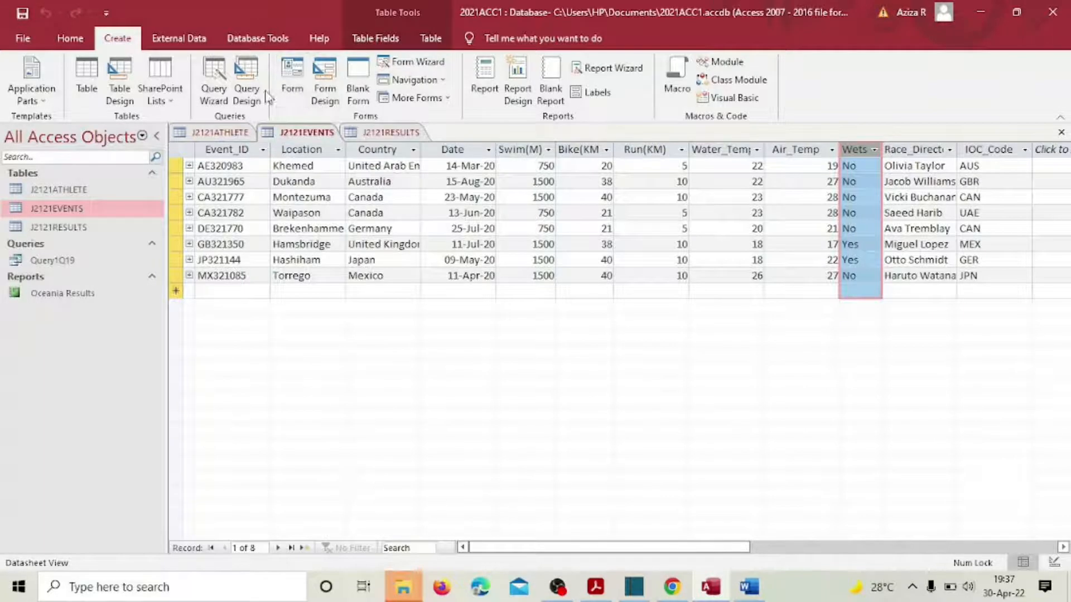
Step: Create a query design with J2121ATHLETE, J2121EVENTS and J2121RESULTS, removing the duplicate J2121RESULTS_1
click(247, 78)
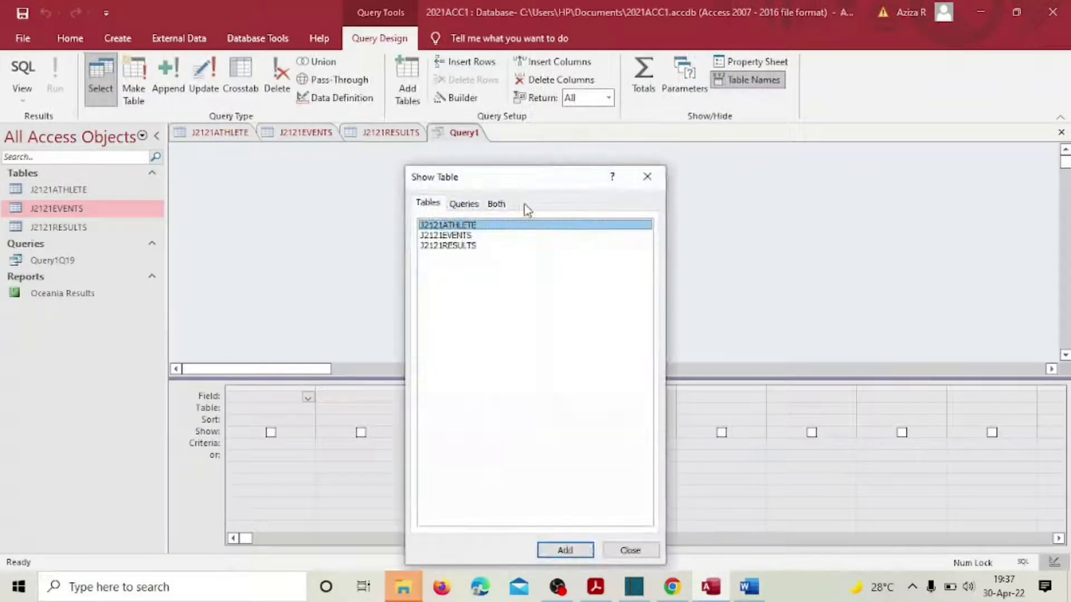
double_click(513, 226)
double_click(471, 236)
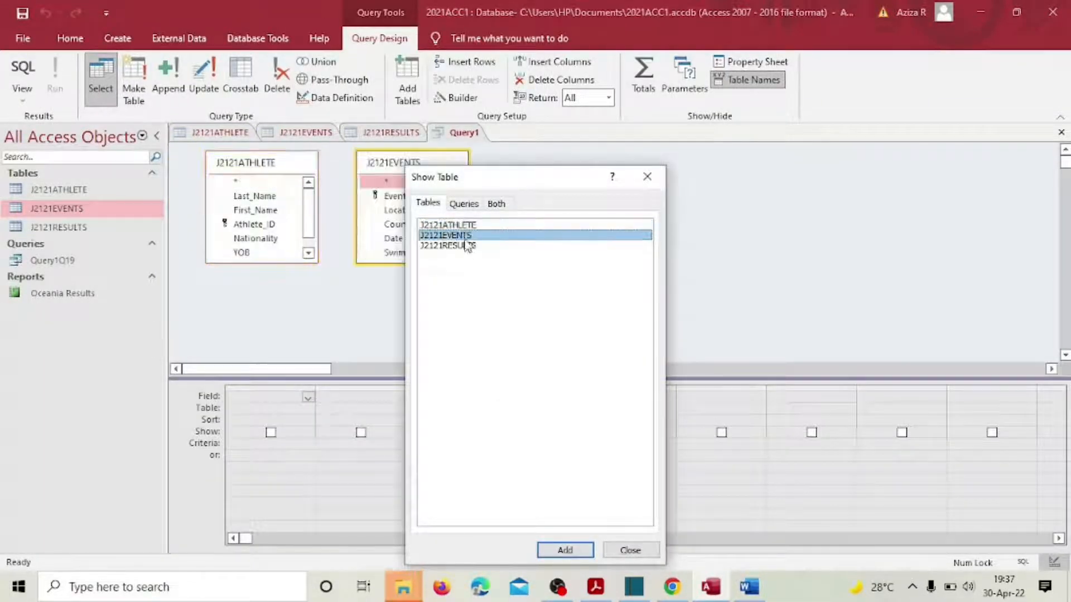
click(465, 246)
click(576, 550)
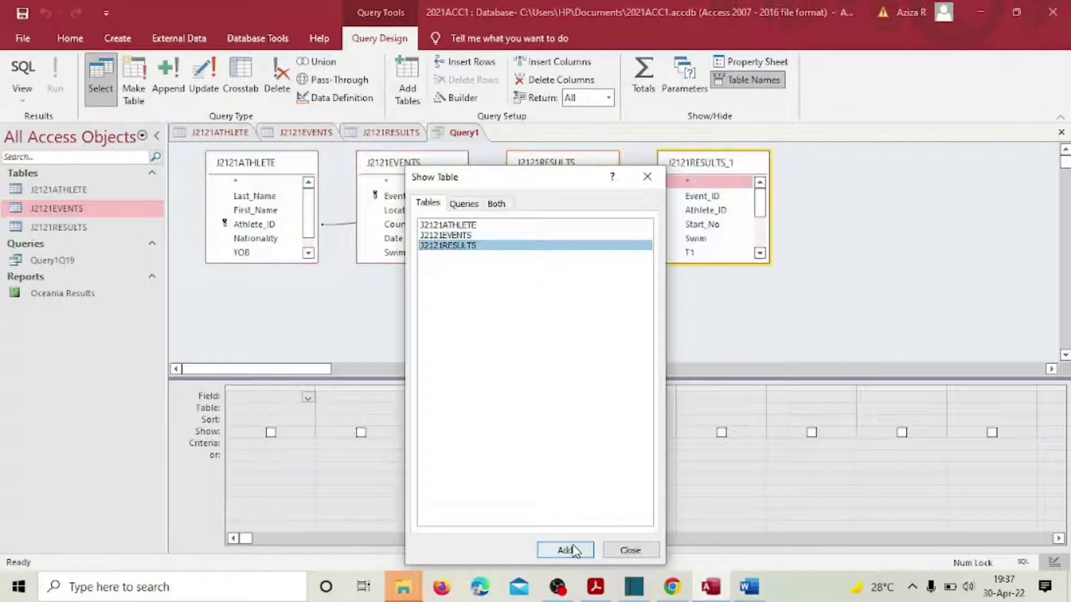
click(647, 551)
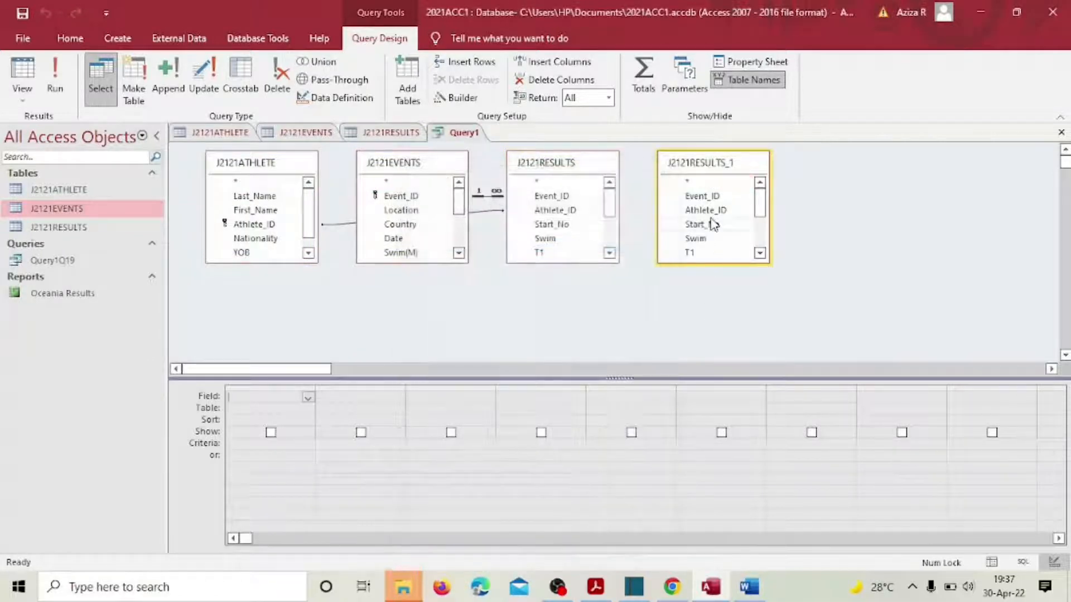
right_click(734, 166)
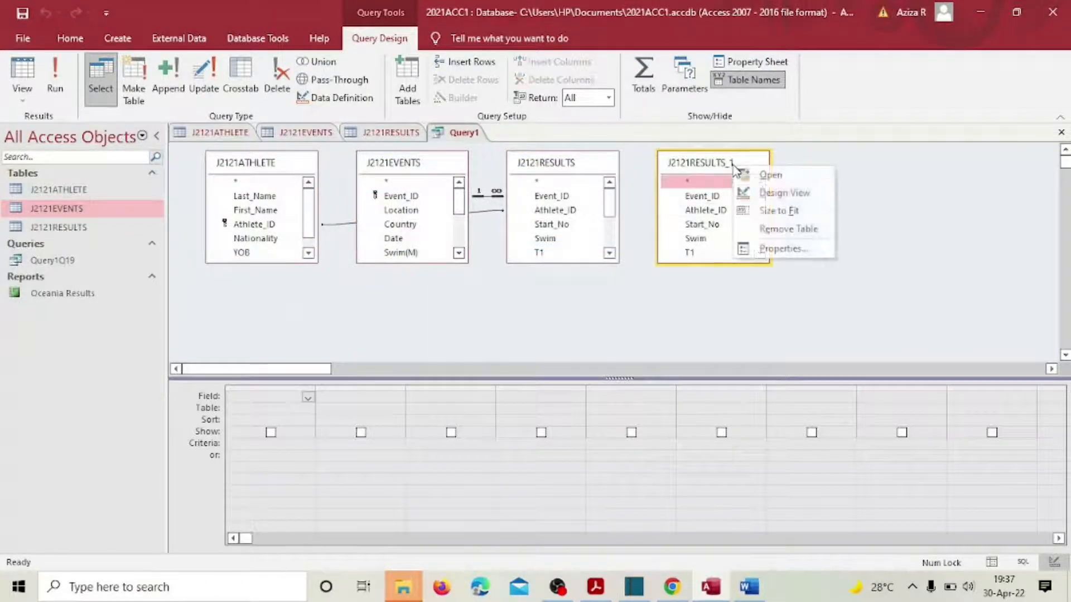
click(790, 229)
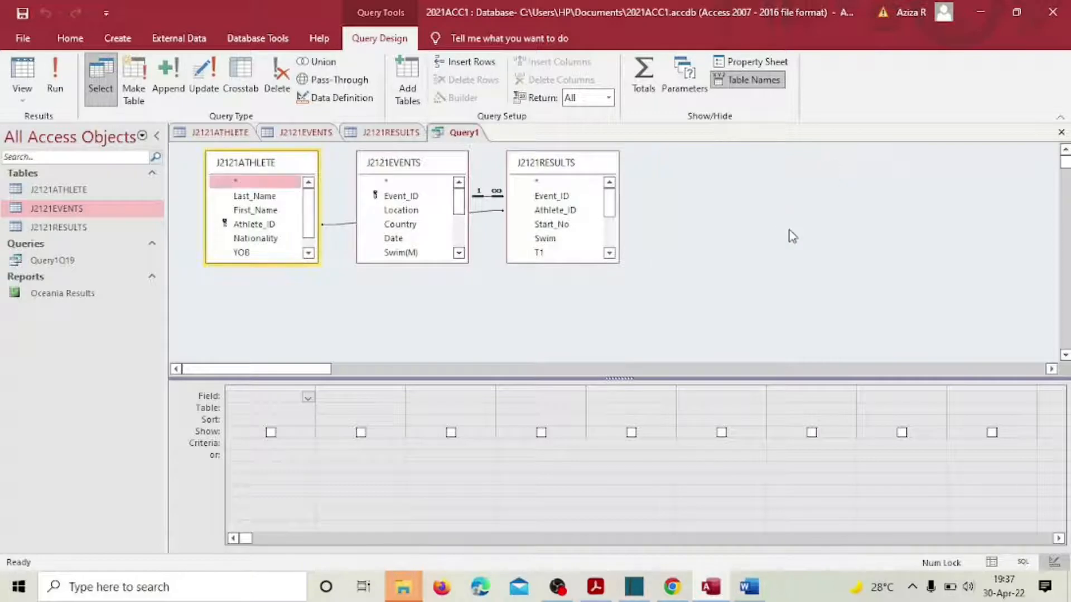
Step: Close the J2121RESULTS, J2121EVENTS and J2121ATHLETE datasheets, then view question 20 in the PDF
click(399, 134)
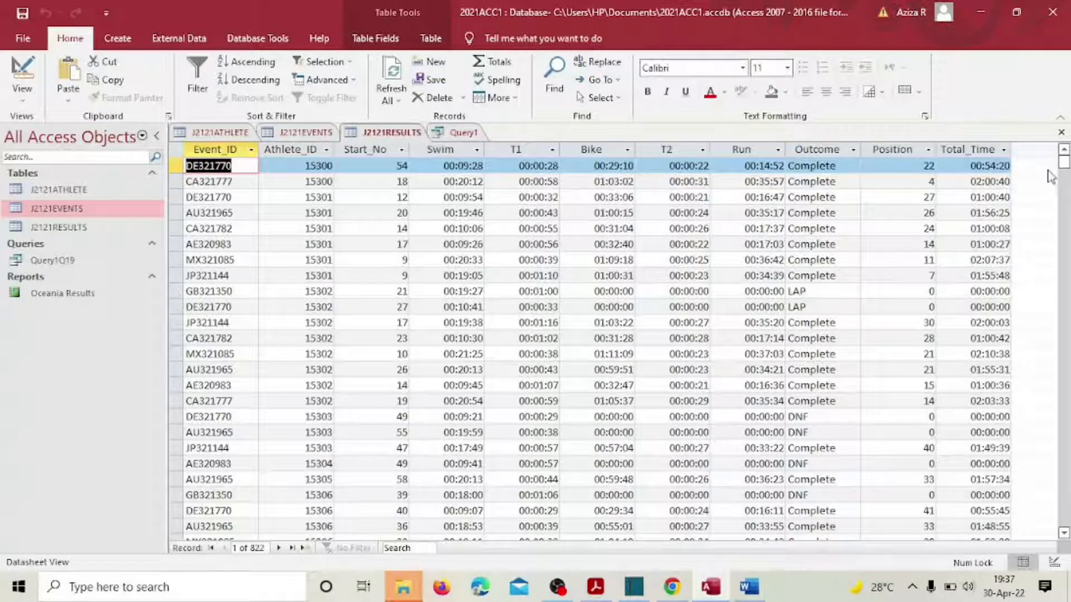
click(1061, 132)
click(306, 134)
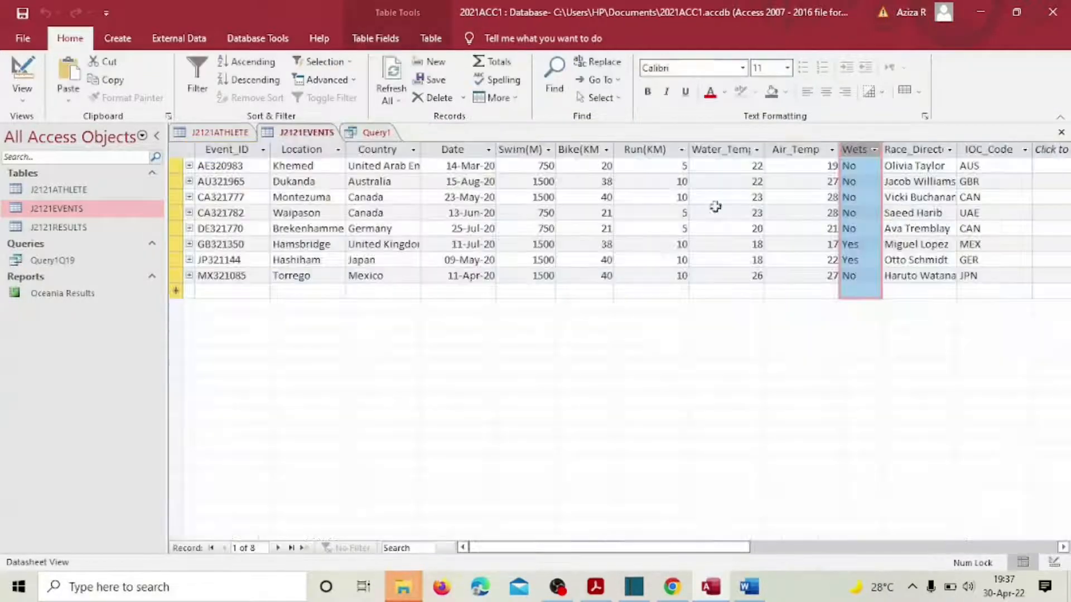
click(1062, 134)
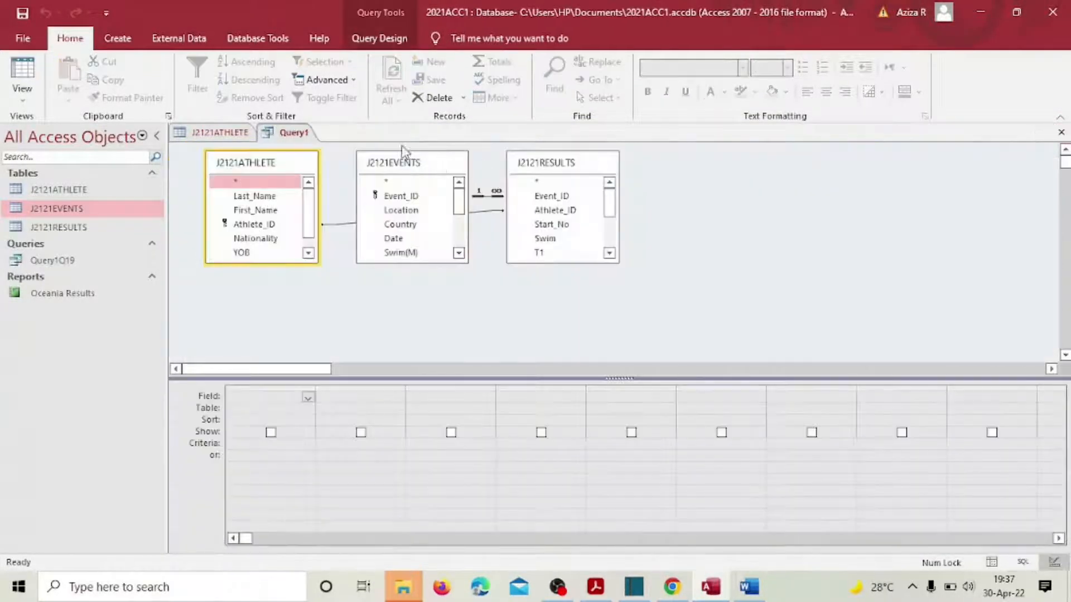
click(240, 134)
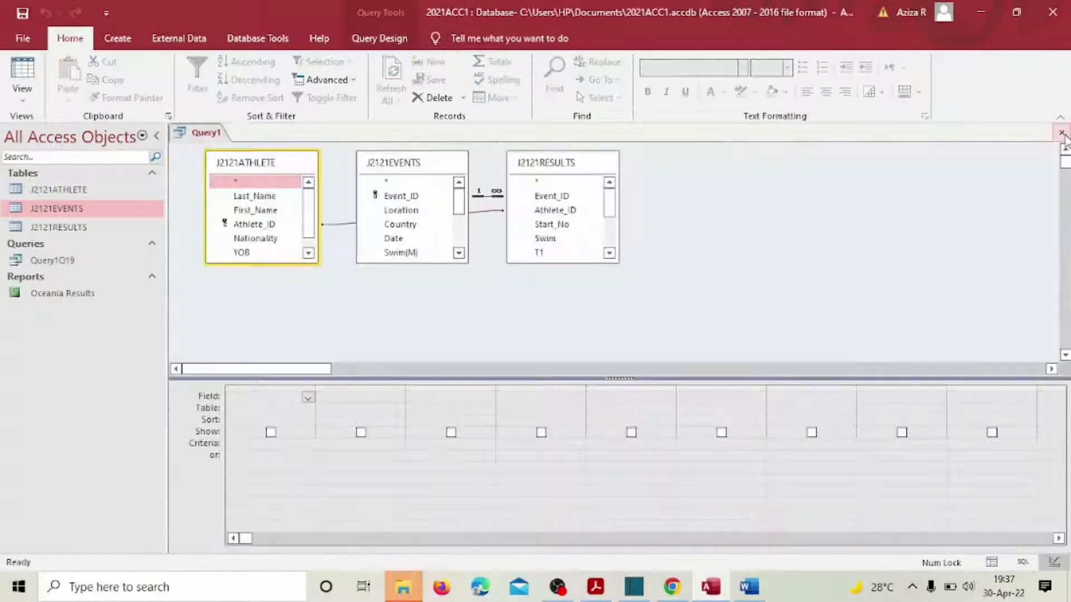
click(1061, 133)
click(596, 586)
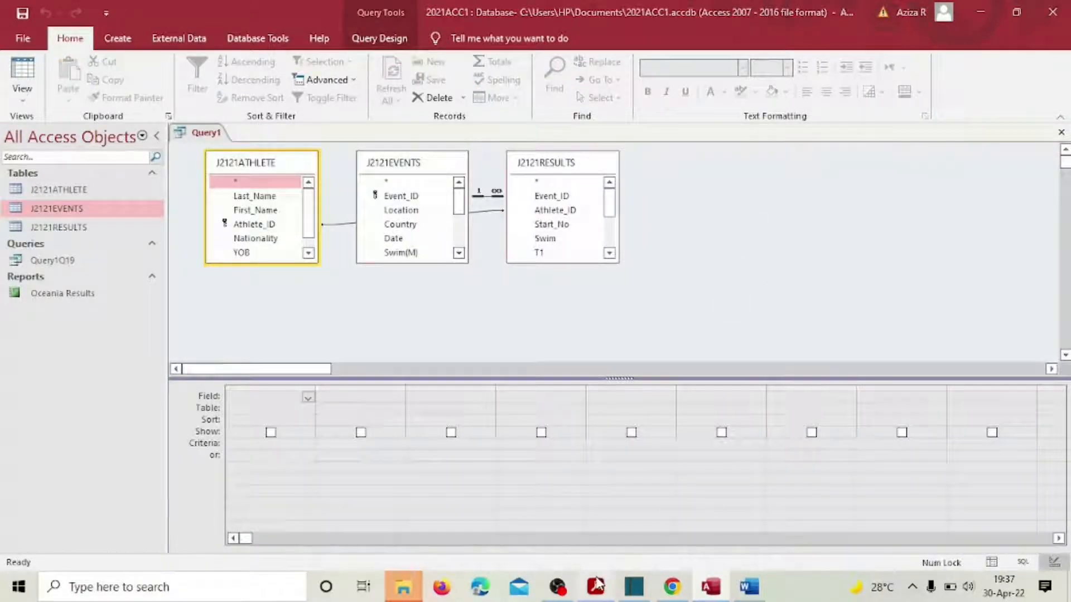
scroll(487, 364, down, 3)
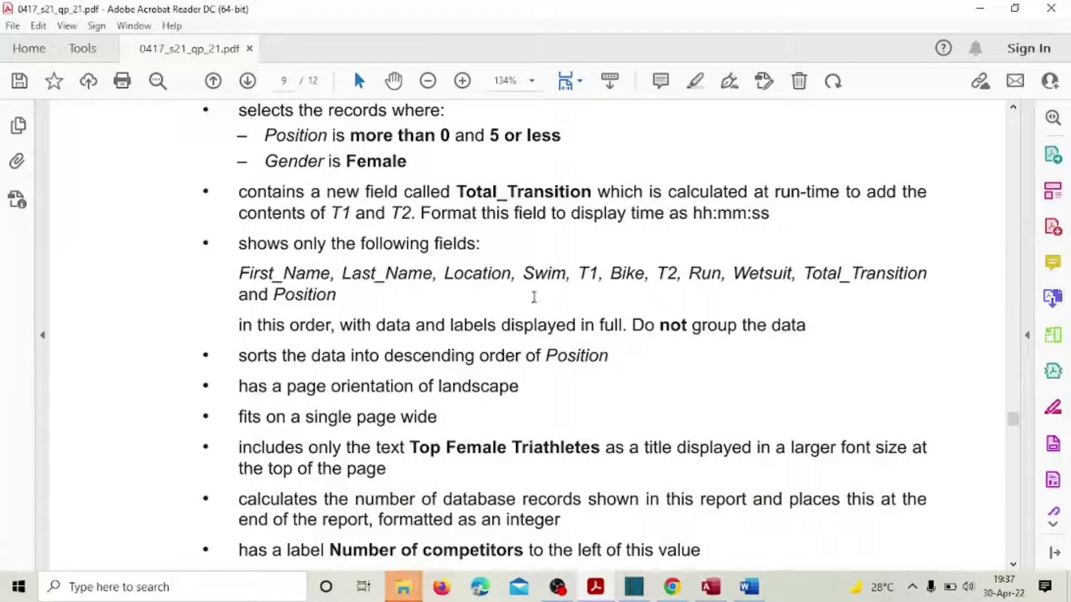
Step: Add First_Name, Last_Name and Location to the Query1 grid
click(705, 577)
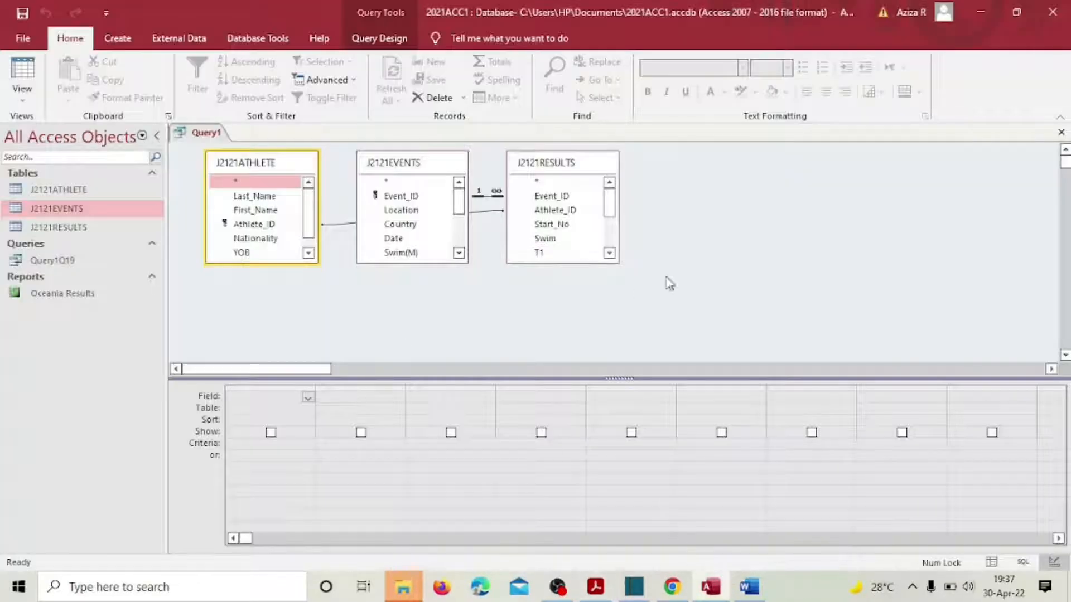
double_click(244, 211)
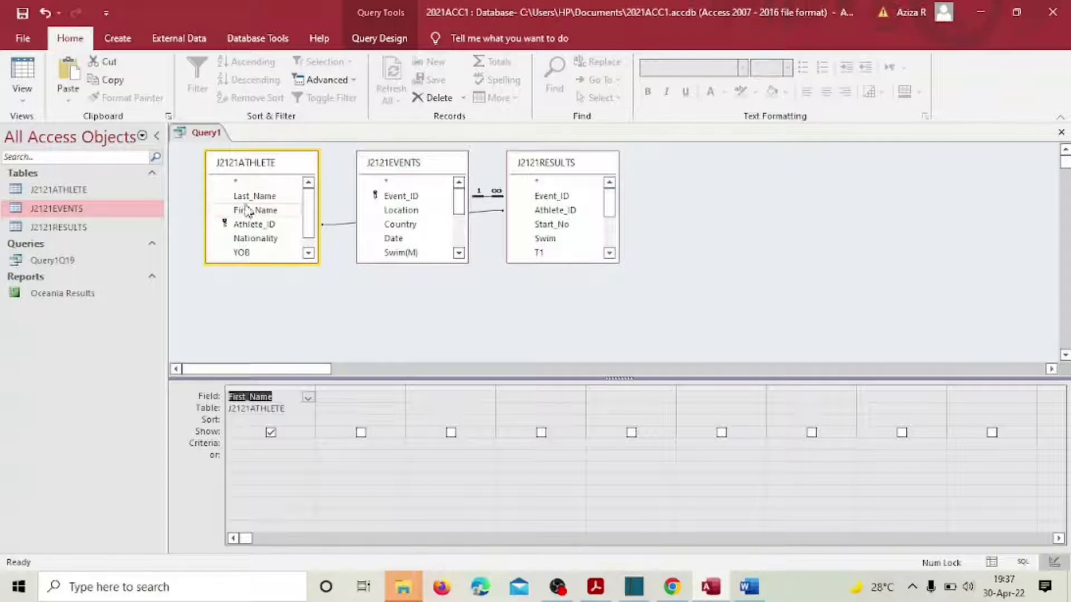
double_click(245, 196)
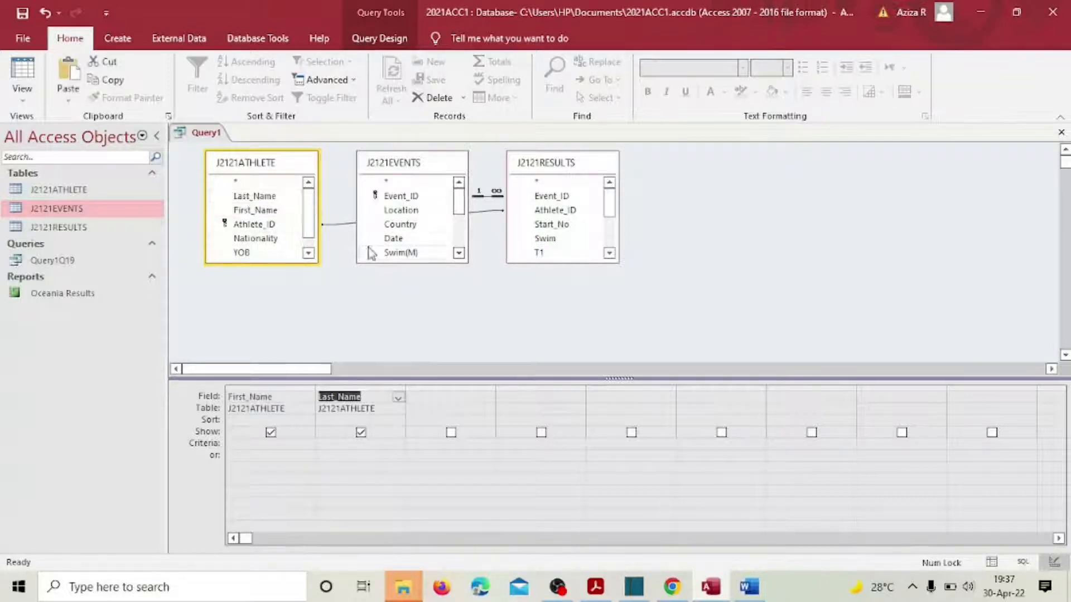
double_click(414, 214)
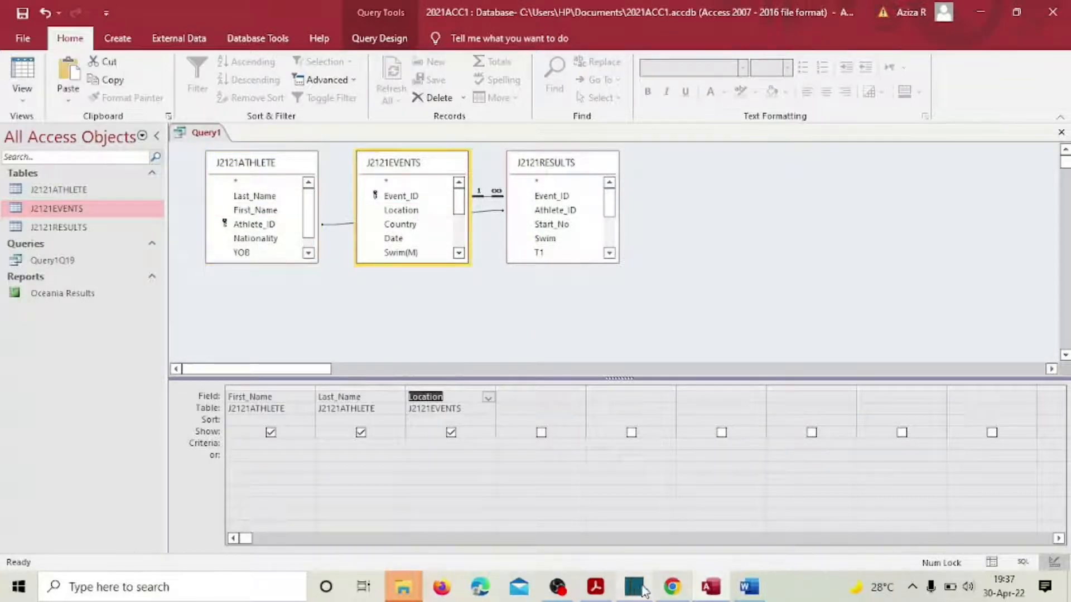
mouse_move(596, 586)
click(560, 437)
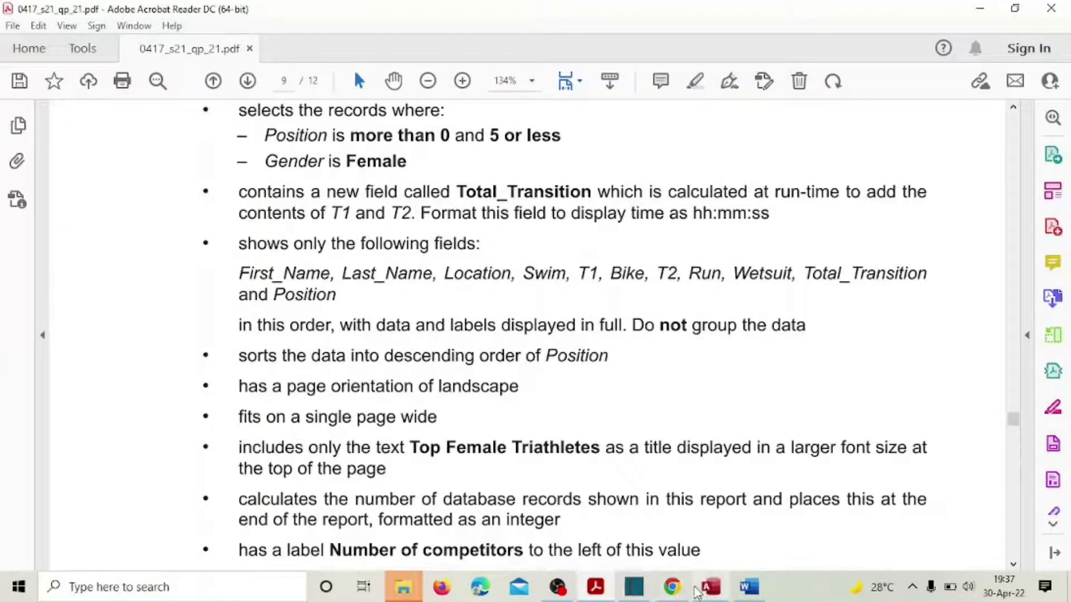
Step: Add Swim, T1 and Bike from J2121RESULTS, then check the field order in the PDF
click(710, 586)
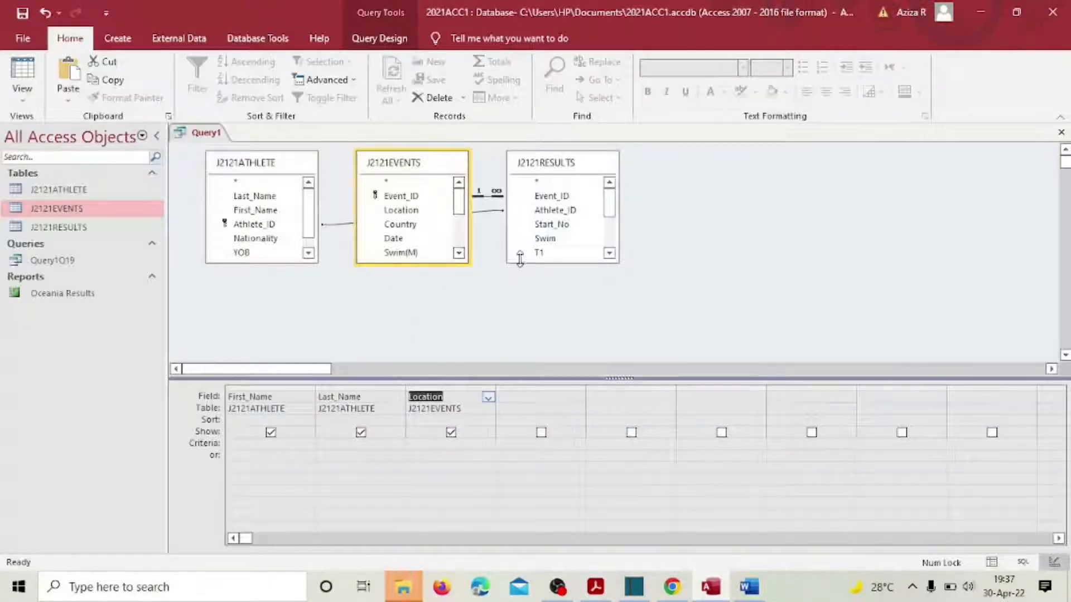
double_click(538, 241)
double_click(539, 251)
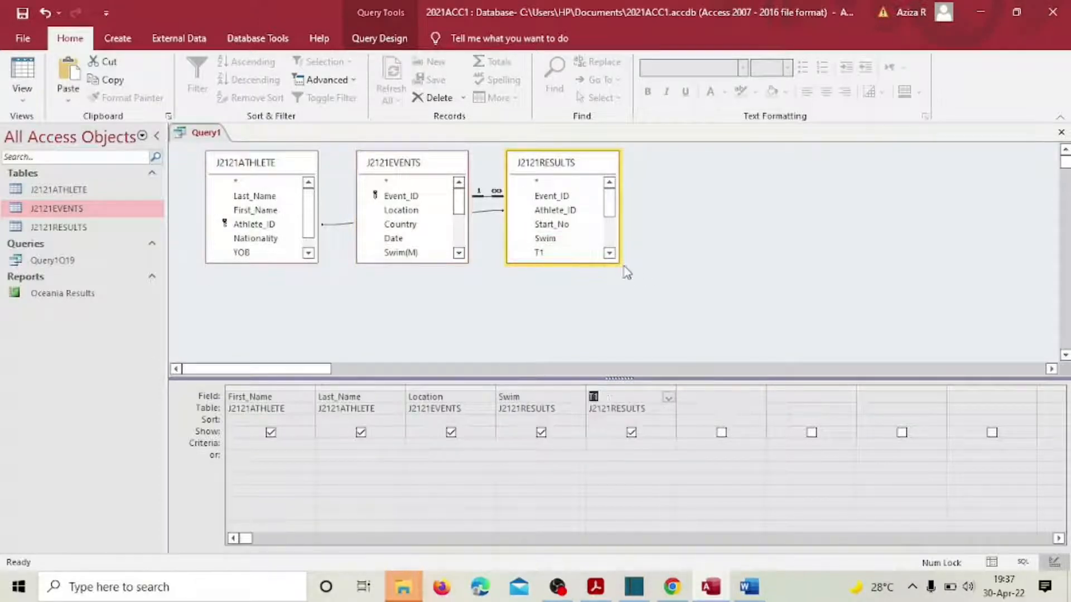
click(609, 254)
double_click(544, 253)
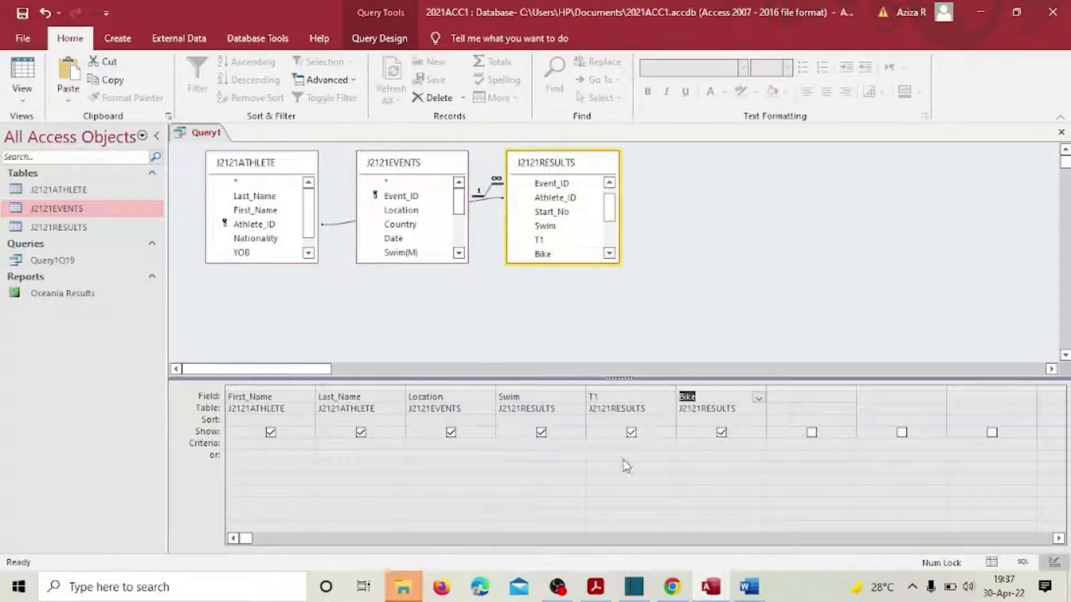
click(595, 587)
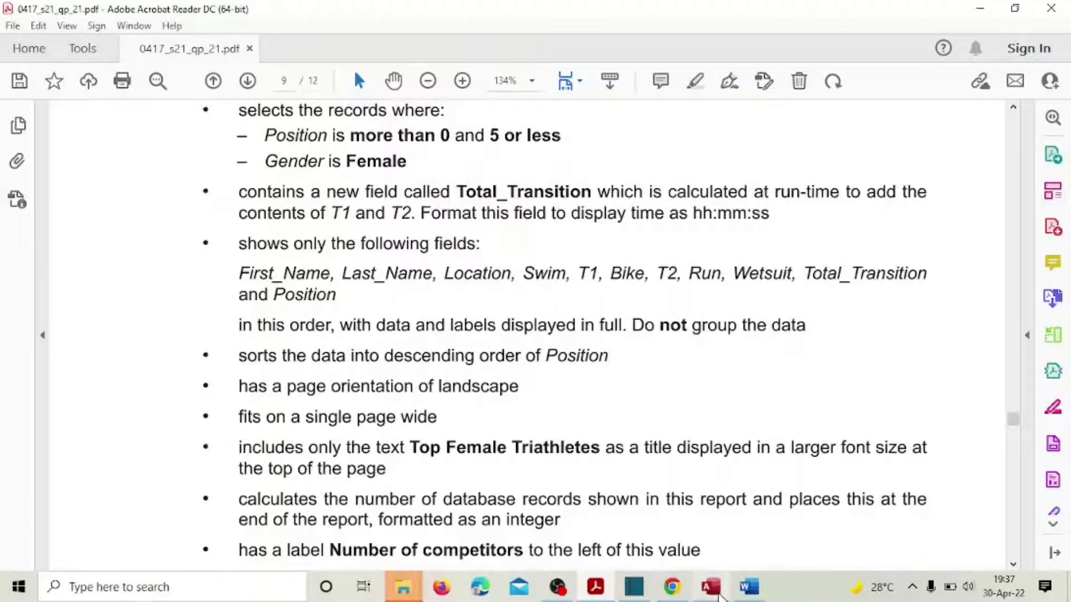
Step: Add T2, Run and Wetsuit to the grid, resizing the field lists as needed
click(713, 588)
drag(620, 258, 602, 258)
click(592, 255)
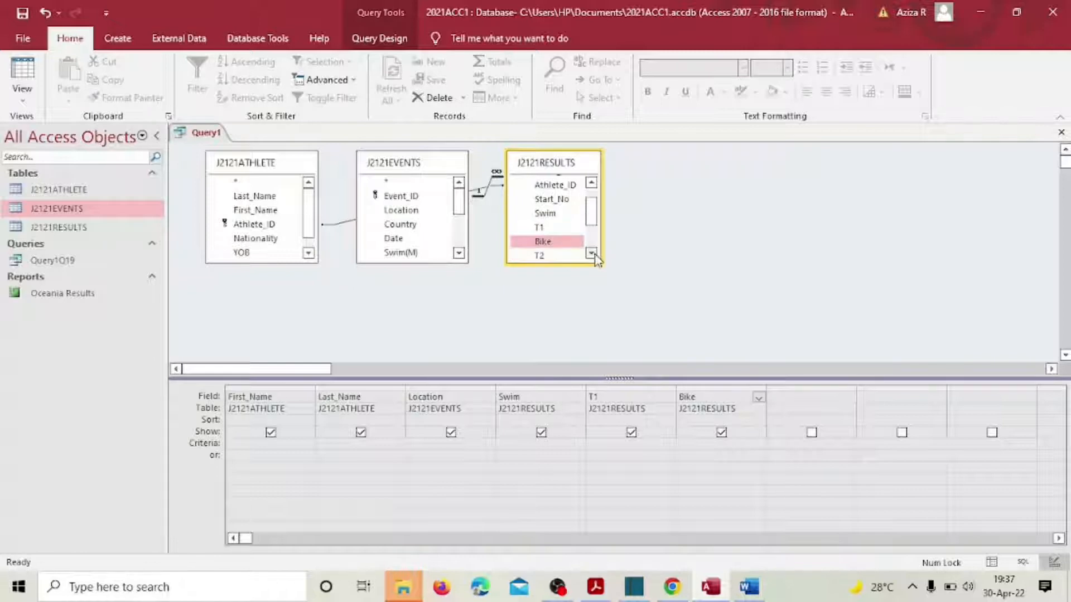
click(592, 255)
double_click(542, 245)
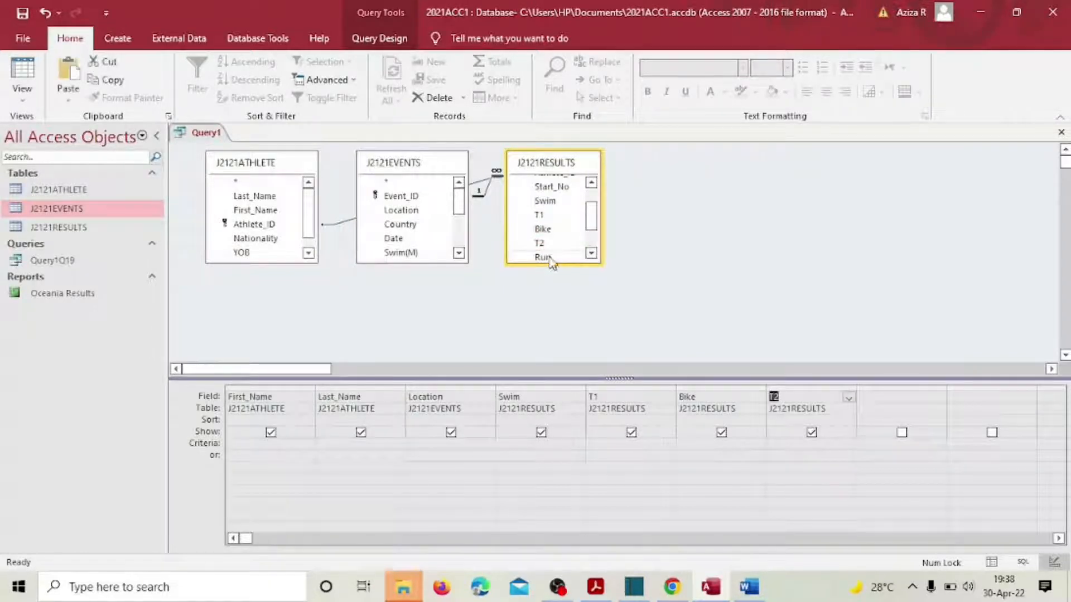
double_click(542, 257)
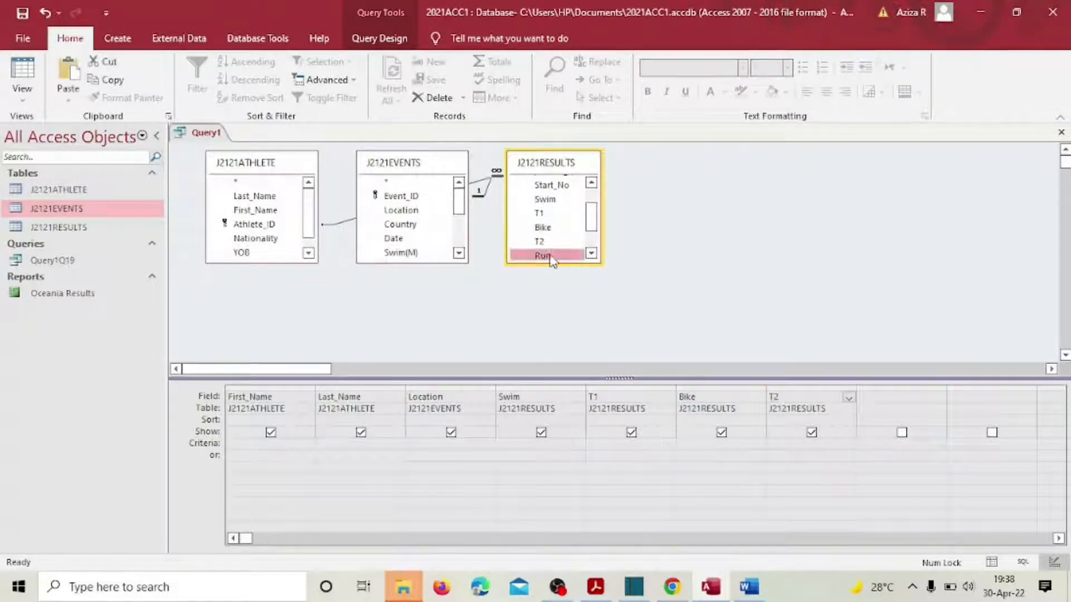
click(592, 255)
click(591, 254)
click(592, 254)
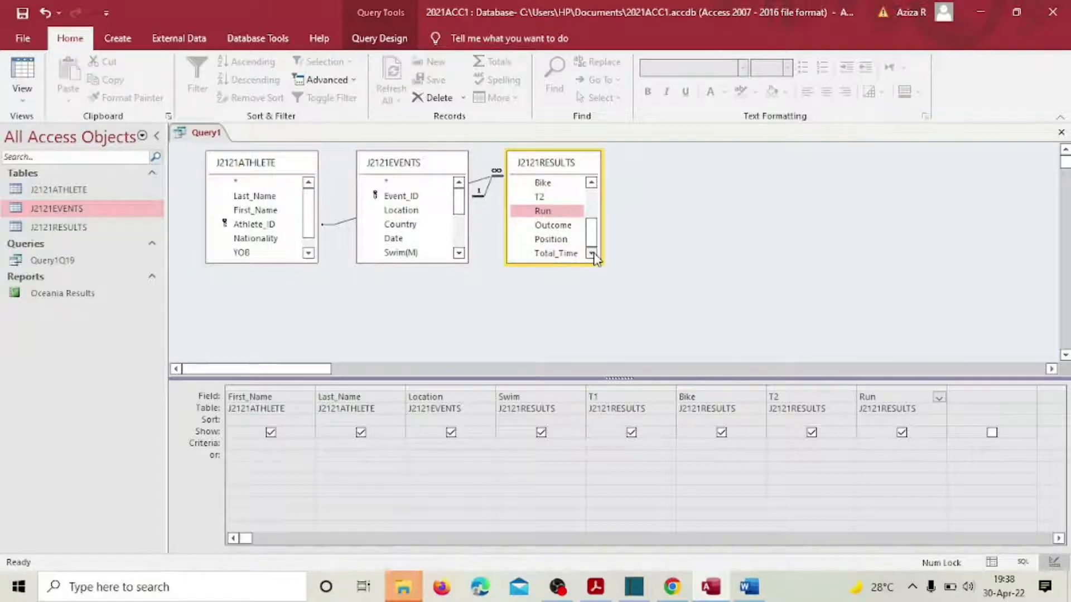
drag(591, 232, 592, 198)
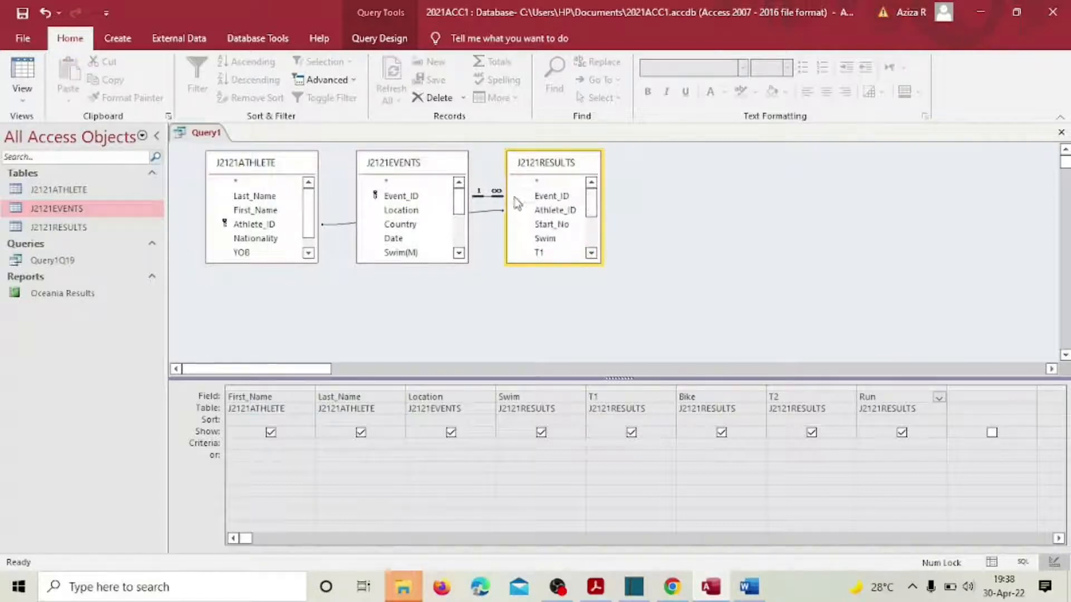
drag(459, 201, 461, 239)
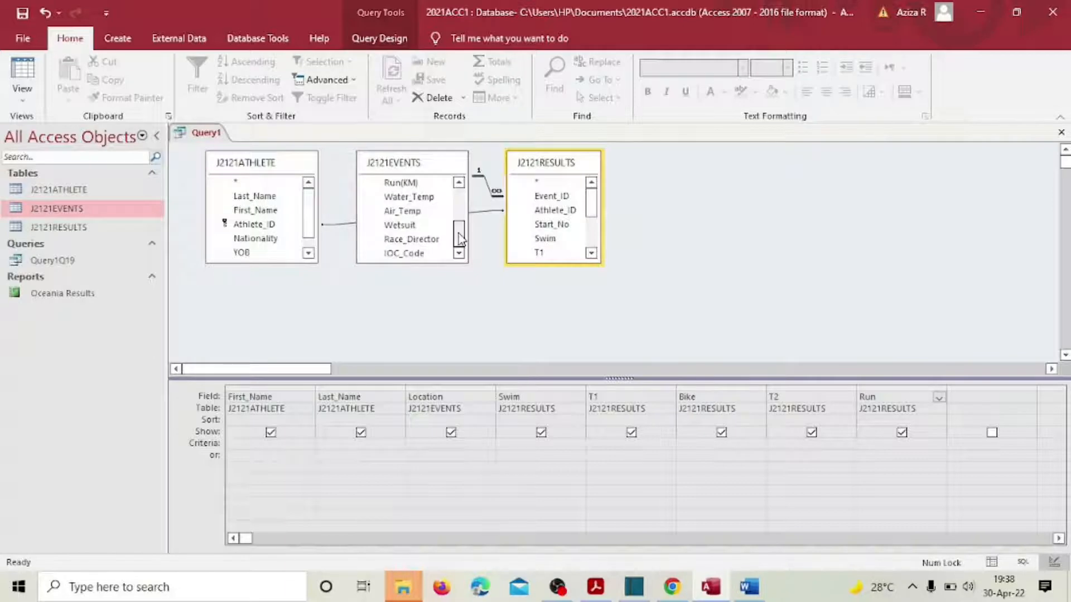
double_click(407, 226)
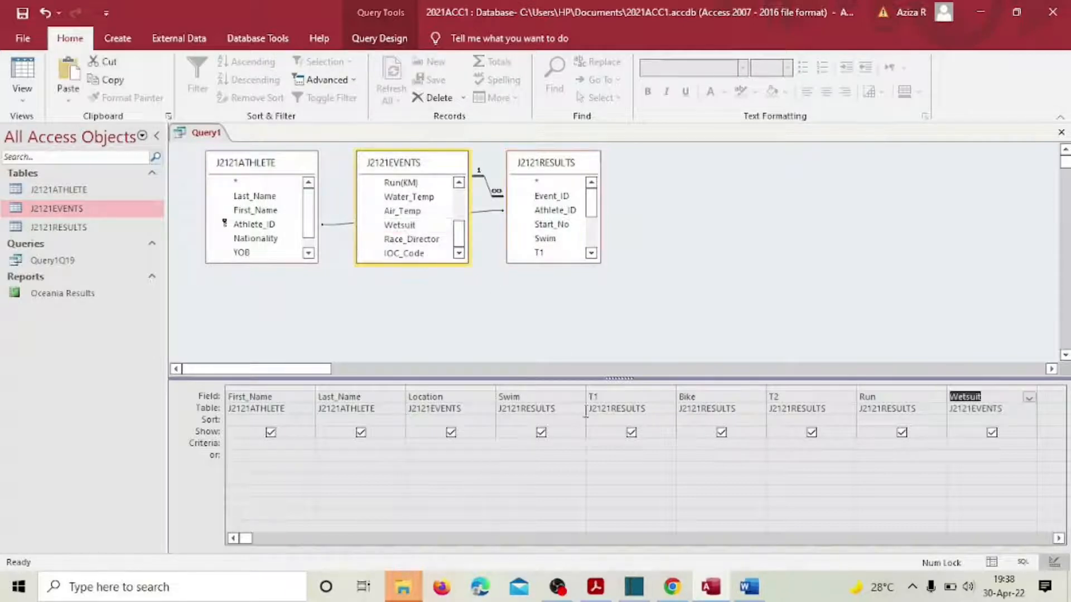
click(596, 587)
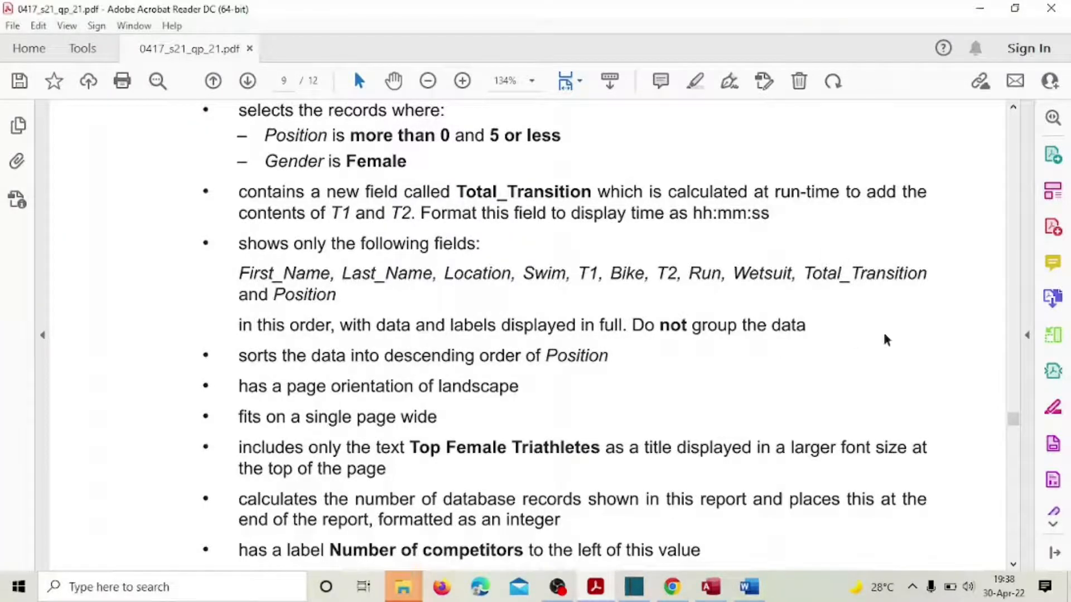
Step: Review the Total_Transition requirement: a T1 plus T2 field formatted hh:mm:ss
drag(801, 273, 917, 277)
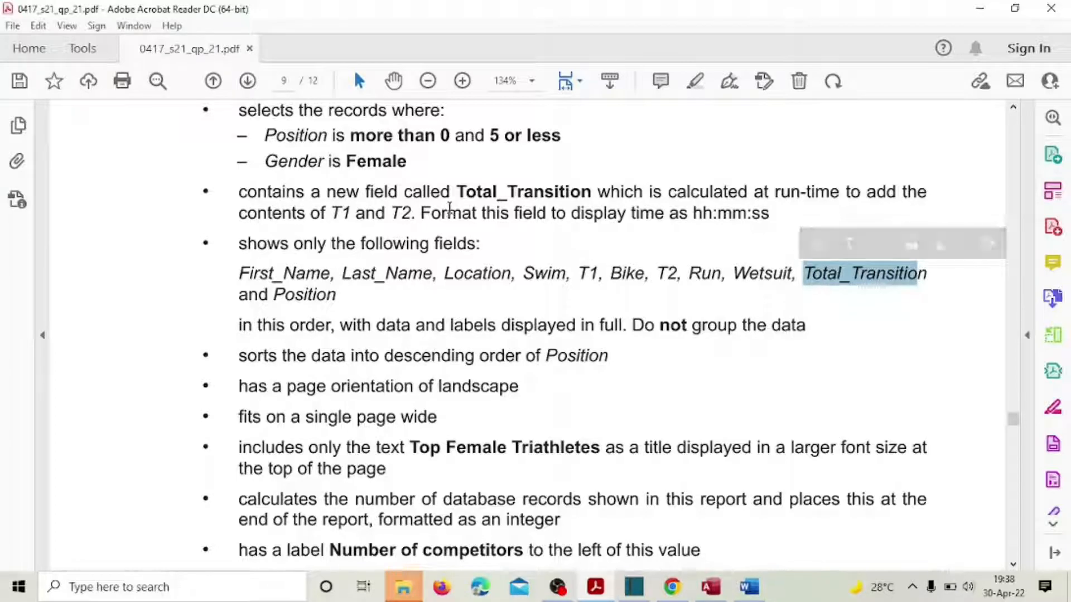
drag(239, 193, 467, 194)
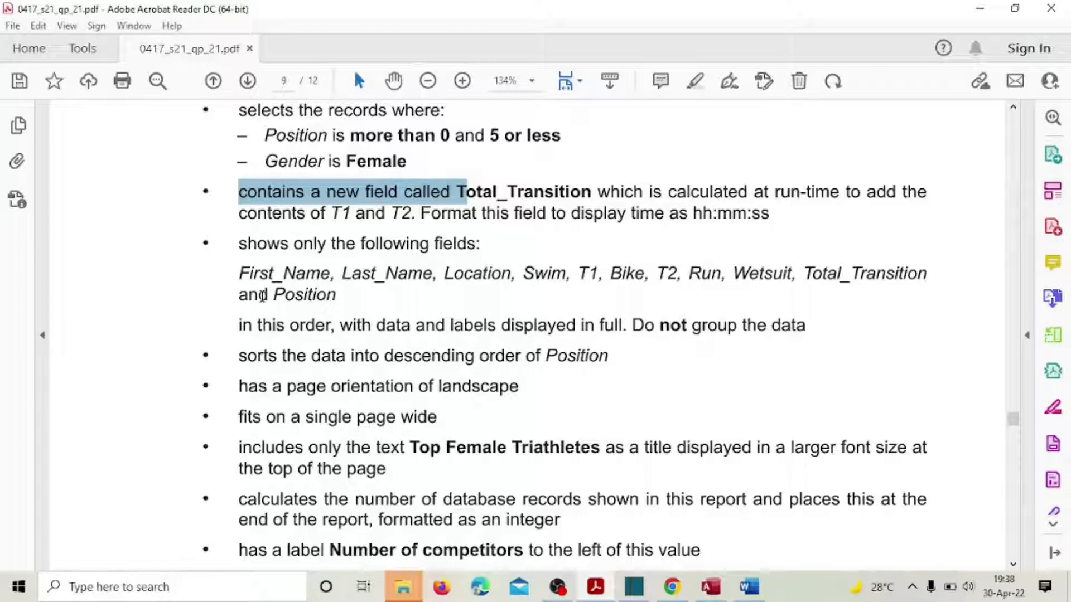
drag(240, 294, 370, 325)
click(799, 299)
drag(804, 276, 934, 276)
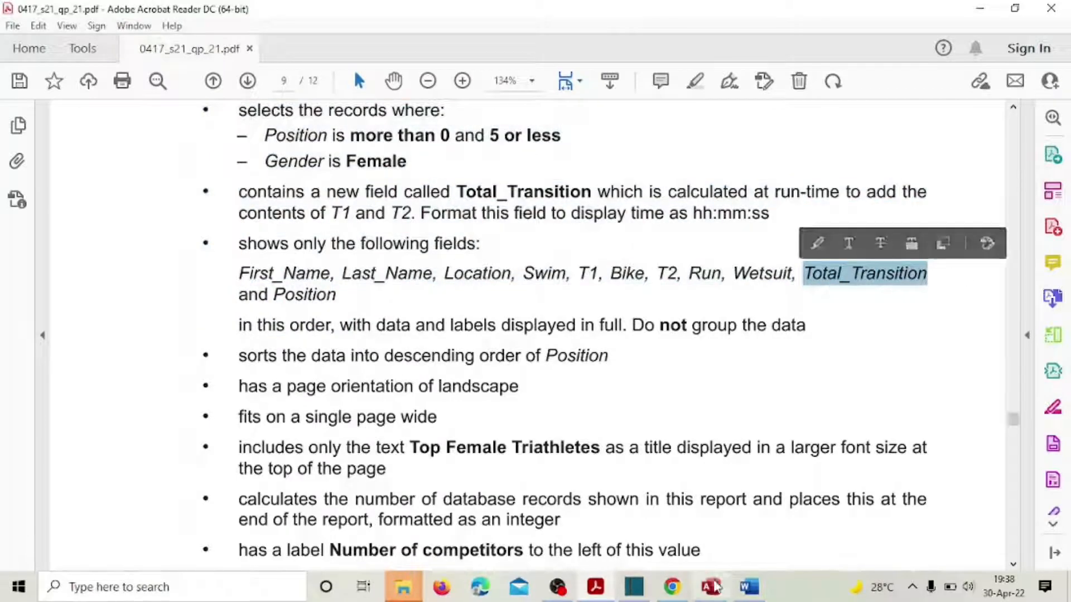
click(710, 587)
Step: Widen the empty grid column after Wetsuit and begin typing the Total_Transition field name
click(1058, 539)
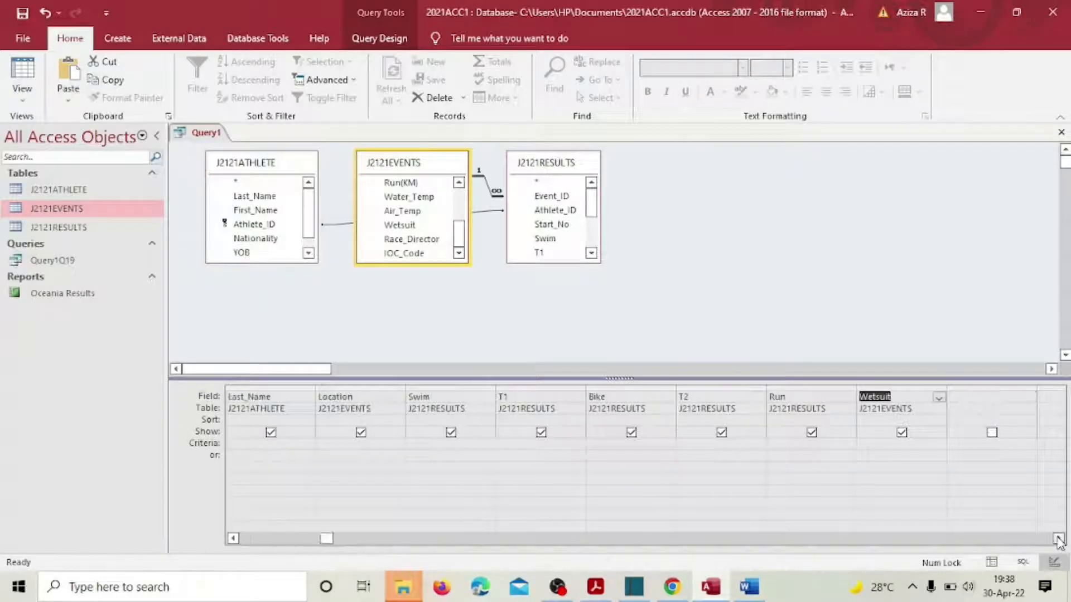
click(1058, 539)
click(1059, 538)
click(1058, 539)
click(1059, 539)
click(1058, 539)
click(556, 399)
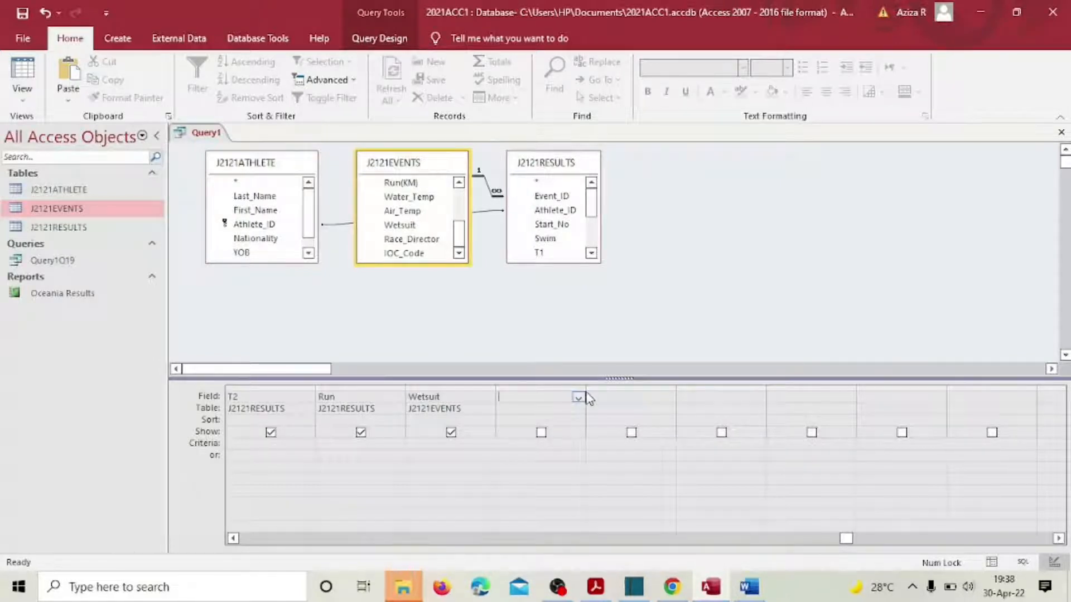
drag(585, 388, 624, 390)
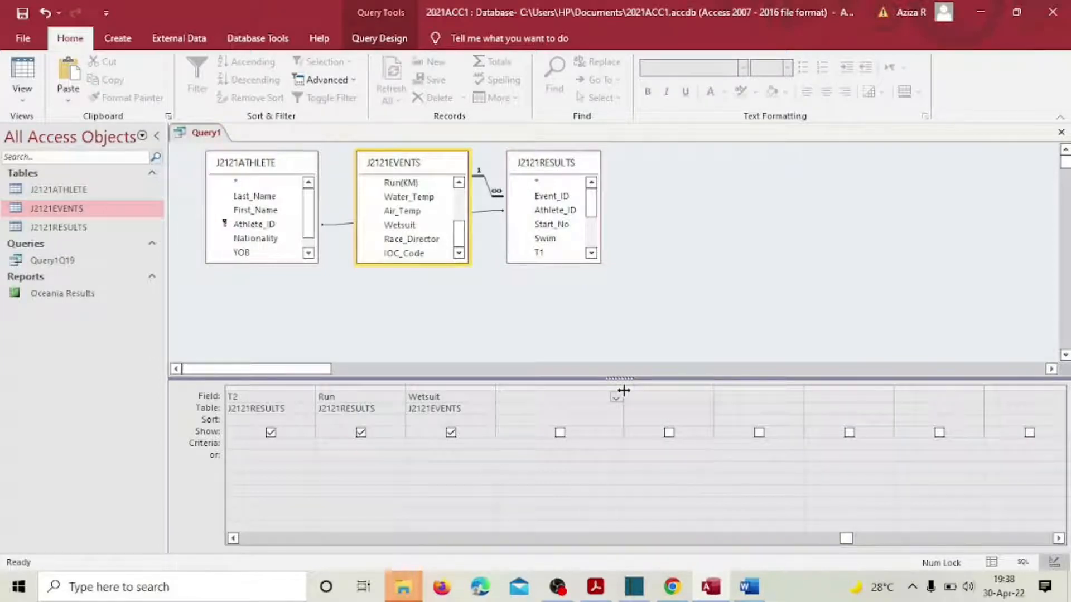
text(Total_Transition:[T1]+[T2)
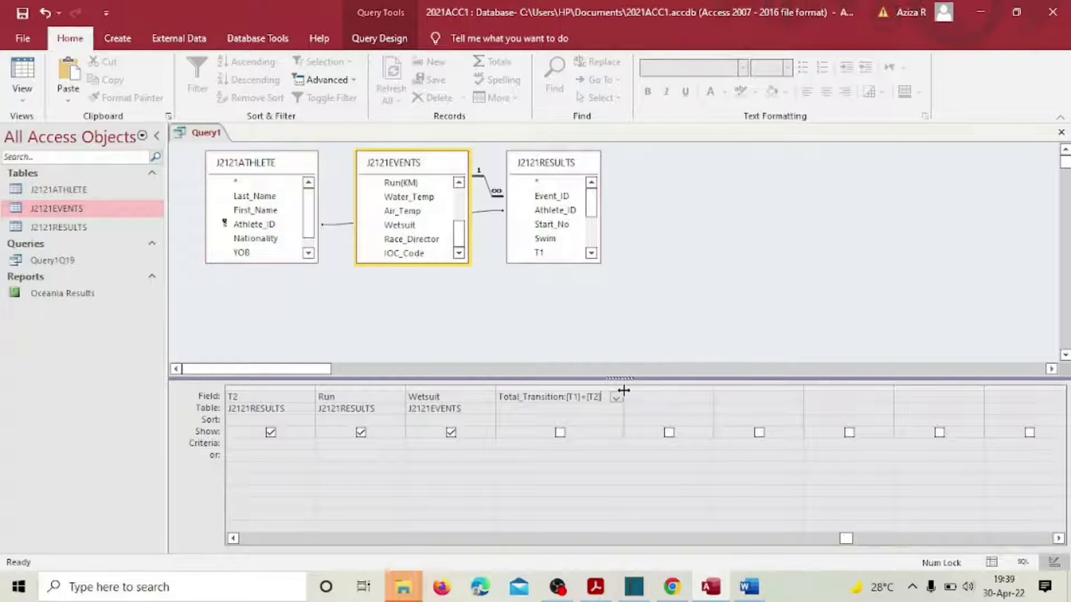
Step: Save the new query under the name Query1Q20
click(22, 13)
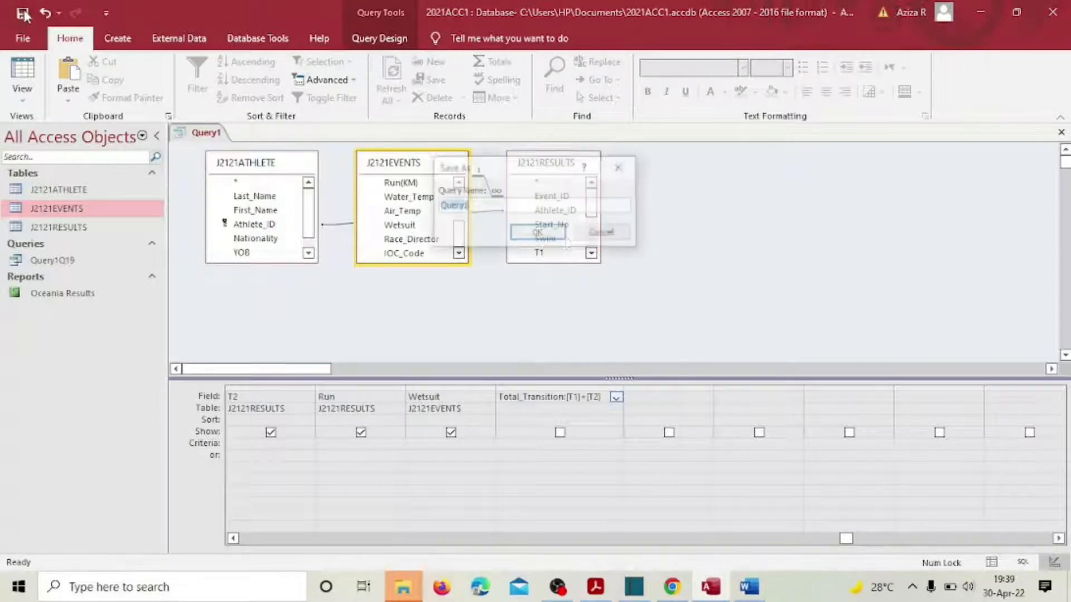
click(485, 202)
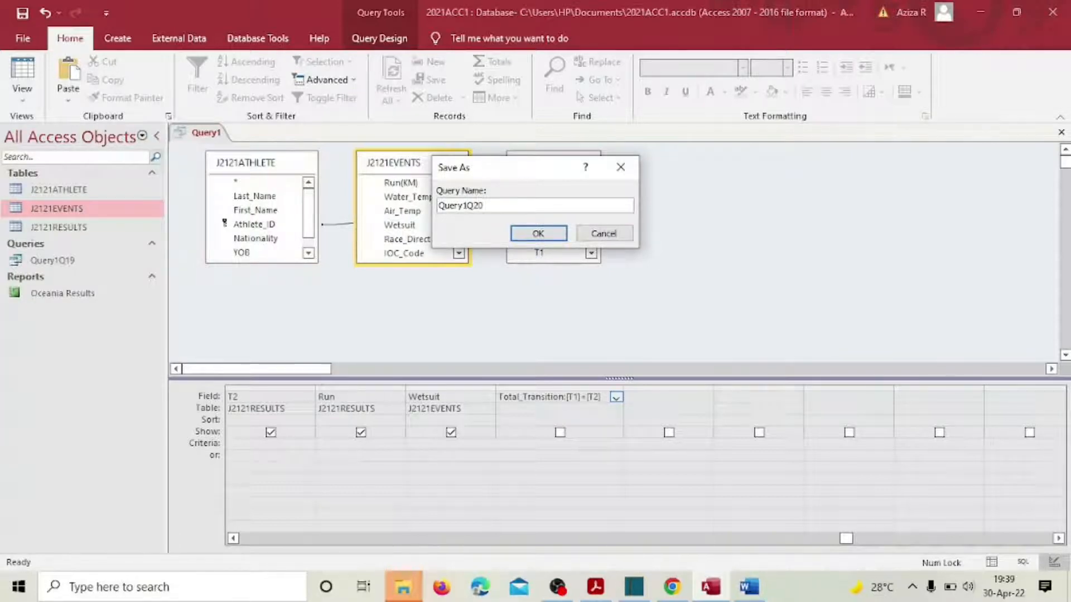
key(Return)
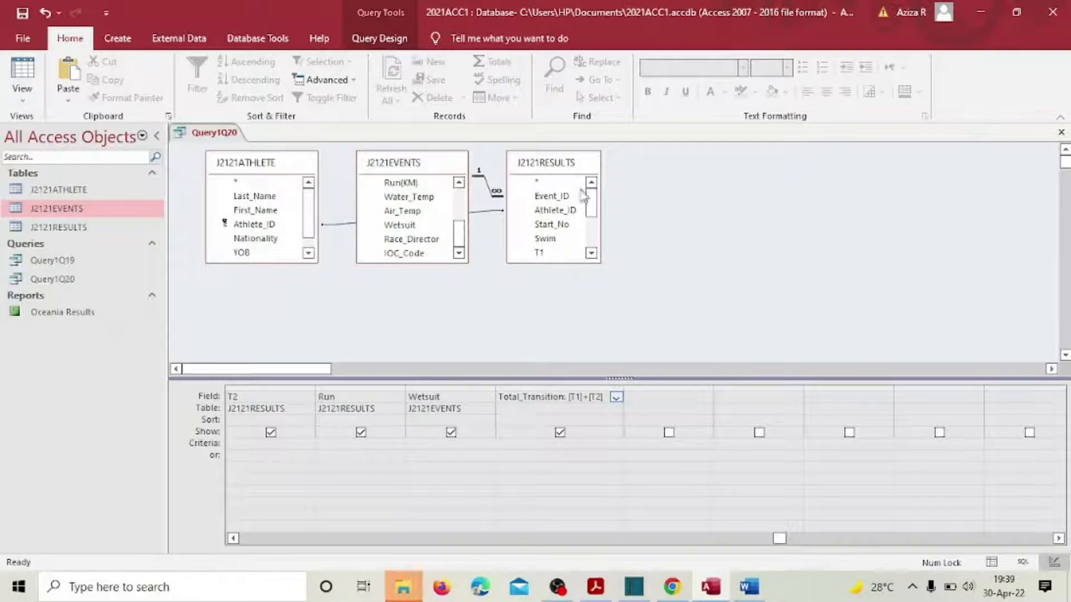
click(689, 543)
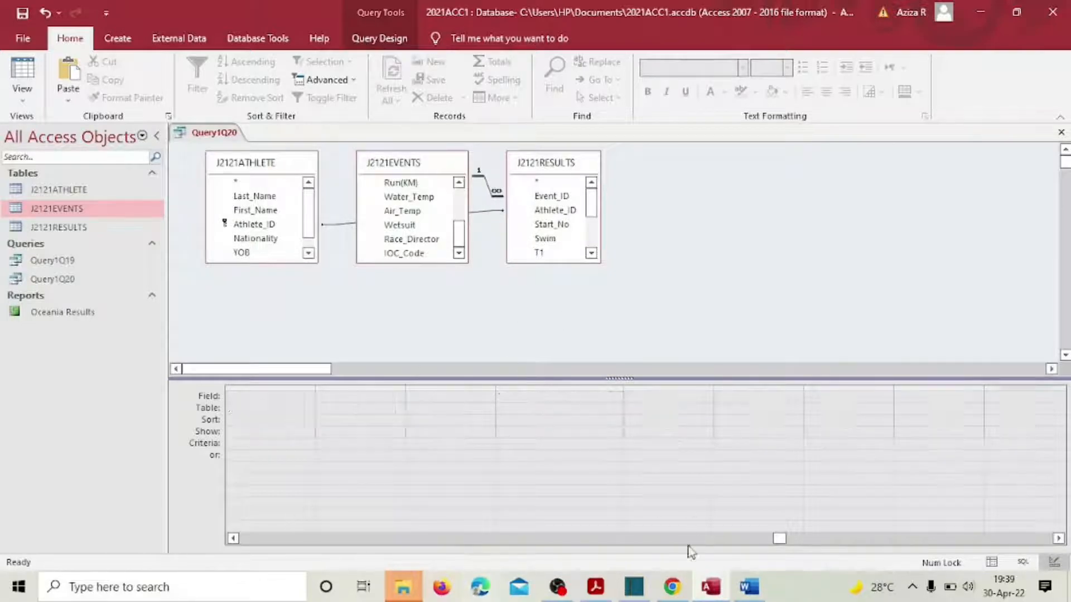
click(595, 586)
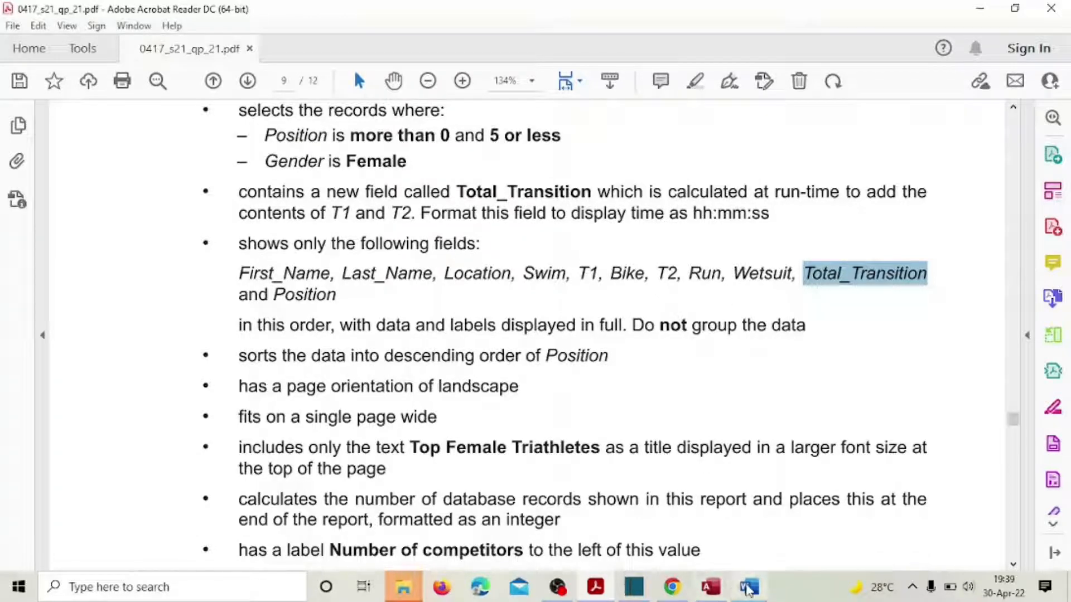
click(711, 587)
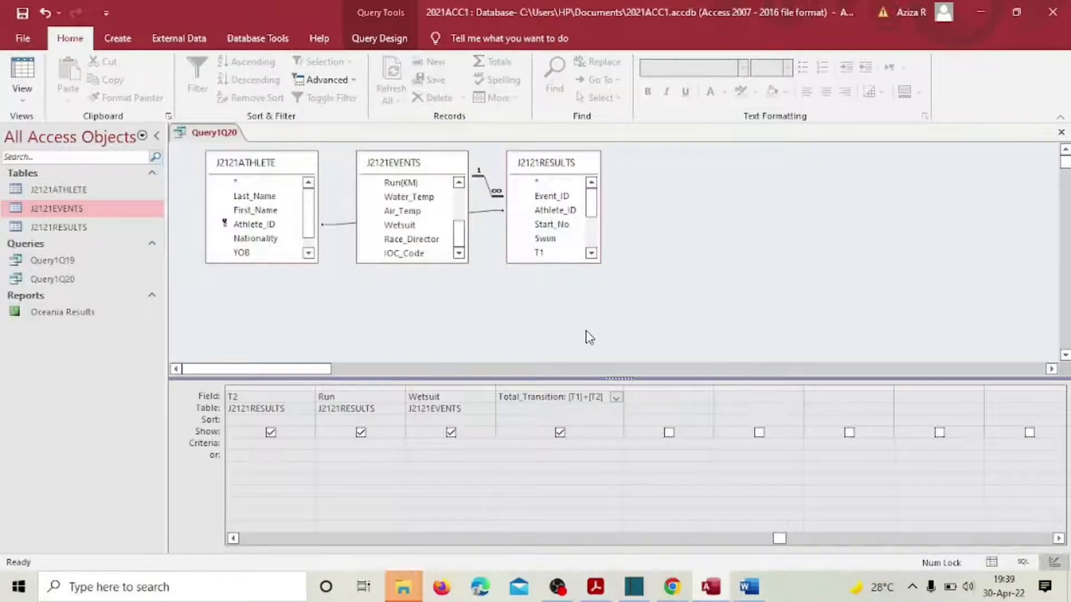
click(559, 387)
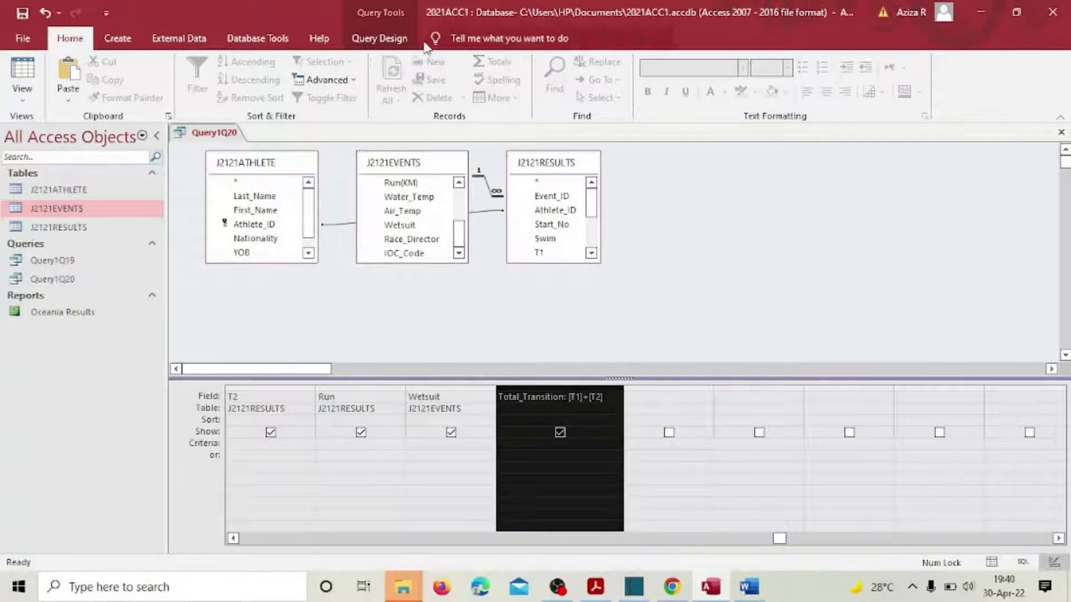
Step: Set the Total_Transition field's Format property to Long Time in the Property Sheet
click(378, 40)
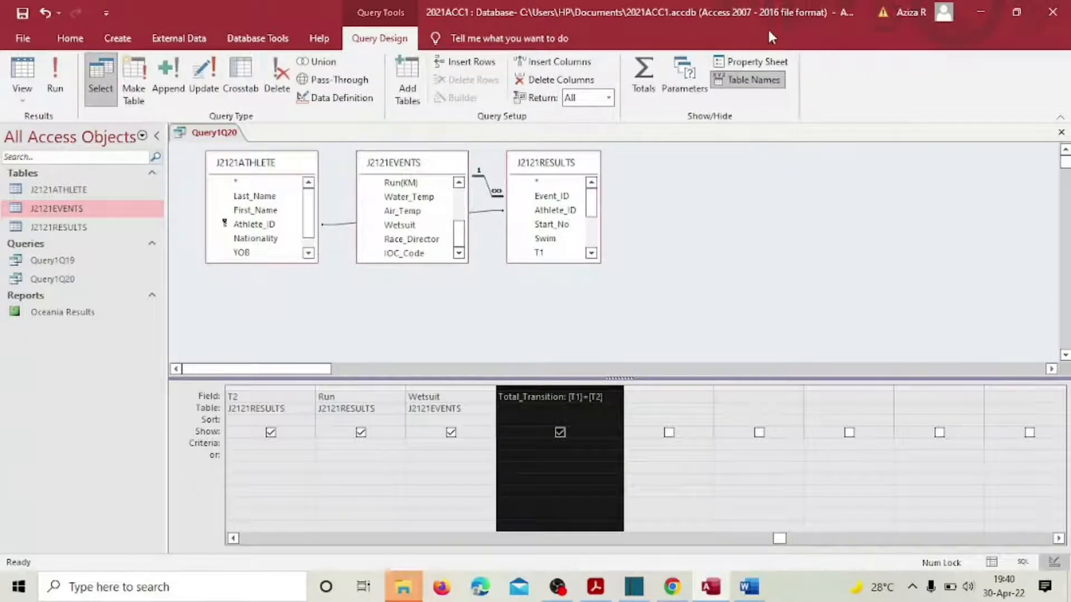
click(749, 61)
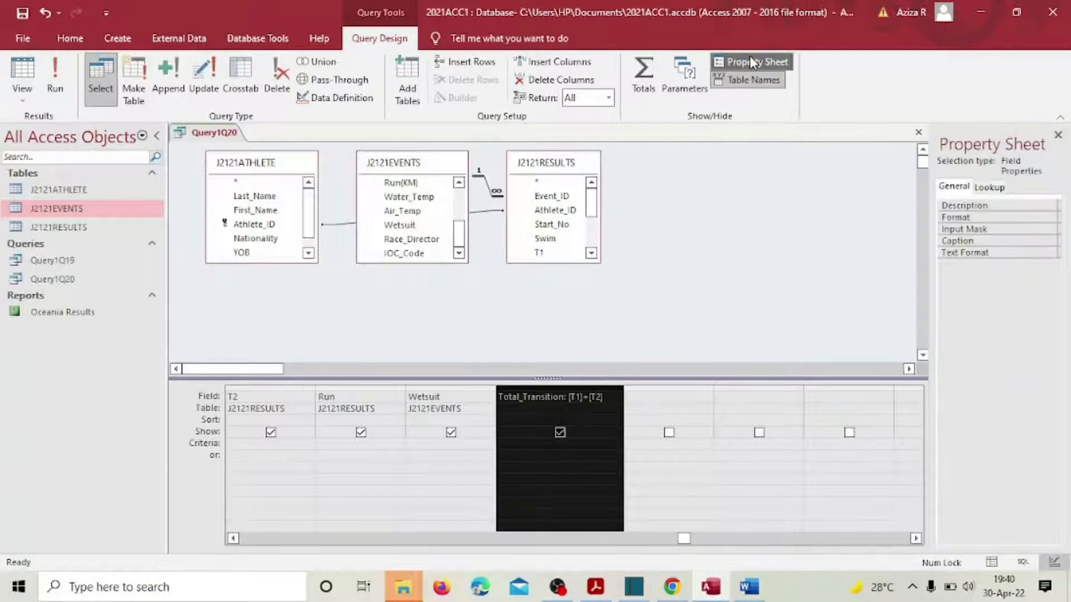
click(969, 220)
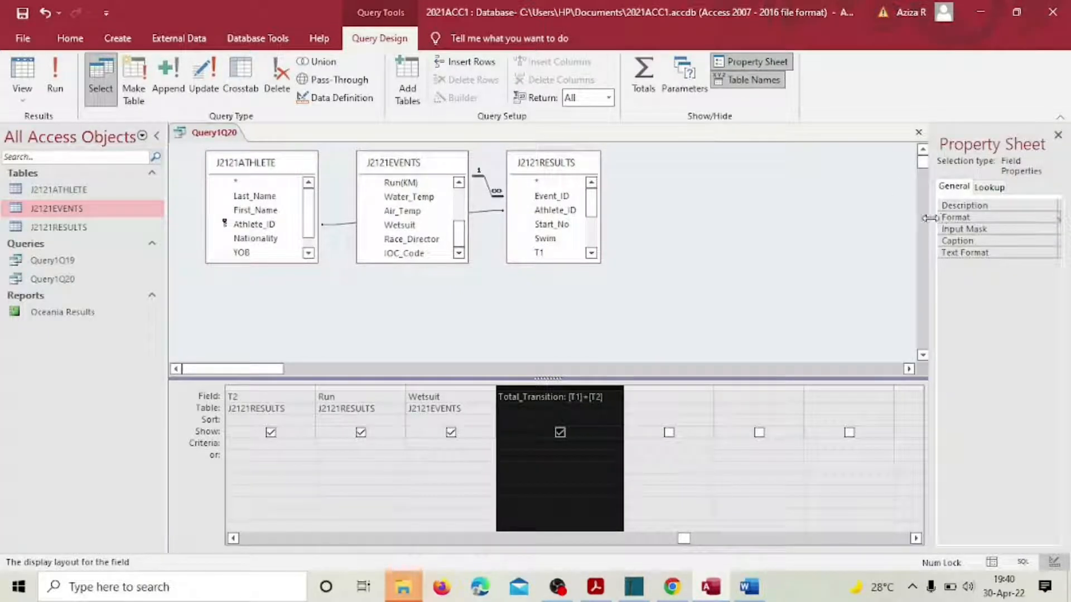
drag(929, 217, 816, 229)
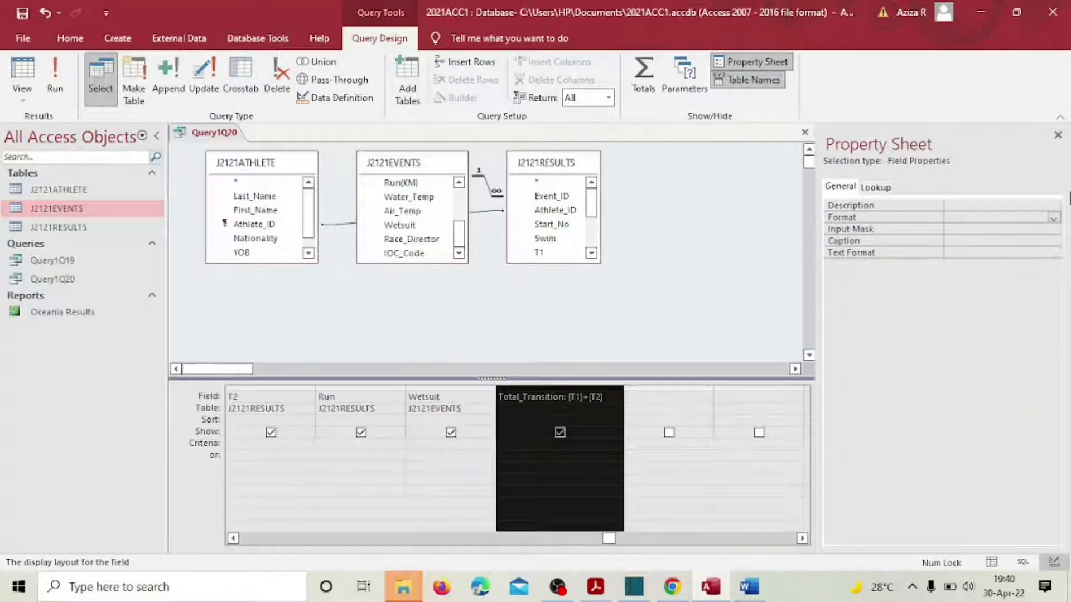
click(1052, 220)
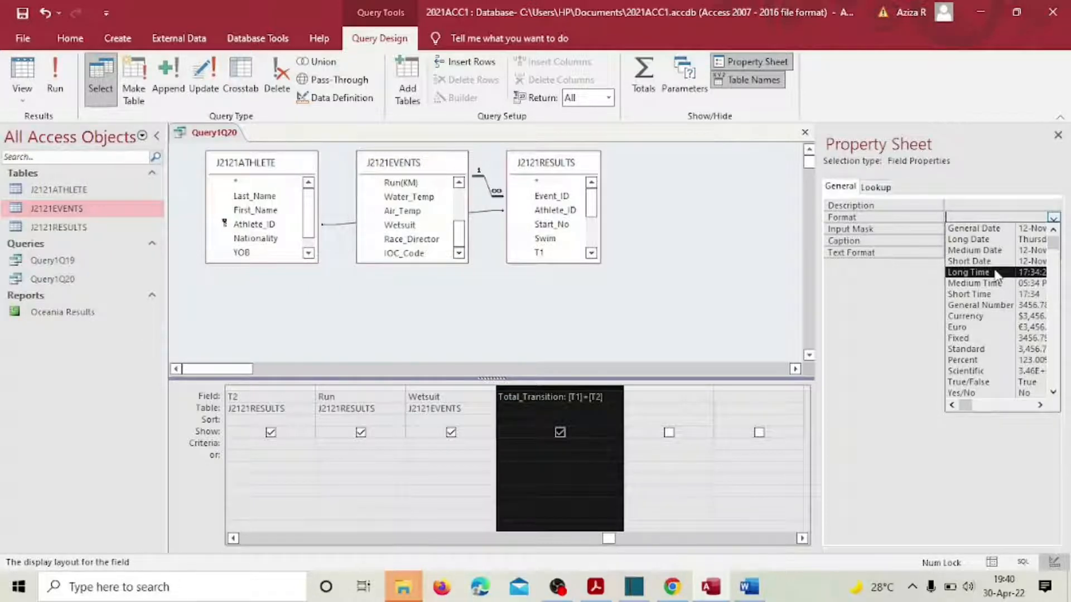
click(995, 272)
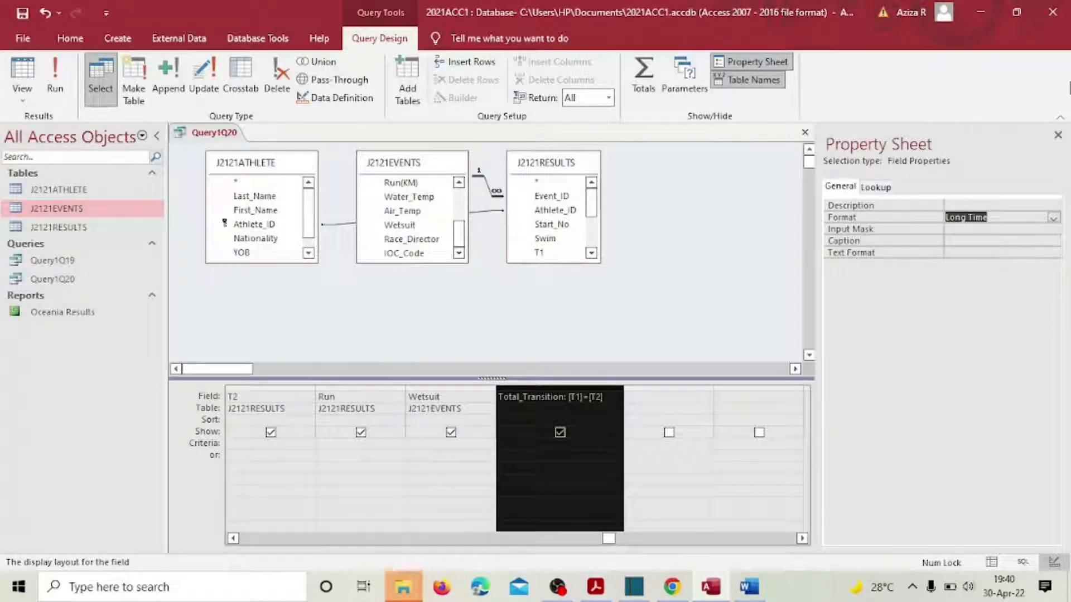
click(1058, 136)
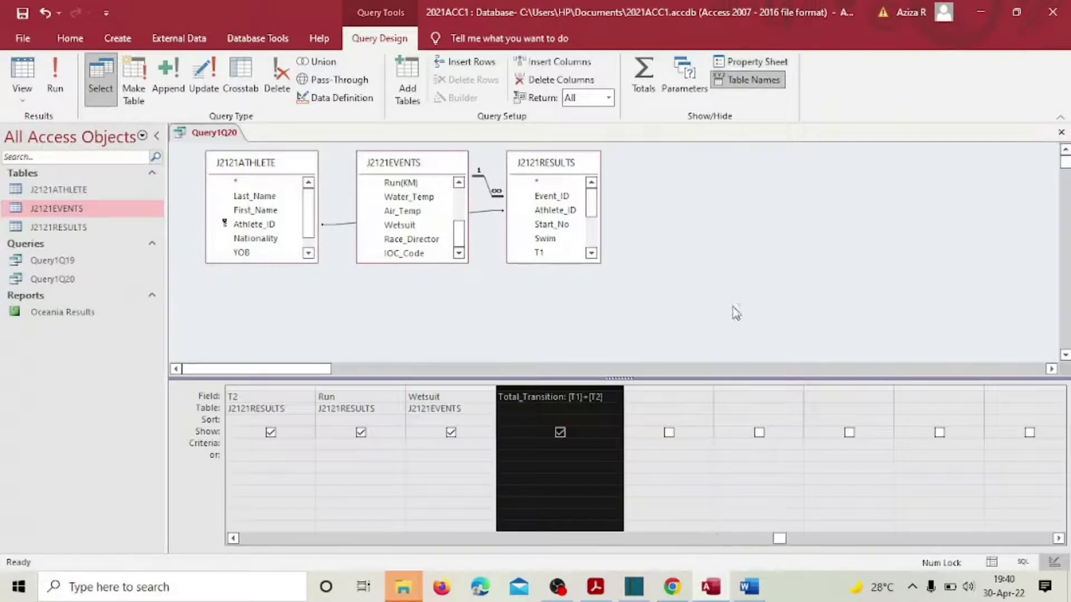
Step: Add J2121RESULTS' Position field to the grid column after Total_Transition
click(658, 394)
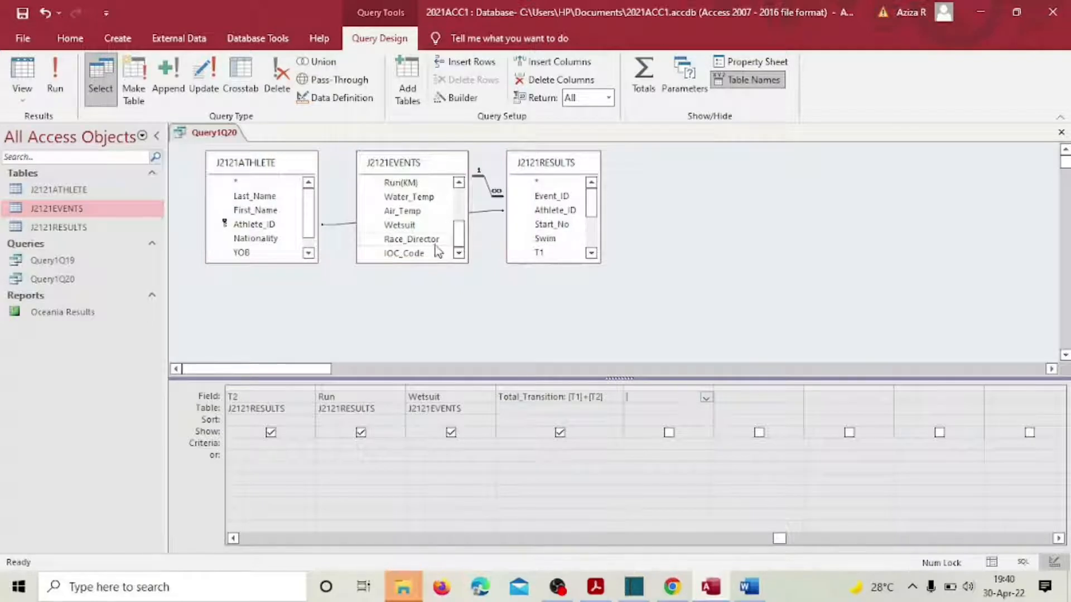
scroll(457, 237, up, 1)
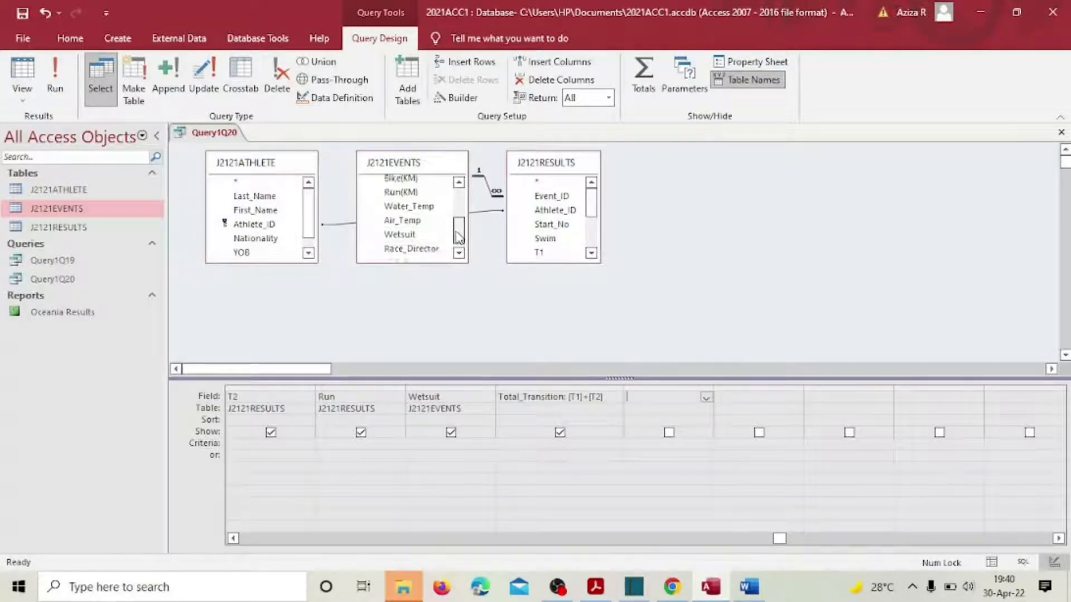
mouse_move(457, 237)
mouse_down()
mouse_move(459, 211)
mouse_move(460, 249)
mouse_up()
drag(590, 207, 574, 243)
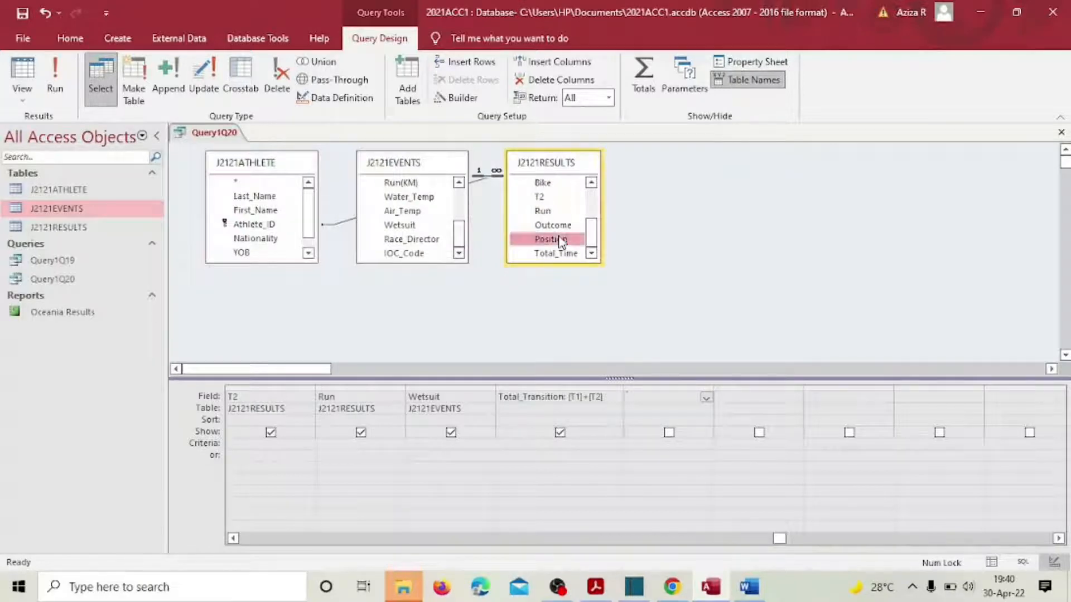
double_click(557, 239)
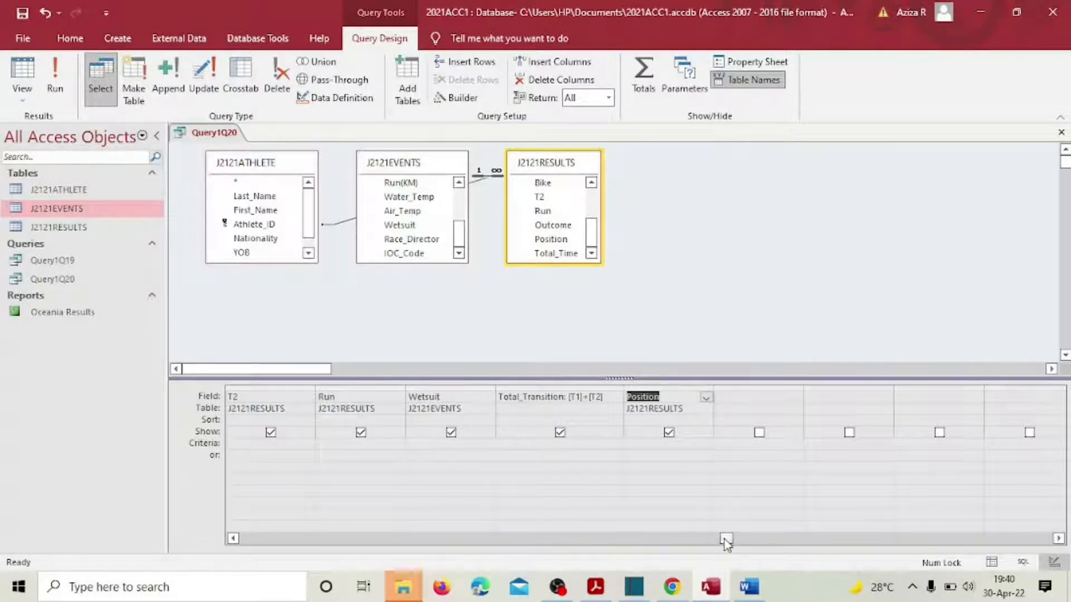
drag(725, 540, 228, 530)
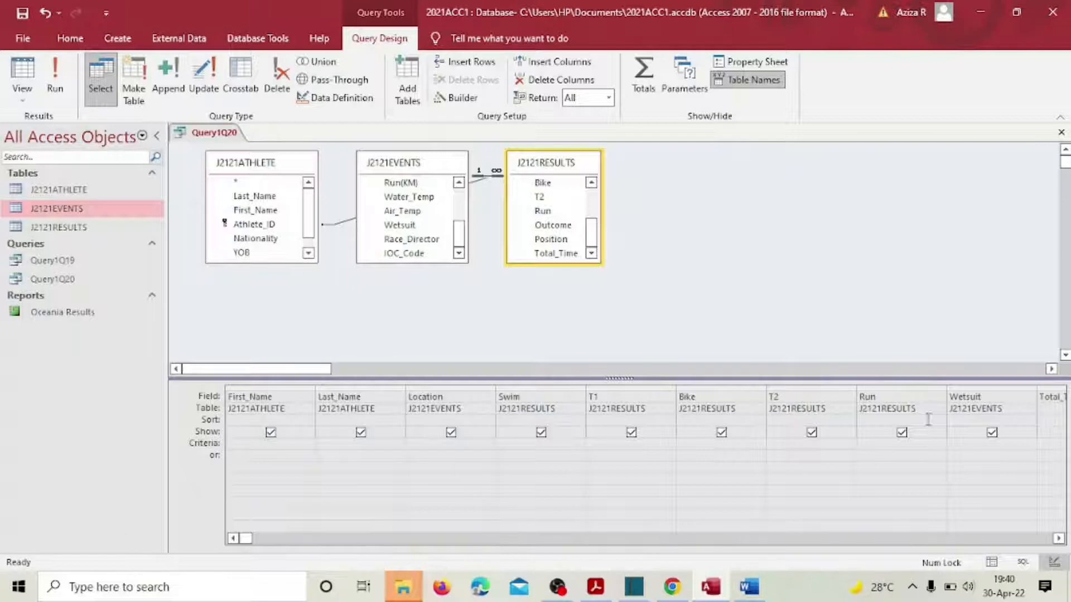
click(1058, 539)
click(1058, 539)
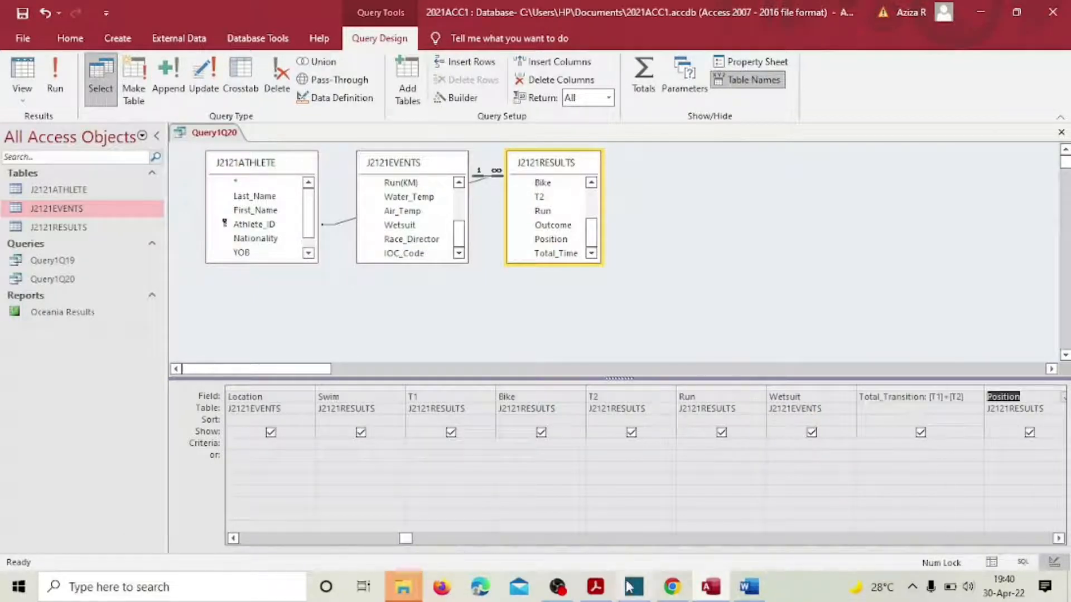
click(597, 589)
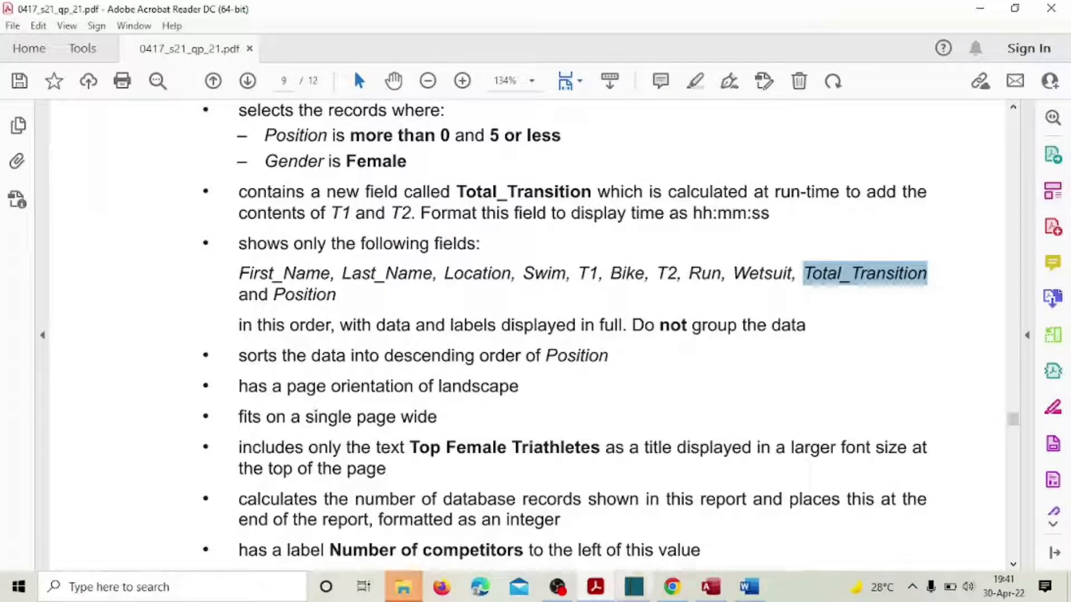
click(1014, 105)
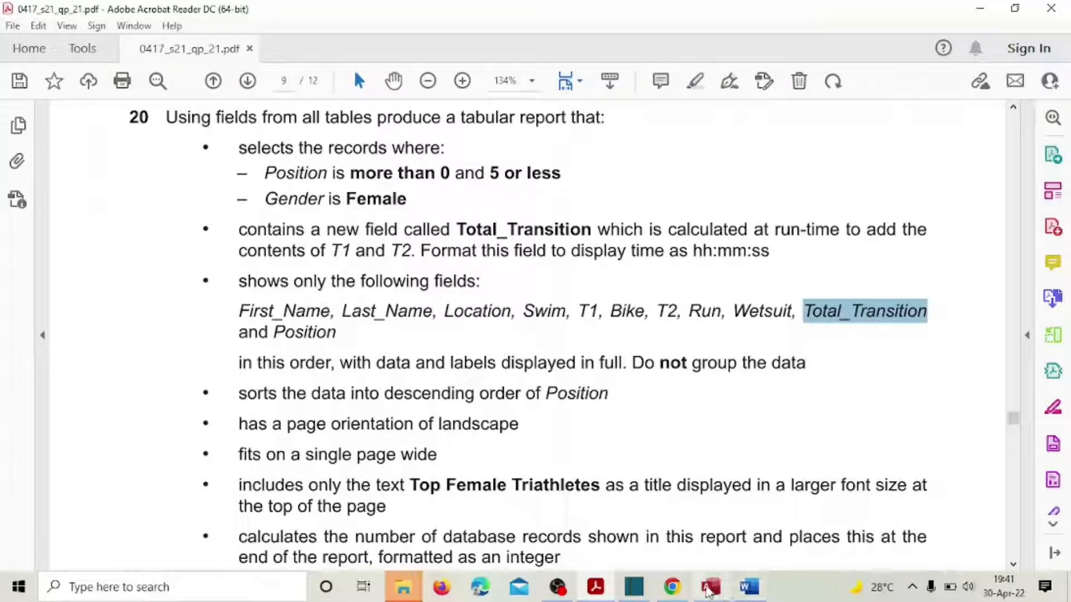
click(707, 592)
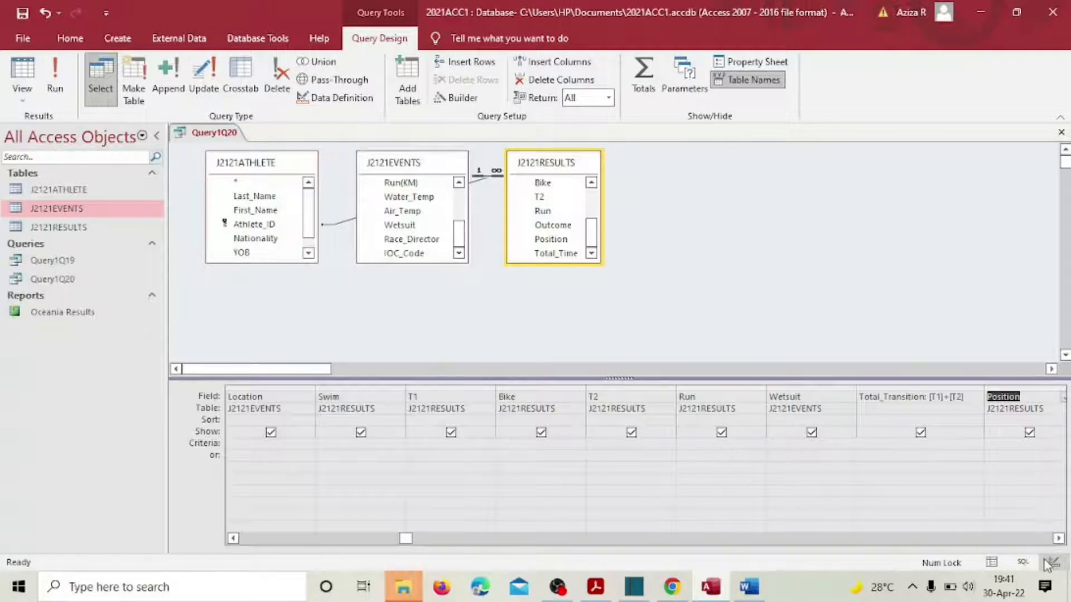
Step: Enter the criterion 'Between 0 and 5' for Position and save the query
click(1058, 539)
click(1059, 539)
click(1059, 538)
click(1059, 539)
click(1059, 539)
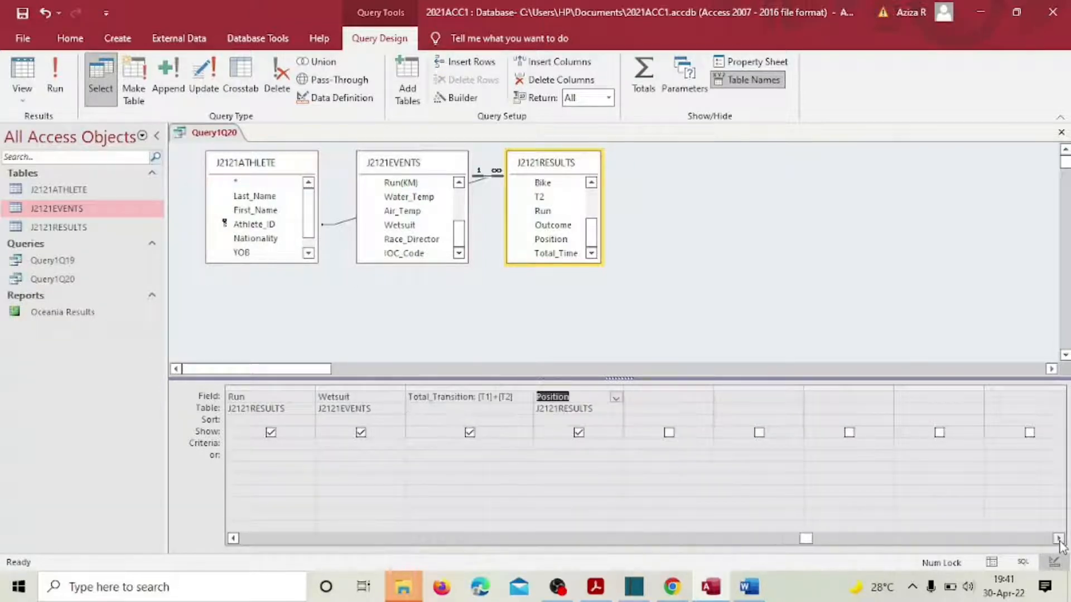
click(552, 442)
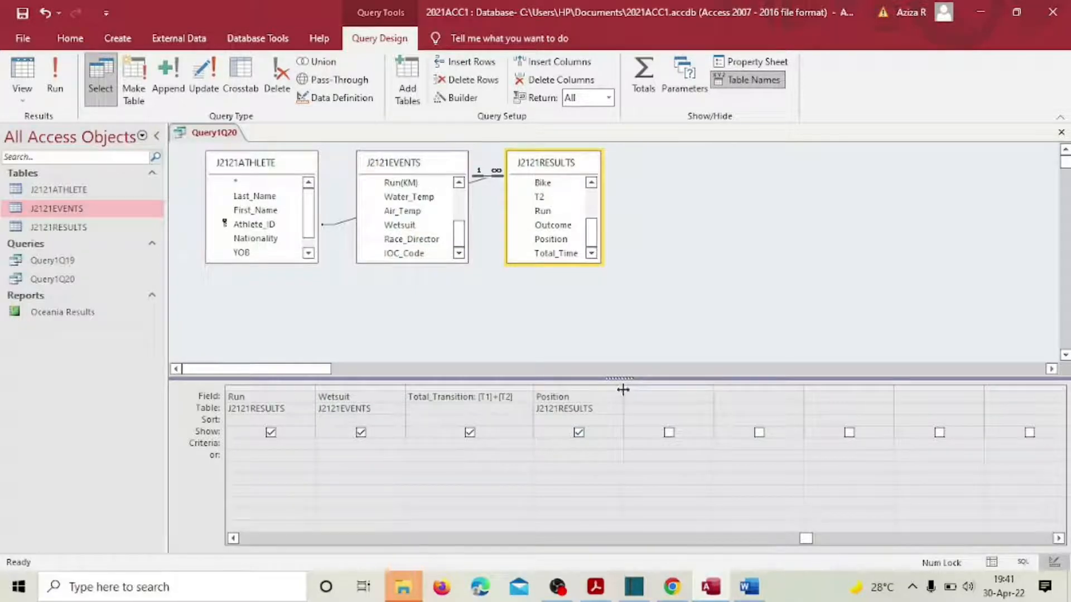
drag(622, 387, 650, 390)
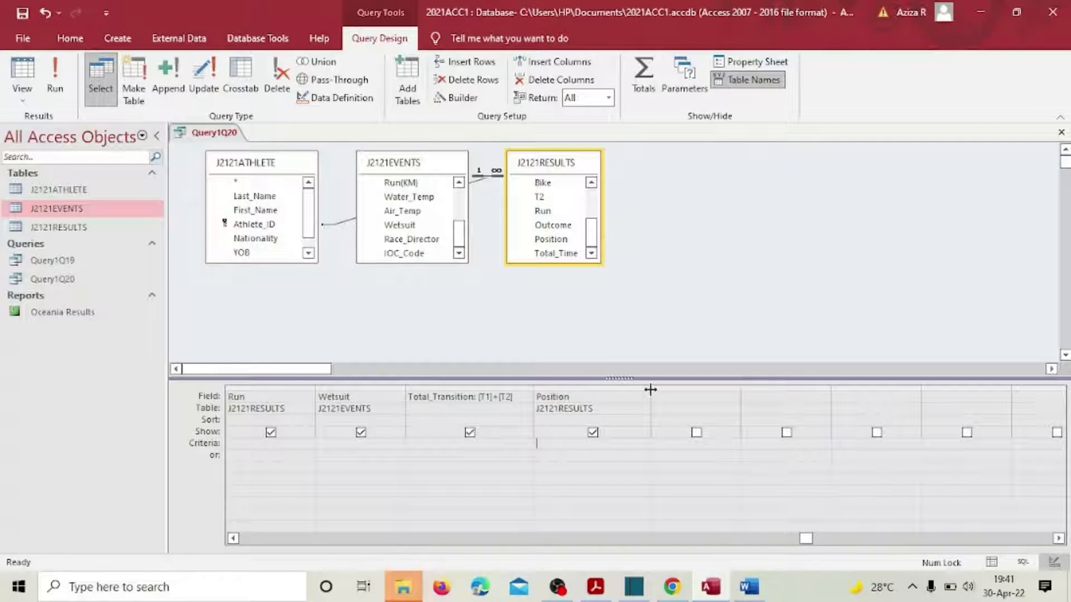
text(Betwe)
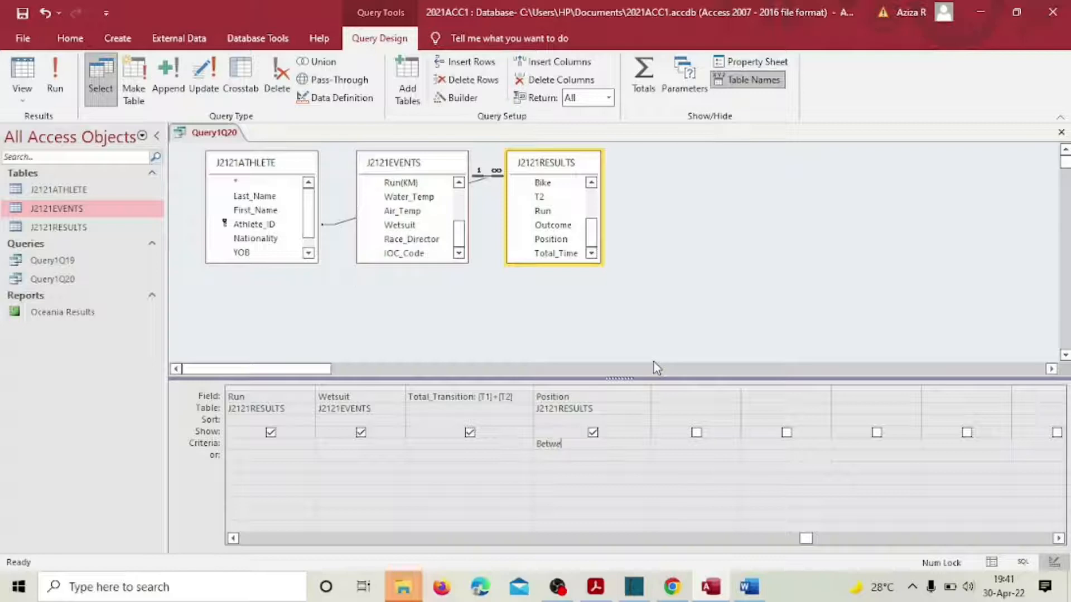
text(en 0 a)
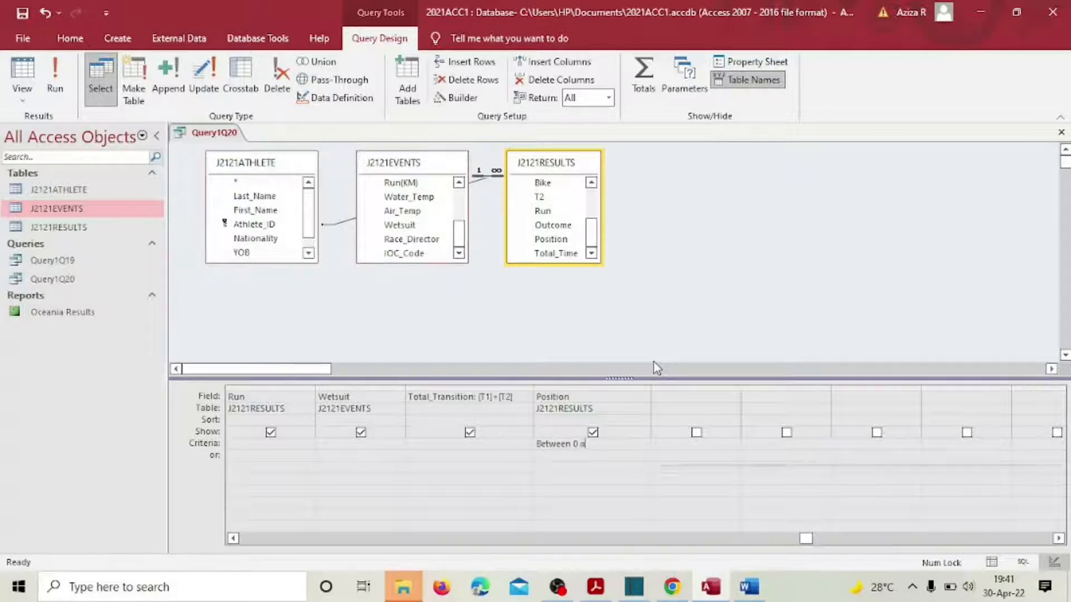
text(nd 5)
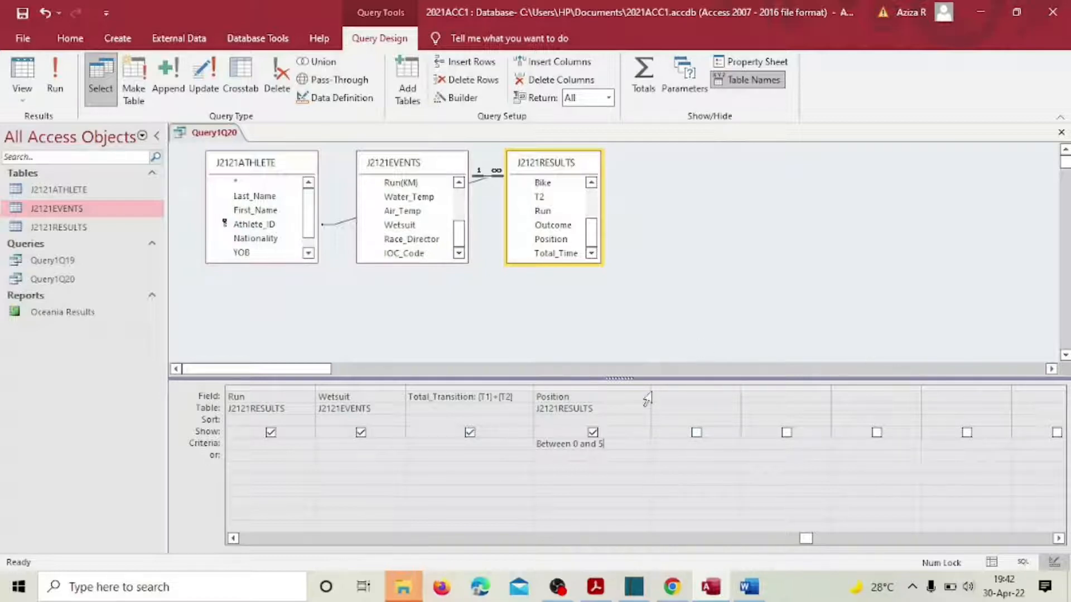
click(21, 13)
Step: Run Query1Q20 and review the Position values in the results
click(54, 77)
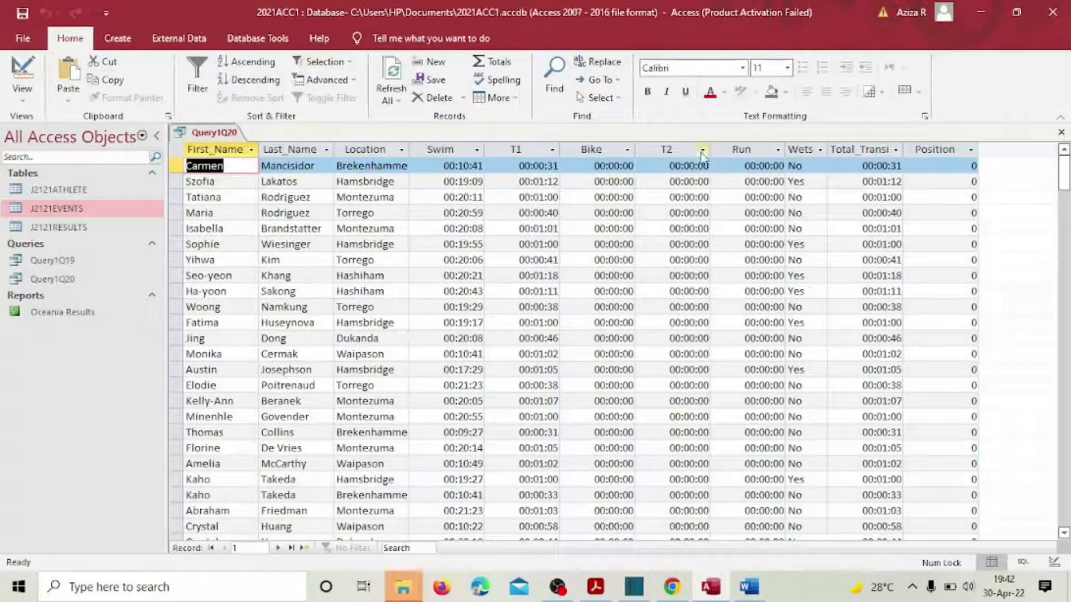
click(939, 155)
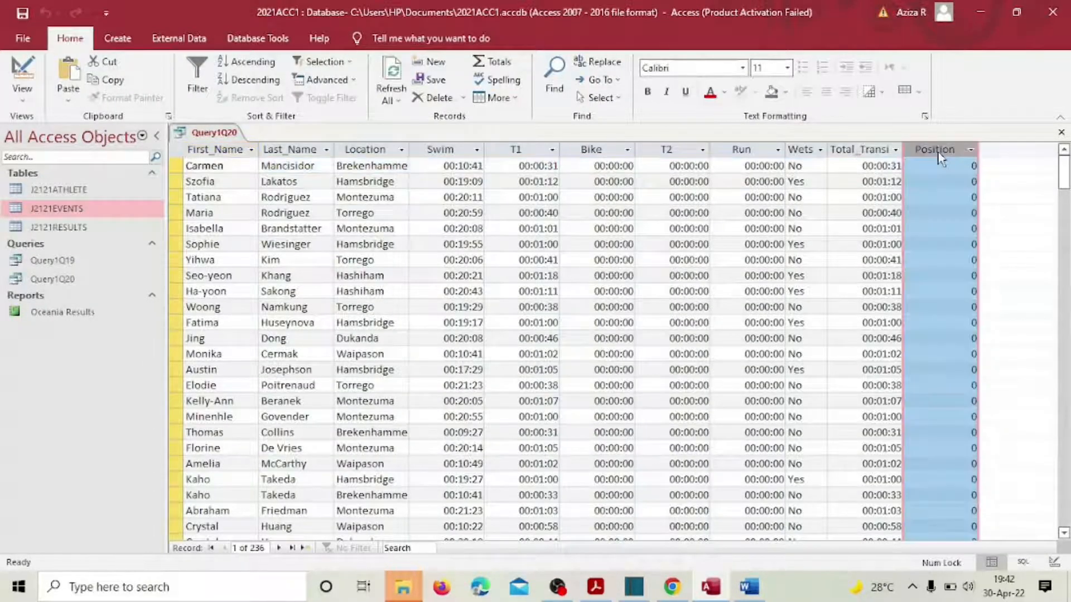
mouse_move(1065, 168)
mouse_down()
mouse_move(1066, 491)
mouse_move(1065, 161)
mouse_up()
Step: Return Query1Q20 to Design View after checking the exam PDF
click(22, 96)
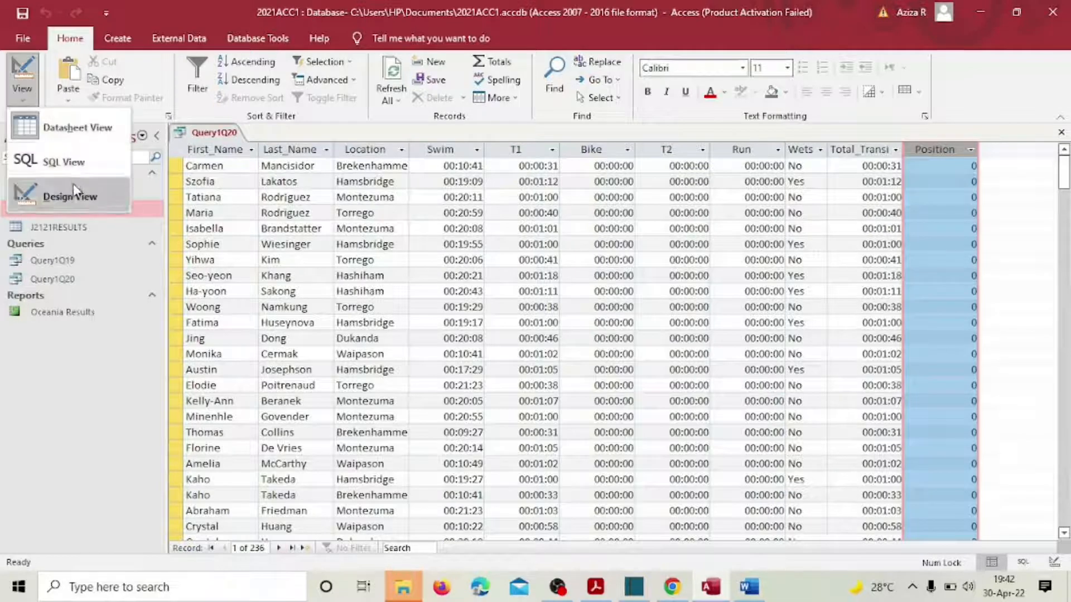
click(73, 189)
click(597, 587)
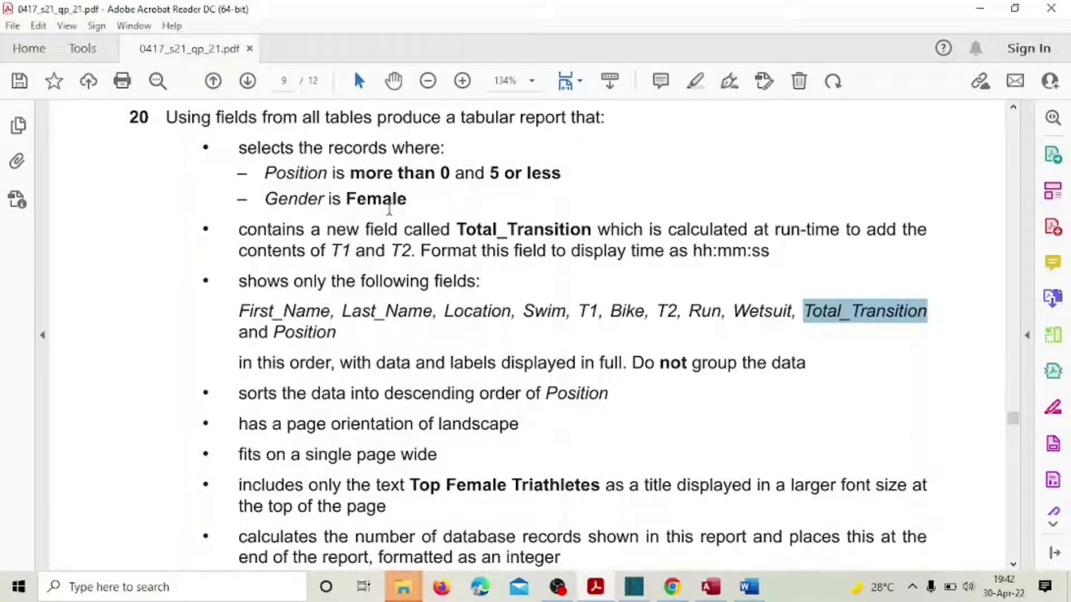
click(710, 587)
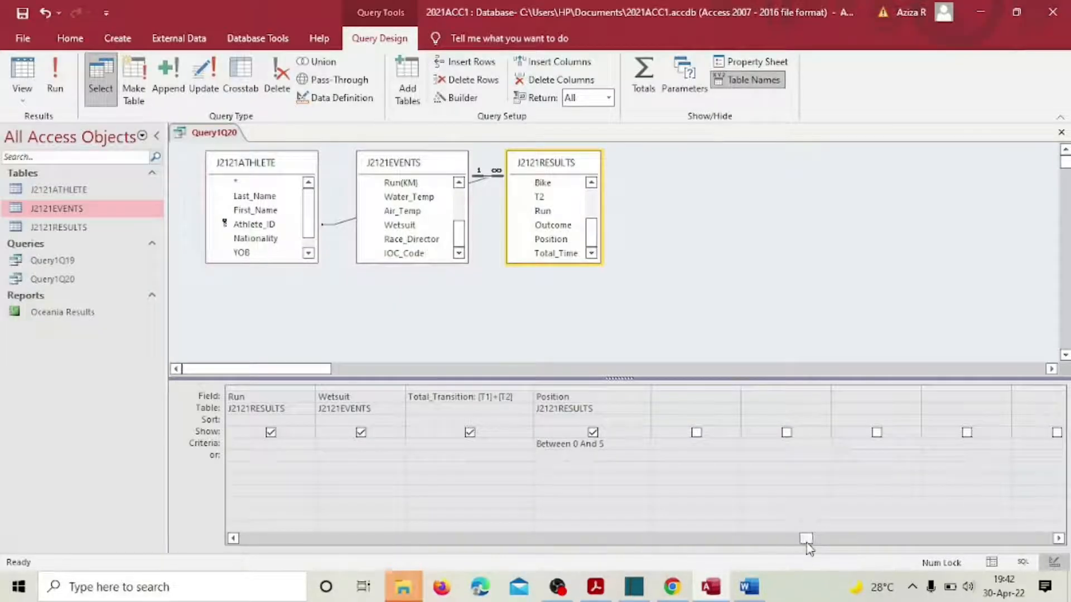
Step: Add J2121ATHLETE's Gender field with the criterion Female and run the query
drag(807, 542, 789, 527)
scroll(309, 245, down, 1)
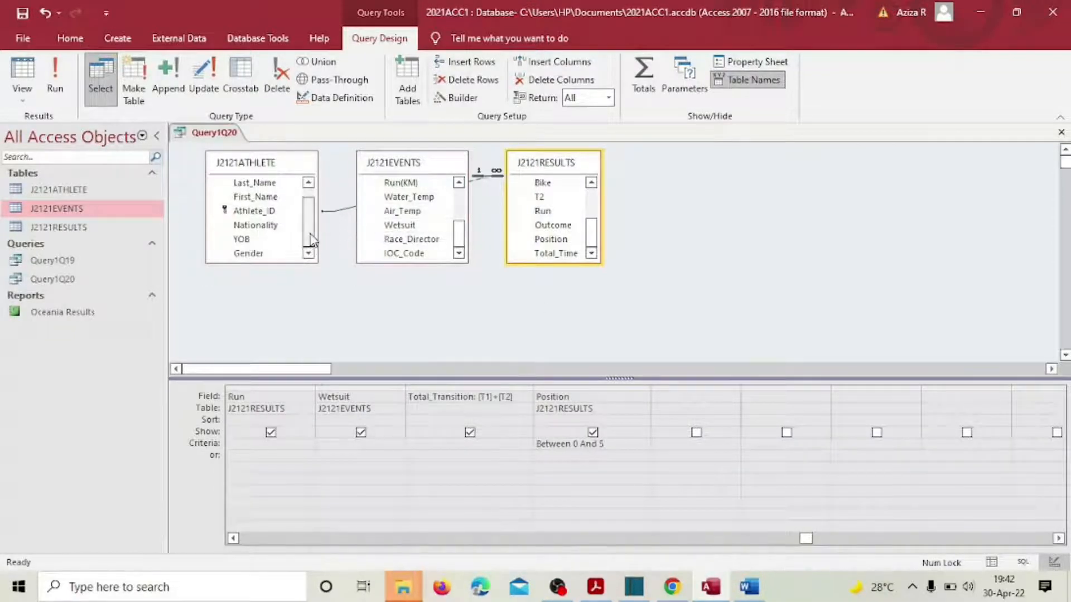
double_click(258, 252)
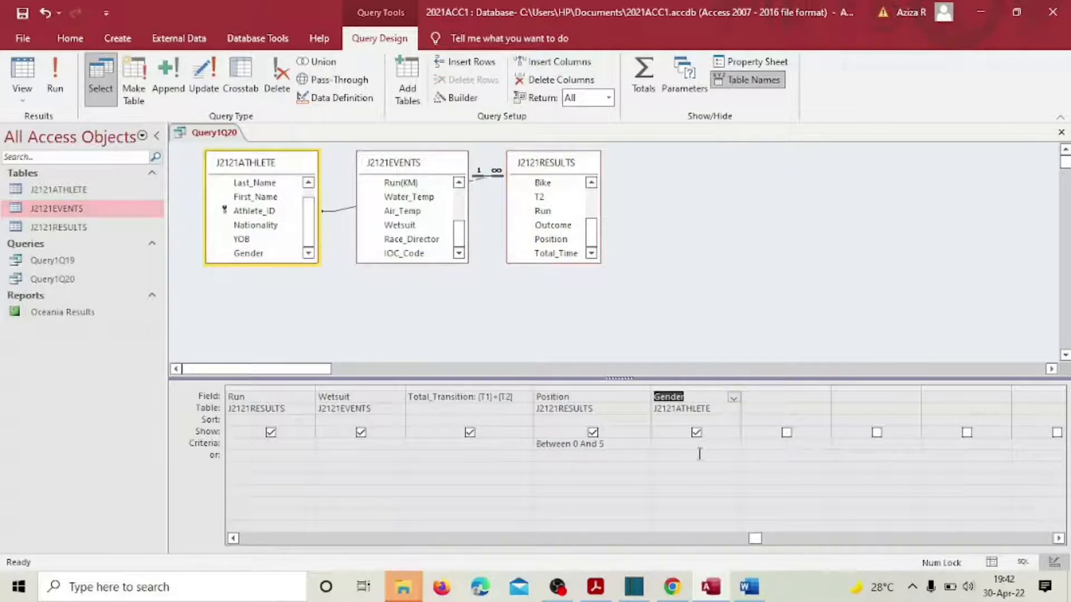
click(682, 447)
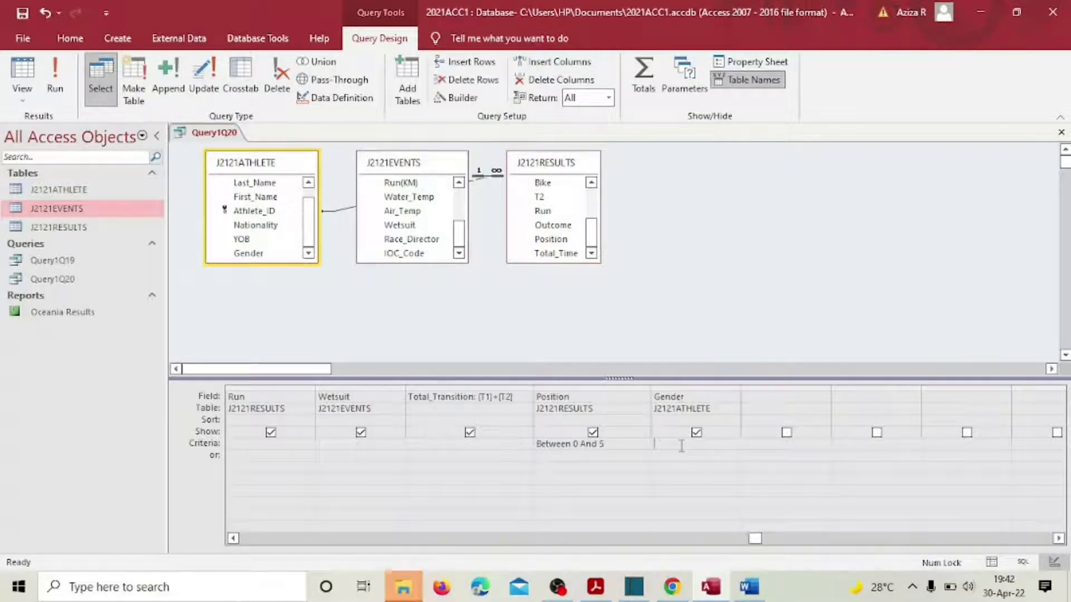
text(Fema)
text(e)
key(Tab)
click(55, 73)
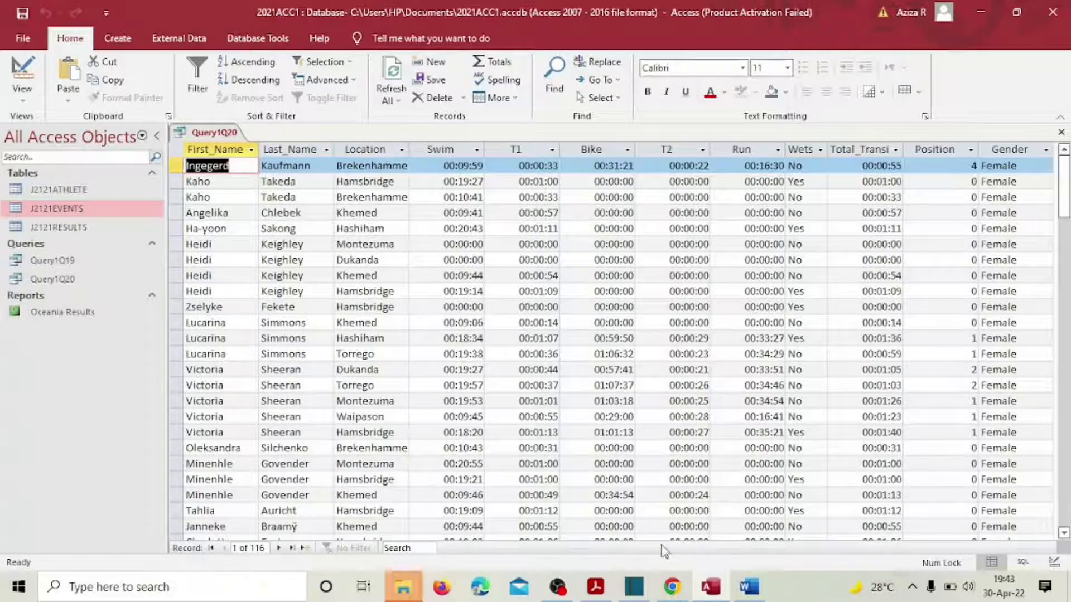
Step: Scan the Gender column of the 116 results to confirm every record is Female
click(1023, 150)
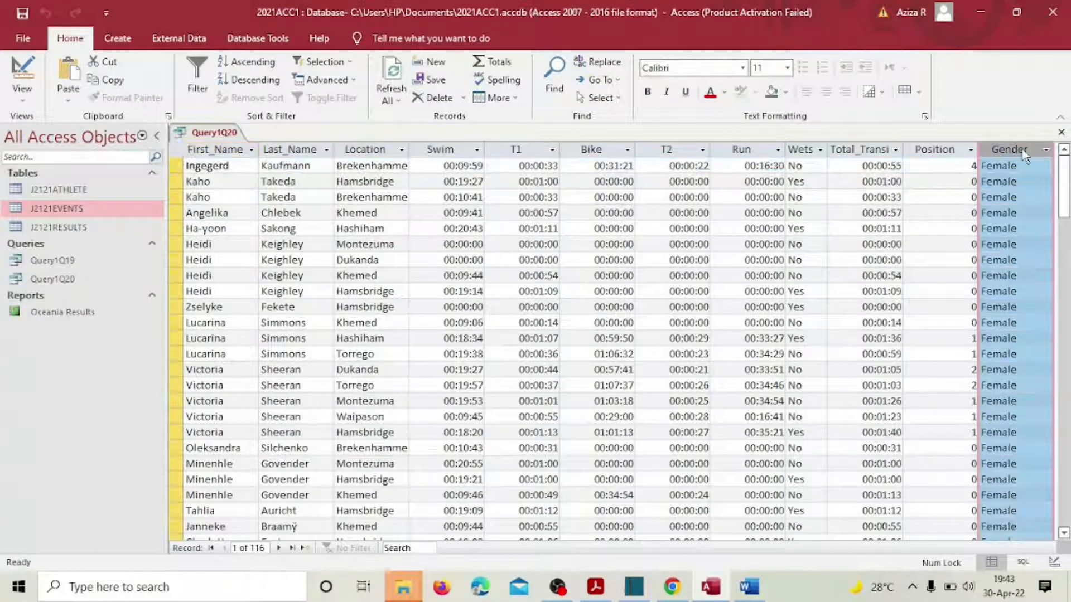
drag(1066, 217, 1035, 162)
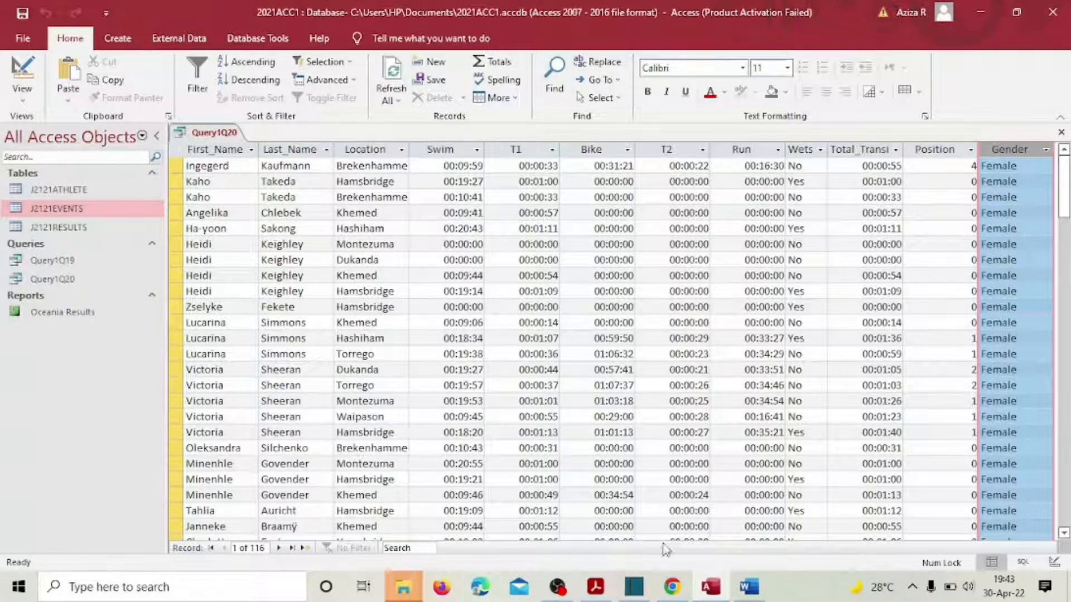
scroll(1018, 271, down, 20)
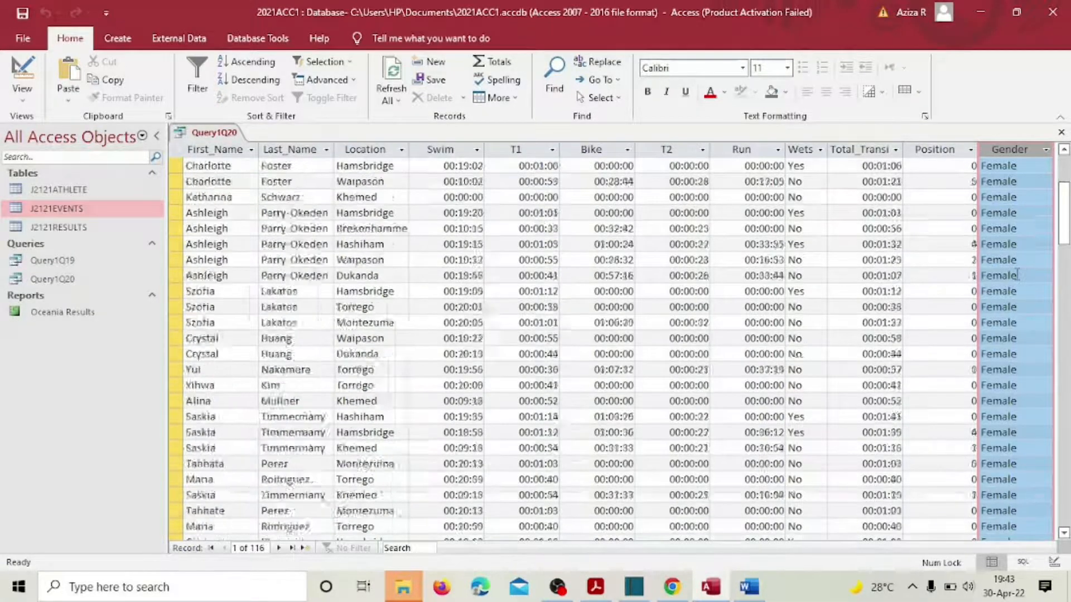
scroll(1018, 273, up, 5)
scroll(1018, 273, up, 20)
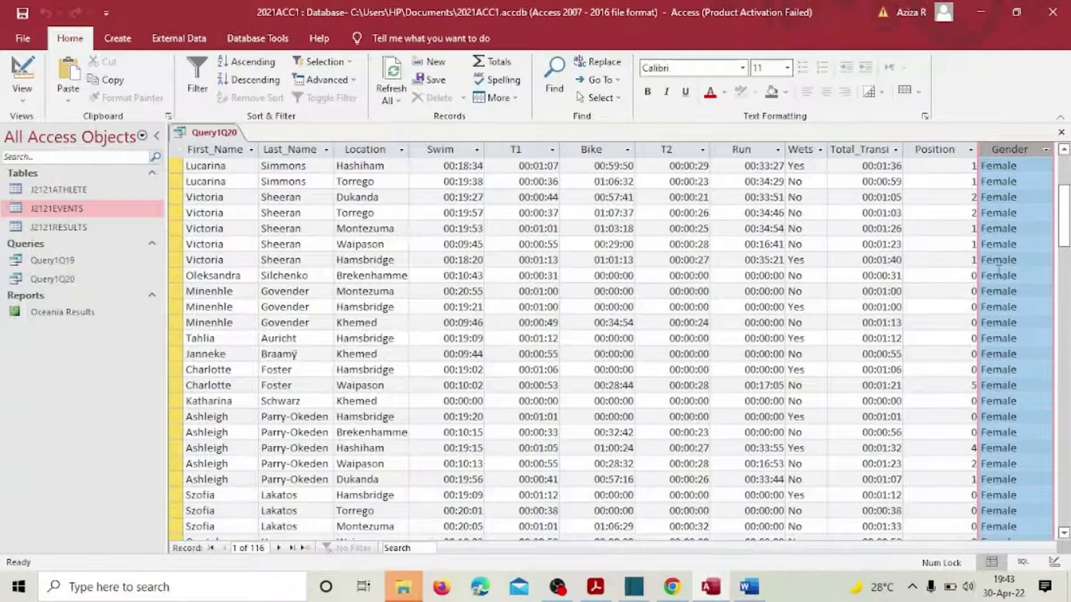
scroll(999, 259, up, 4)
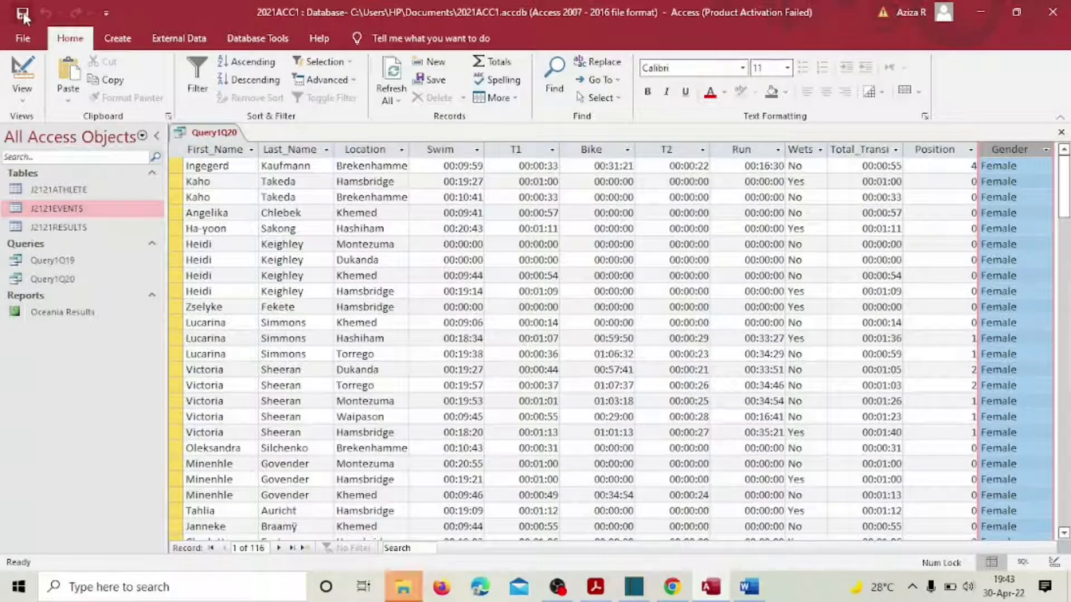
Step: Highlight the record criteria and Total_Transition requirements in the exam PDF
click(595, 587)
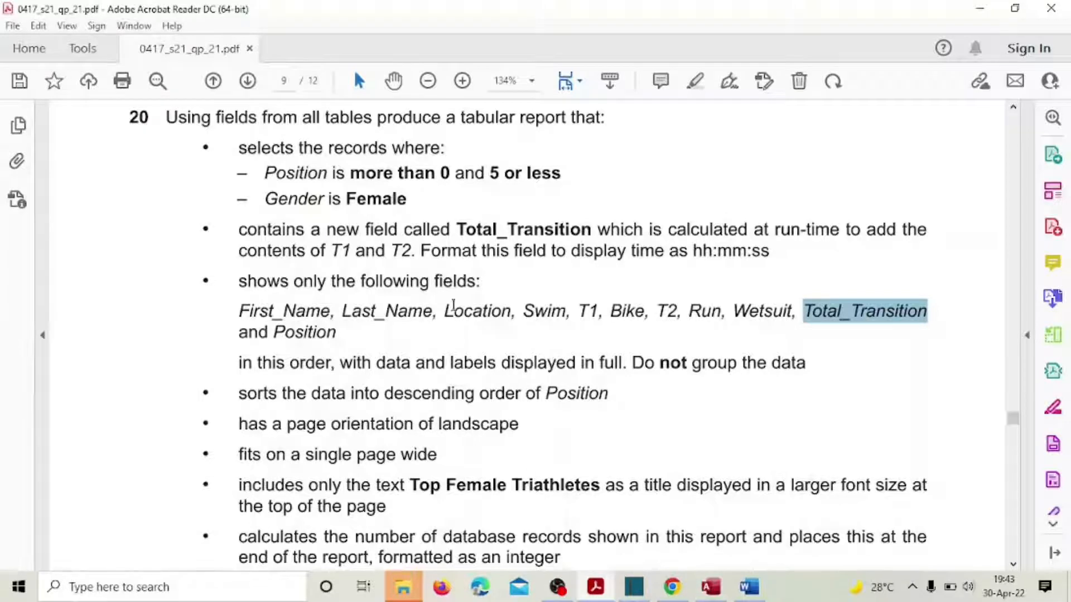
drag(197, 140, 342, 336)
click(355, 311)
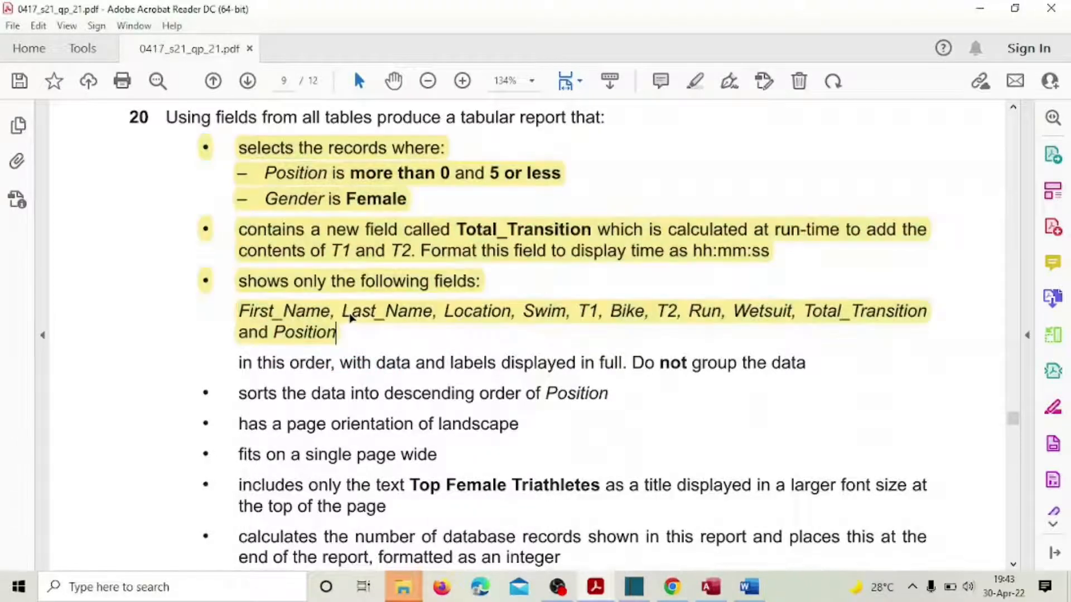
click(345, 335)
Step: Highlight the field-order requirement in the PDF and return to Access
scroll(353, 335, down, 1)
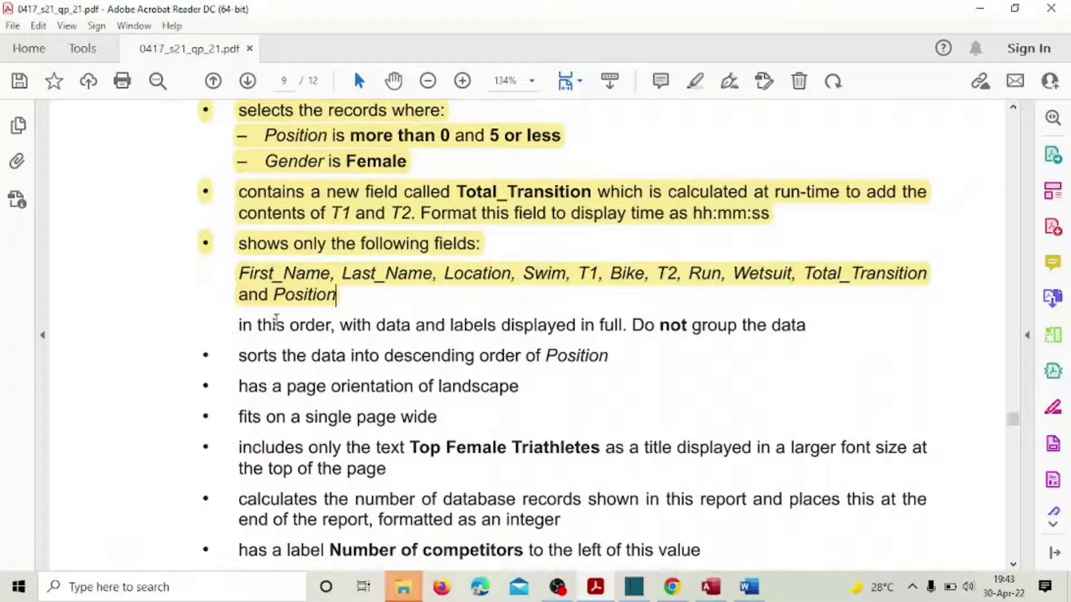
drag(238, 325, 657, 329)
click(663, 297)
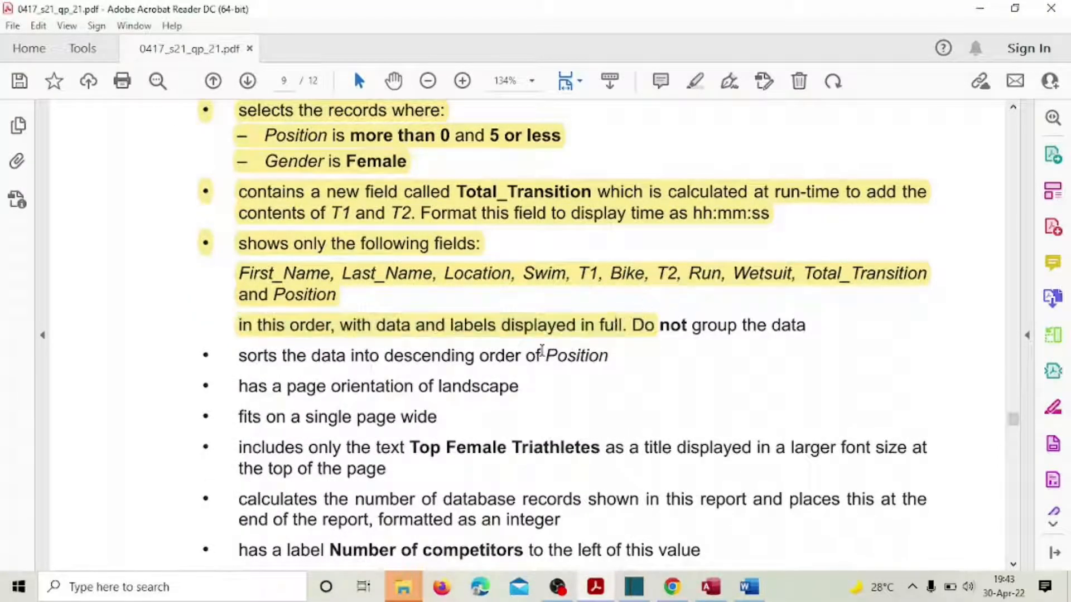
scroll(541, 351, down, 4)
click(710, 587)
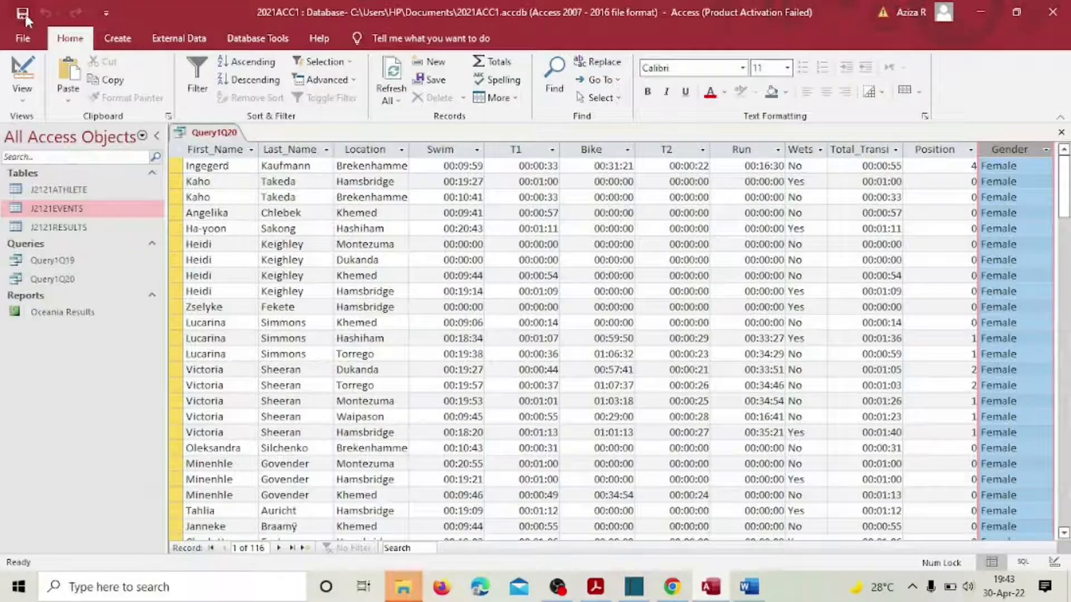
Step: Close the query and start a Report Wizard using all Query1Q20 fields
click(1062, 133)
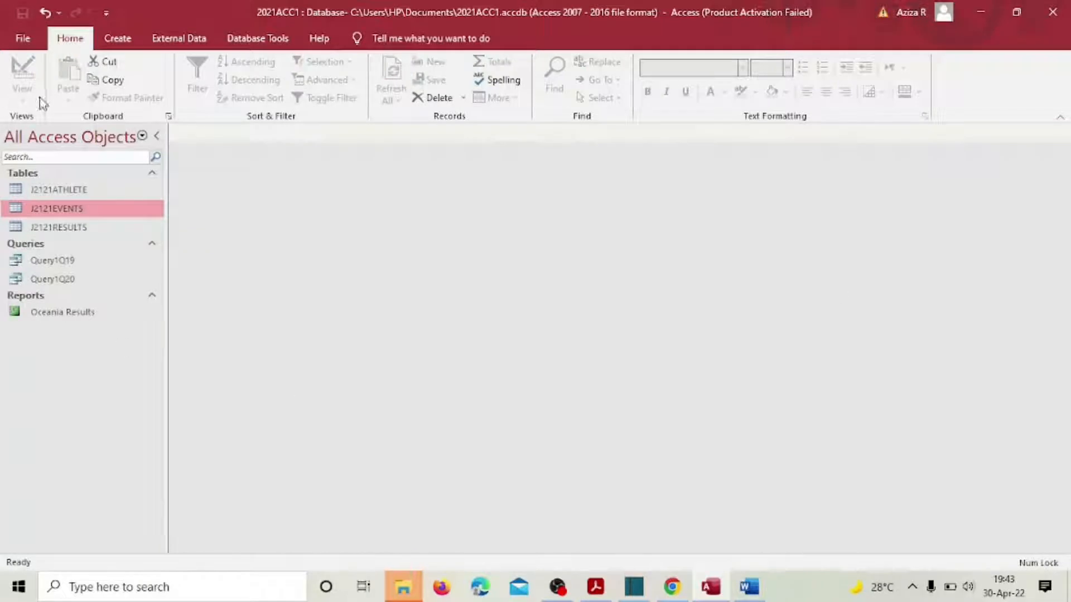
click(102, 40)
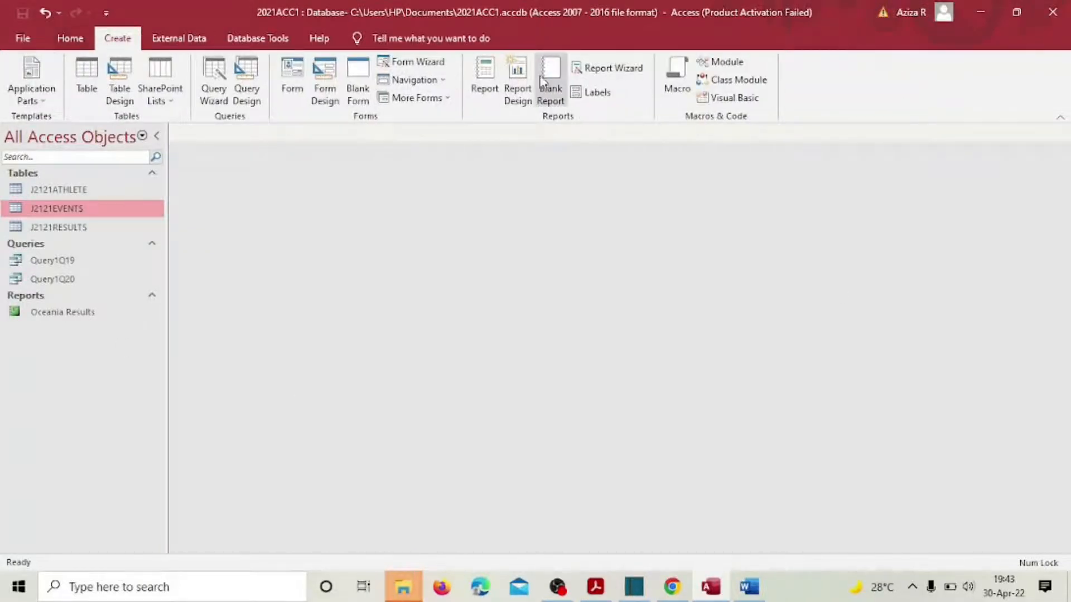
click(608, 71)
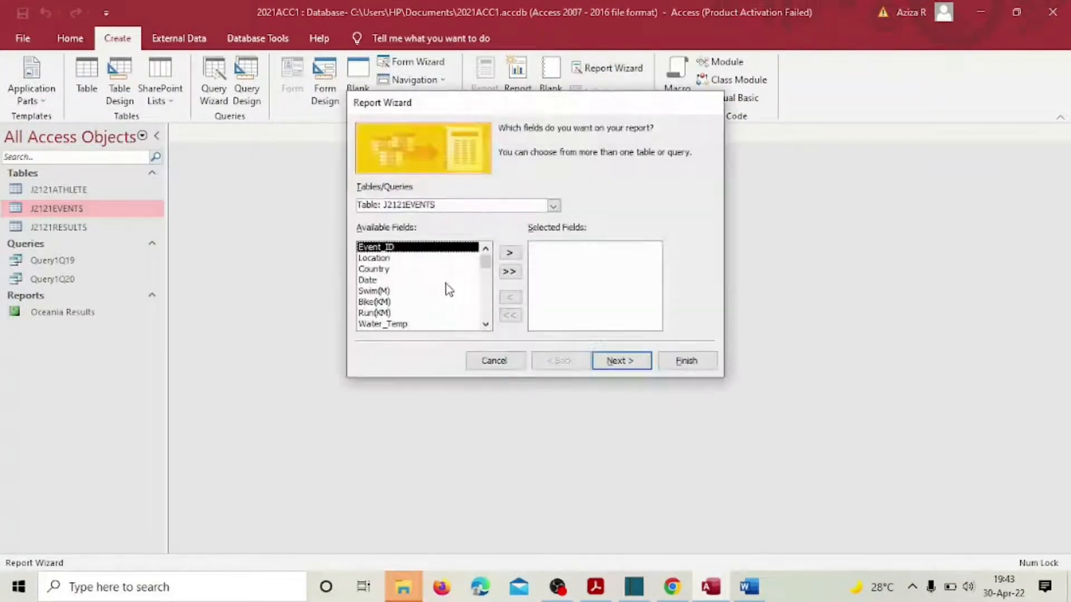
click(553, 208)
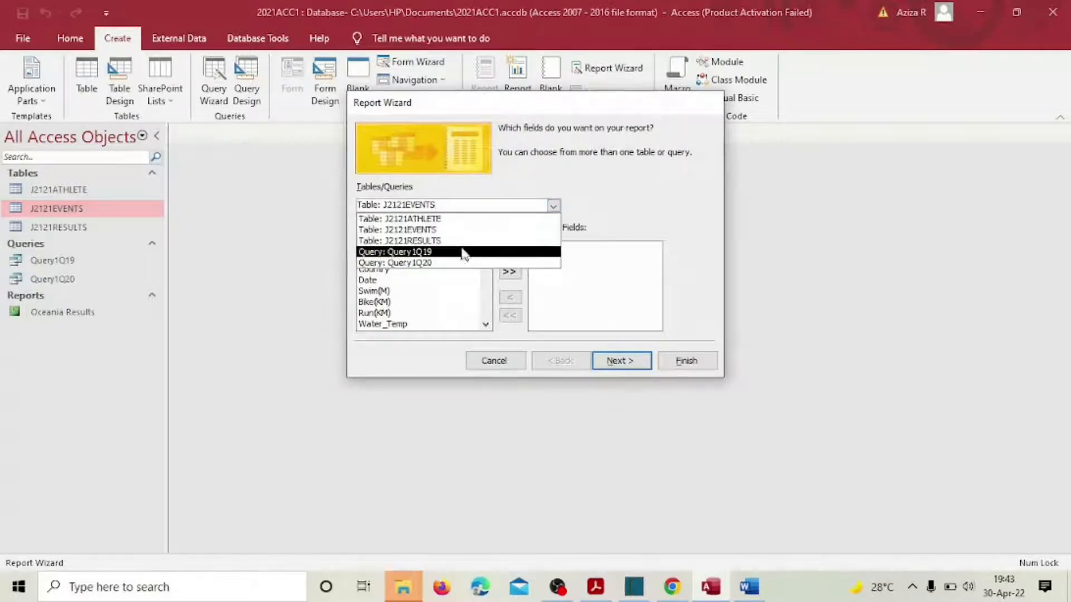
click(450, 264)
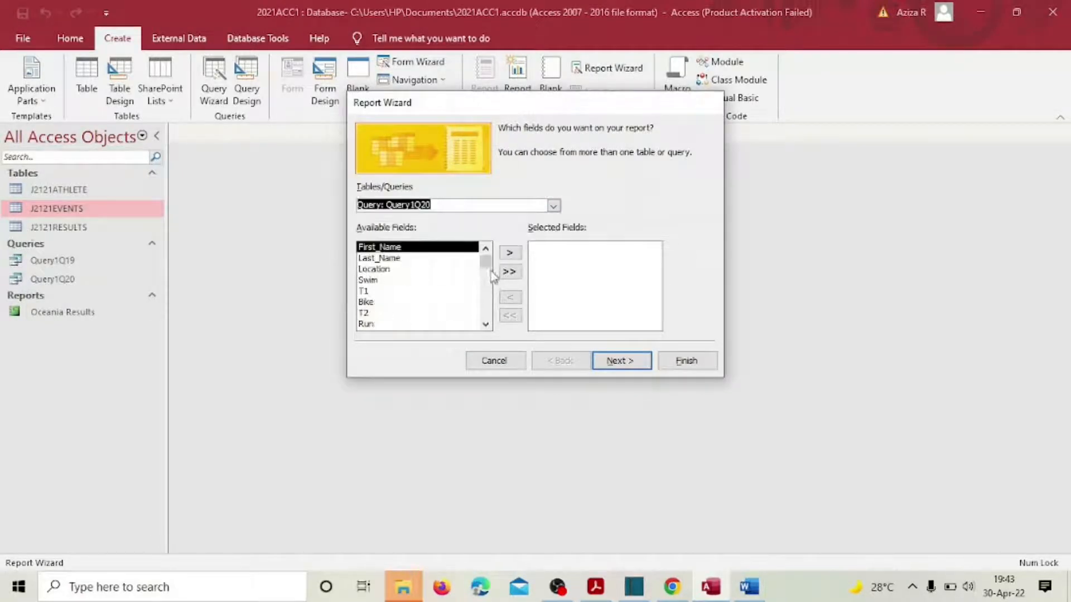
click(509, 272)
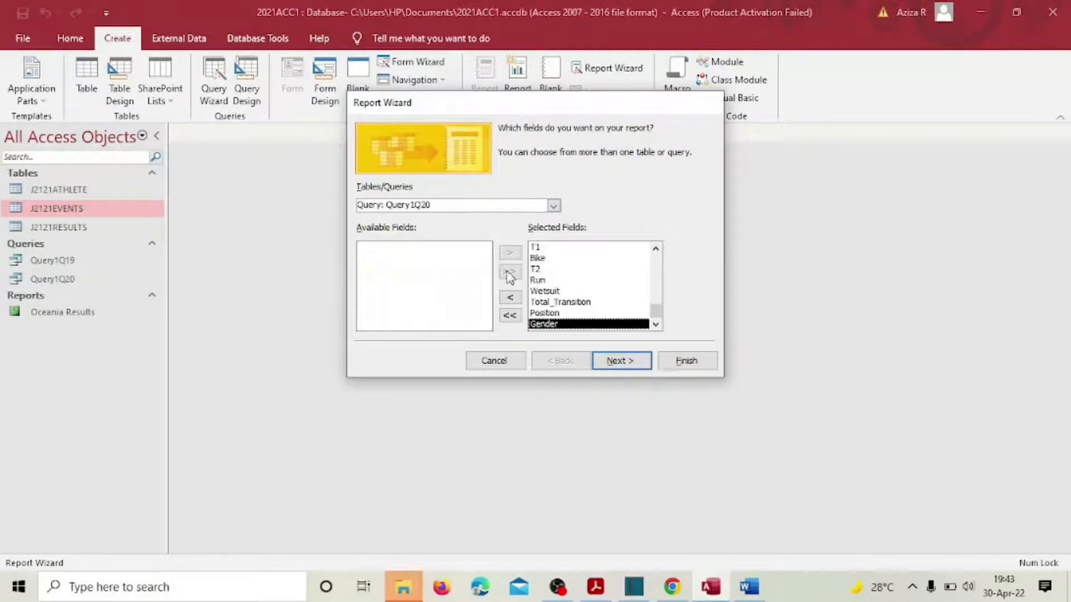
Step: View the data by J2121RESULTS with no grouping, advancing to the sort step
click(623, 361)
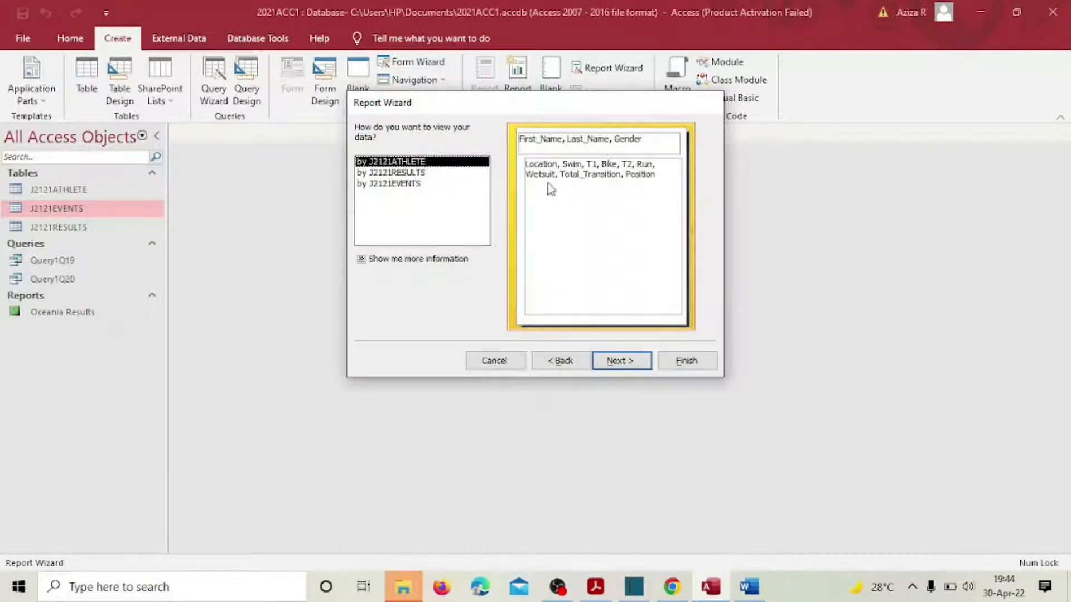
click(409, 173)
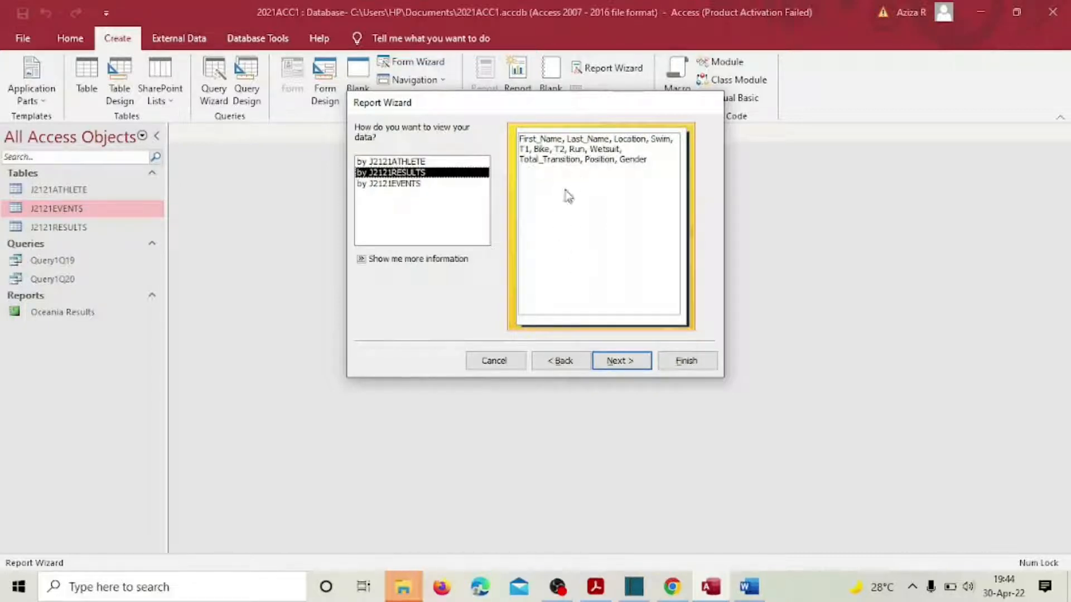
click(619, 365)
click(621, 365)
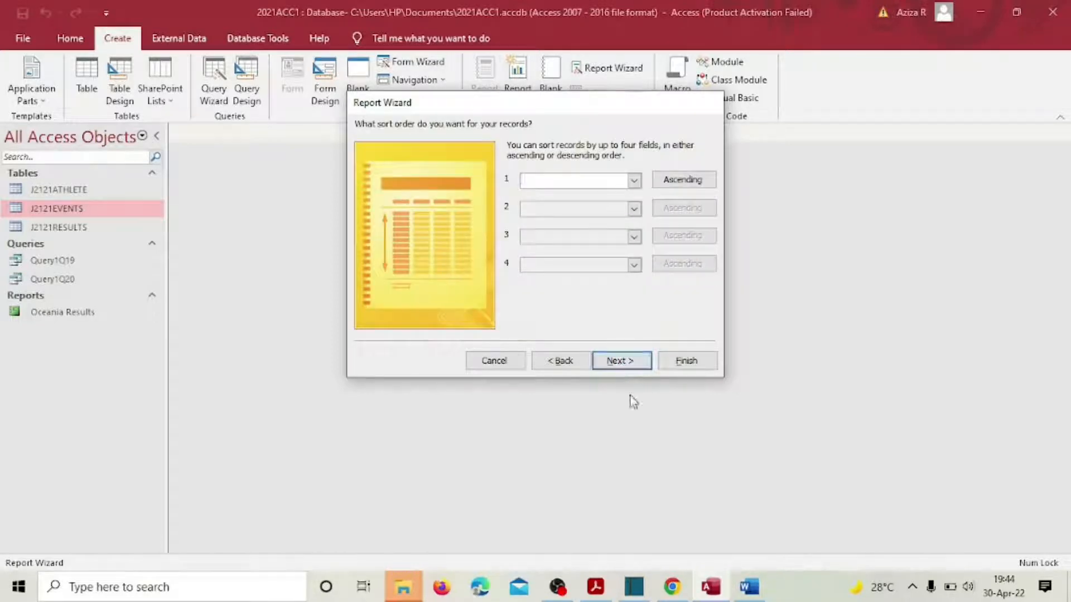
Step: Sort the report by Position in descending order
click(596, 587)
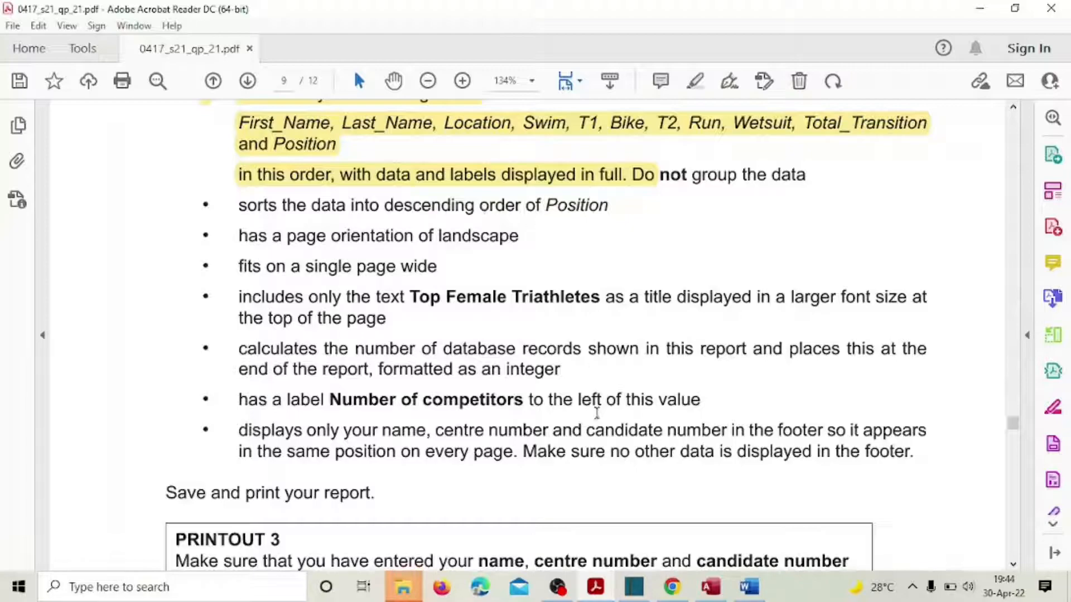
click(711, 587)
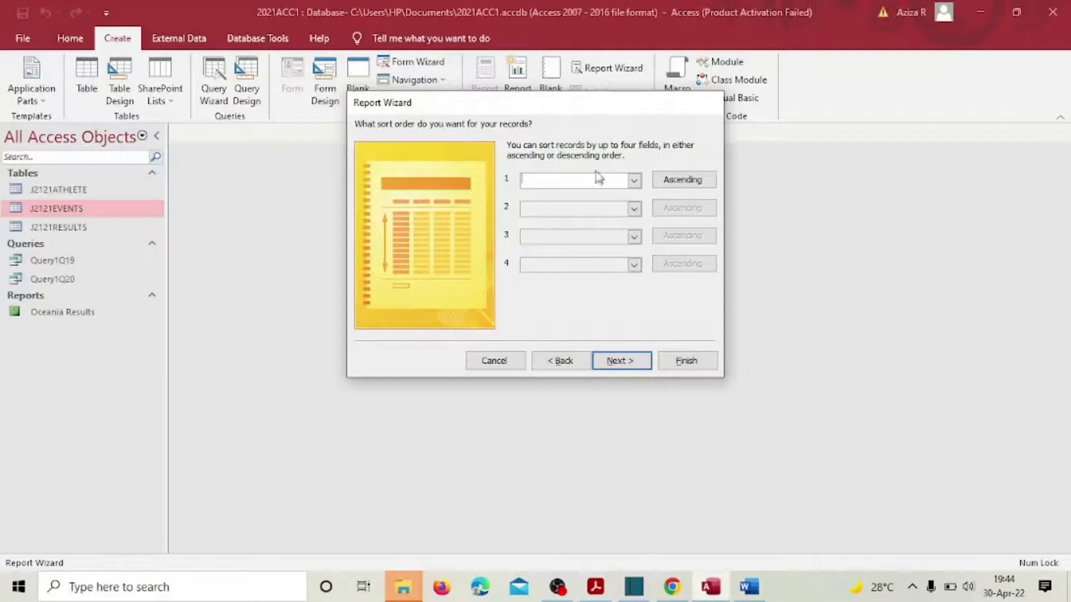
click(685, 179)
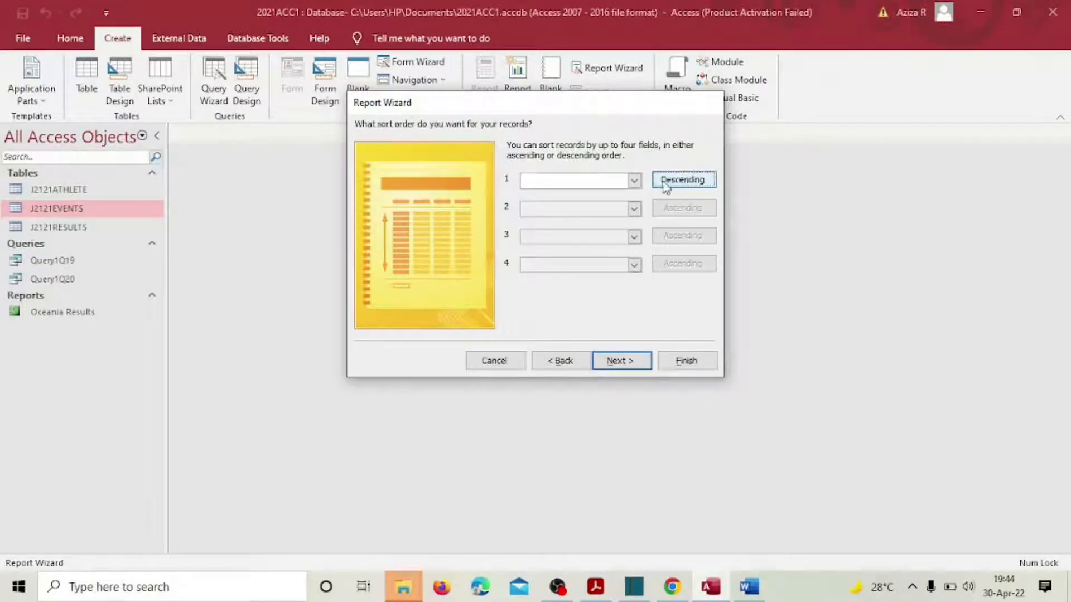
click(635, 180)
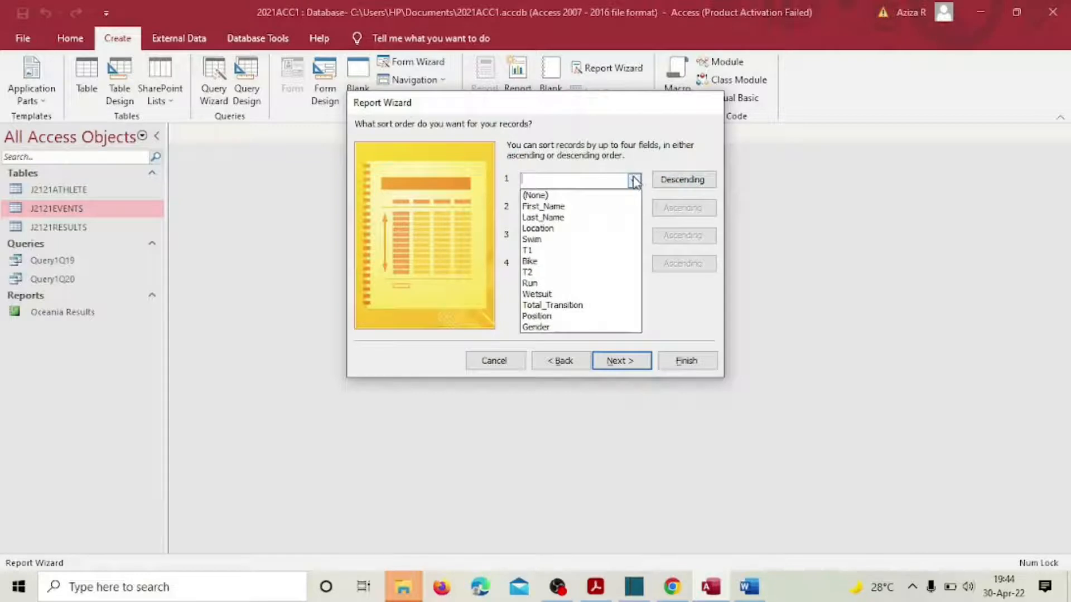
click(548, 316)
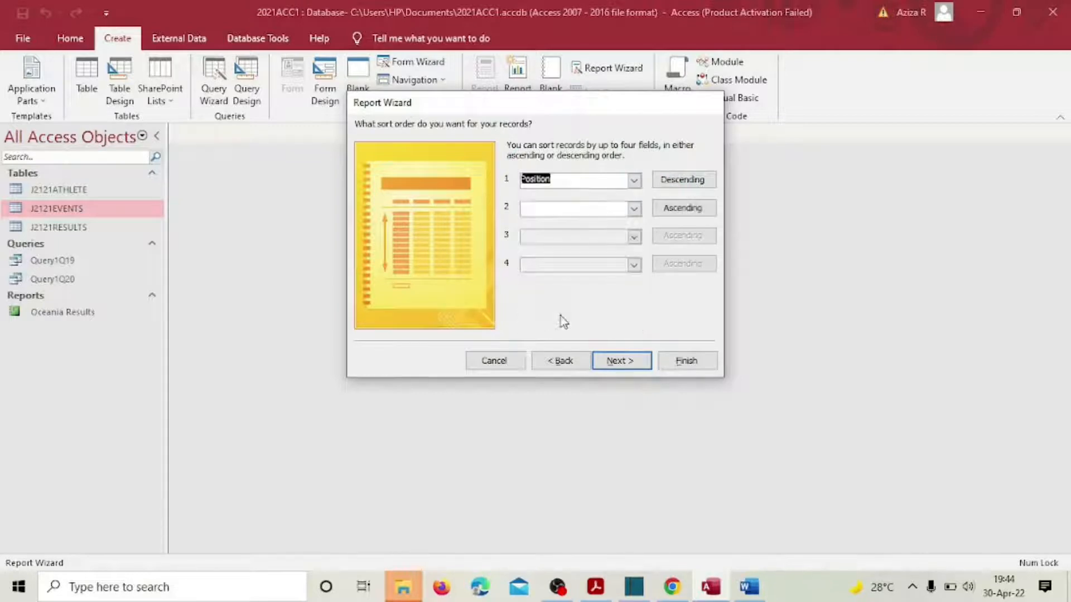
click(624, 362)
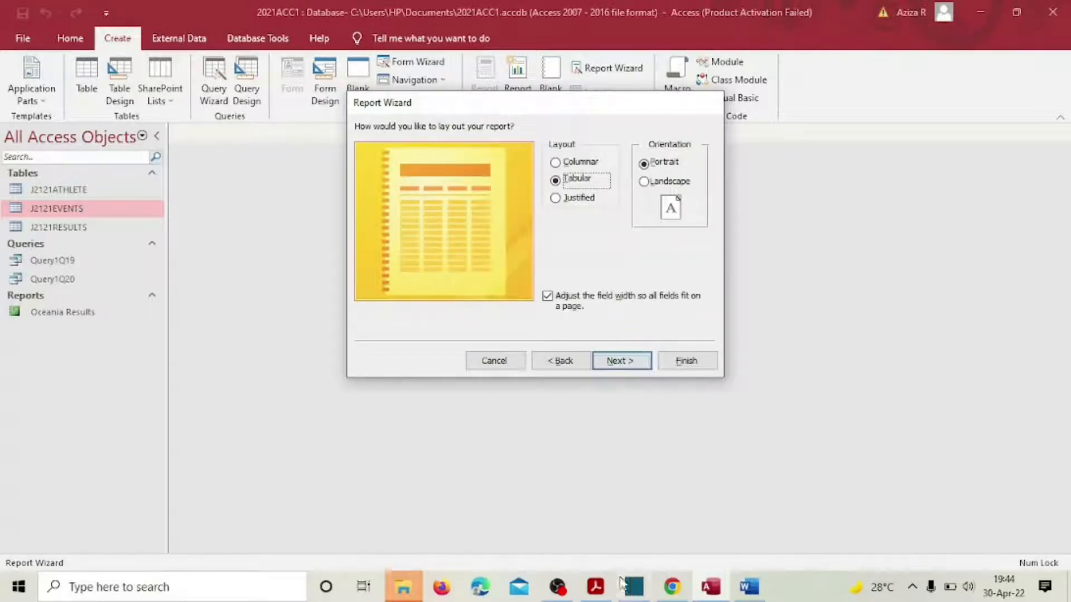
Step: Choose landscape orientation with the Tabular layout and advance to the title page
click(596, 587)
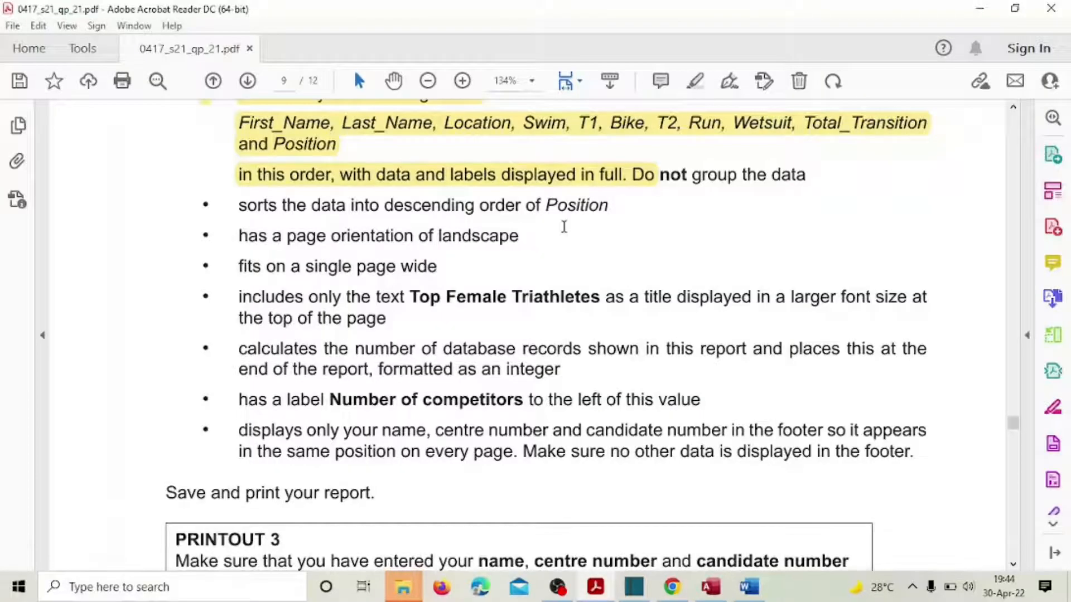
double_click(485, 237)
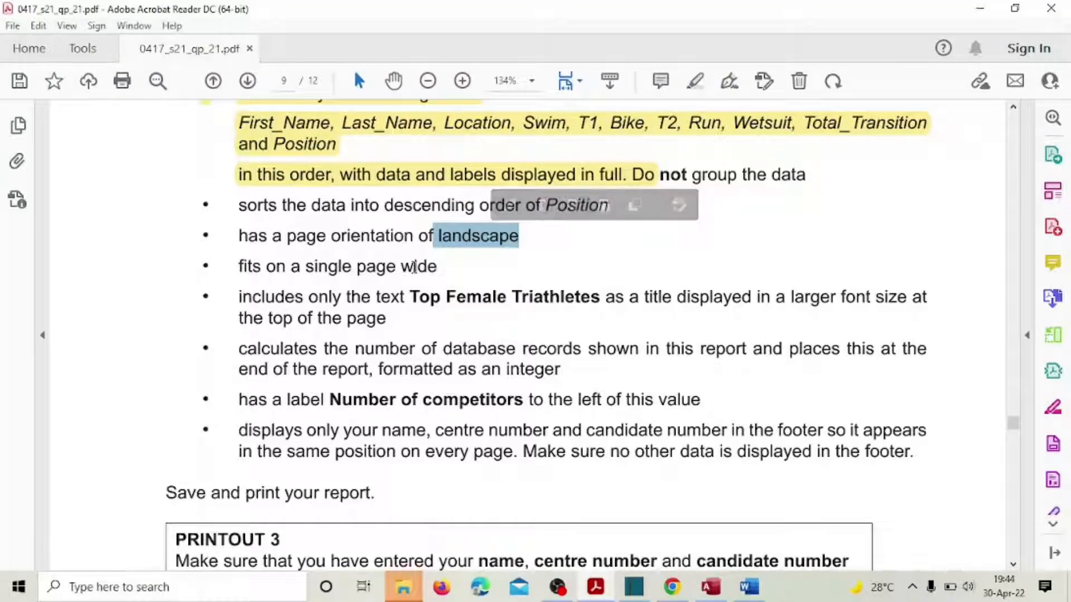
drag(387, 268, 377, 268)
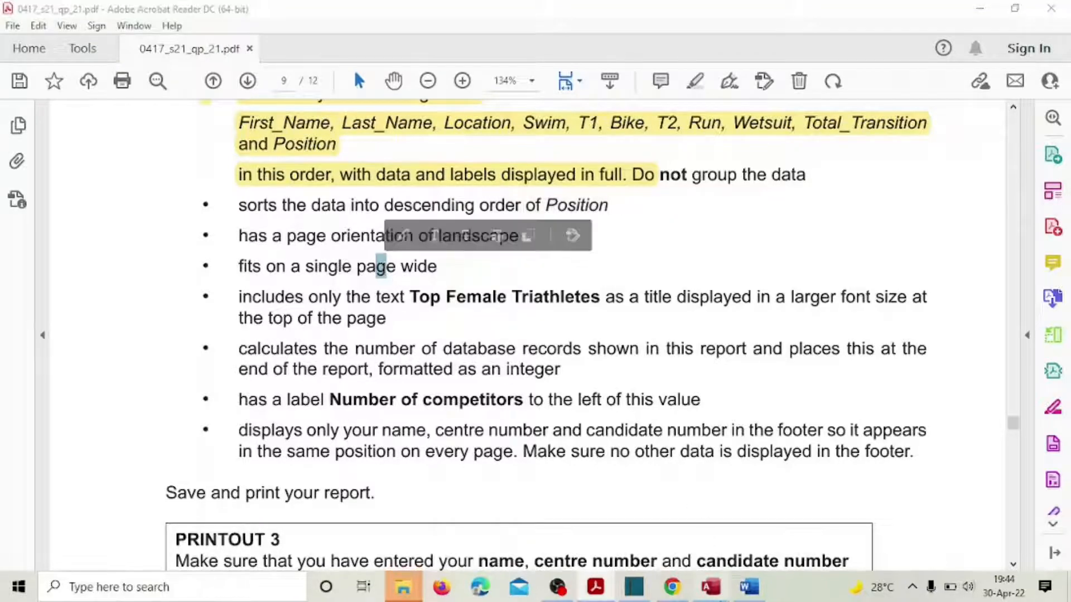
click(710, 587)
click(645, 183)
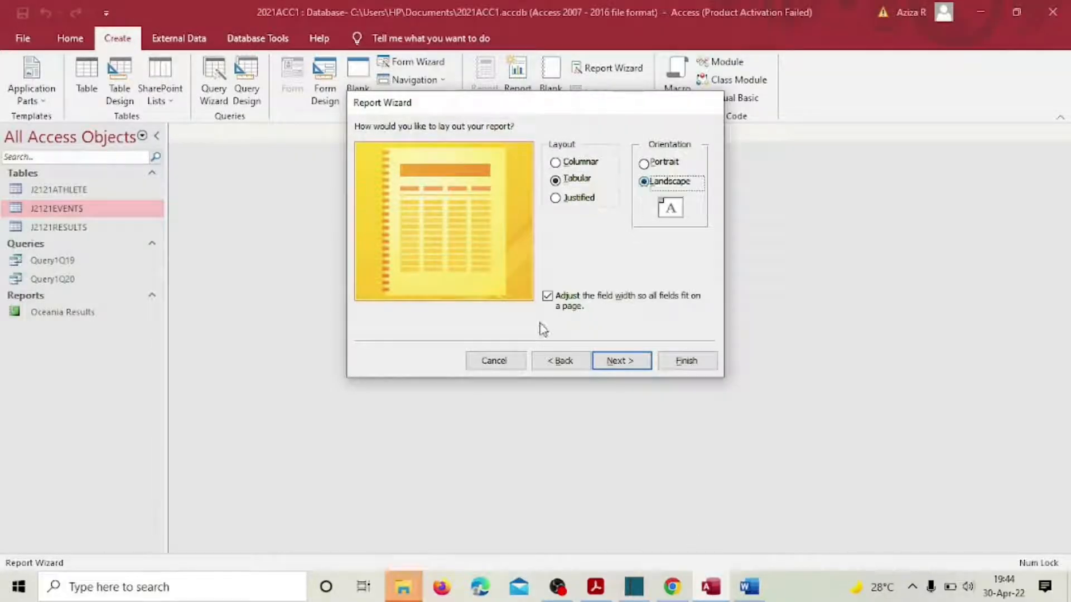
click(621, 363)
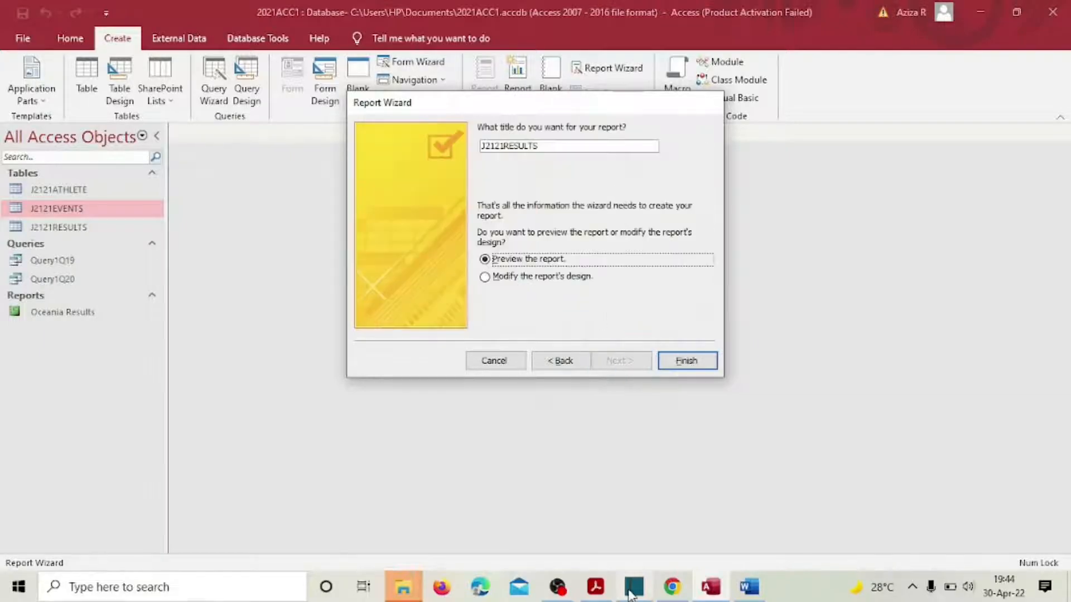
Step: Title the report 'Top Female Triathletes', choose to modify its design, and finish the wizard
click(596, 587)
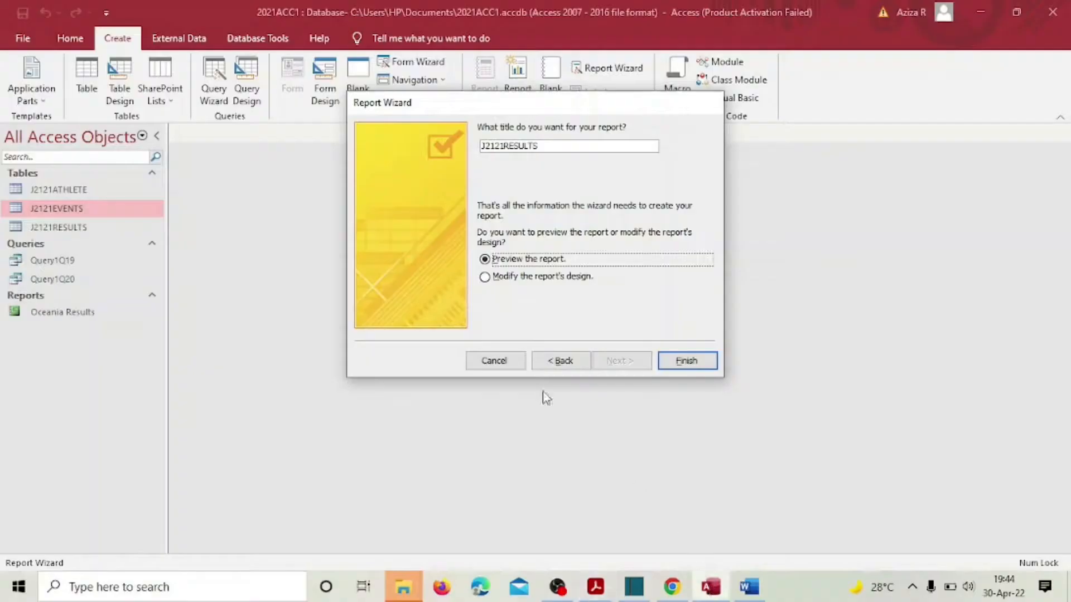
click(710, 587)
drag(537, 147, 449, 147)
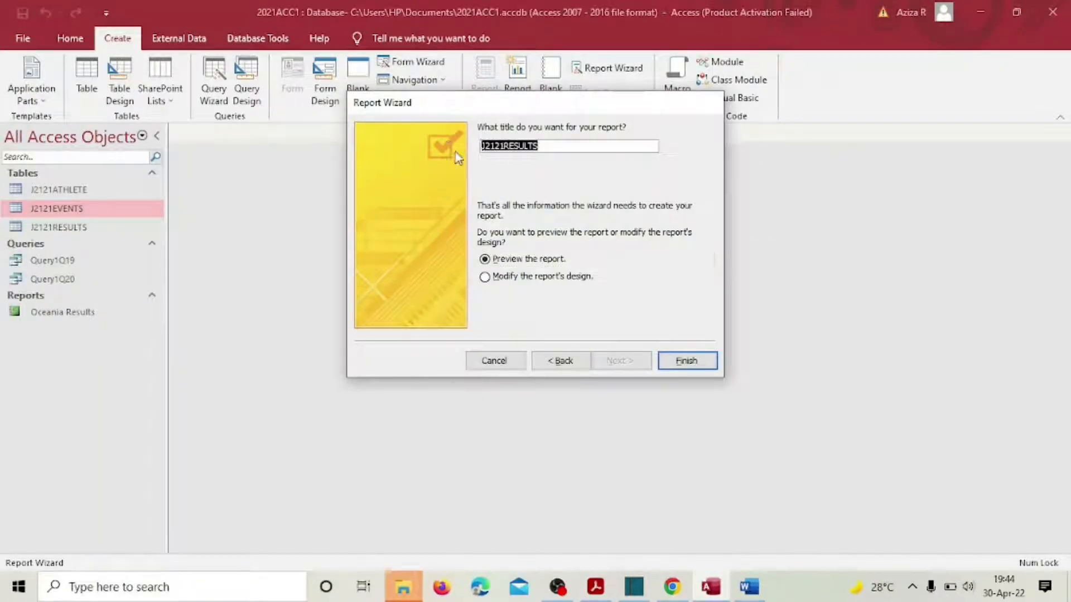
text(Top Female Triathletes)
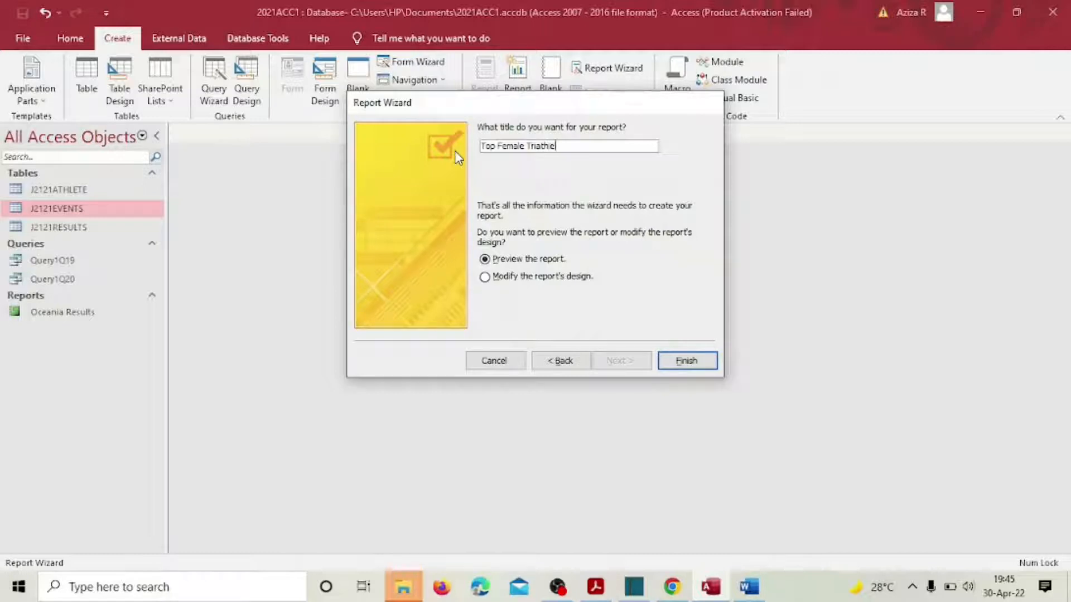
click(559, 277)
click(688, 360)
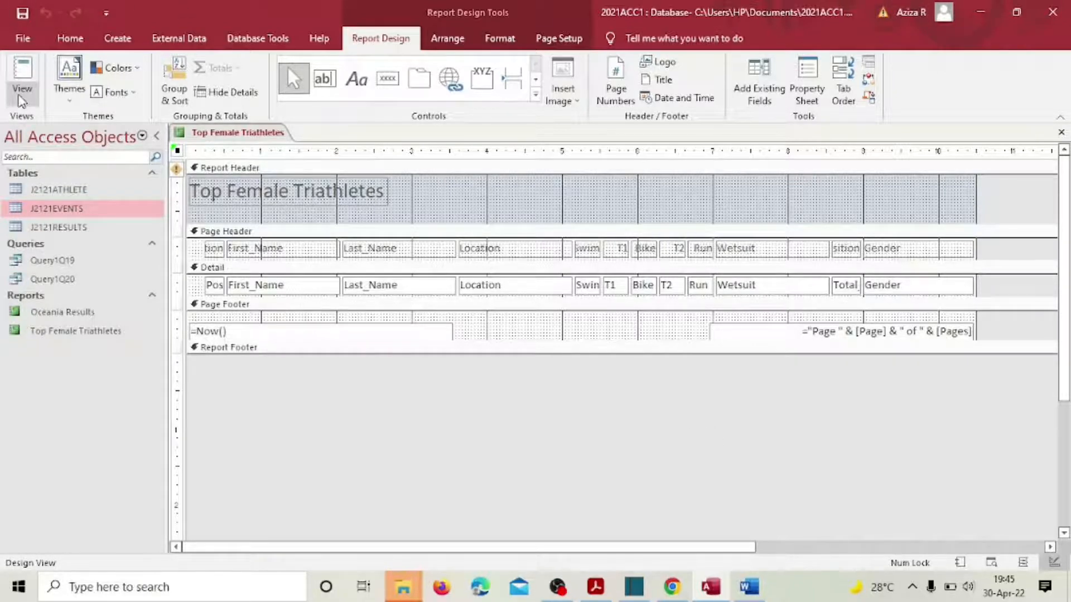
Step: Switch the report to Layout View
click(21, 98)
click(53, 195)
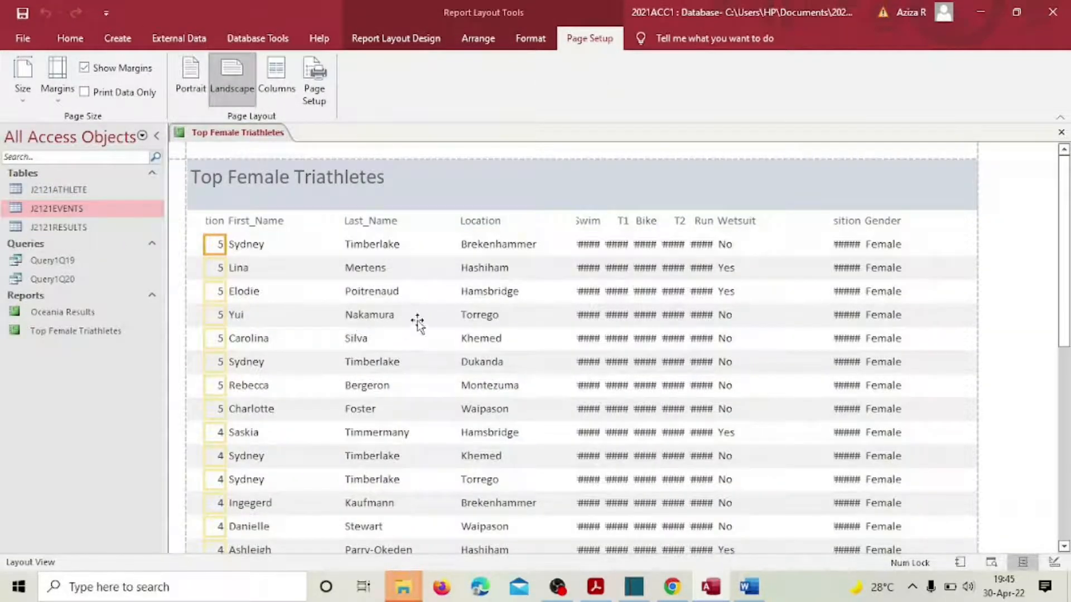
scroll(462, 379, down, 3)
scroll(462, 380, up, 3)
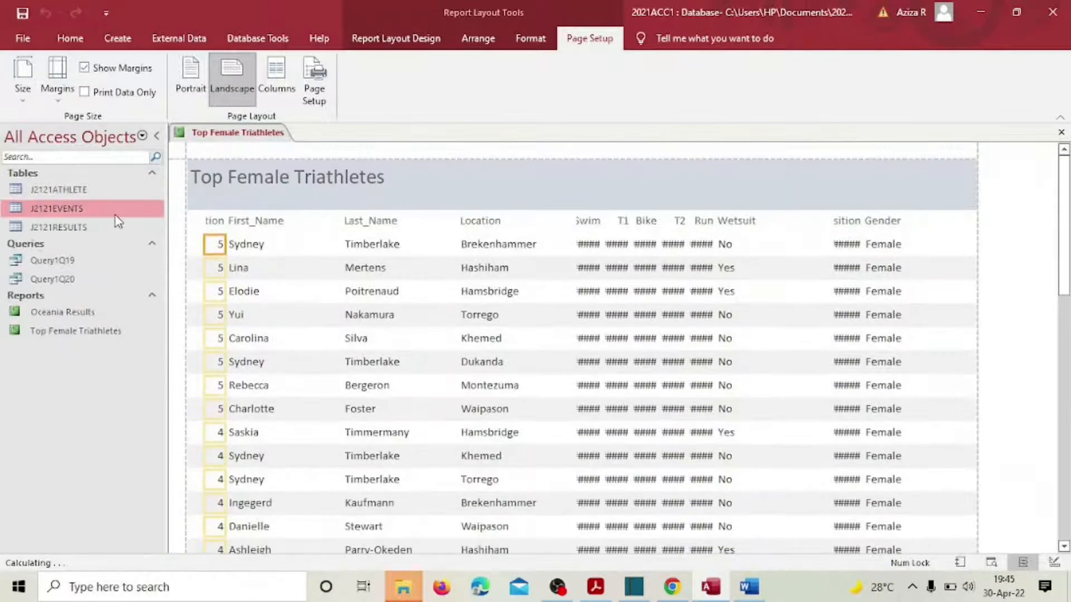
Step: Narrow the First_Name heading and line its data up beside the Position column
click(234, 223)
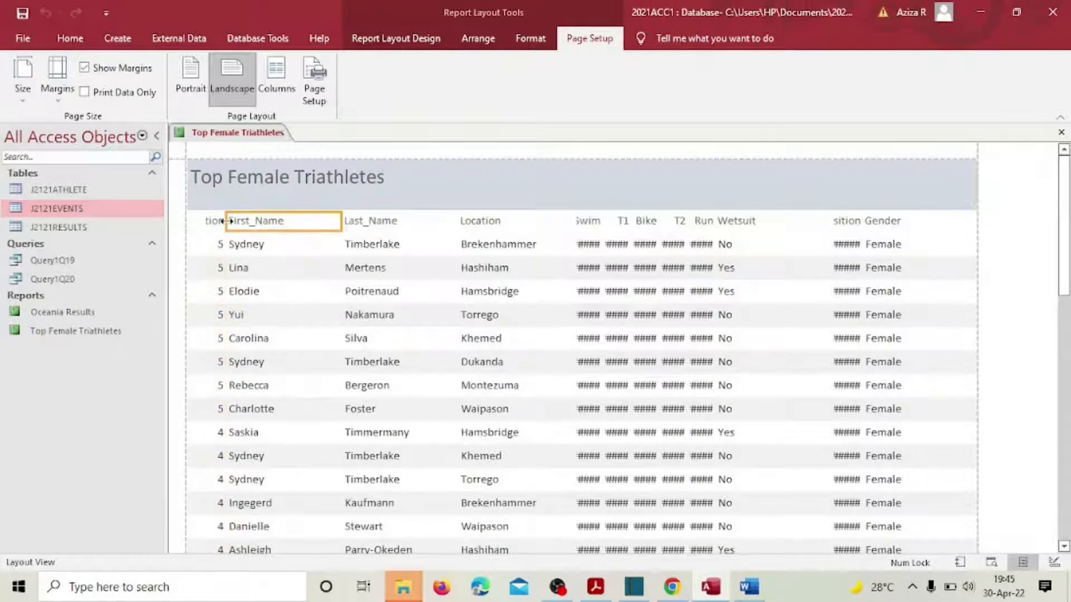
drag(226, 221, 246, 222)
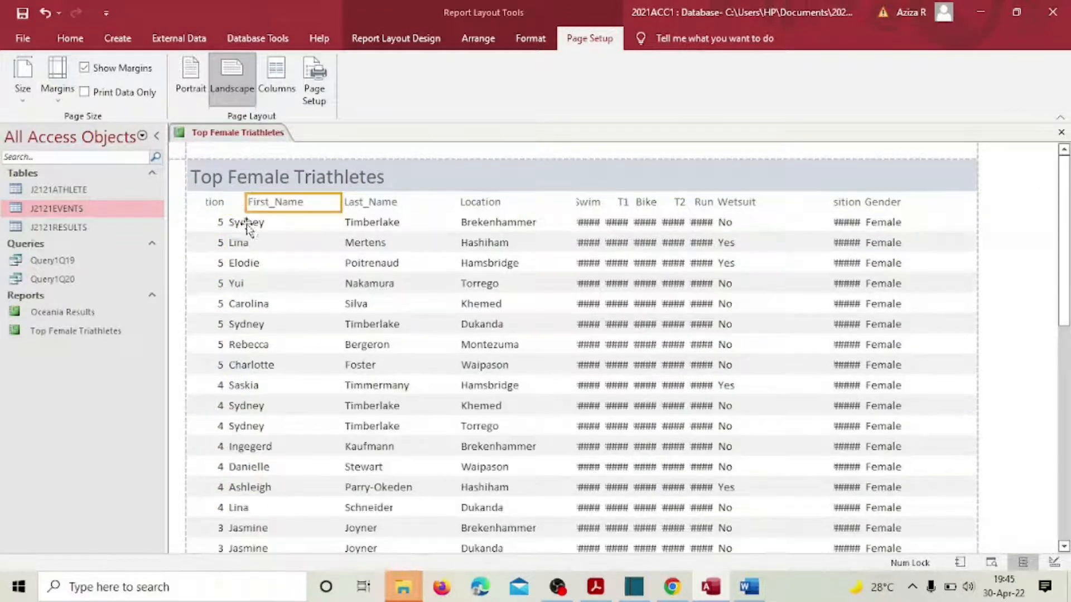
click(214, 204)
click(236, 222)
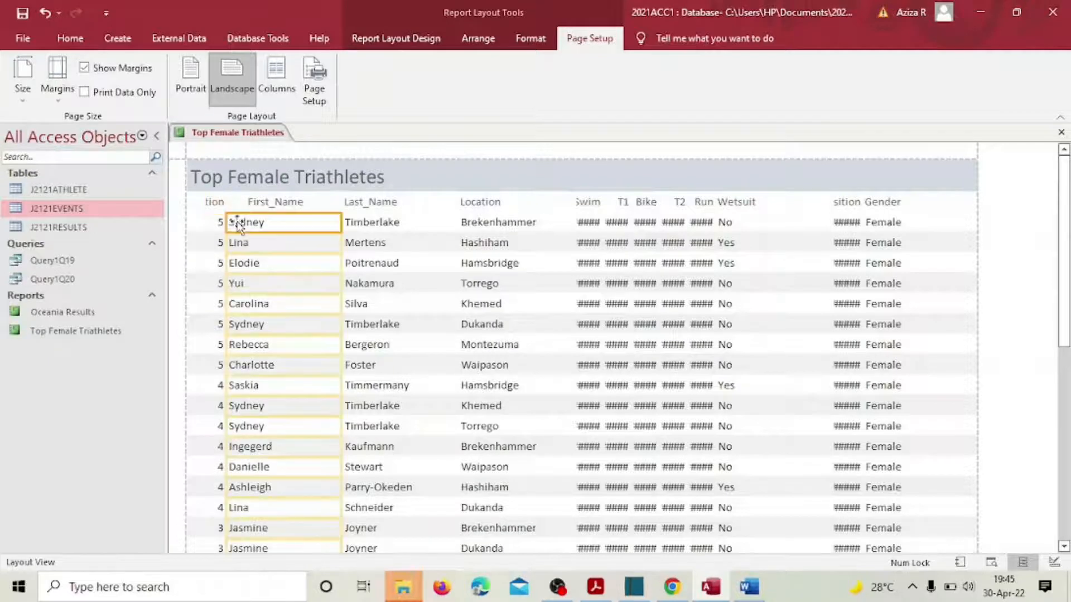
drag(244, 224, 191, 202)
click(217, 201)
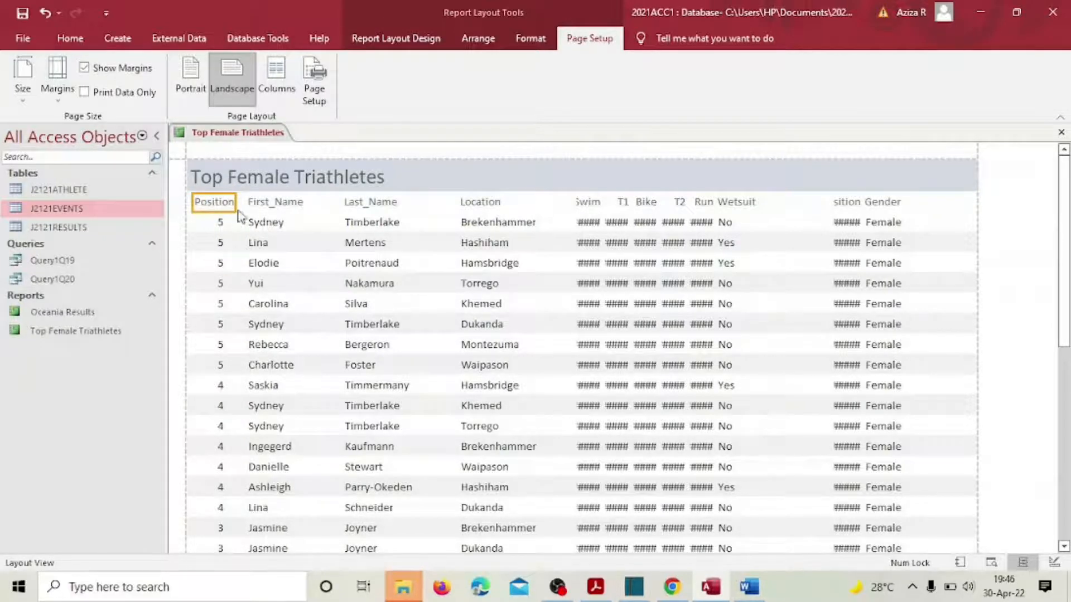
click(219, 201)
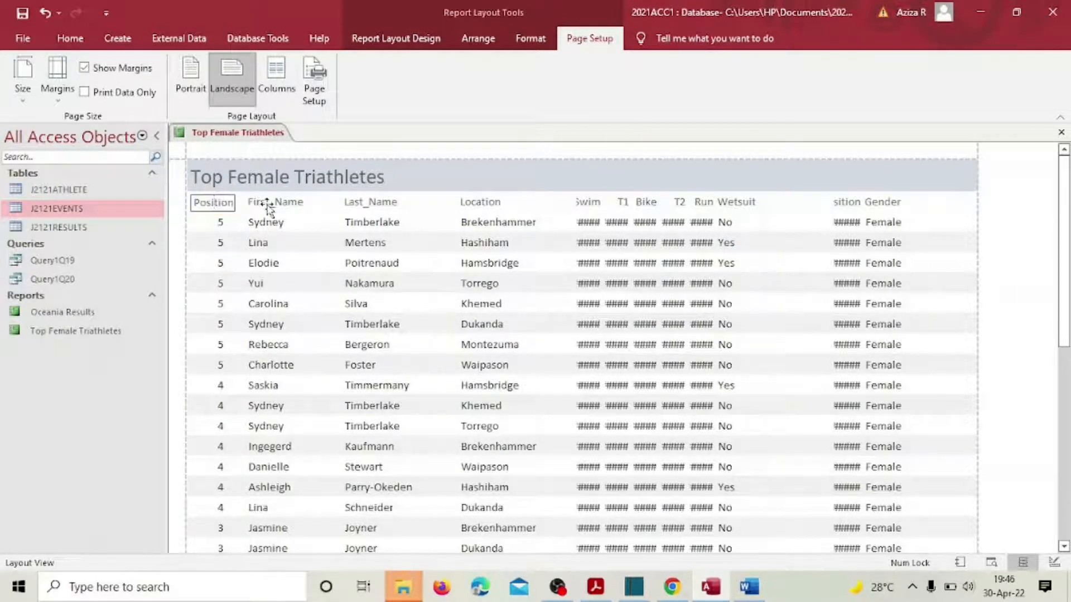
Step: Narrow the Last_Name heading and data column and shift them left
click(357, 203)
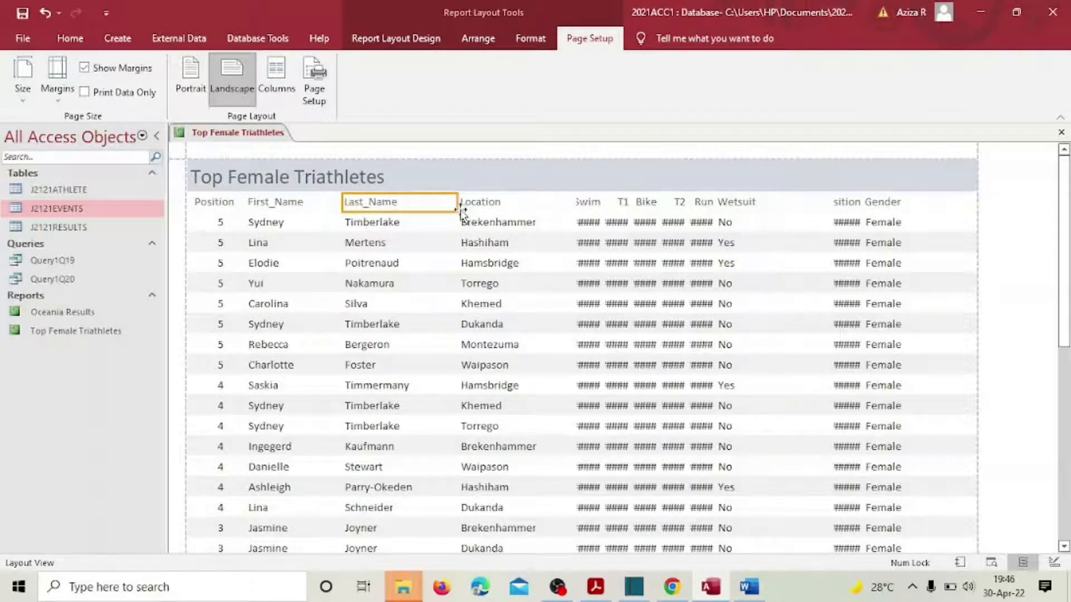
drag(455, 204, 409, 208)
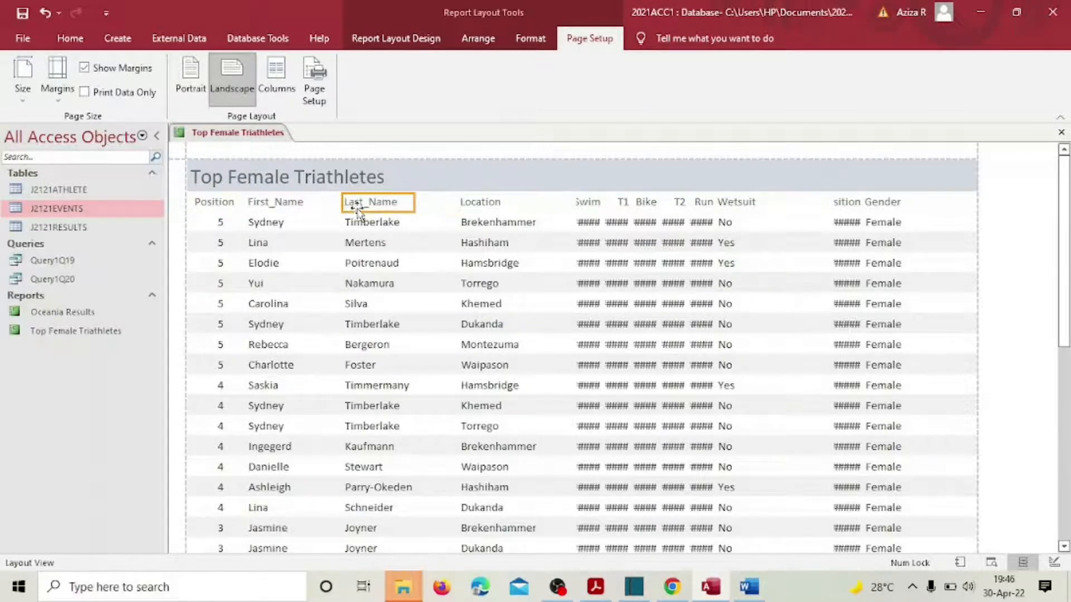
click(351, 223)
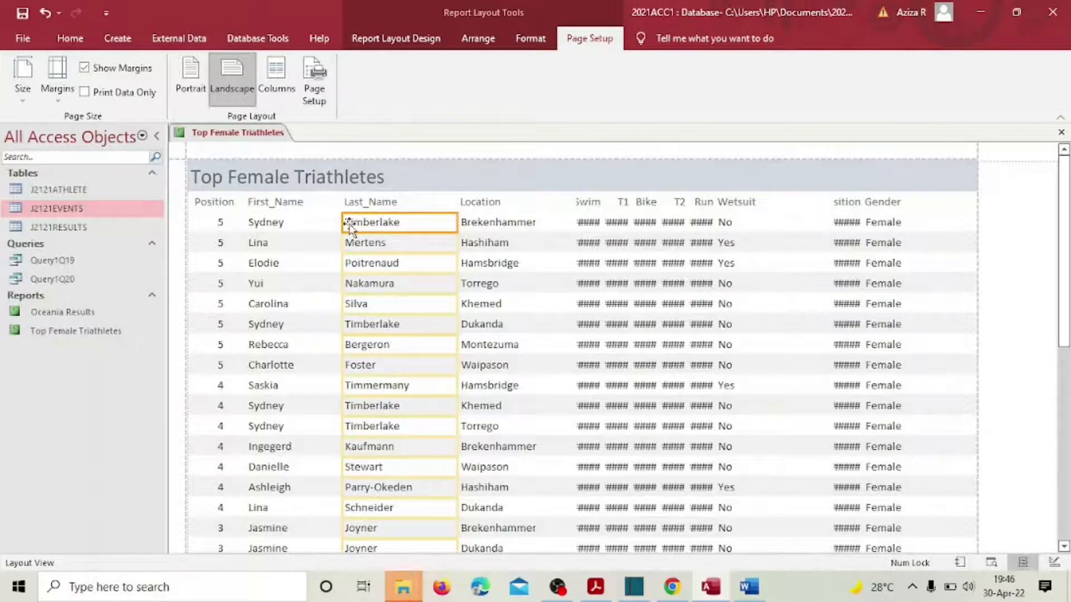
drag(357, 205, 352, 224)
click(357, 222)
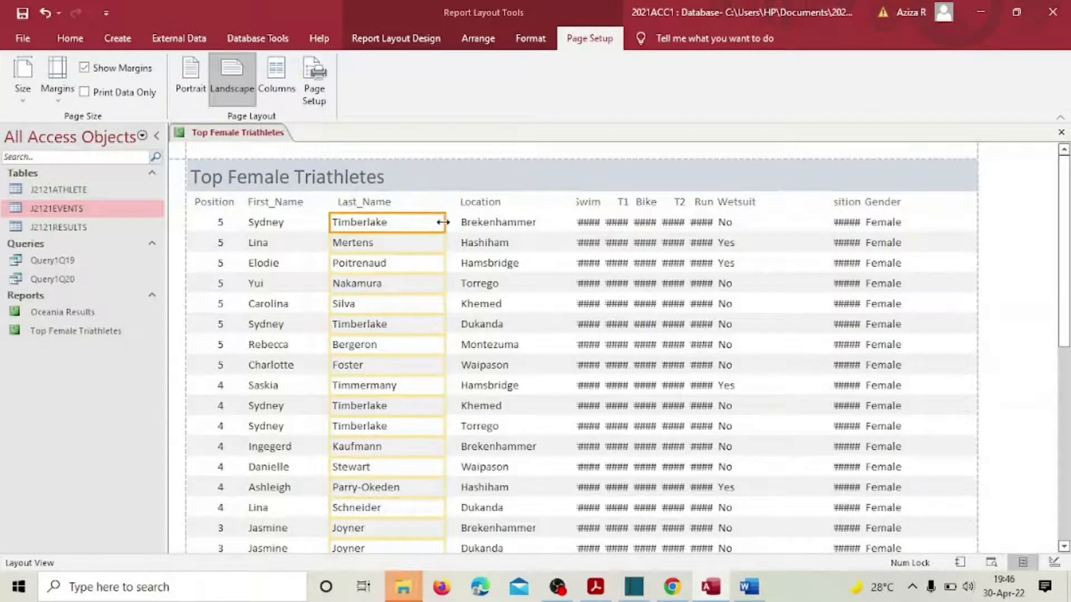
drag(444, 224, 422, 223)
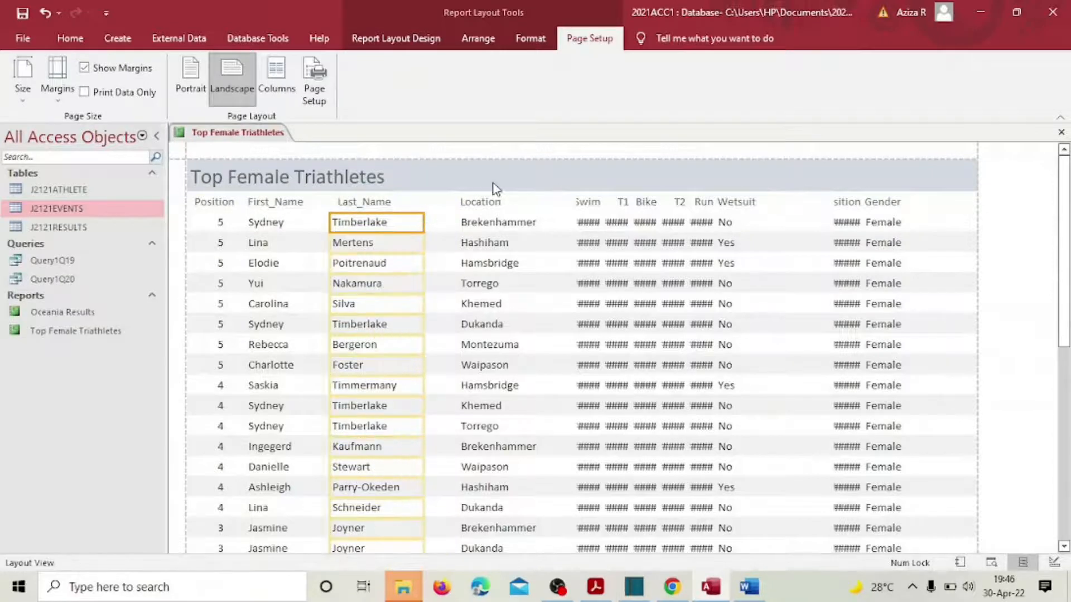
Step: Shift the Location heading and data left and narrow the Location column
click(471, 203)
drag(475, 204, 462, 202)
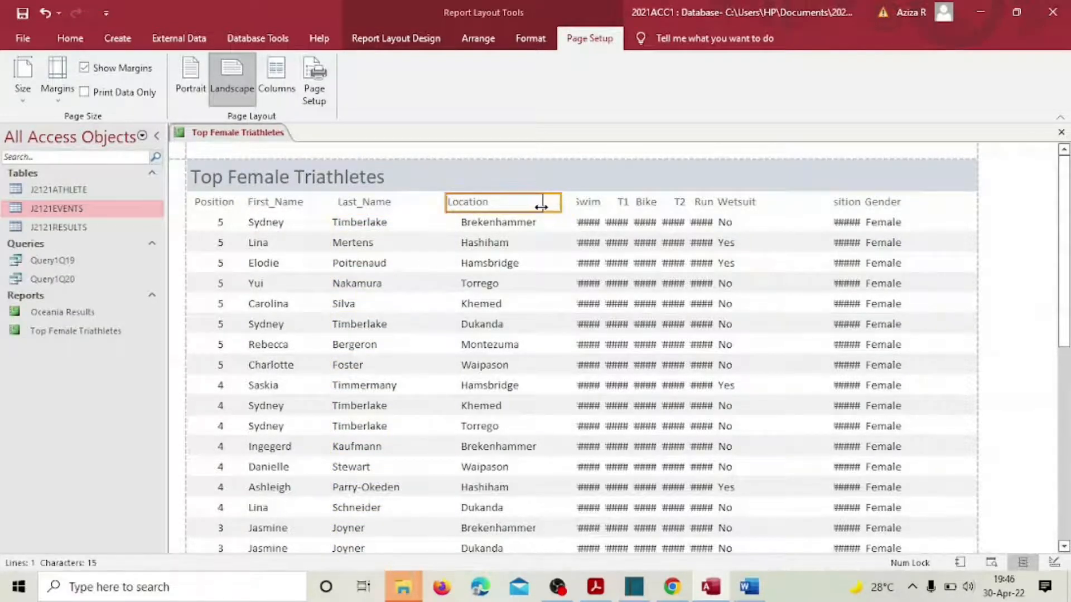
click(473, 228)
drag(473, 228, 450, 199)
click(463, 198)
click(485, 243)
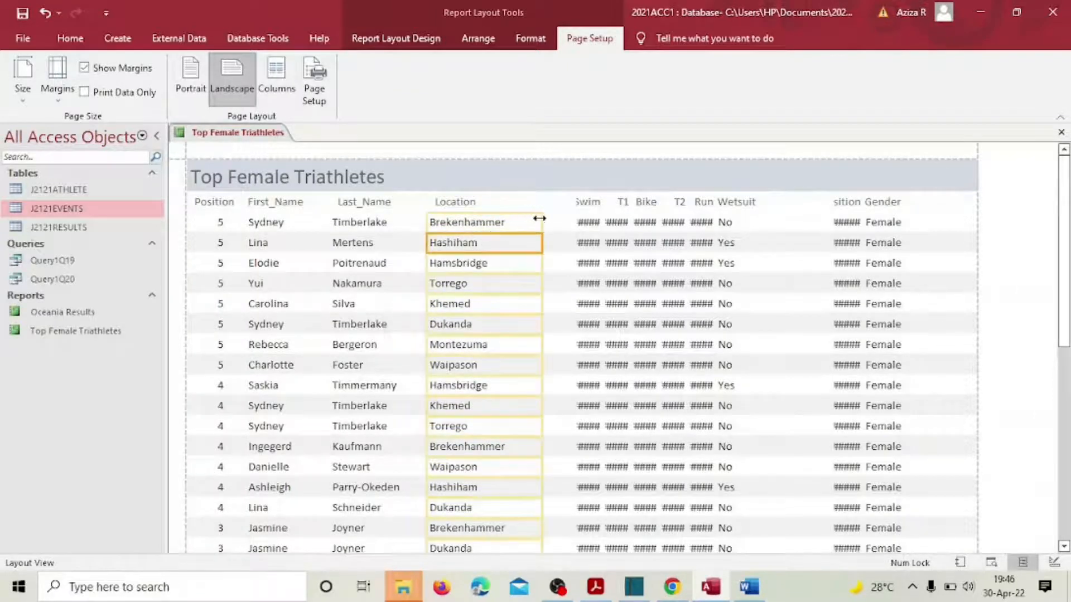
drag(539, 218, 522, 204)
Step: Narrow the Swim column, then move the T1 column left and widen it so times show
click(586, 203)
drag(600, 205, 547, 221)
click(585, 224)
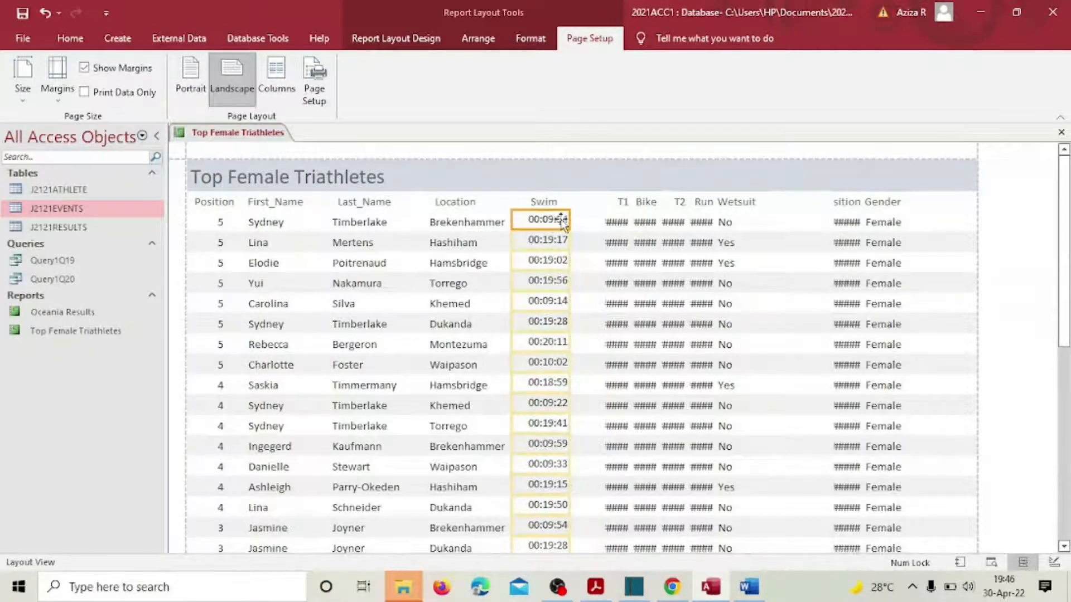
click(617, 203)
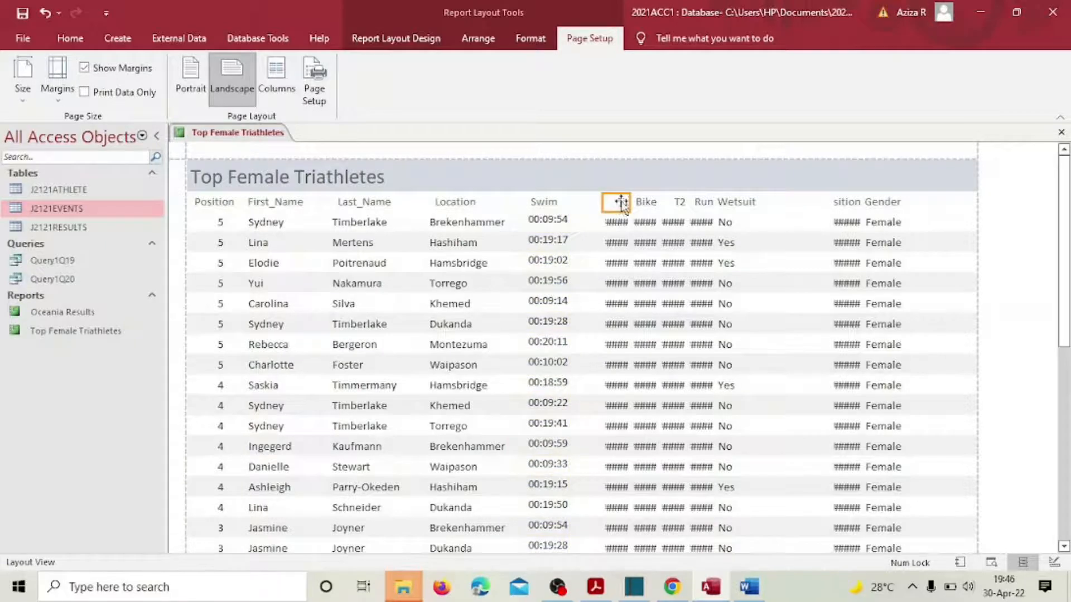
drag(622, 203, 610, 206)
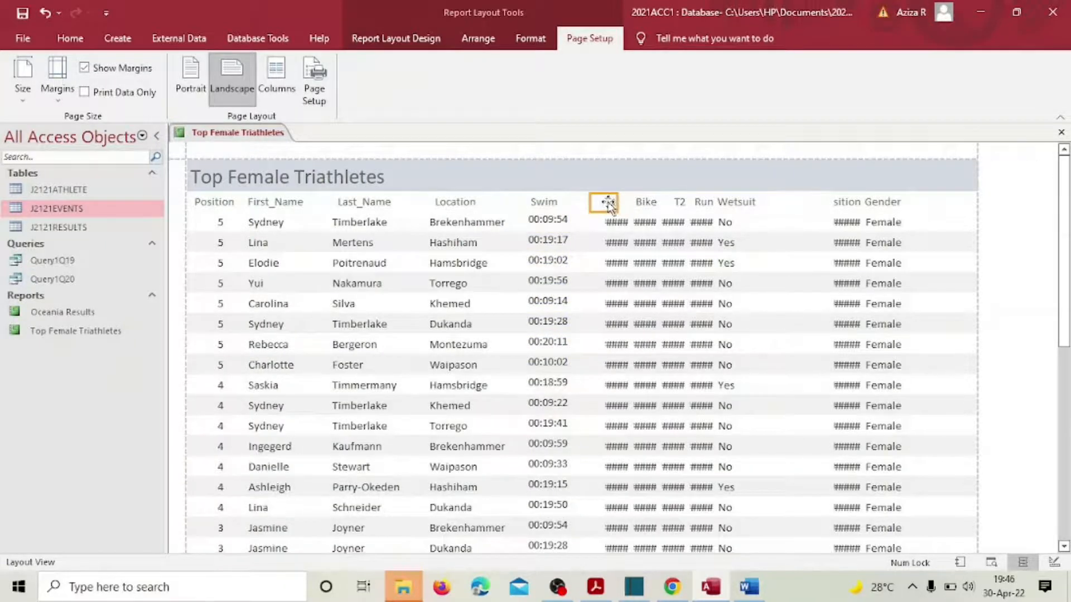
click(604, 226)
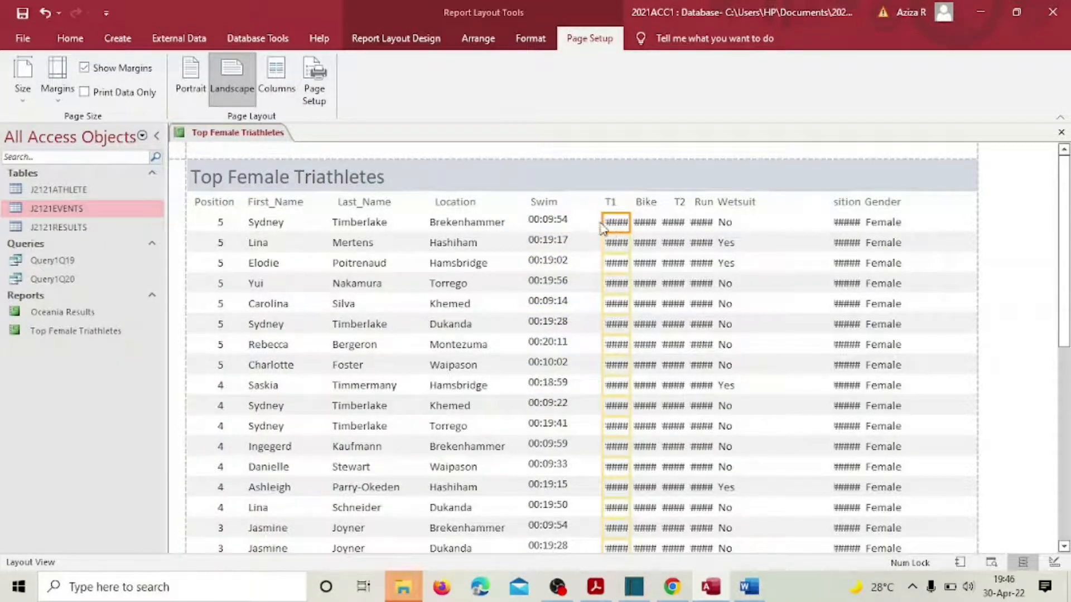
click(600, 223)
click(606, 222)
drag(602, 221, 581, 222)
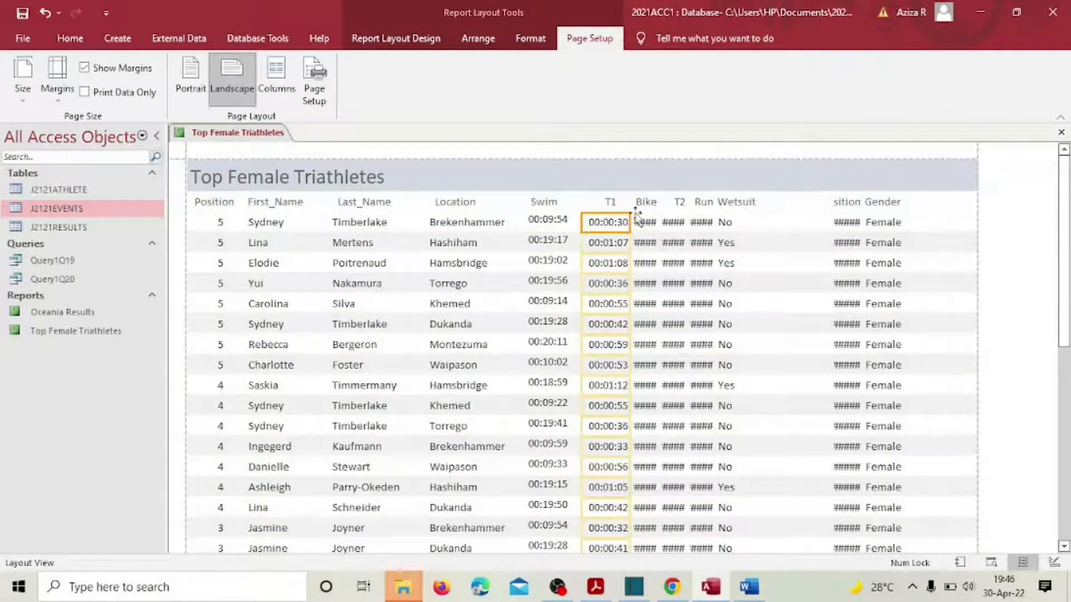
Step: Narrow the Wetsuit column and check the Run and T2 columns beside it
click(719, 203)
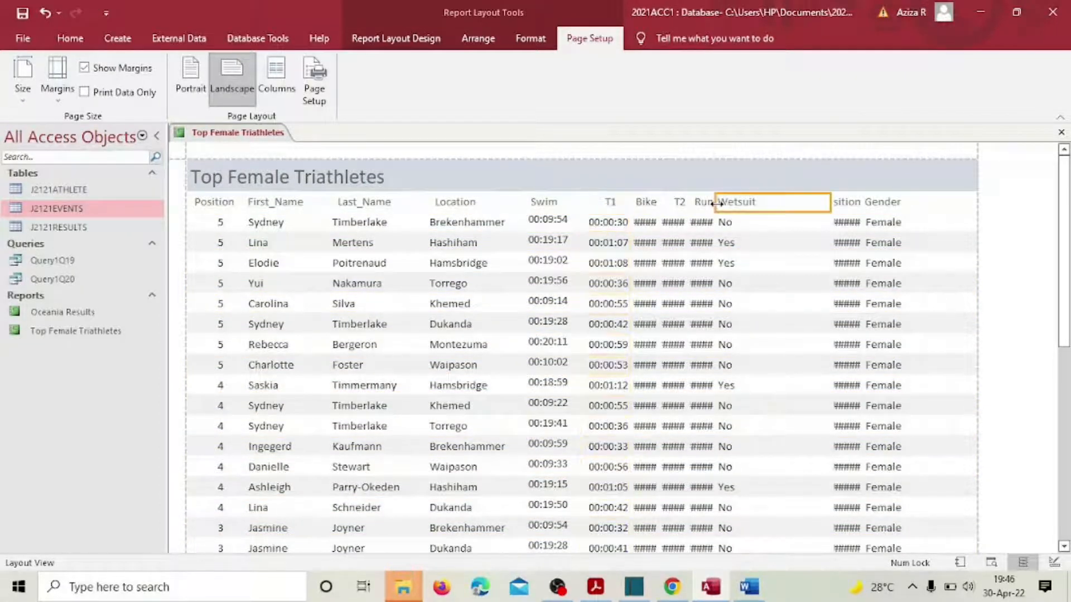
click(719, 203)
click(730, 223)
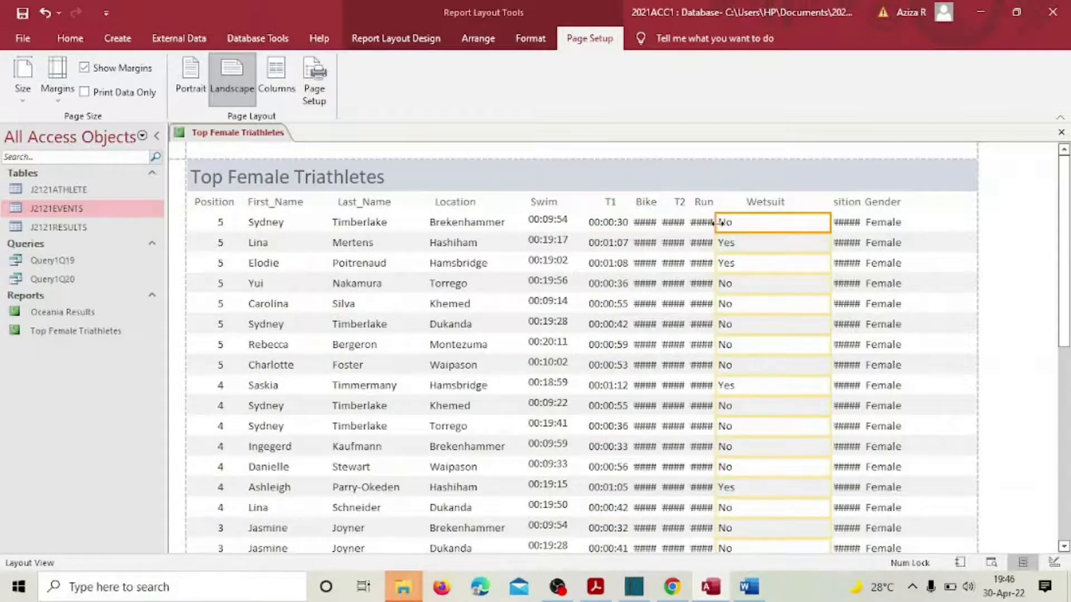
mouse_move(718, 222)
mouse_down()
mouse_move(764, 223)
mouse_move(748, 202)
mouse_move(760, 202)
mouse_move(718, 205)
mouse_move(750, 223)
mouse_move(691, 223)
mouse_move(704, 223)
mouse_move(686, 203)
mouse_move(749, 223)
mouse_move(700, 221)
mouse_up()
click(752, 204)
click(707, 203)
click(701, 222)
click(678, 206)
click(724, 223)
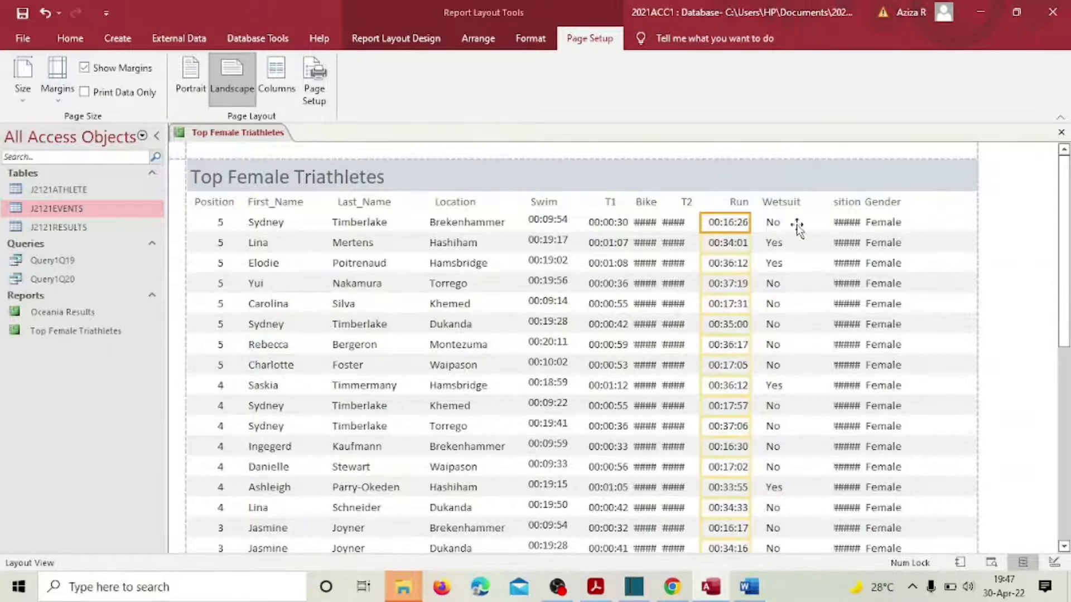
click(775, 223)
drag(764, 223, 785, 222)
click(781, 206)
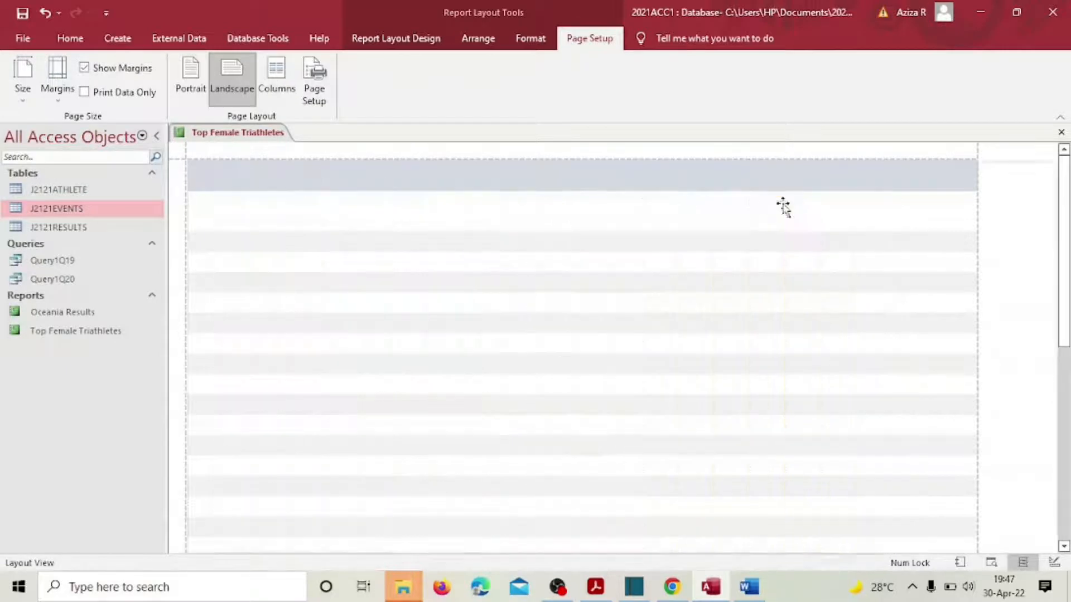
Step: Narrow the Wetsuit and Gender headings from their left sides
drag(773, 203, 826, 203)
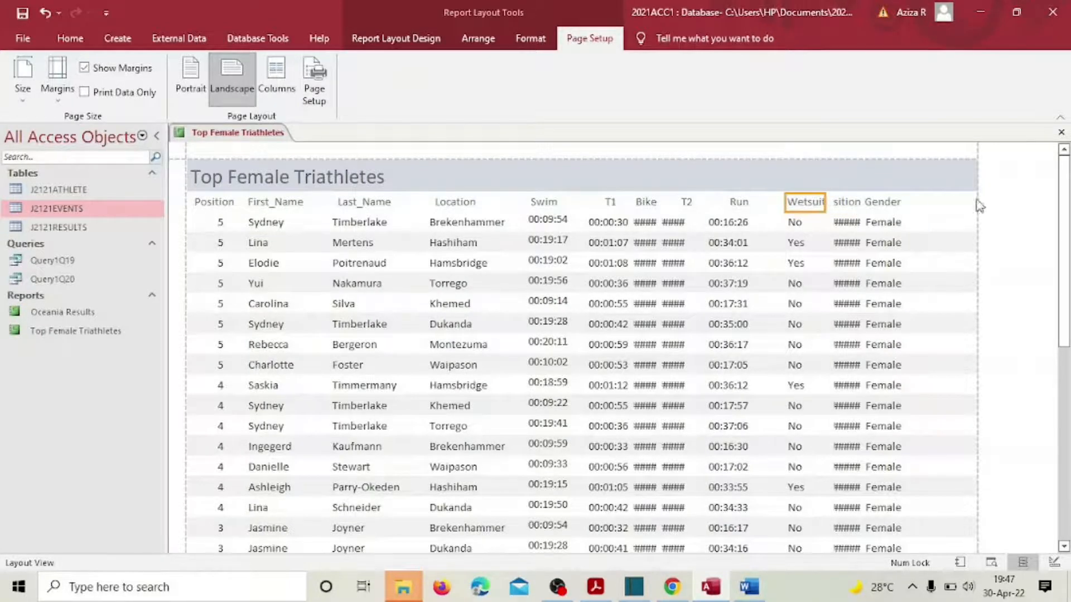
click(883, 204)
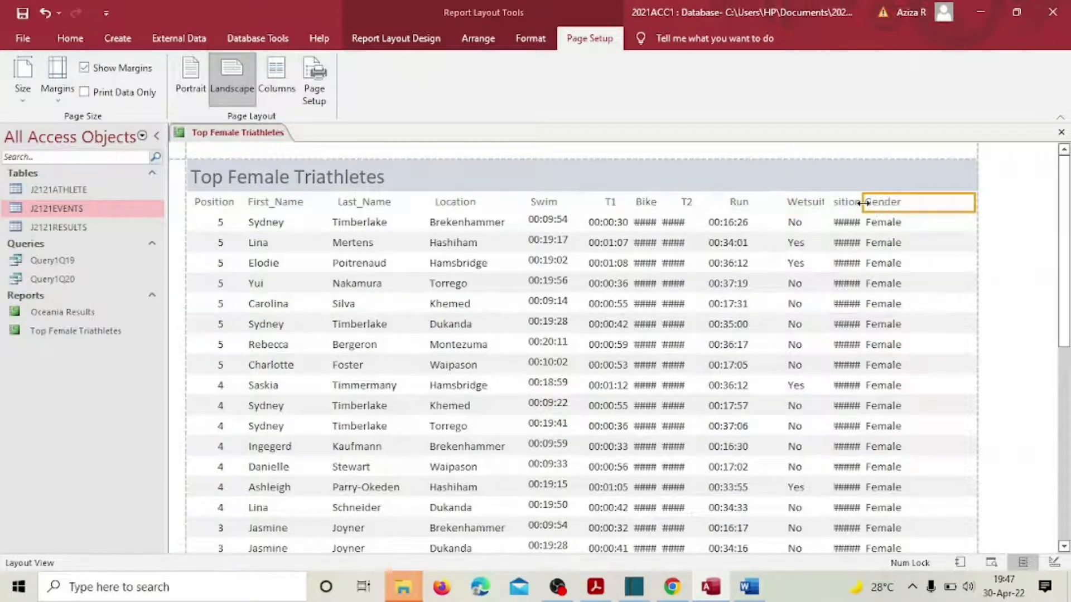
drag(864, 203, 896, 223)
click(873, 224)
Step: Widen the Total_Transition column and heading so its full text and times show
click(853, 223)
click(848, 203)
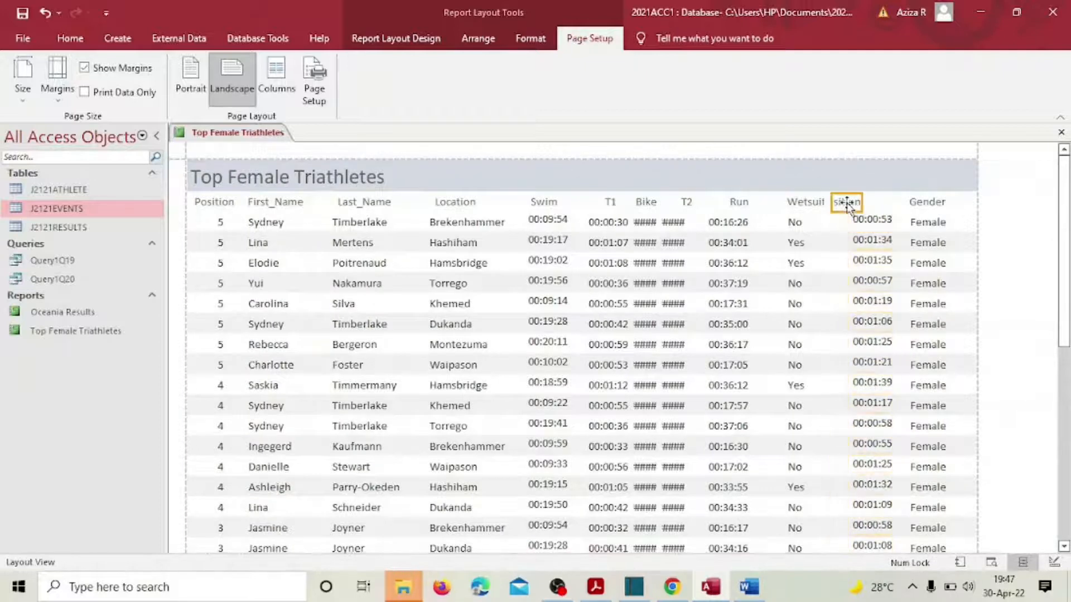
click(856, 203)
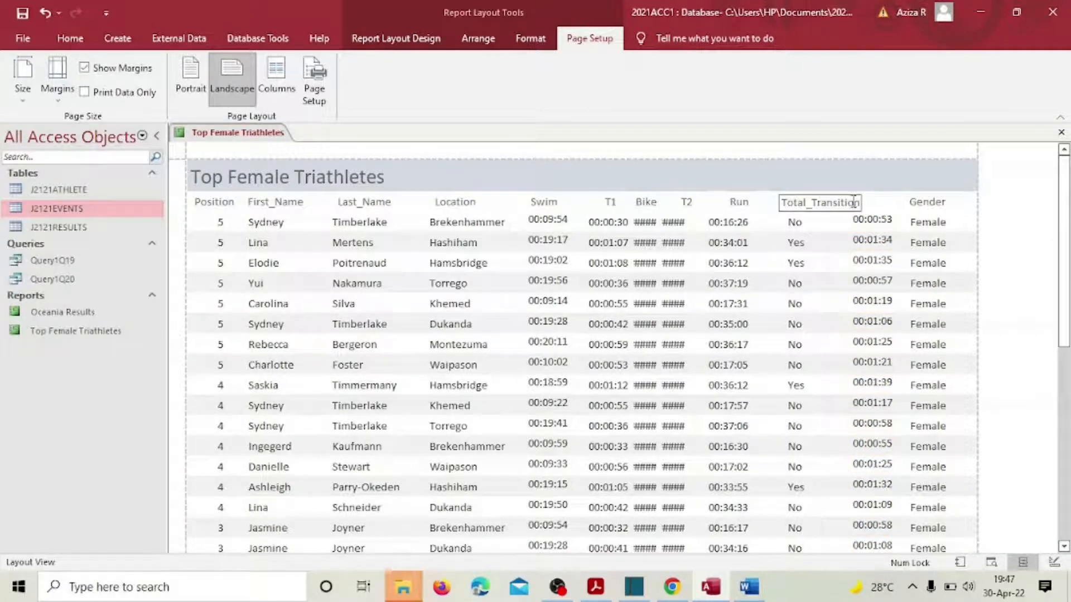
drag(863, 202, 900, 203)
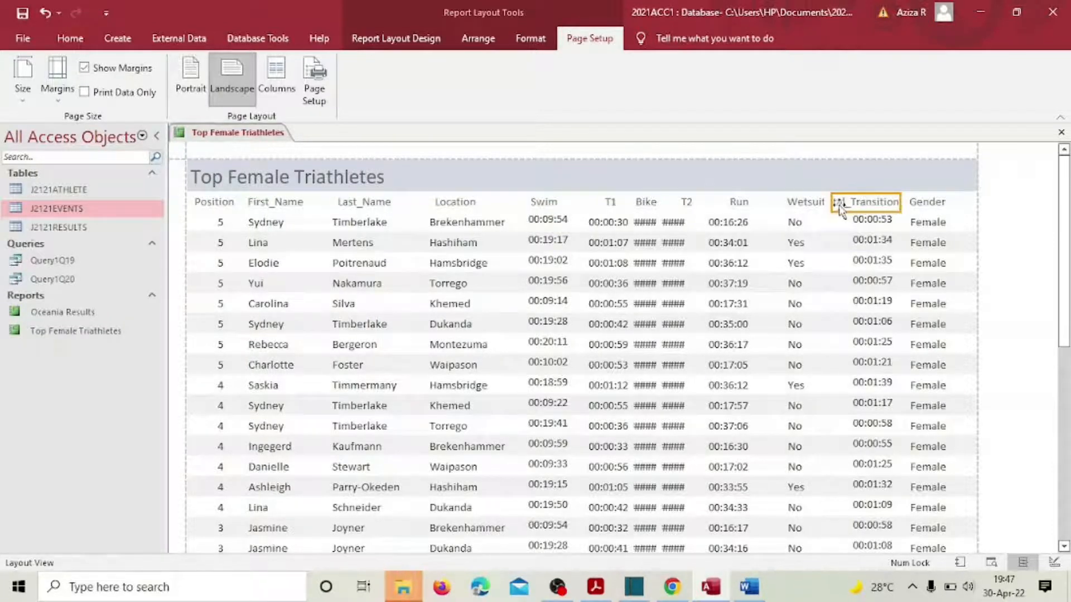
drag(836, 203, 827, 205)
Step: Nudge the Wetsuit heading slightly so it sits beside Total_Transition
click(802, 205)
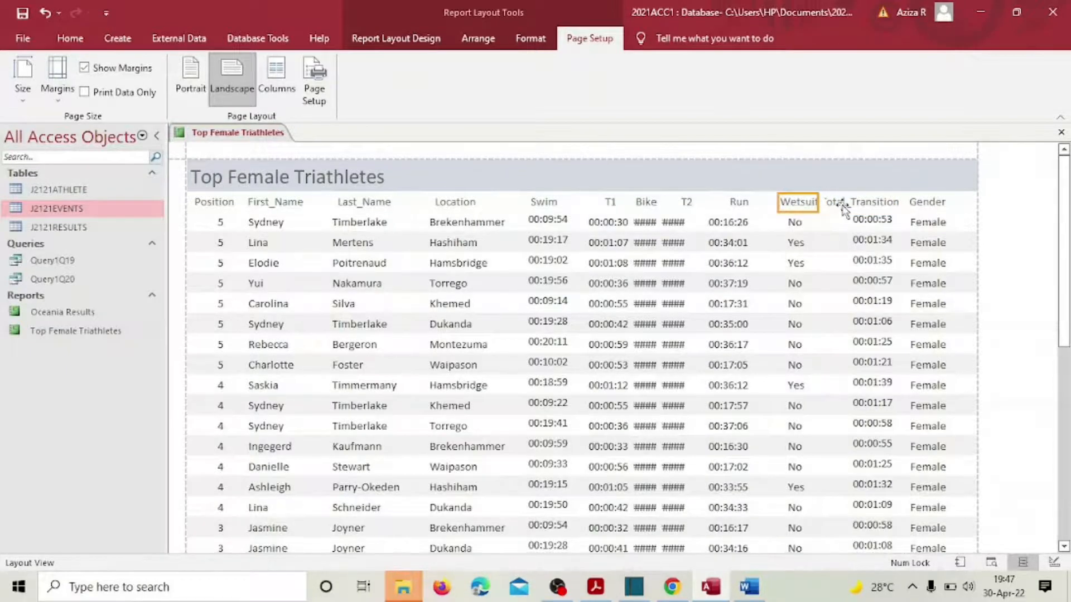
click(844, 209)
click(805, 207)
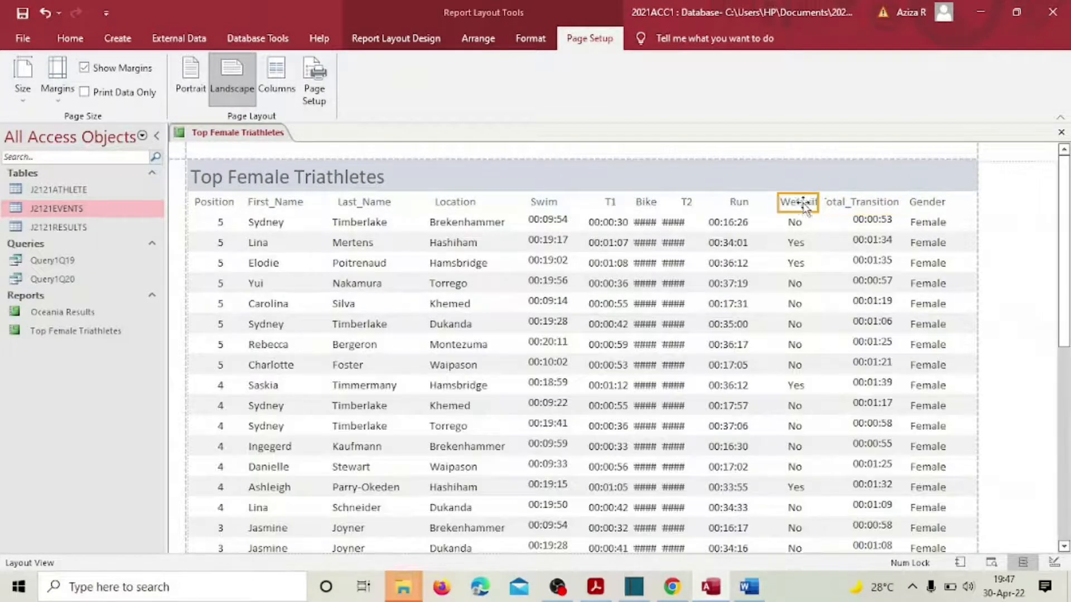
drag(804, 206, 815, 205)
click(836, 206)
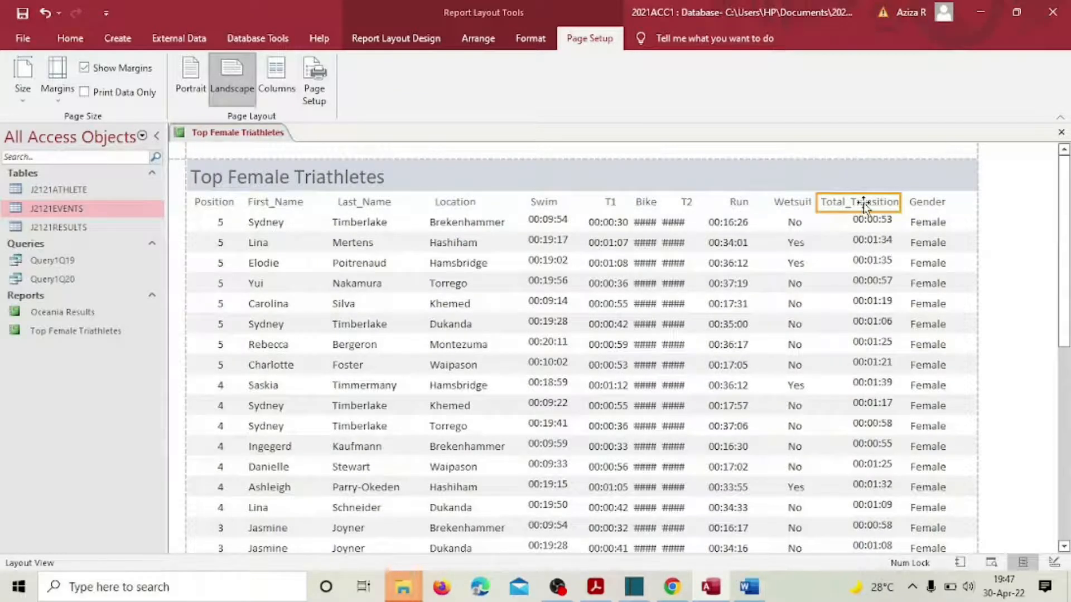
Step: Narrow the Gender heading and data column from the left
click(934, 207)
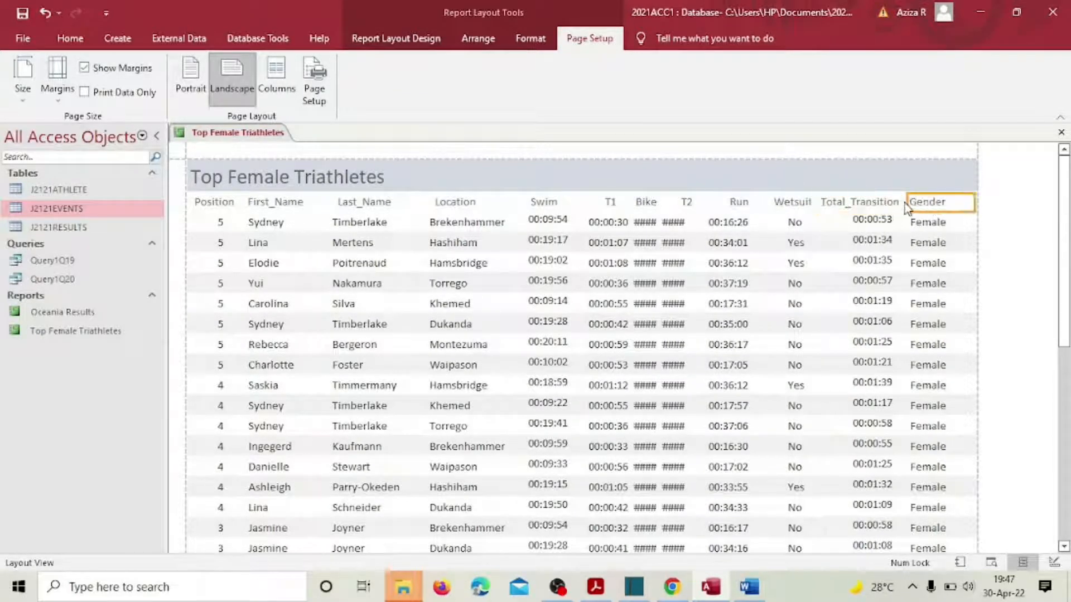
click(914, 202)
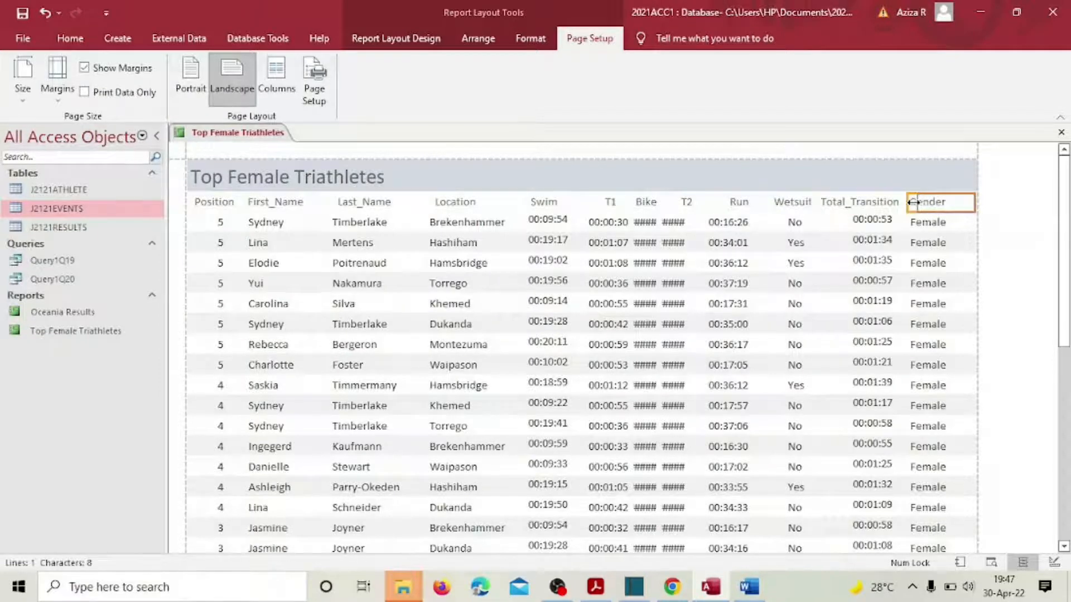
drag(913, 202, 922, 224)
click(913, 226)
click(879, 220)
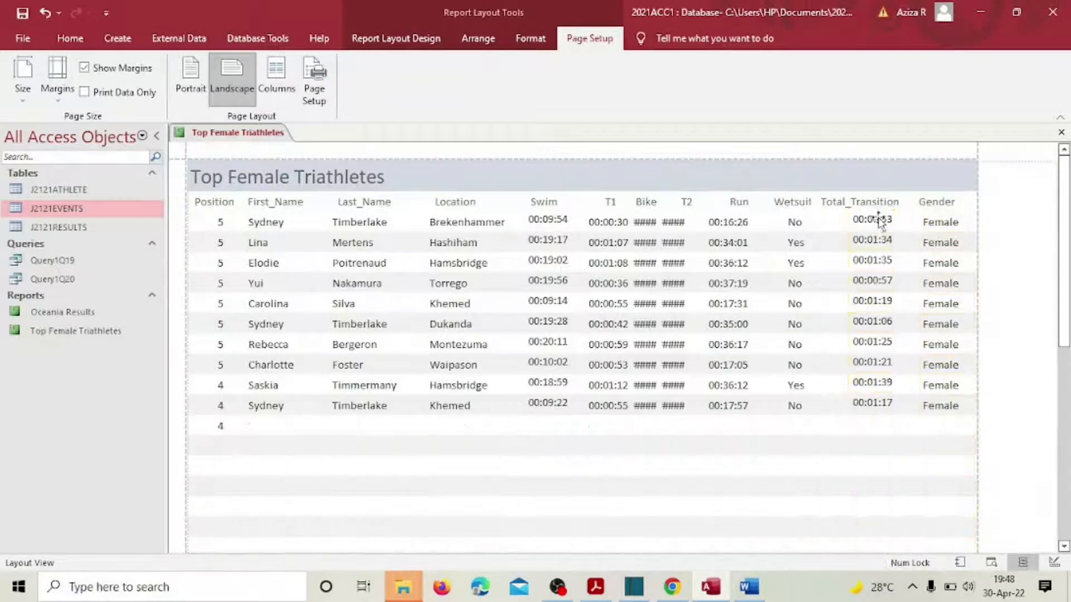
Step: Narrow the Wetsuit data column from the left to sit under its heading
click(863, 204)
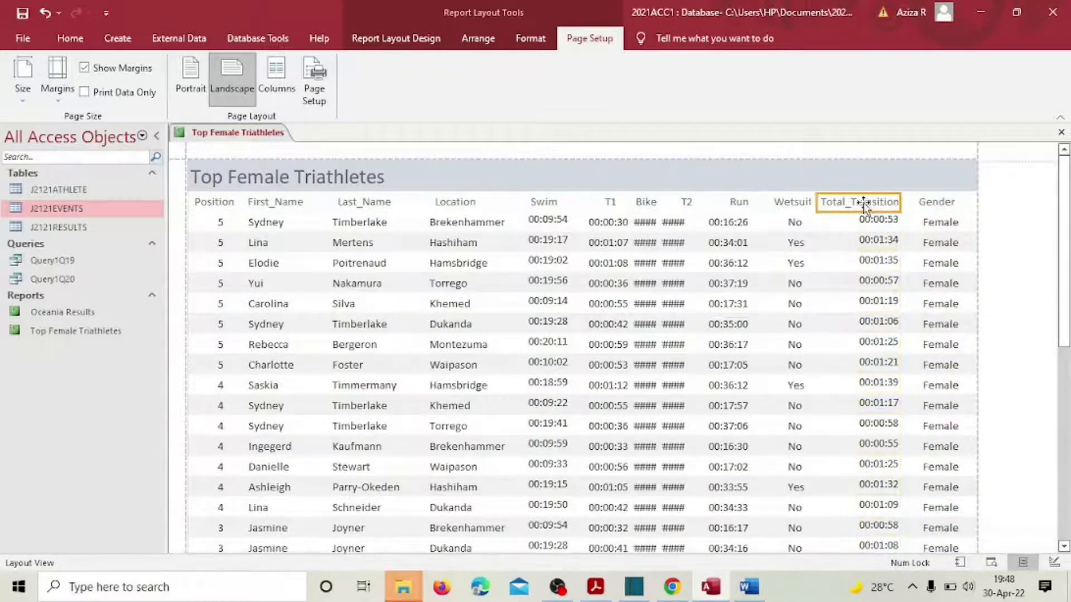
click(784, 201)
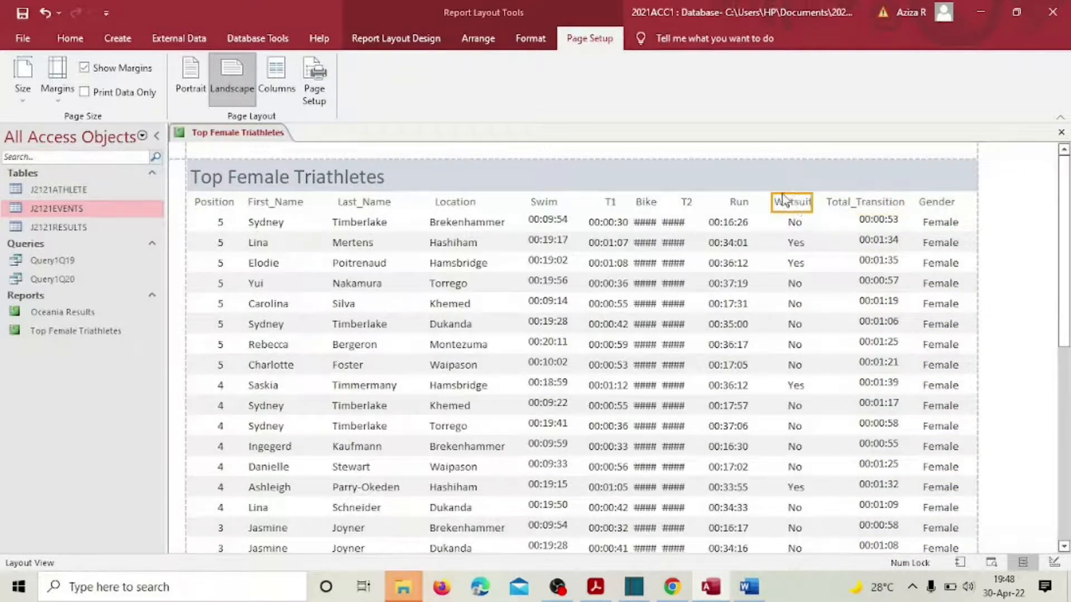
click(797, 223)
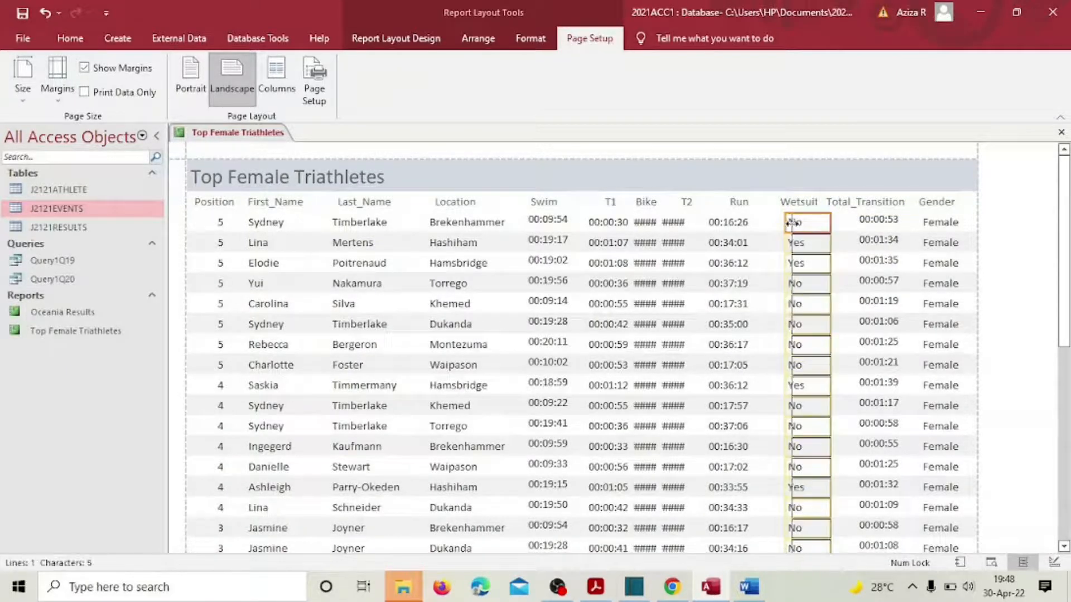
drag(792, 223, 798, 224)
Step: Widen the T2 column so its times show and shift the Run heading right
click(729, 223)
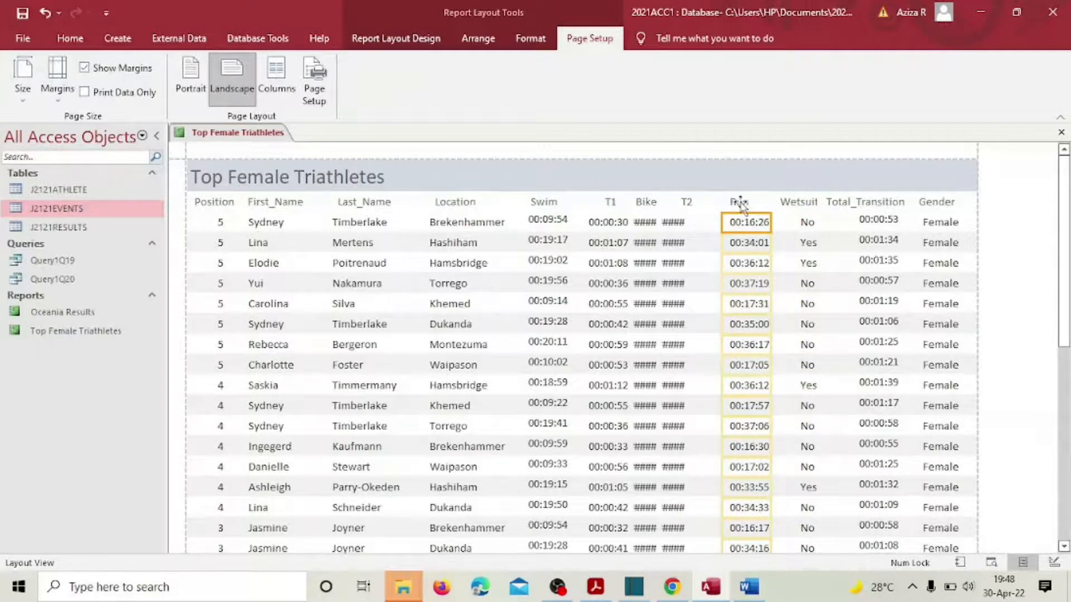
drag(739, 202, 748, 203)
click(674, 223)
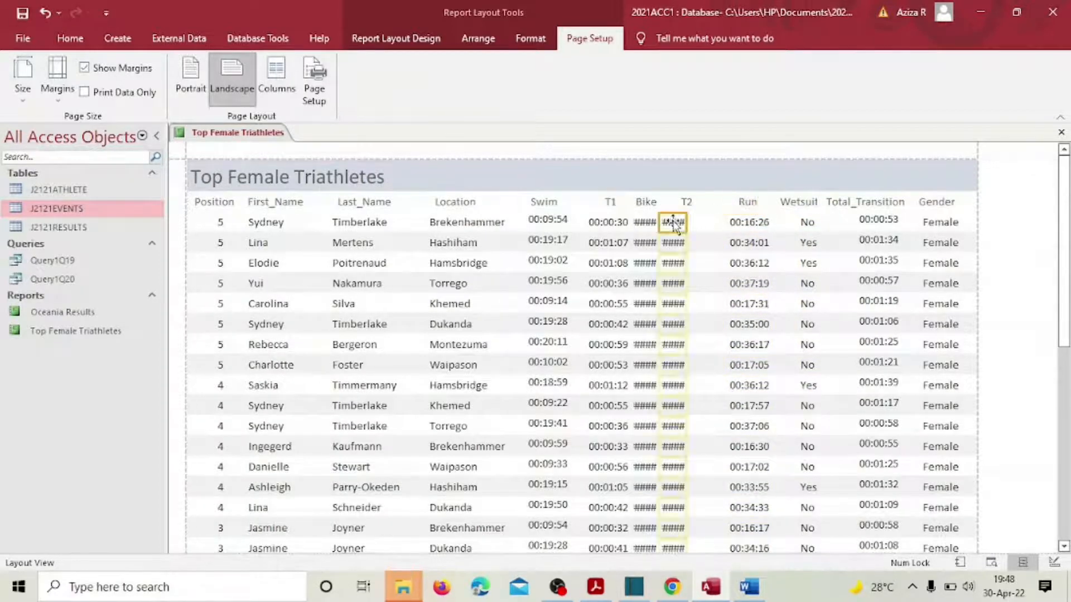
drag(686, 219, 720, 219)
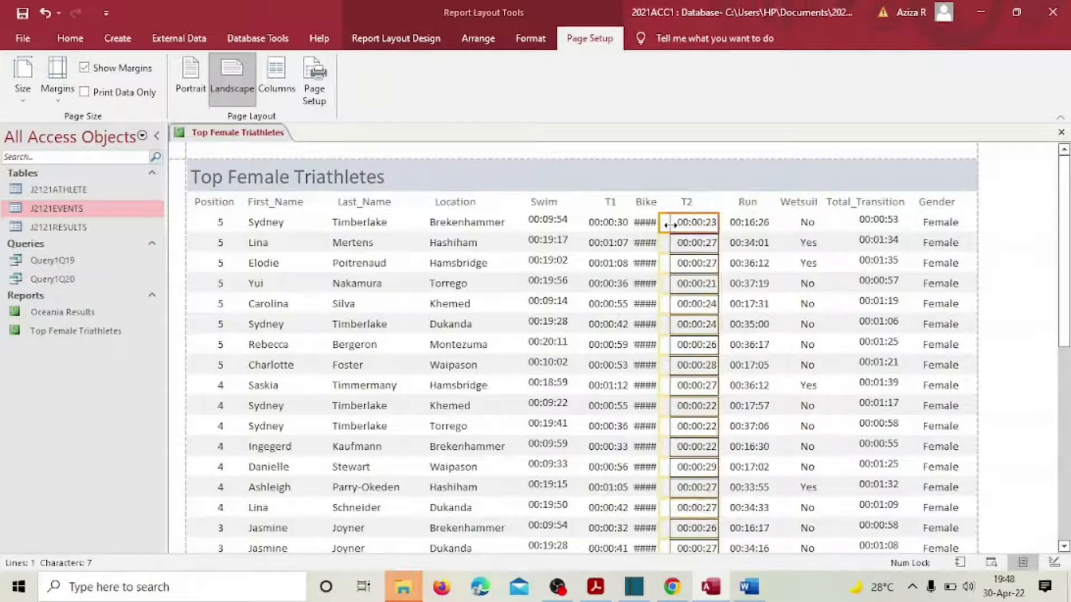
click(686, 203)
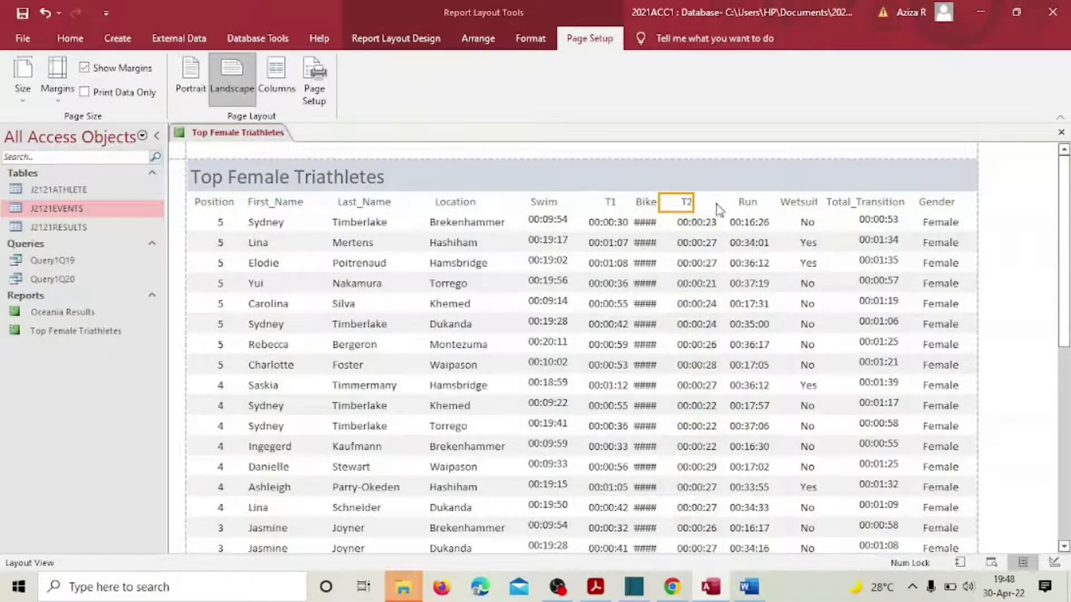
click(750, 222)
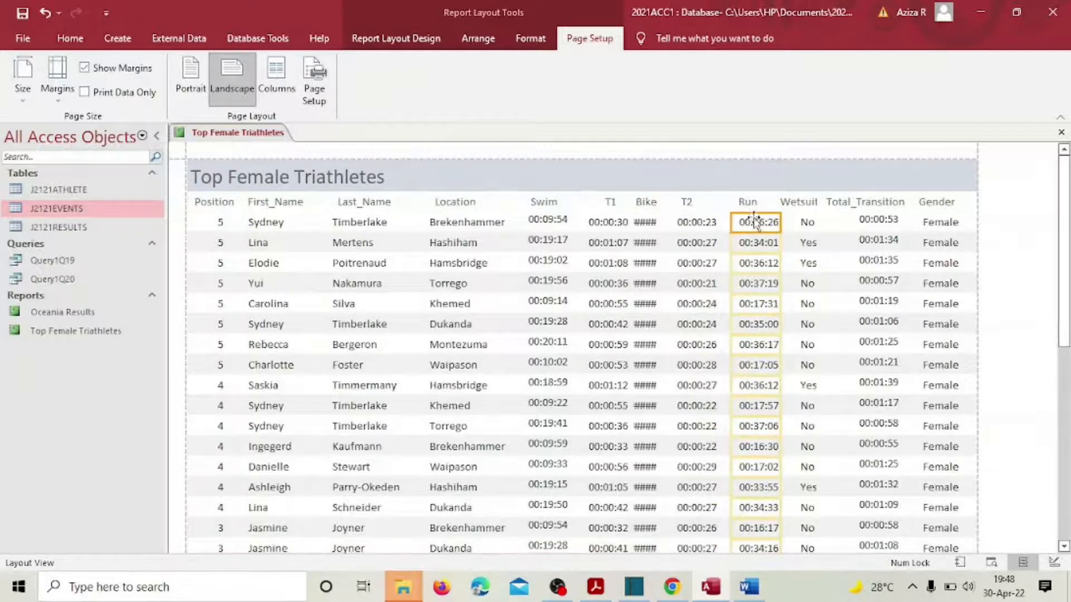
drag(749, 204, 759, 204)
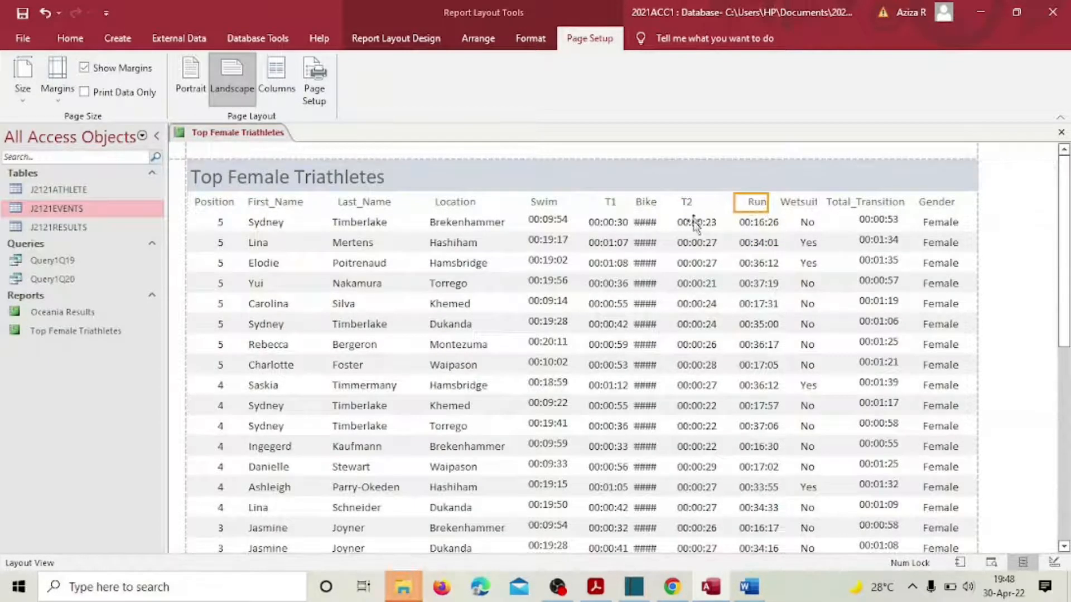
click(688, 226)
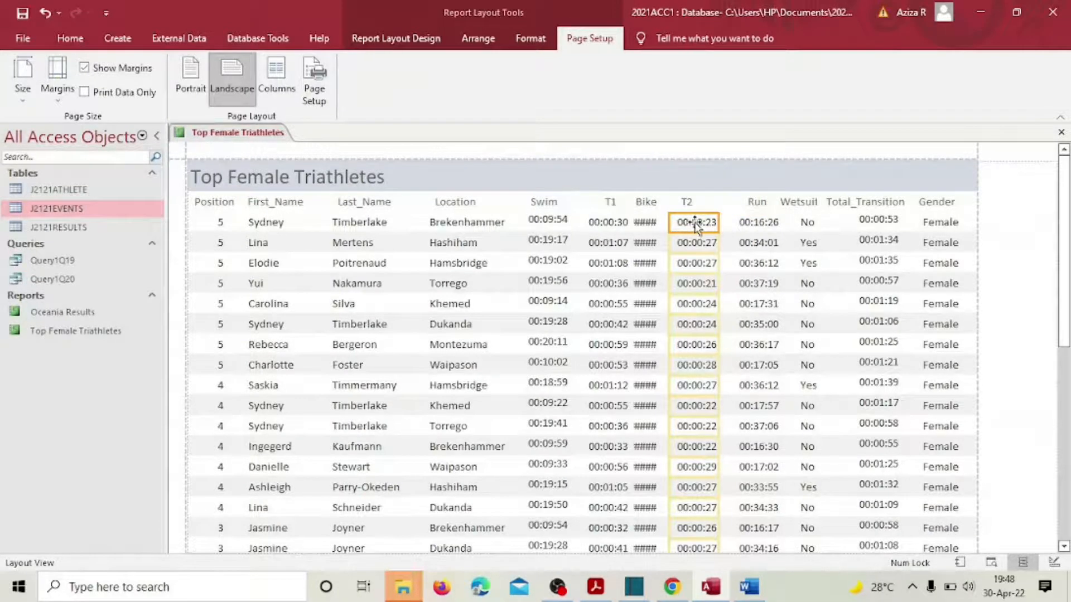
click(691, 206)
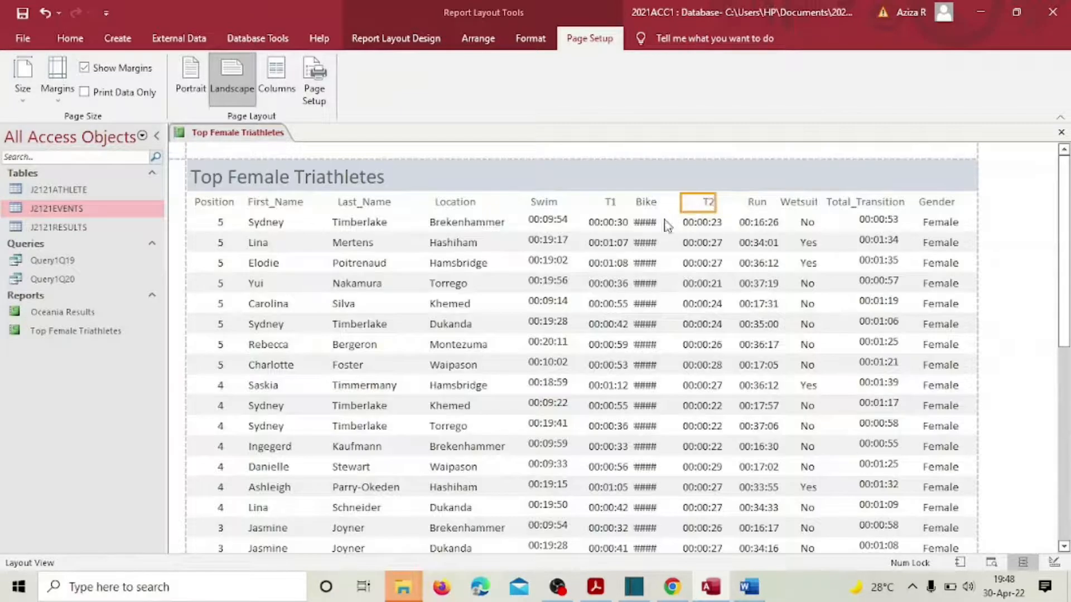
Step: Widen the Bike column and nudge the Swim and T1 values left
click(647, 223)
drag(660, 221, 676, 221)
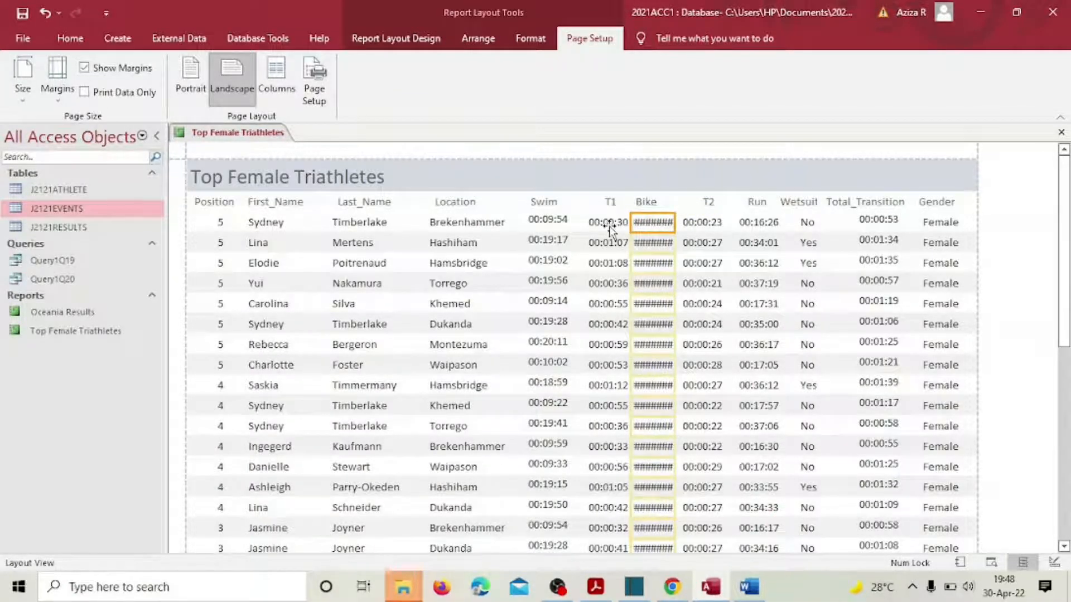
click(547, 222)
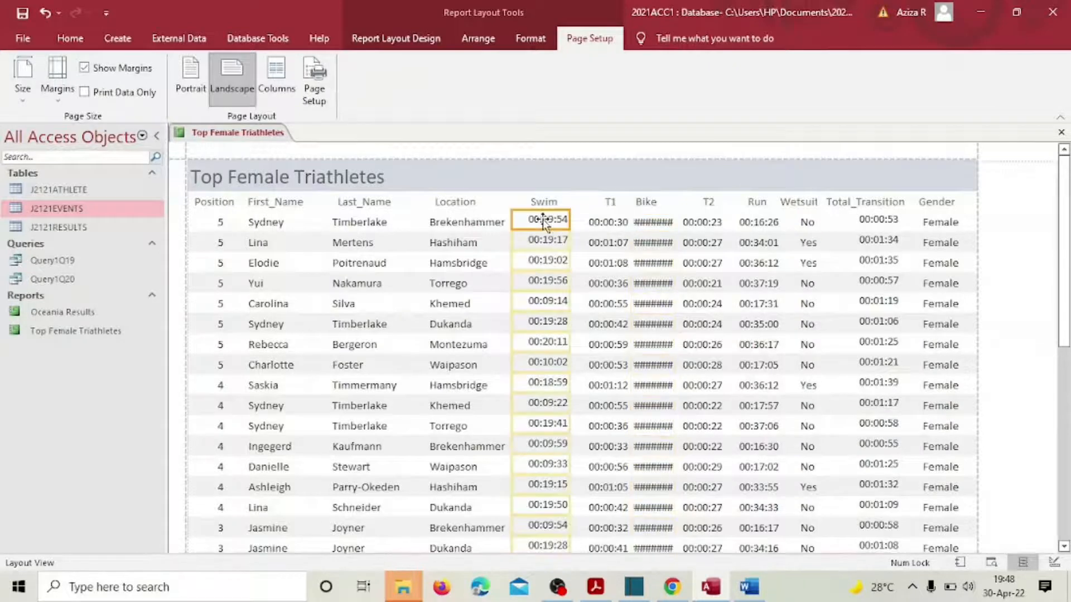
key(Left)
key(Left)
click(614, 222)
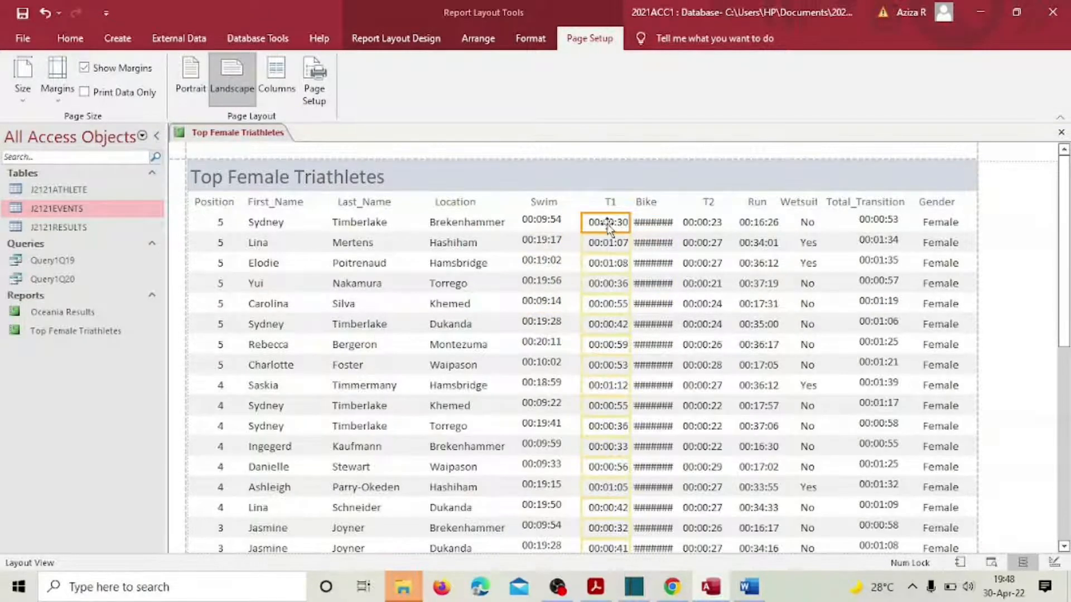
key(Left)
key(Left)
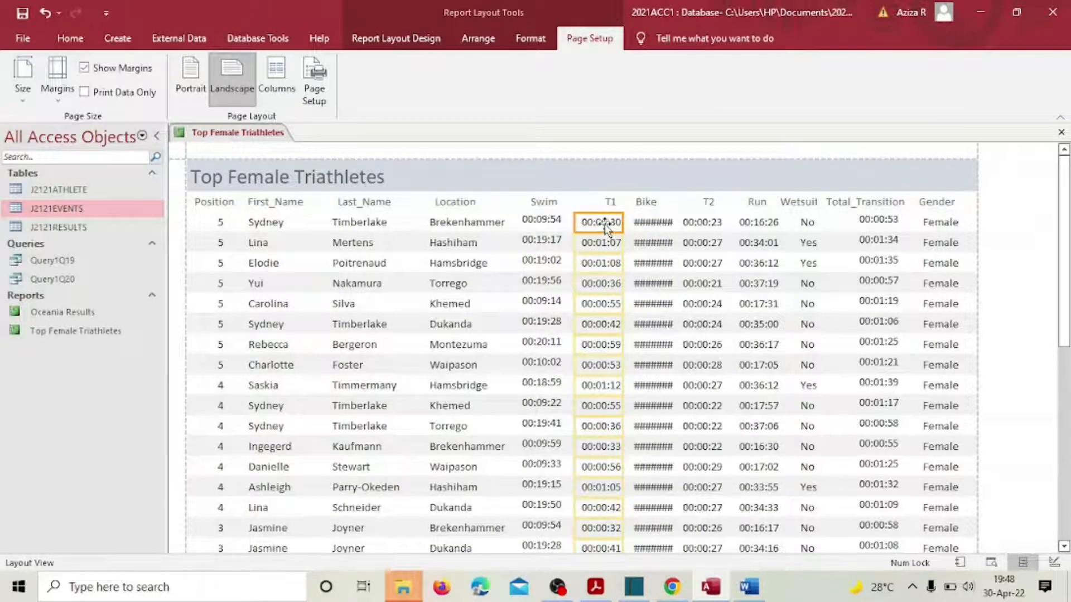
click(650, 222)
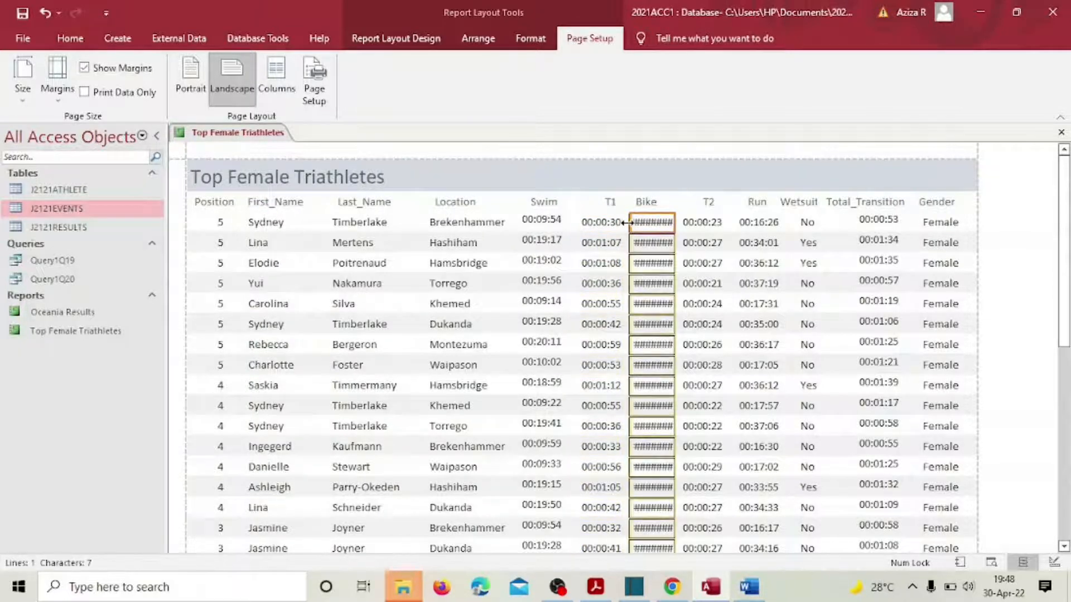
drag(625, 223, 619, 223)
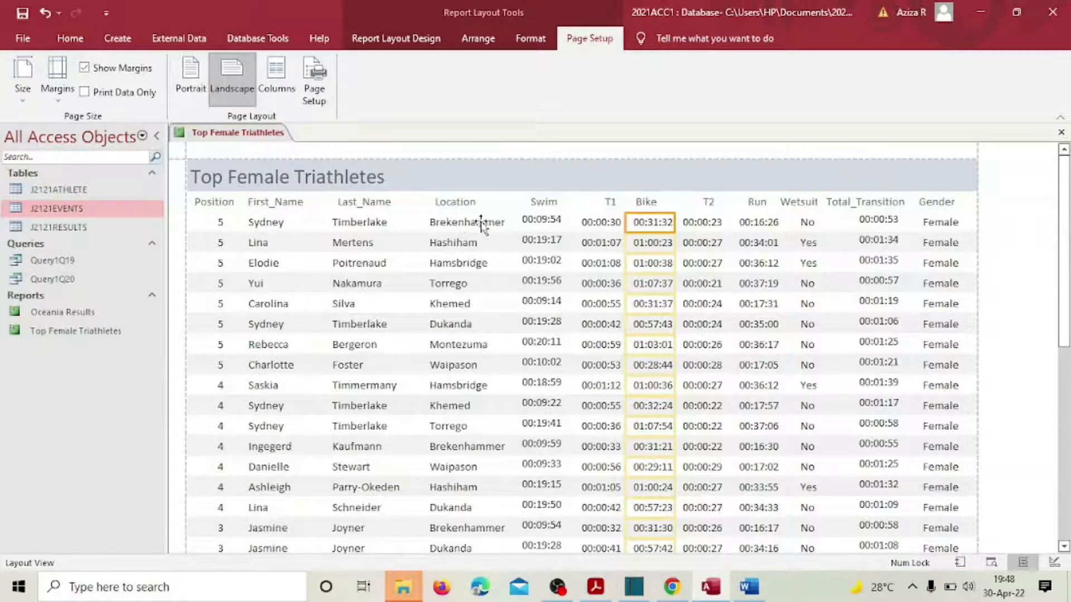
Step: Shift and narrow the Location column, and move the T1 values beside Swim
click(444, 224)
drag(444, 227, 433, 223)
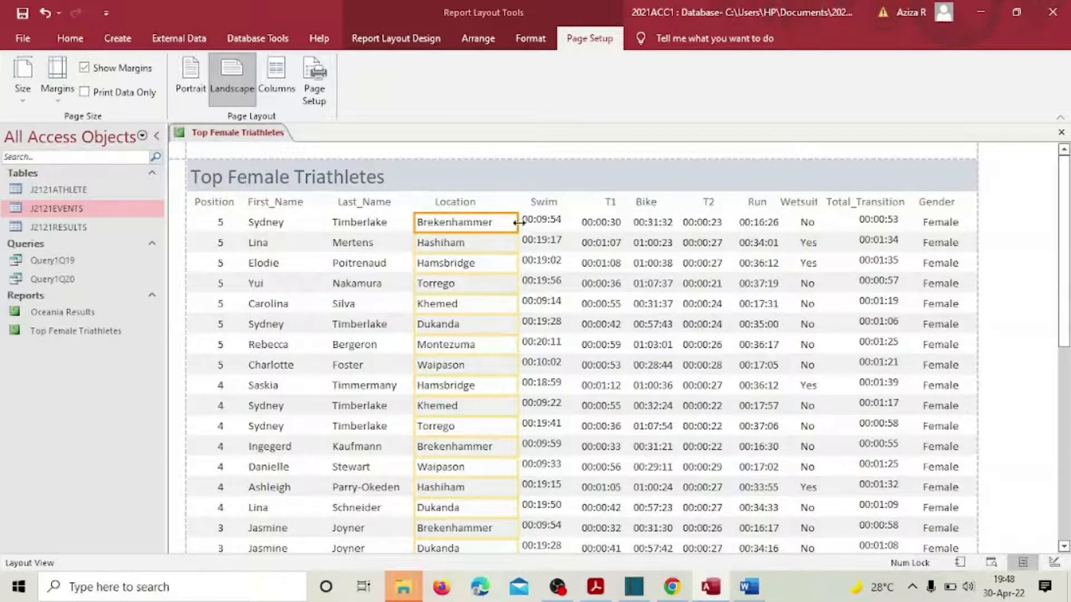
mouse_move(518, 223)
mouse_down()
mouse_move(505, 221)
mouse_move(531, 224)
mouse_up()
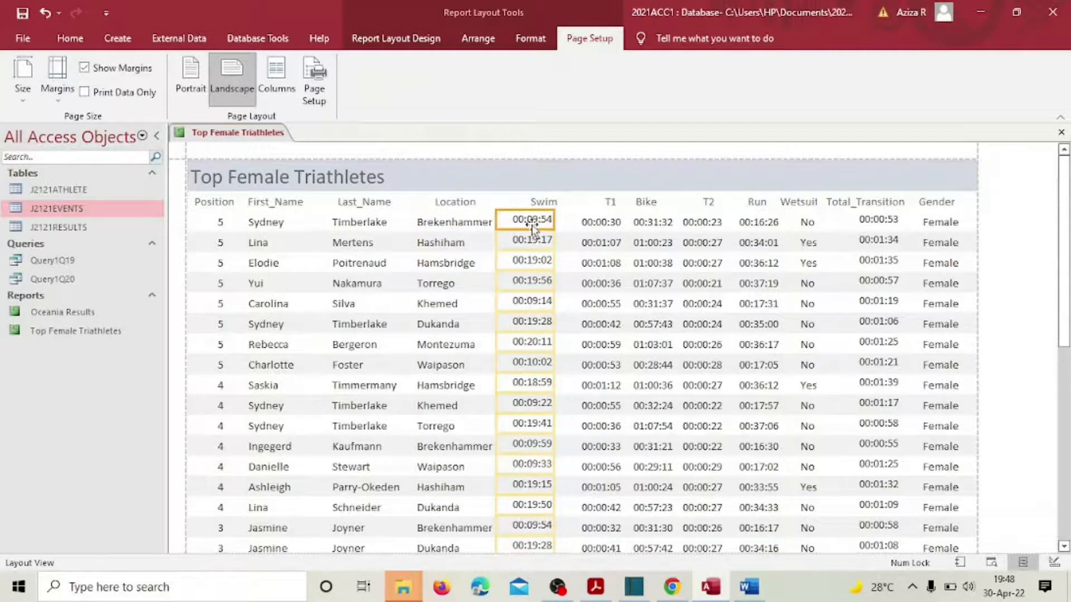
click(596, 226)
drag(598, 226, 589, 226)
click(608, 204)
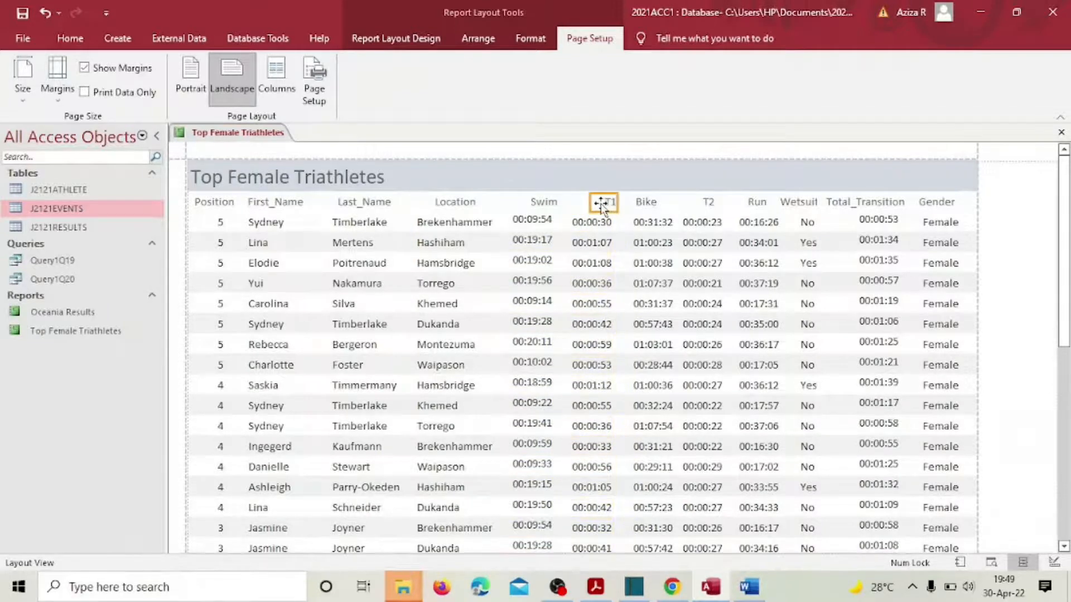
click(546, 205)
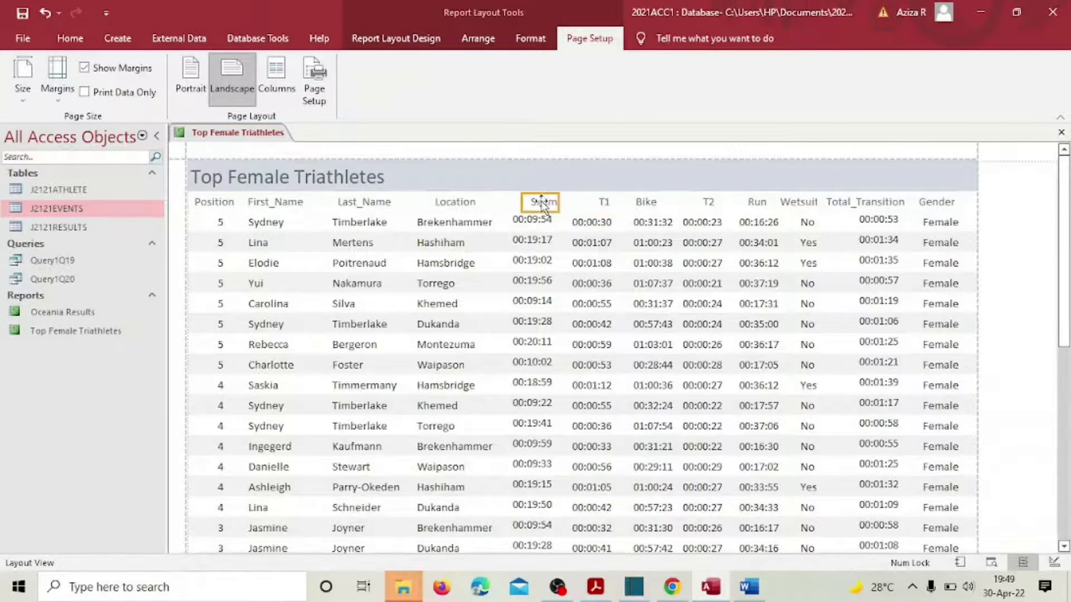
Step: Widen the Wetsuit heading slightly so it shows in full, then scroll the report
click(802, 204)
drag(816, 202, 821, 202)
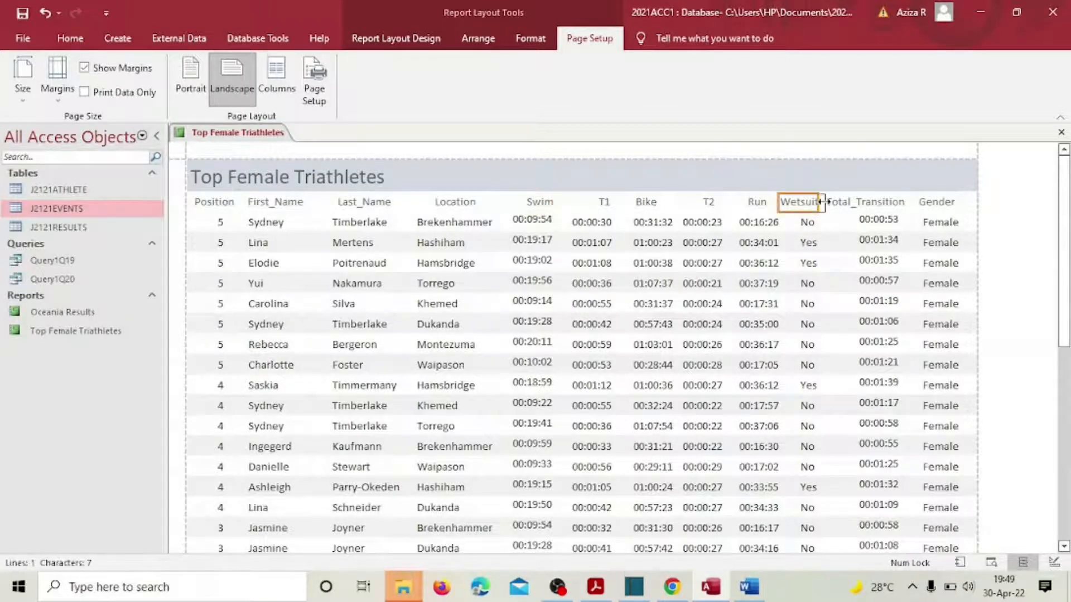
click(810, 222)
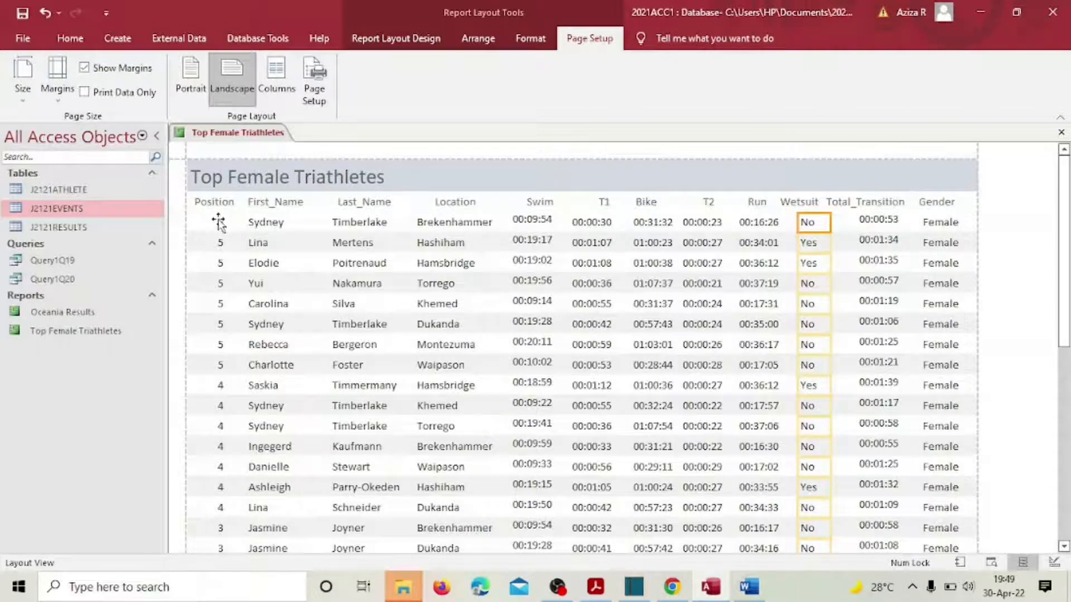
scroll(384, 248, down, 5)
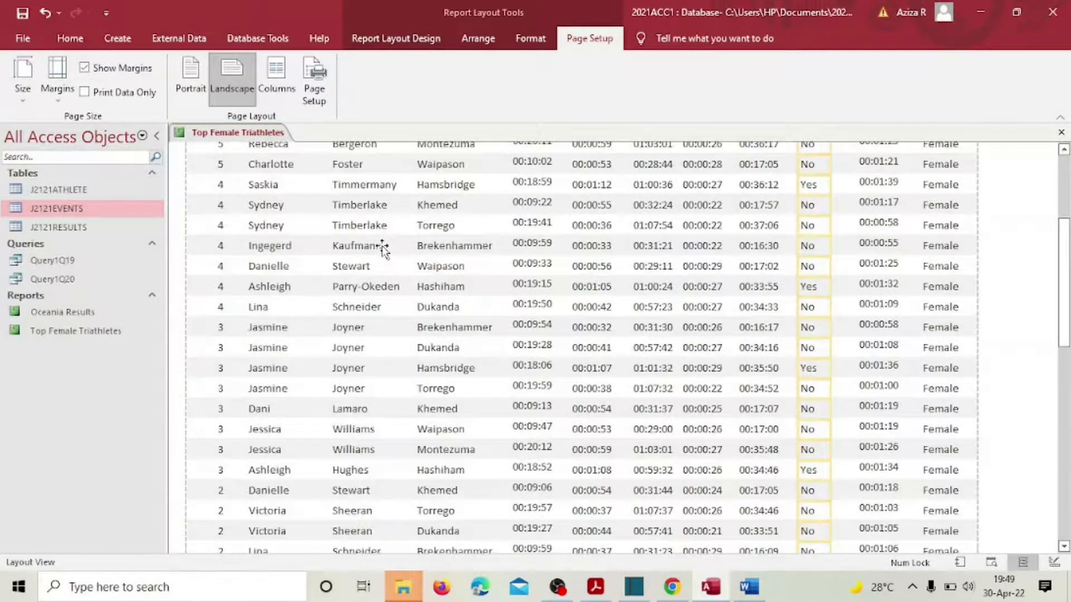
scroll(384, 248, down, 5)
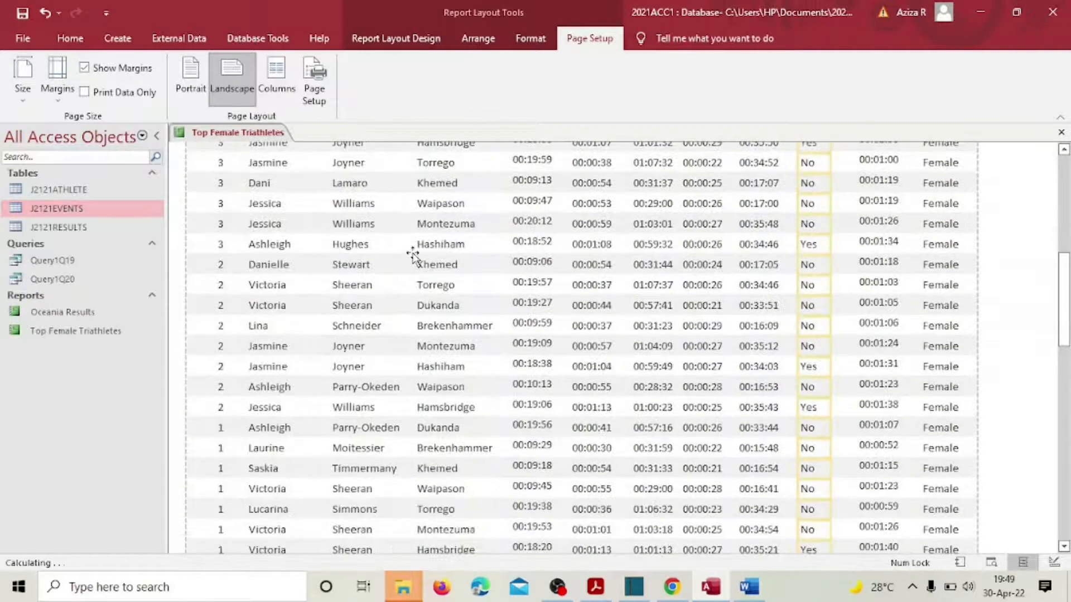
scroll(413, 255, down, 3)
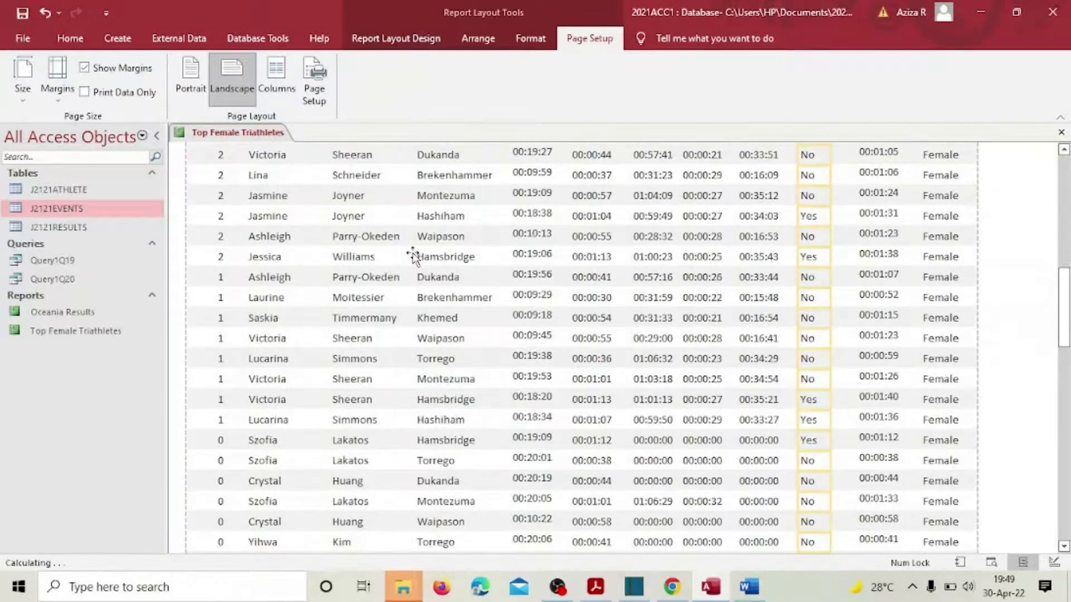
drag(1064, 309, 1064, 121)
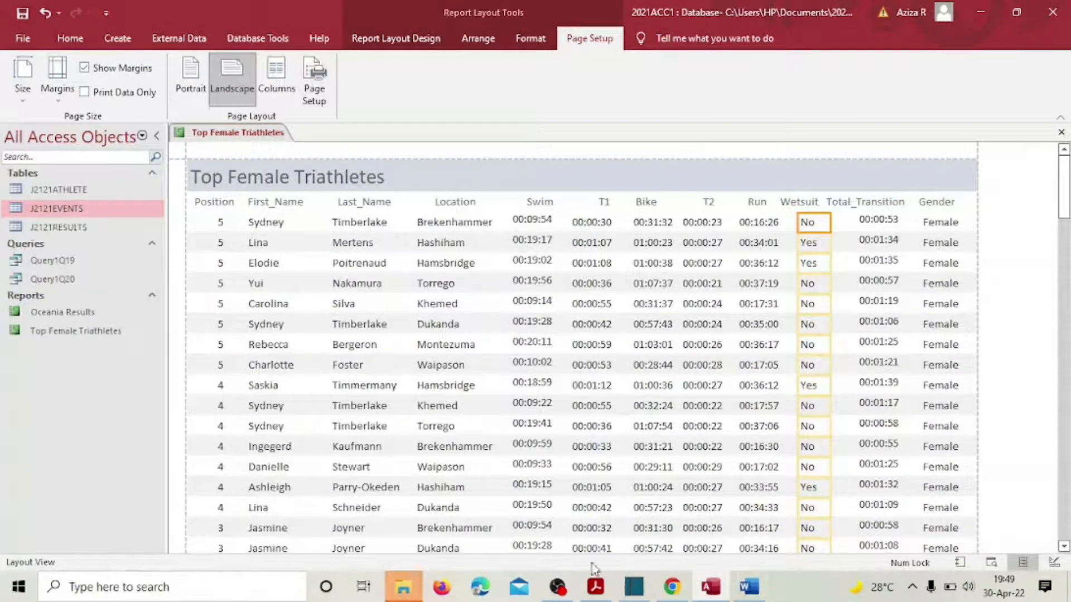
click(596, 587)
click(410, 288)
click(70, 38)
click(19, 95)
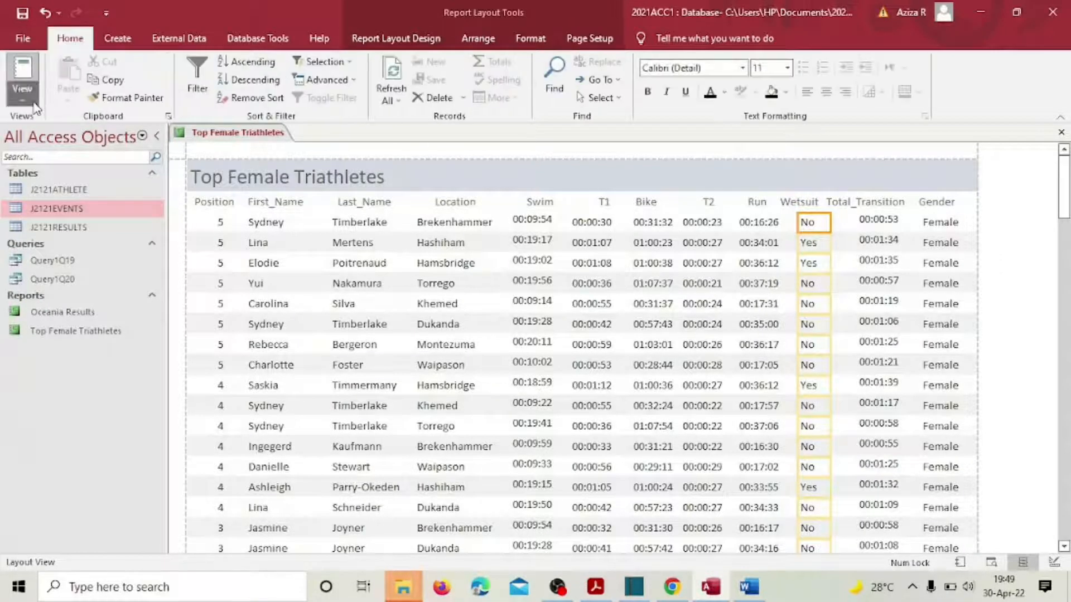
Step: Switch to Design View and make the Report Header section taller
click(72, 229)
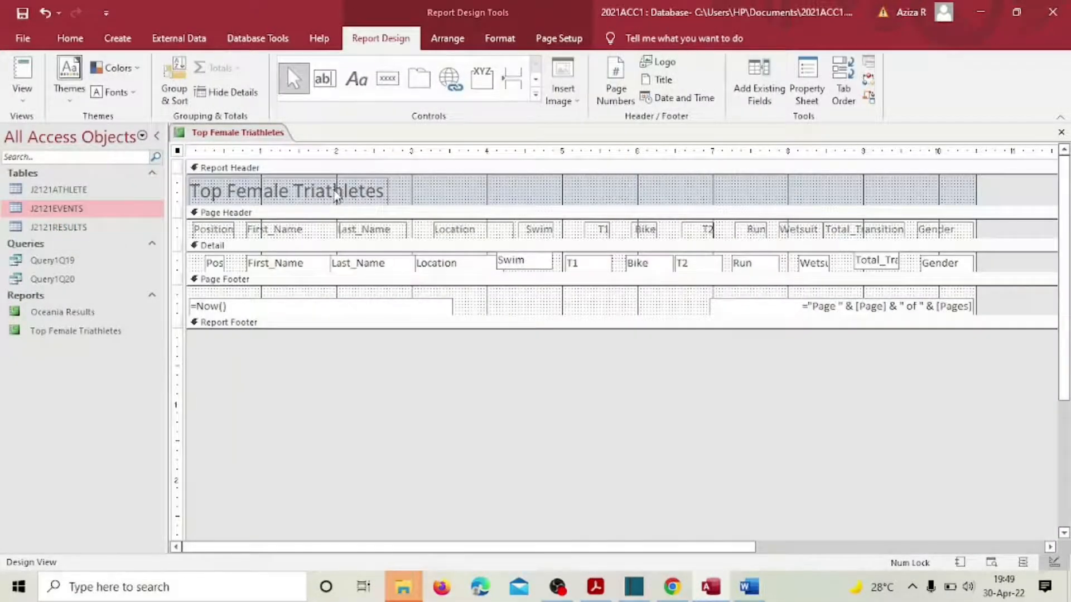
click(338, 192)
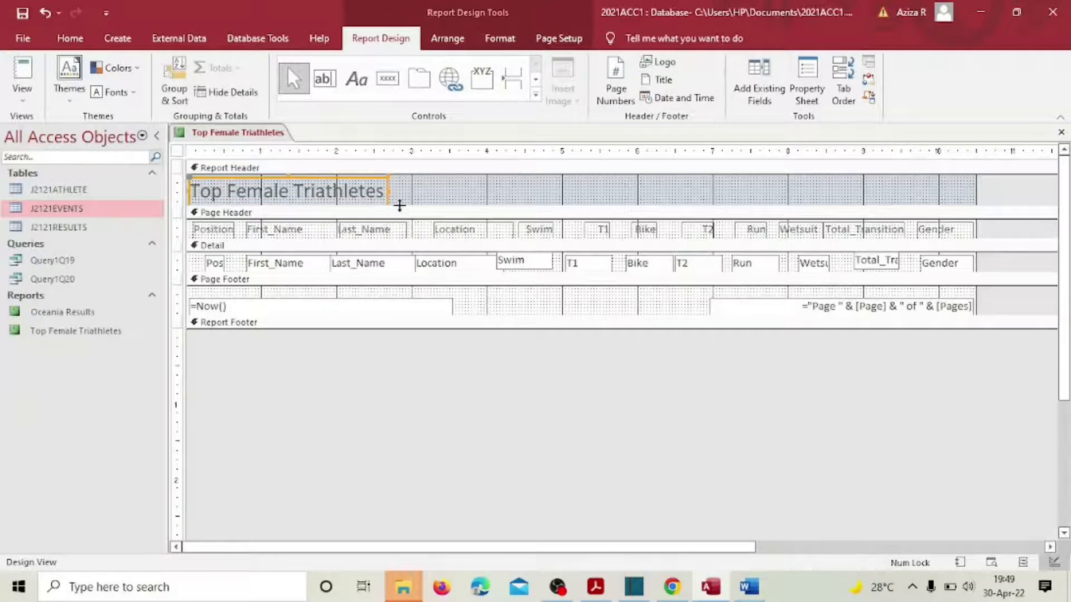
drag(399, 206, 399, 234)
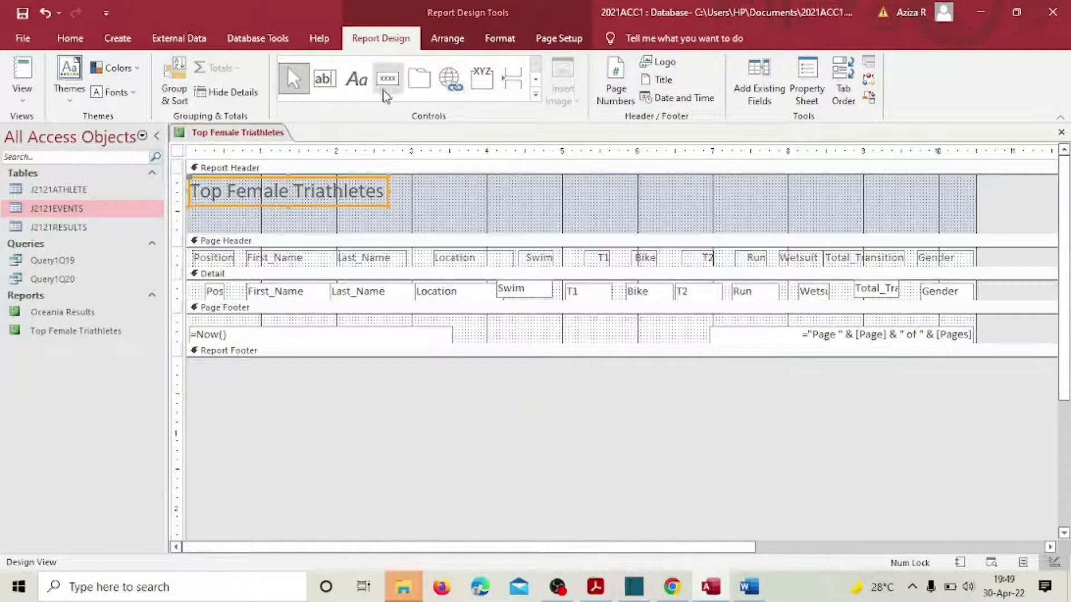
Step: Format the title black, bold, Arial Black, size 26
click(68, 38)
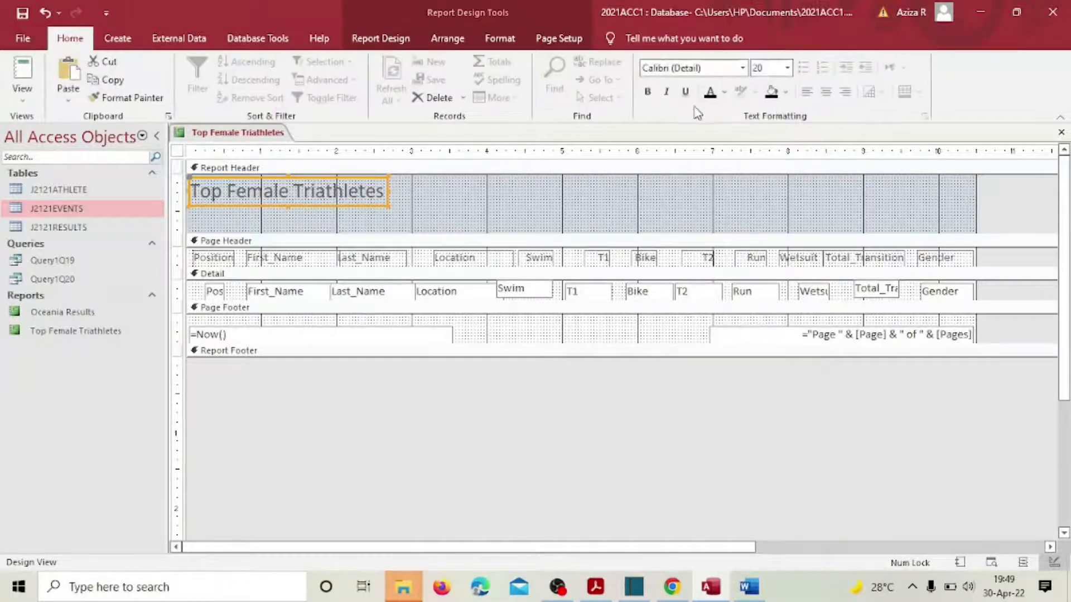
click(710, 92)
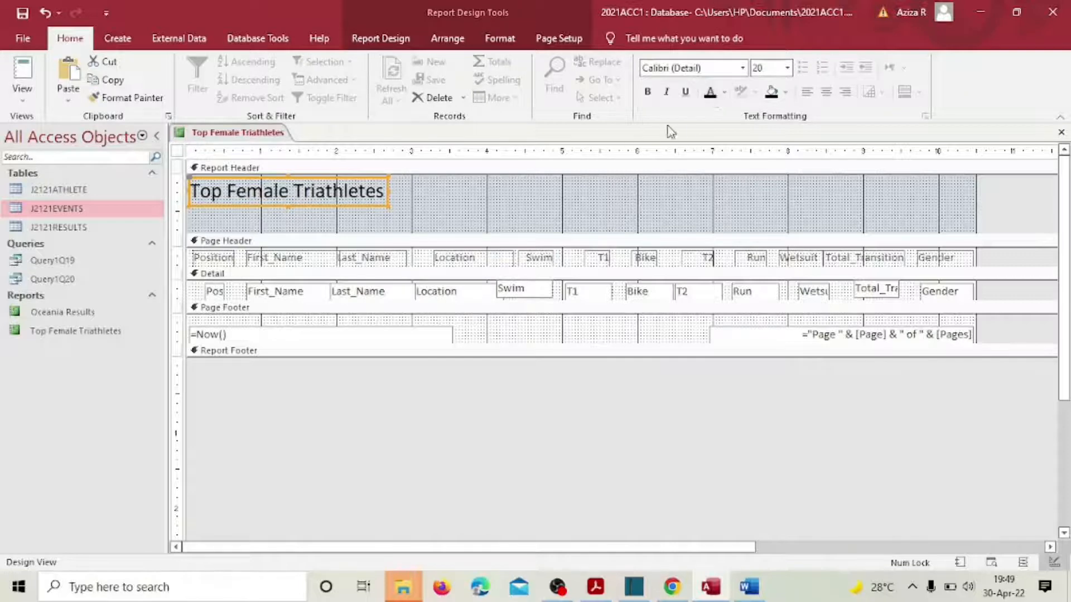
click(647, 92)
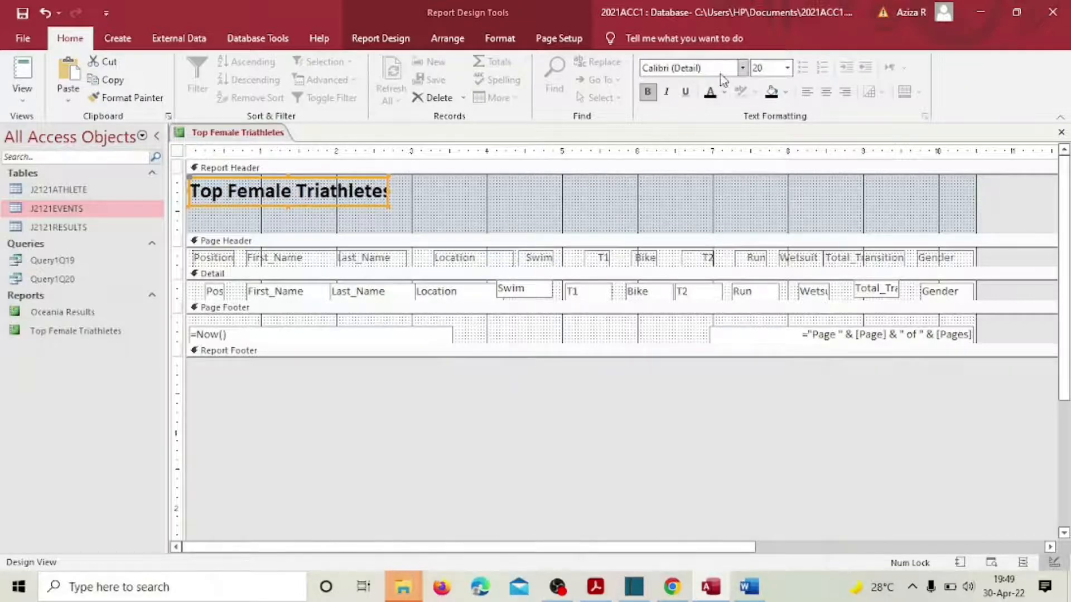
click(742, 67)
click(704, 201)
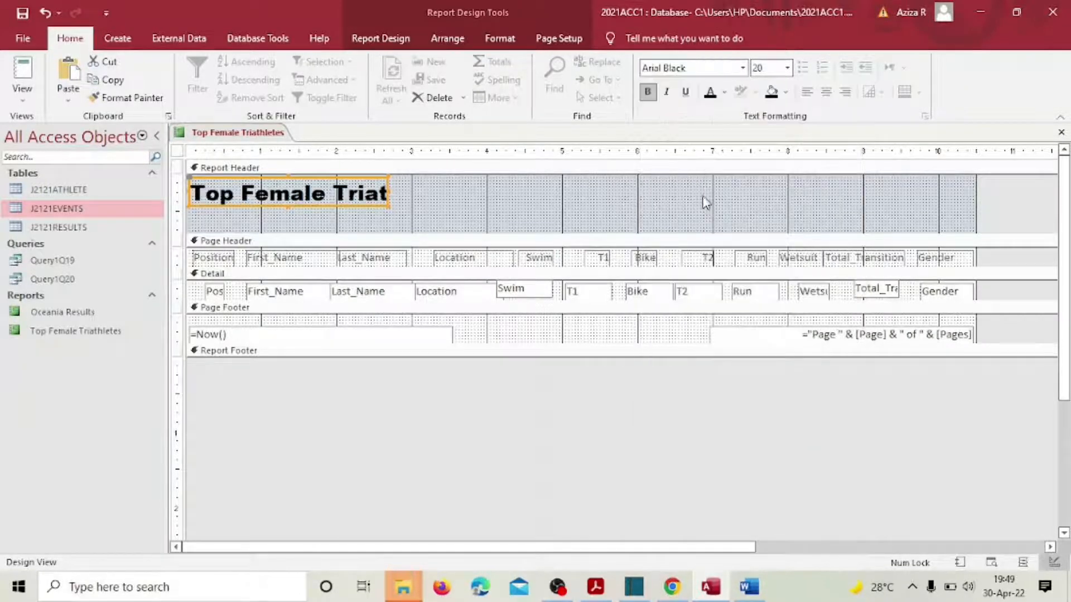
click(788, 68)
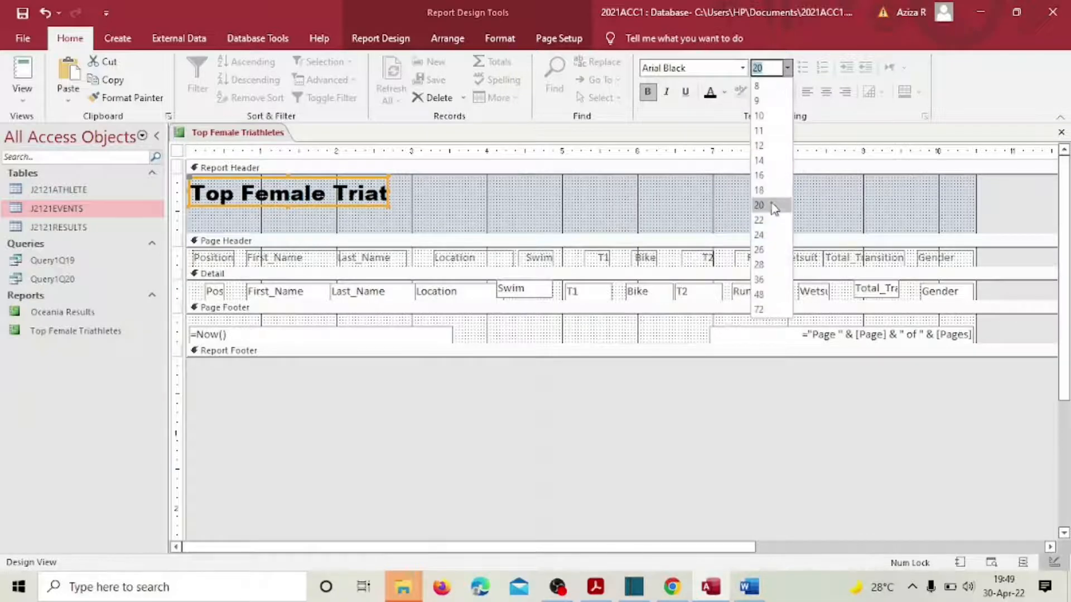
click(758, 249)
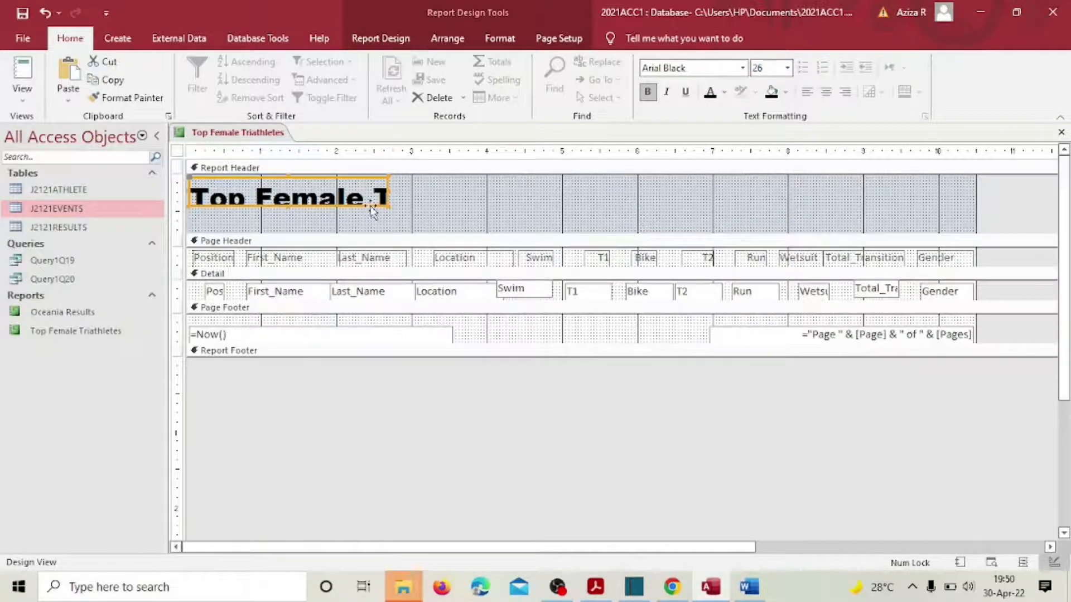
Step: Enlarge the title label so the full text shows, then bring up the exam paper
drag(389, 188, 565, 191)
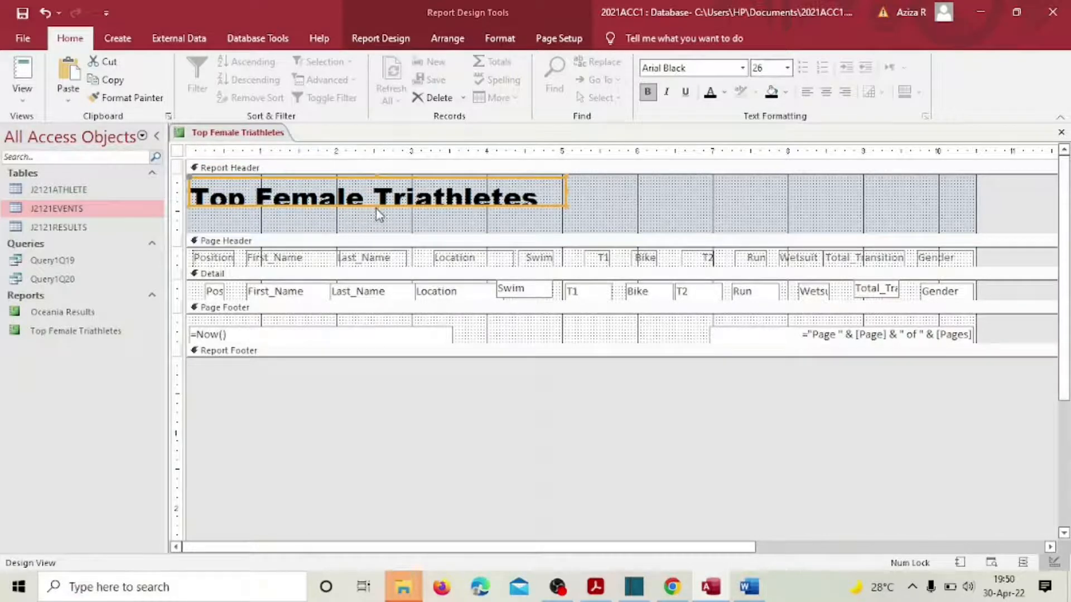
drag(376, 207, 384, 222)
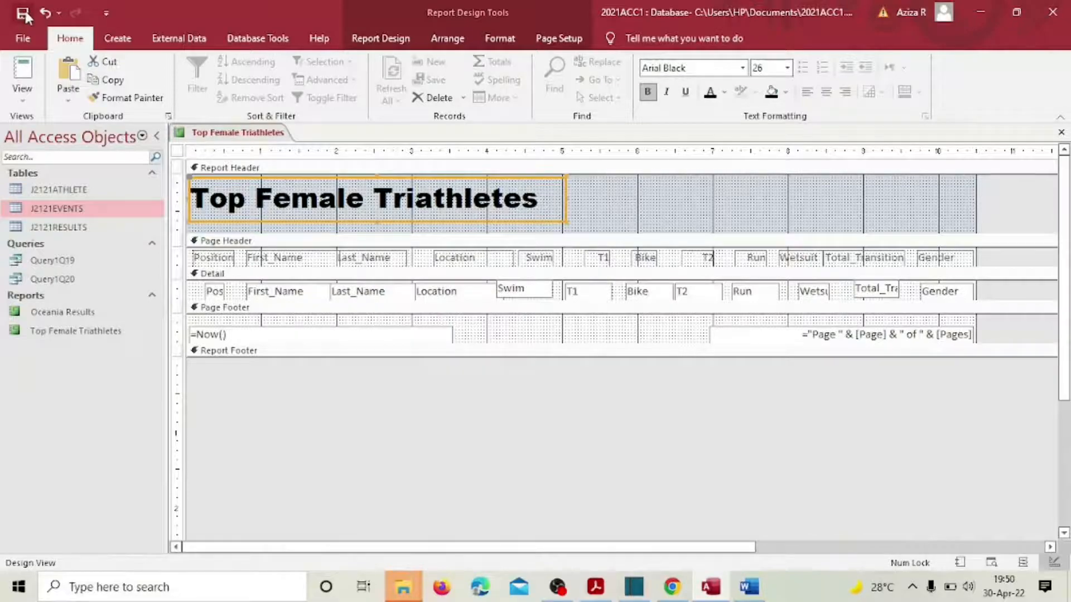
click(595, 587)
scroll(526, 355, down, 3)
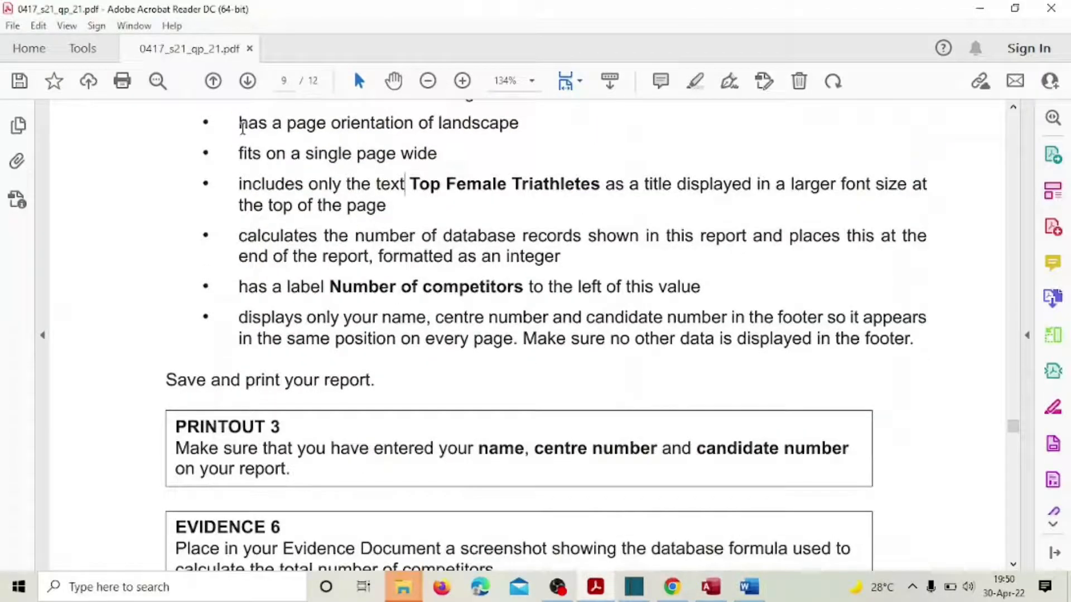
Step: Highlight the landscape, single-page-wide and title requirements in yellow, then return to Access
drag(239, 124, 386, 207)
click(403, 171)
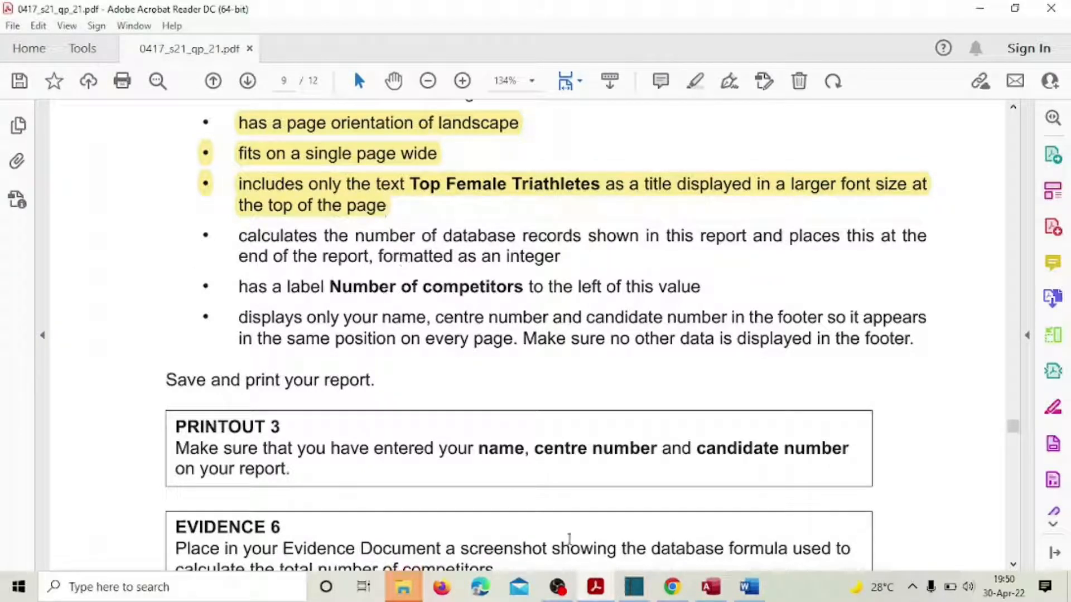
click(704, 587)
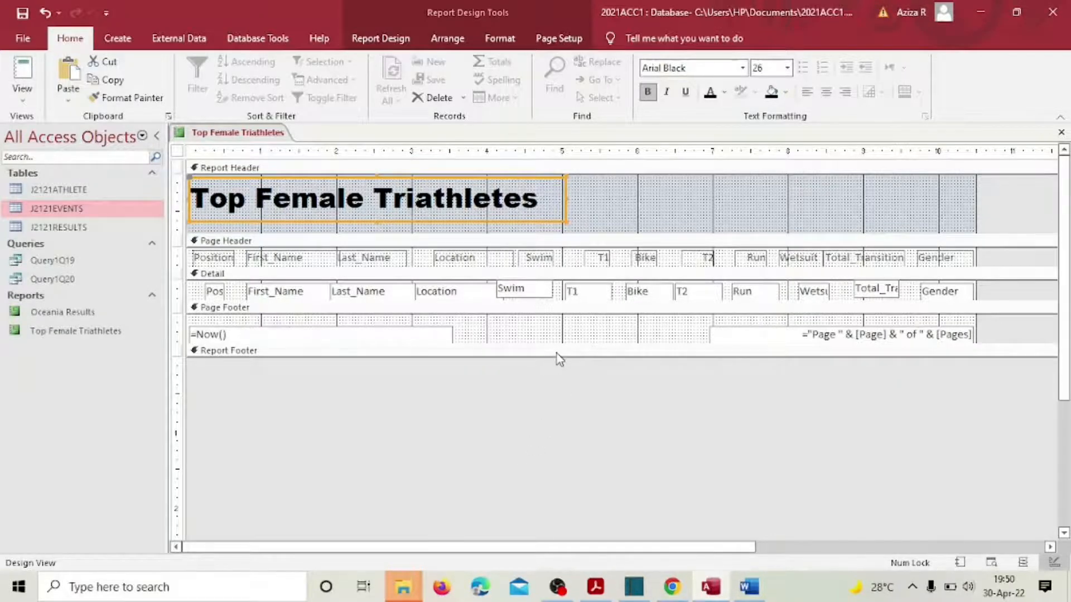
Step: Open the Report Footer and add a =Count(*) record count for the Bike field, widened to fit
drag(558, 357, 552, 400)
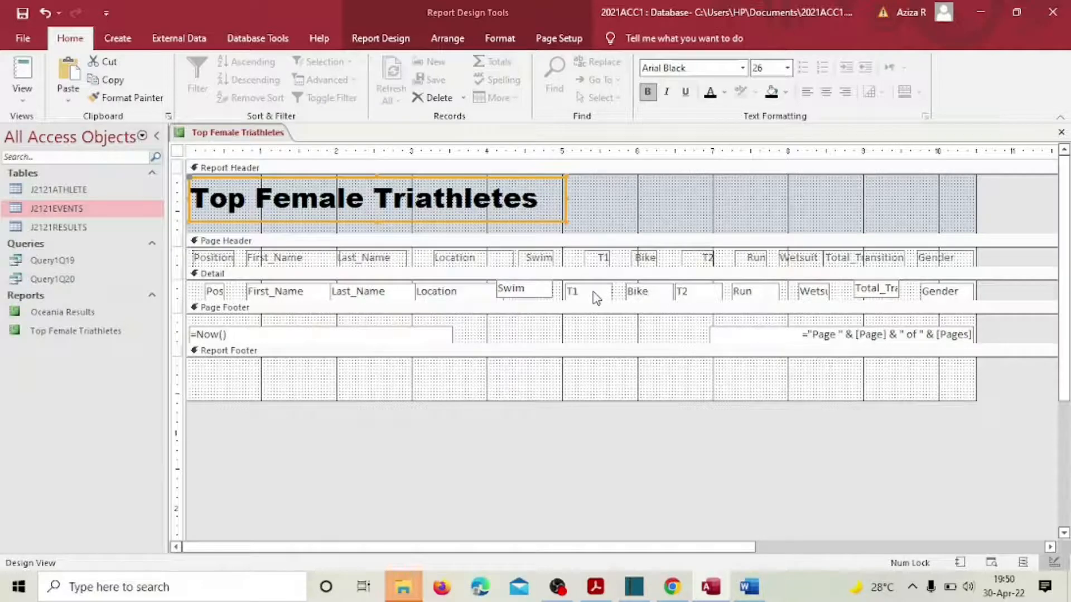
click(647, 291)
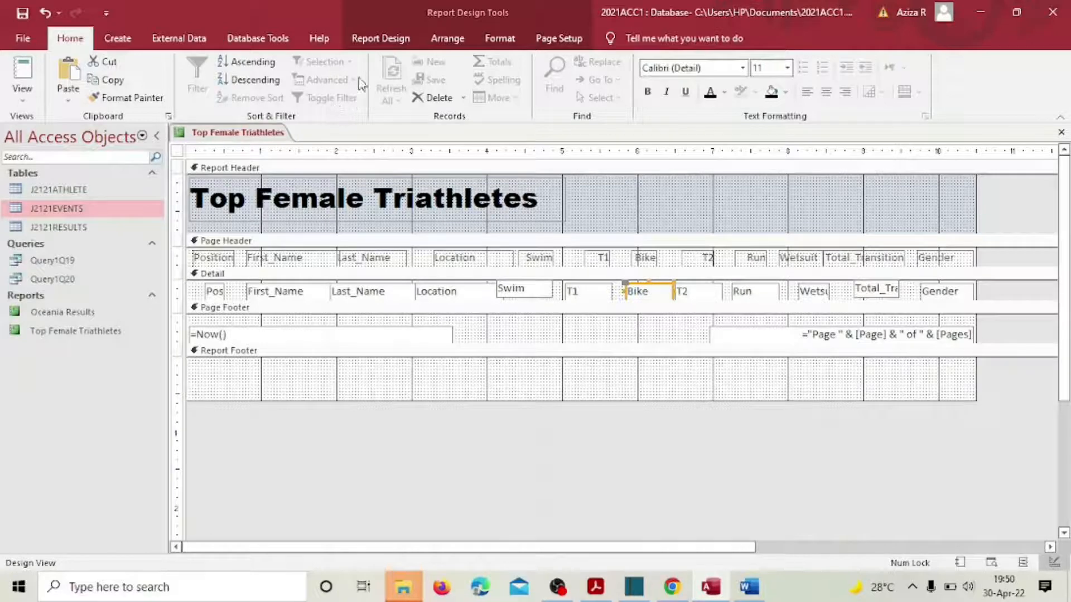
click(379, 39)
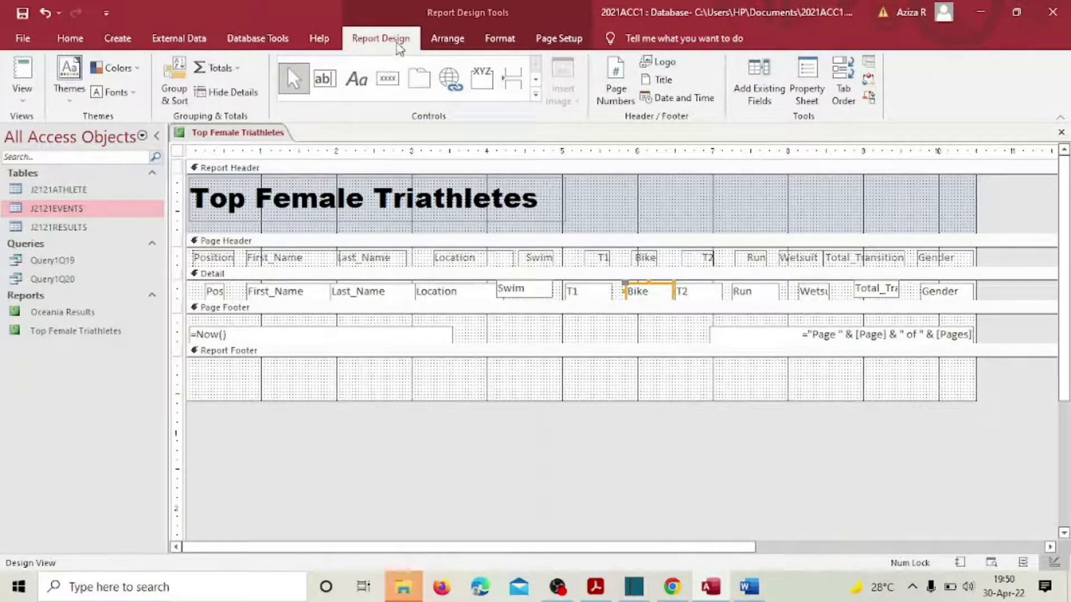
click(239, 68)
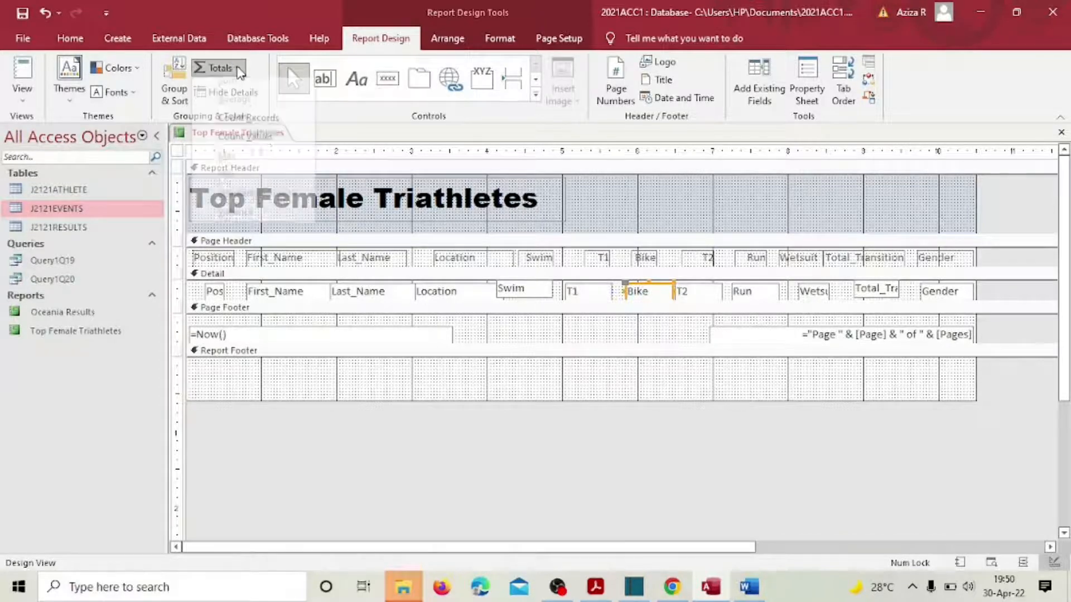
click(255, 126)
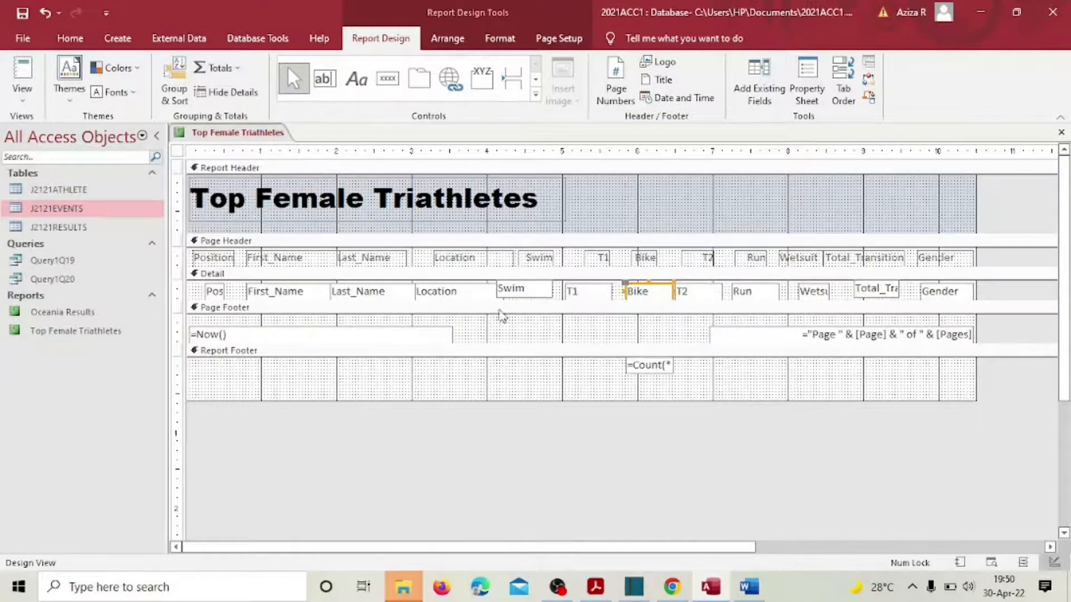
click(652, 368)
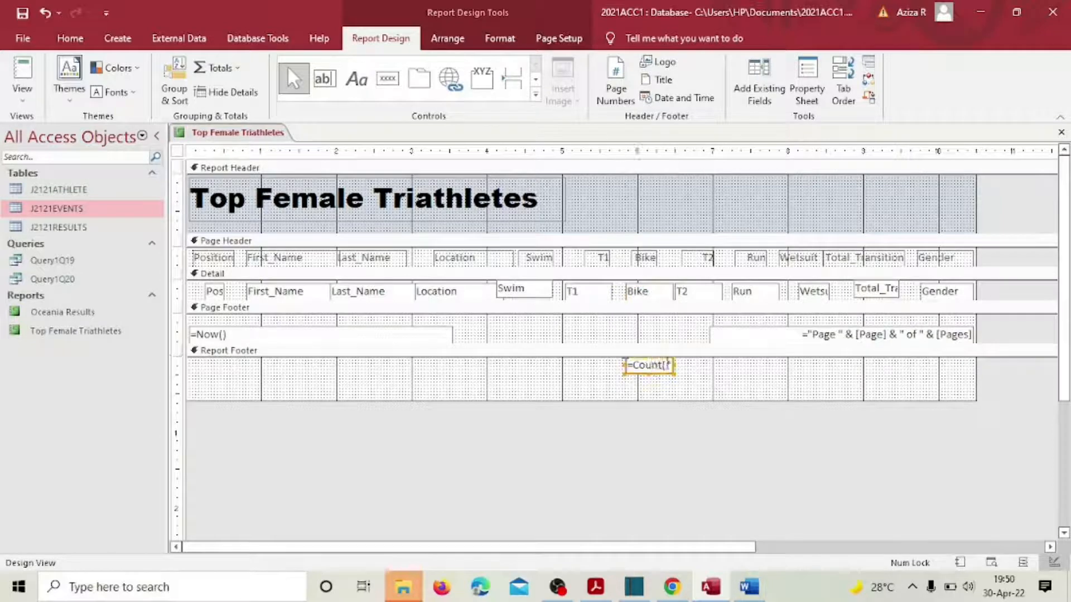
drag(675, 363, 695, 364)
Step: Format the =Count(*) box as Fixed with 0 decimal places, close the Property Sheet, and check the exam paper
click(807, 84)
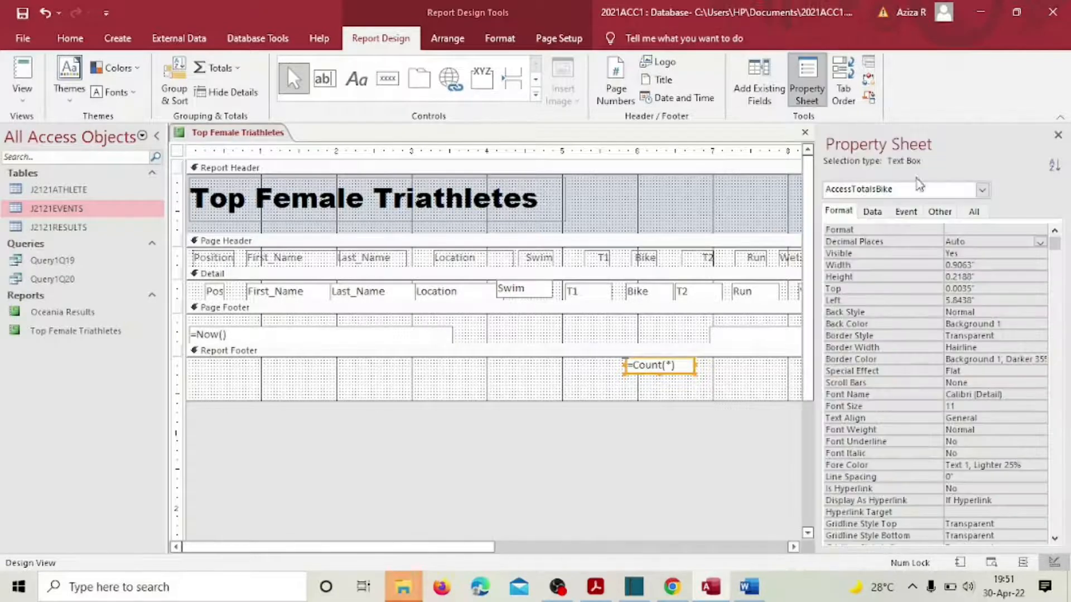
click(1039, 231)
click(1040, 231)
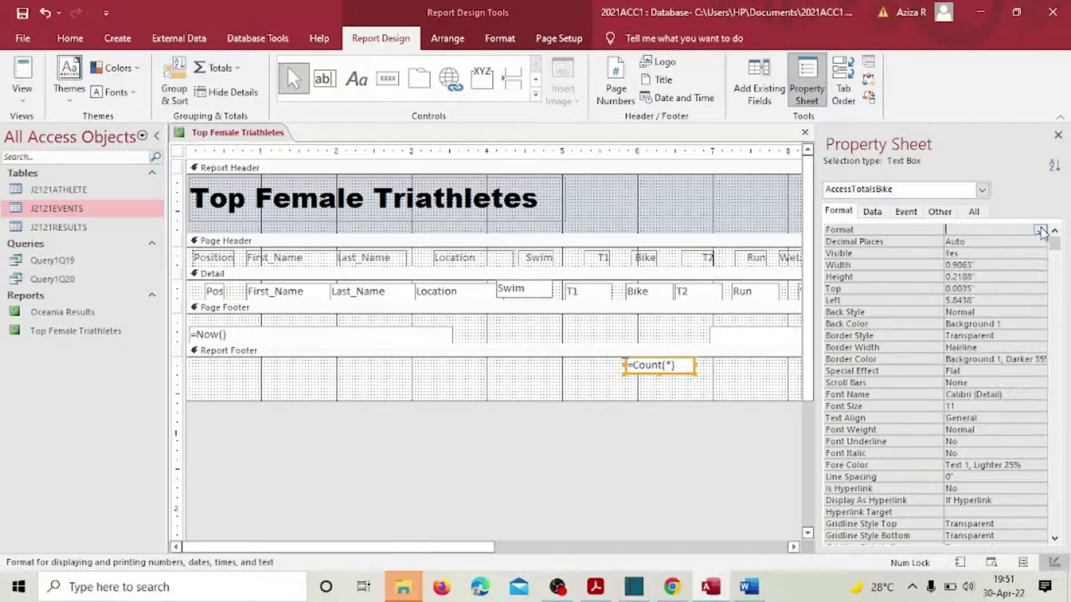
click(1039, 231)
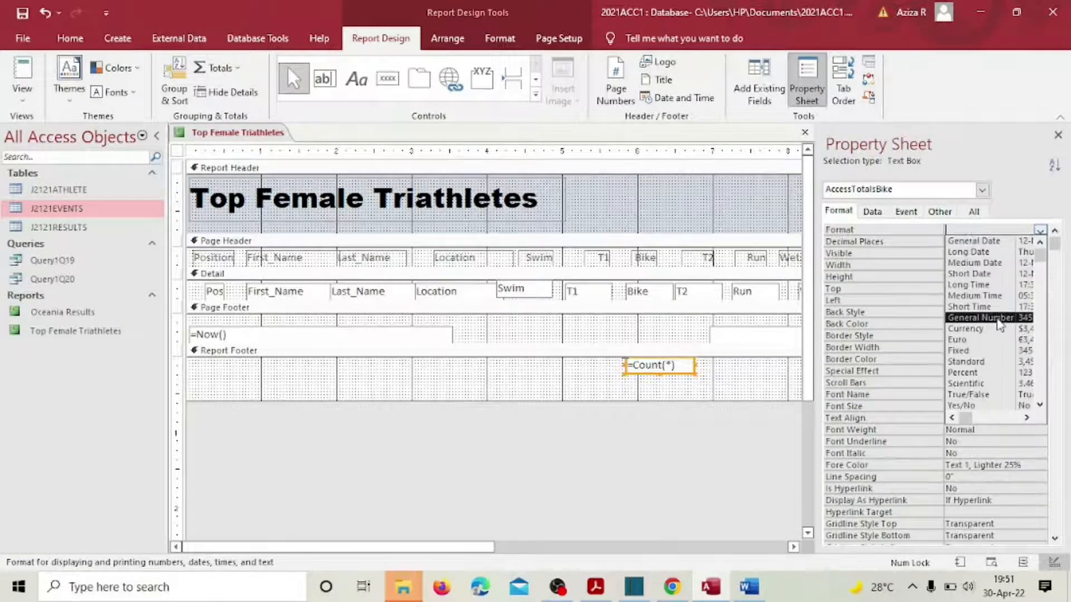
click(958, 351)
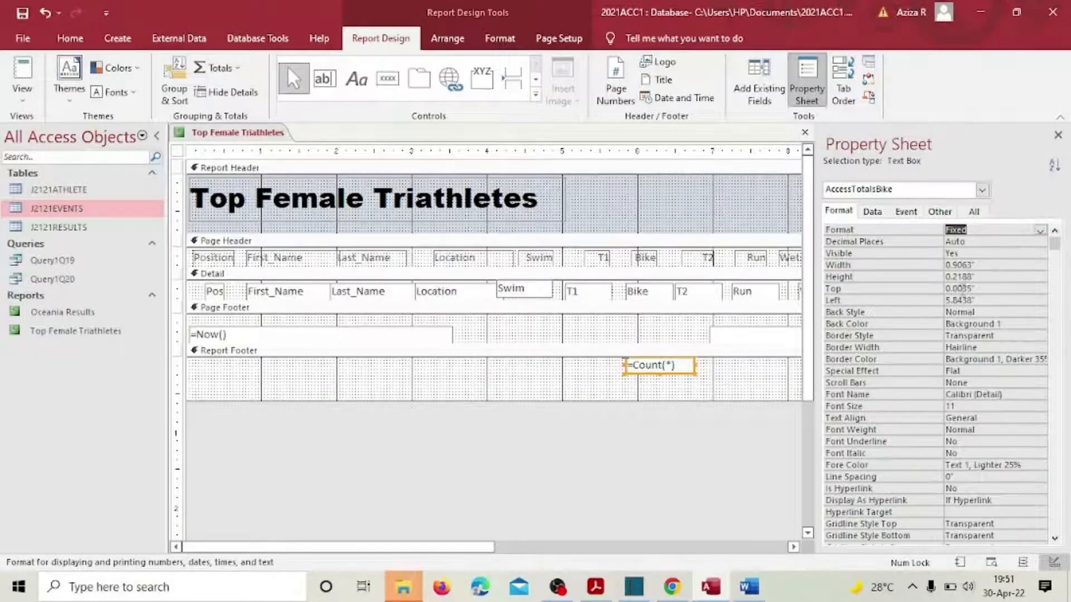
click(1004, 240)
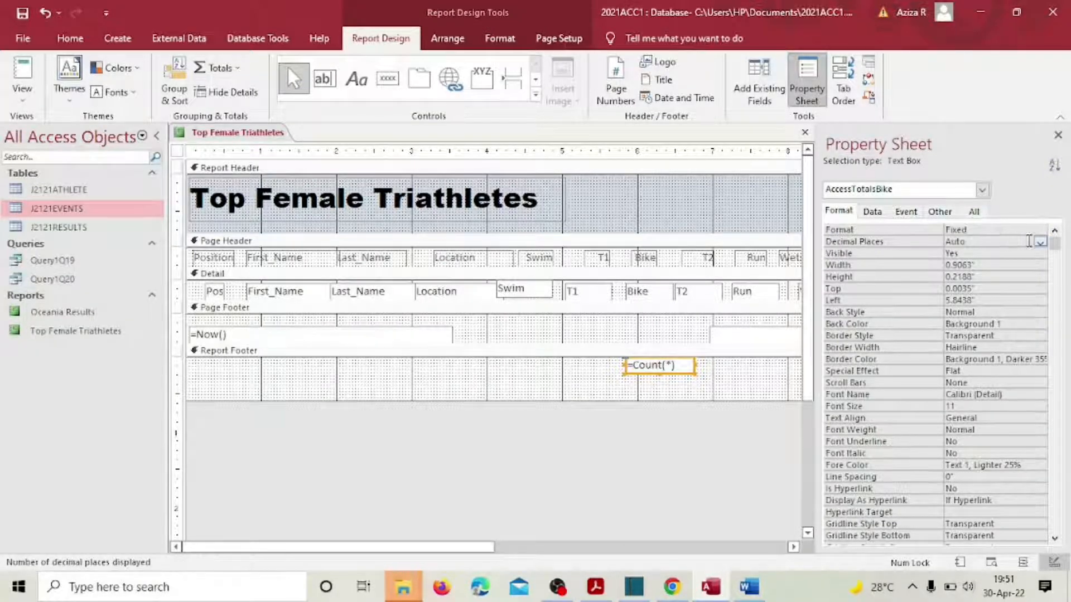
click(1040, 242)
click(1015, 251)
click(1058, 135)
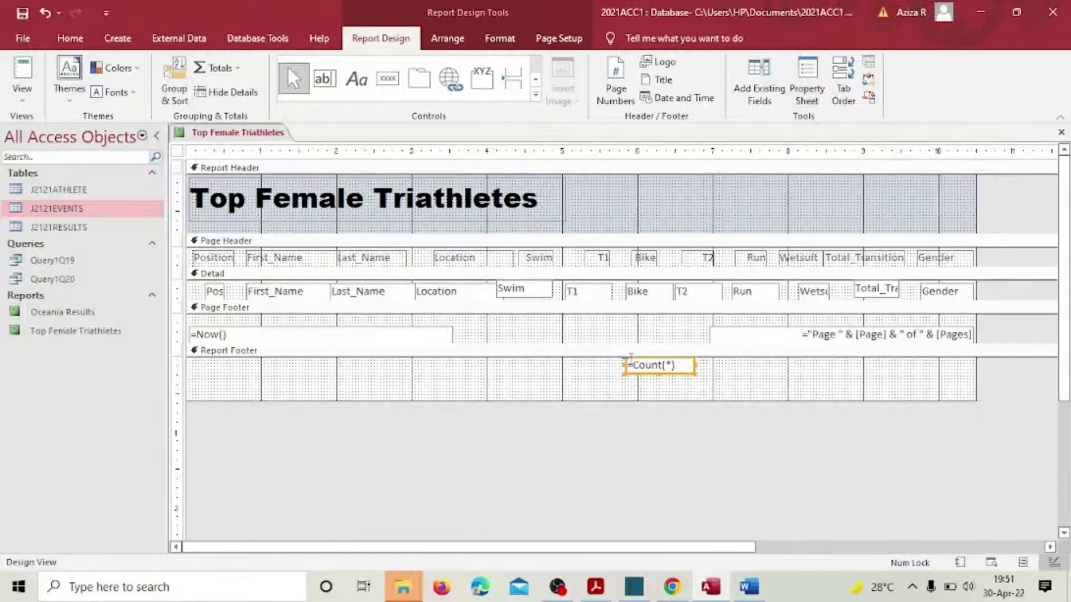
click(595, 586)
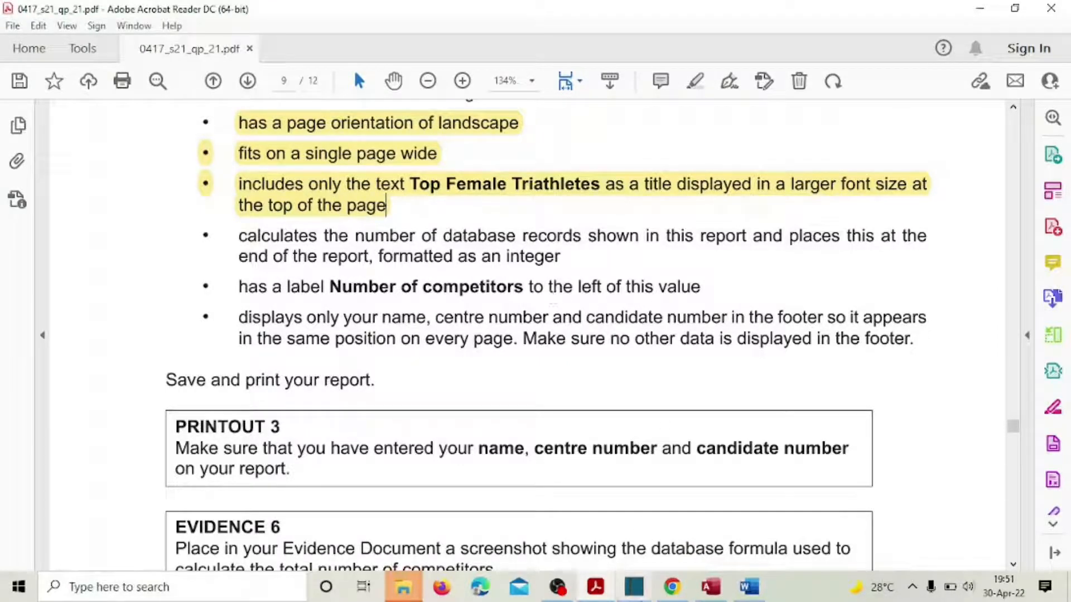
click(709, 590)
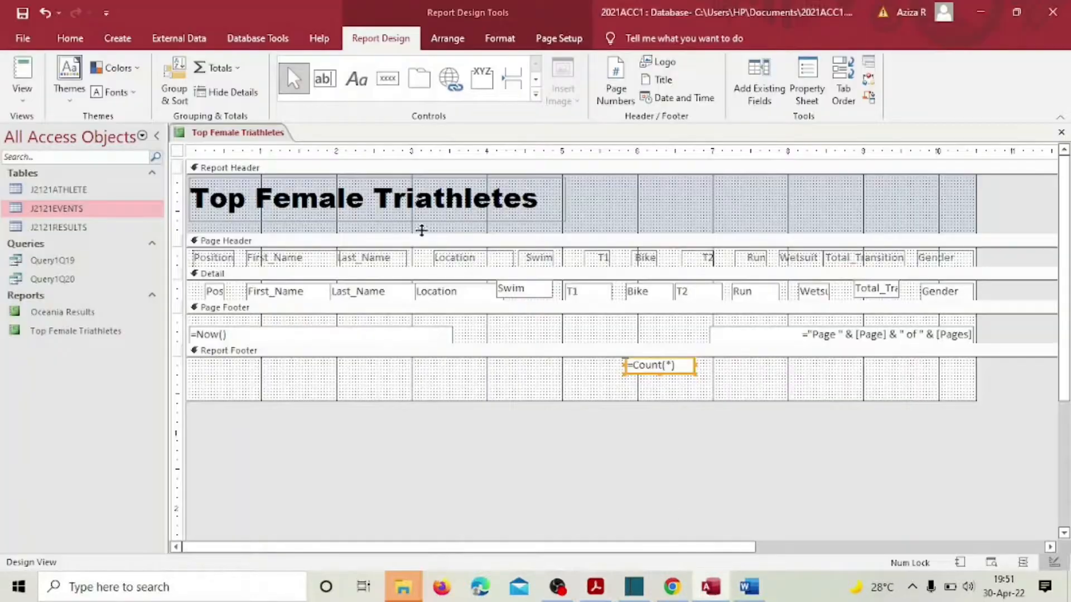
Step: Draw a 'Number of Competitors :' label beside the =Count(*) footer total and select both controls
click(356, 73)
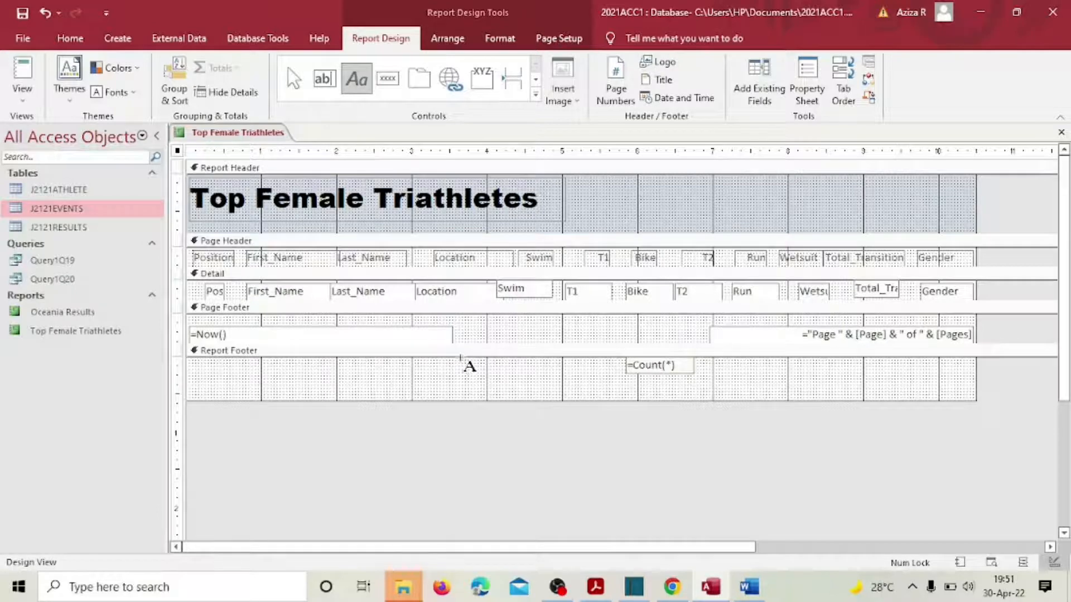
drag(462, 361, 601, 374)
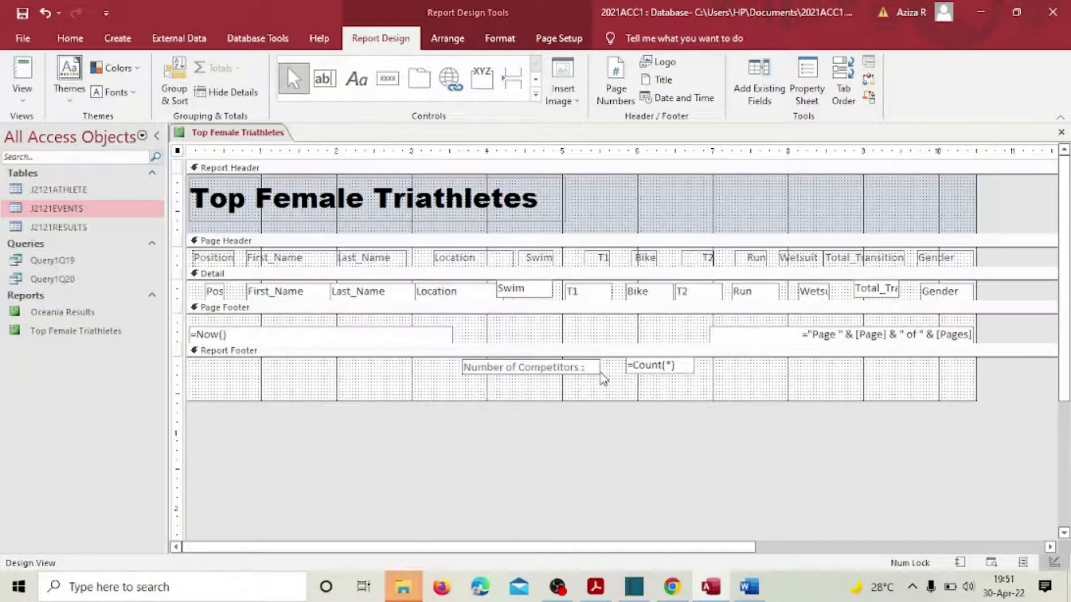
click(581, 390)
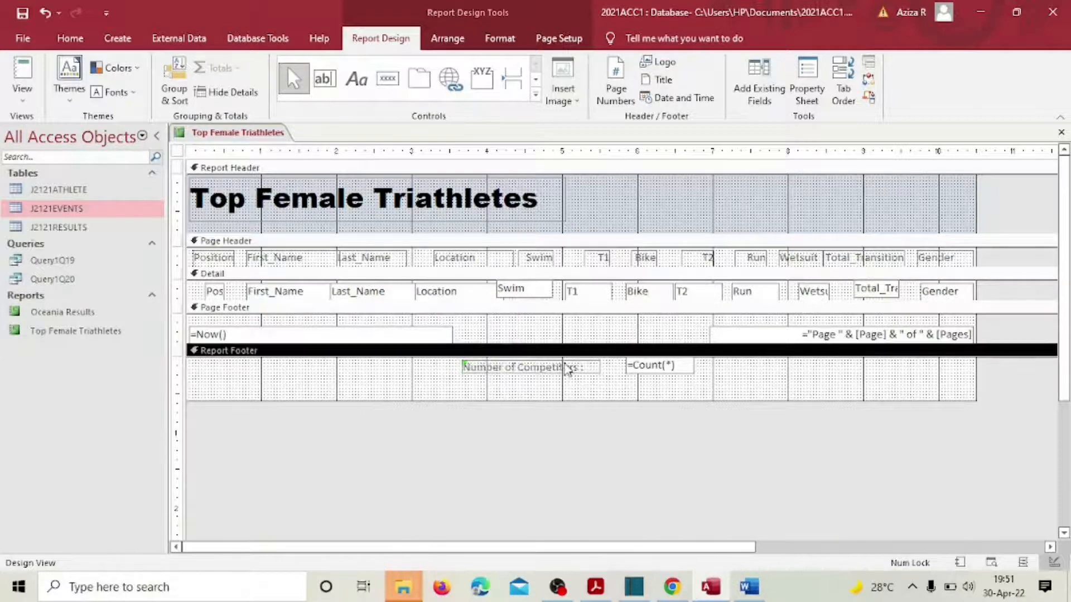
click(569, 369)
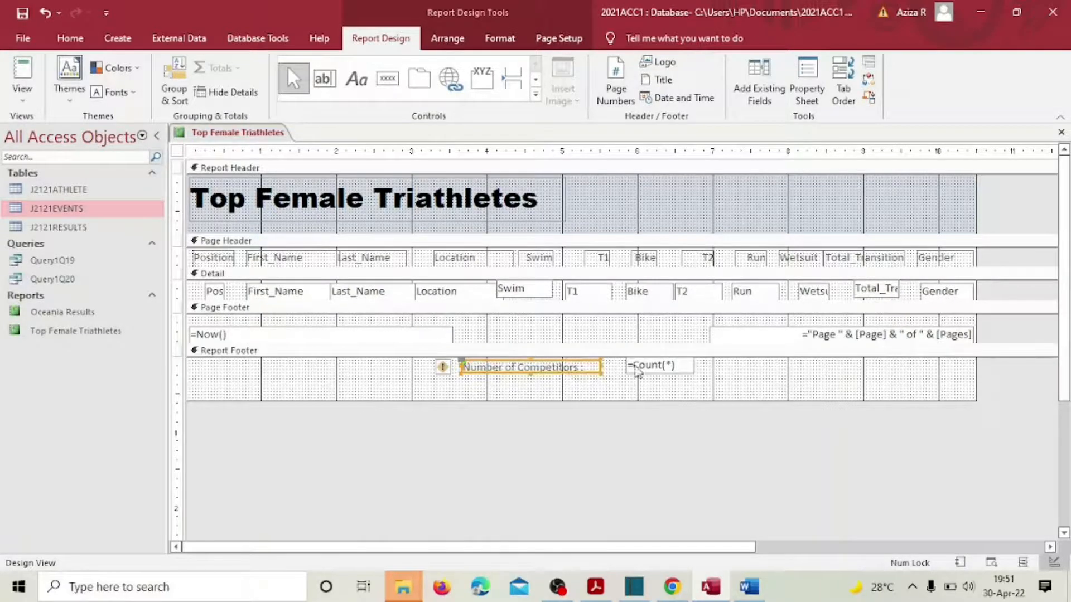
shift+click(665, 370)
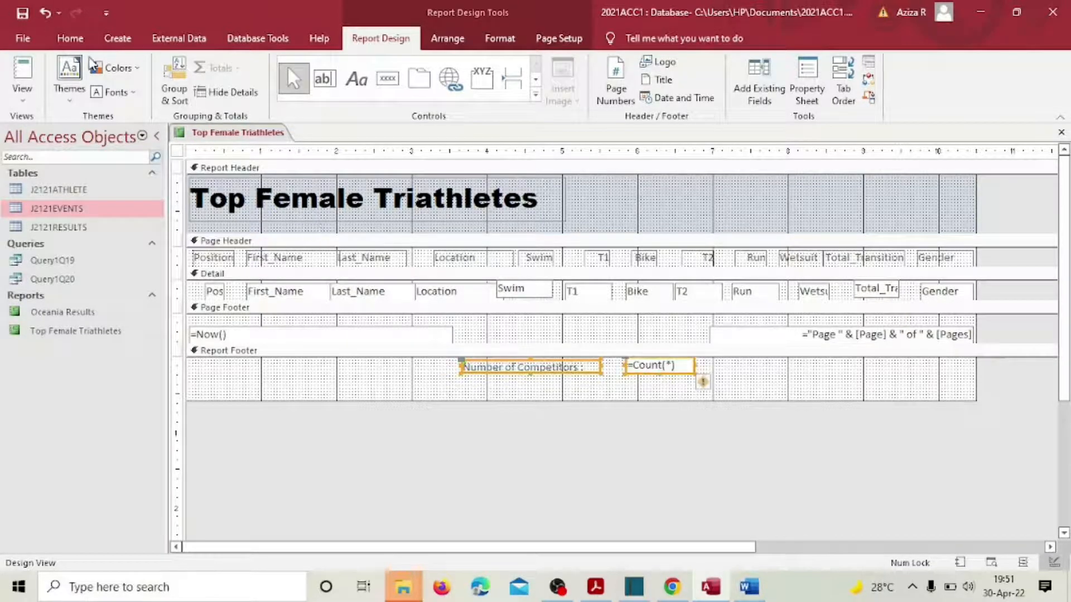
click(70, 39)
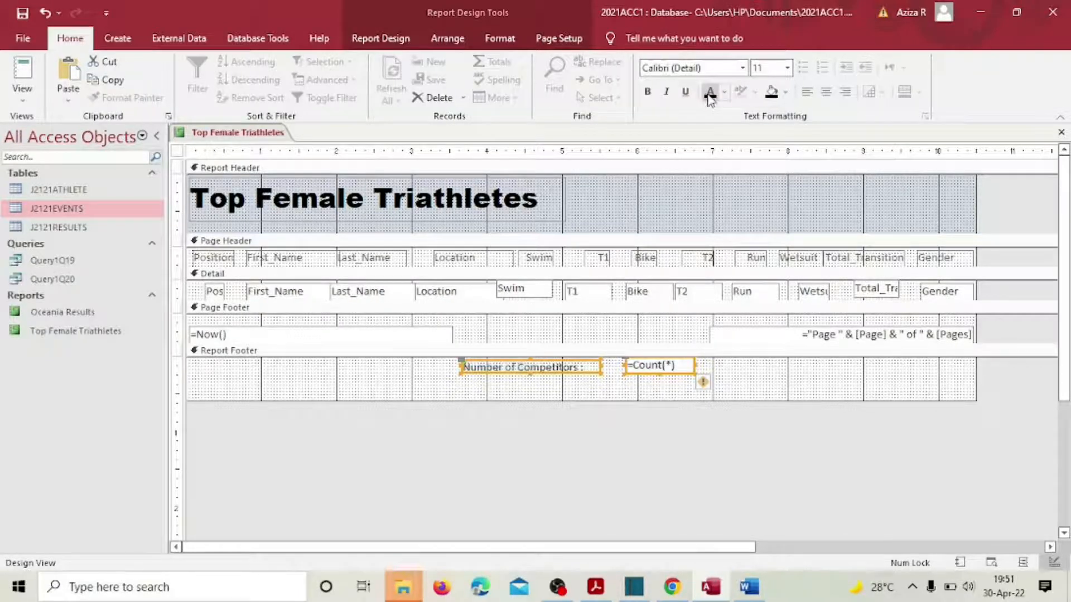
Step: Format the footer label and count as bold 11-point Arial Rounded MT Bold and shift them left
click(647, 92)
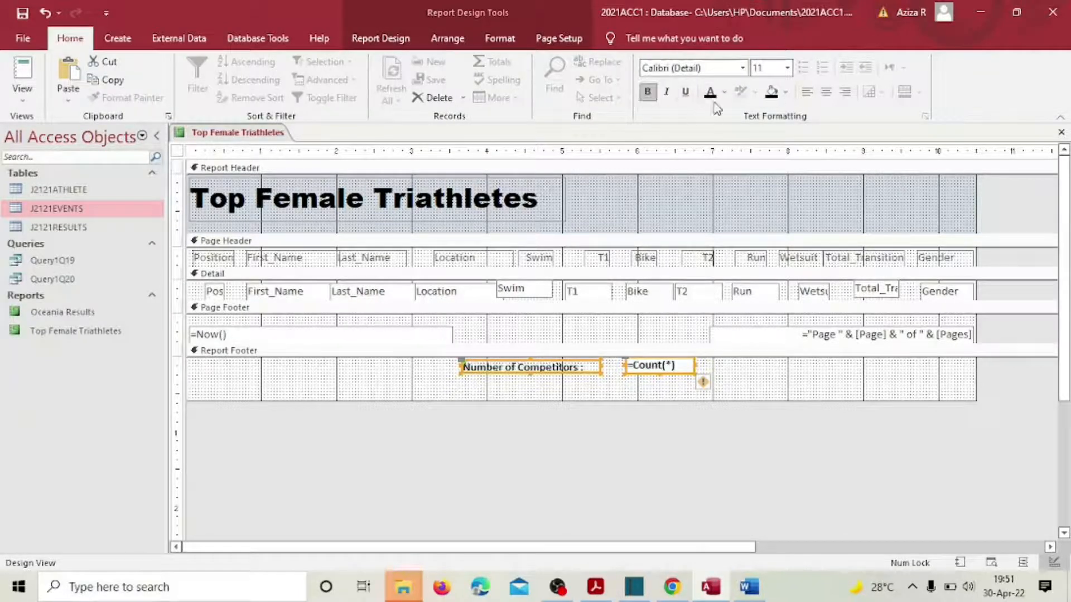
click(787, 68)
click(759, 146)
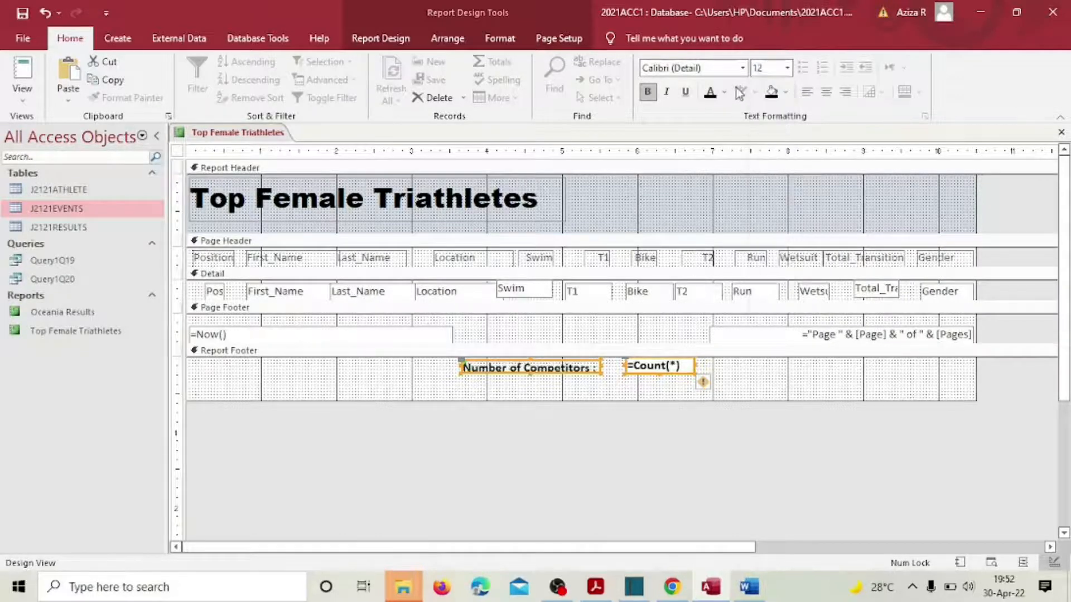
click(743, 68)
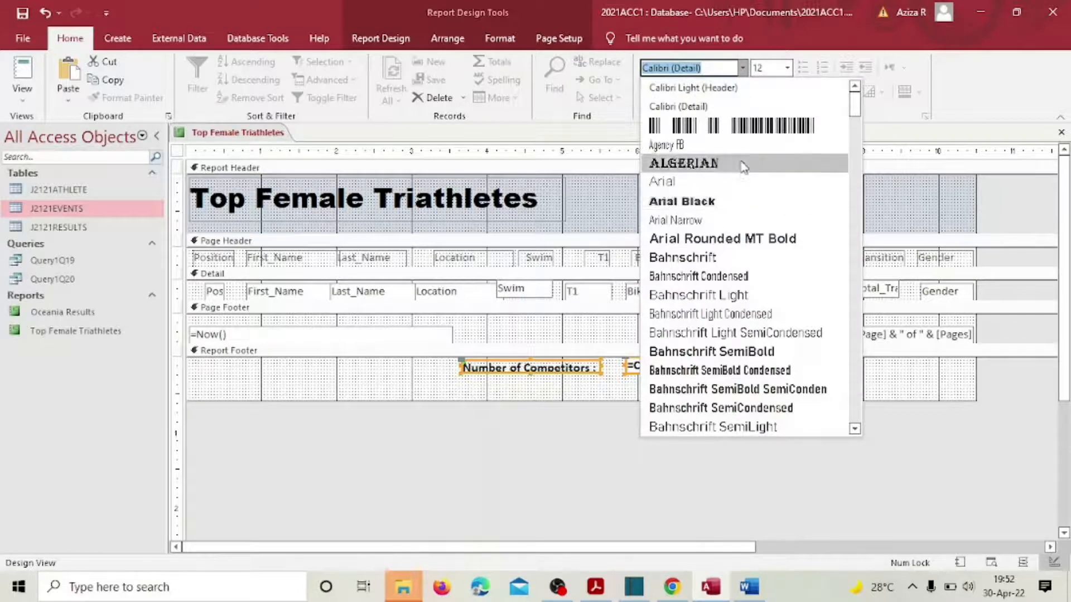
click(725, 241)
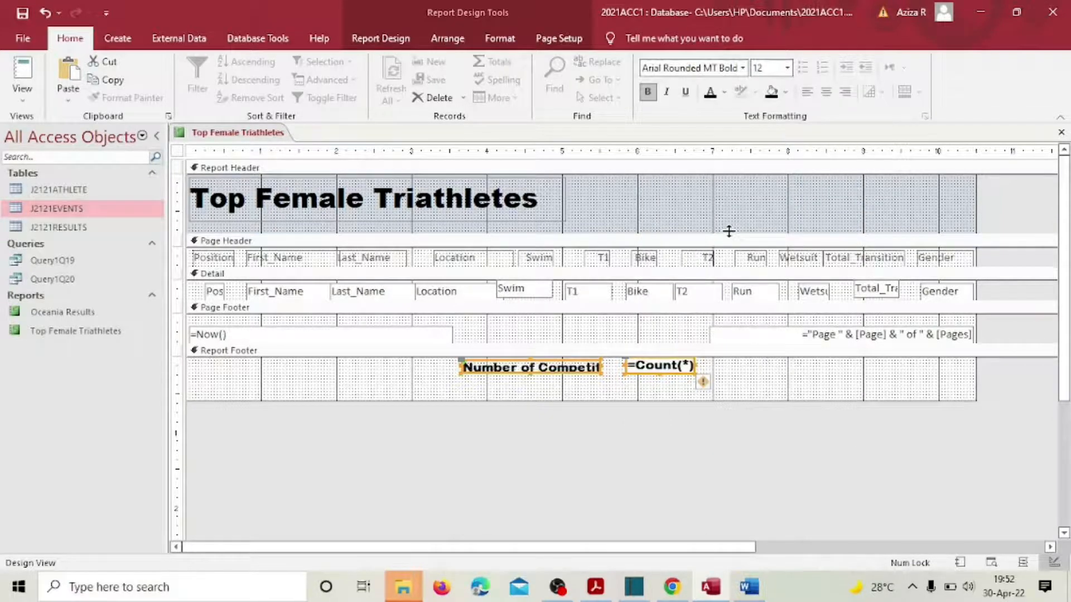
click(787, 68)
click(769, 130)
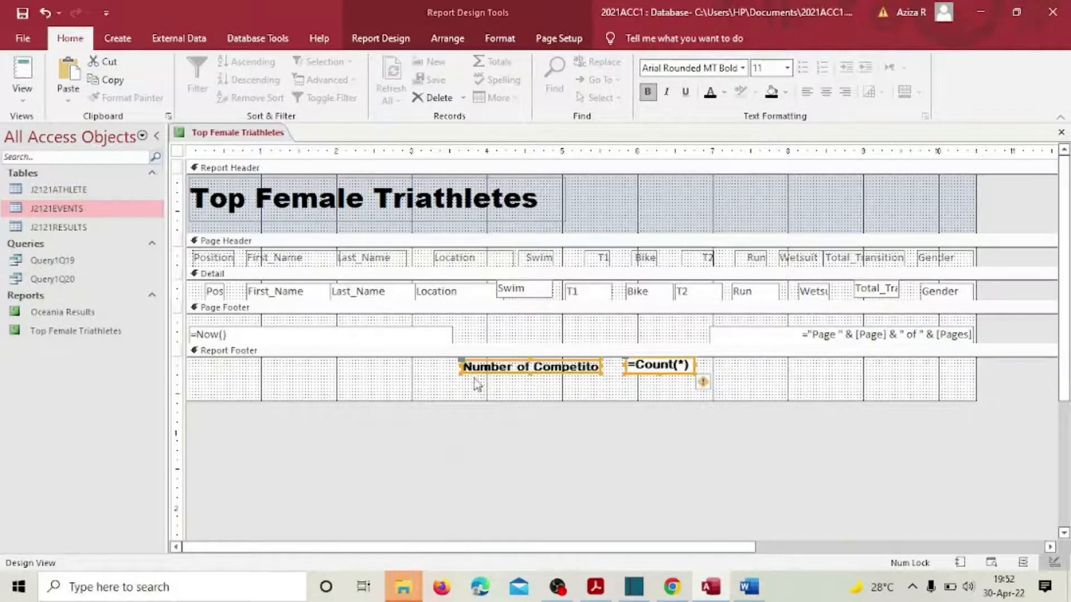
drag(460, 365, 440, 366)
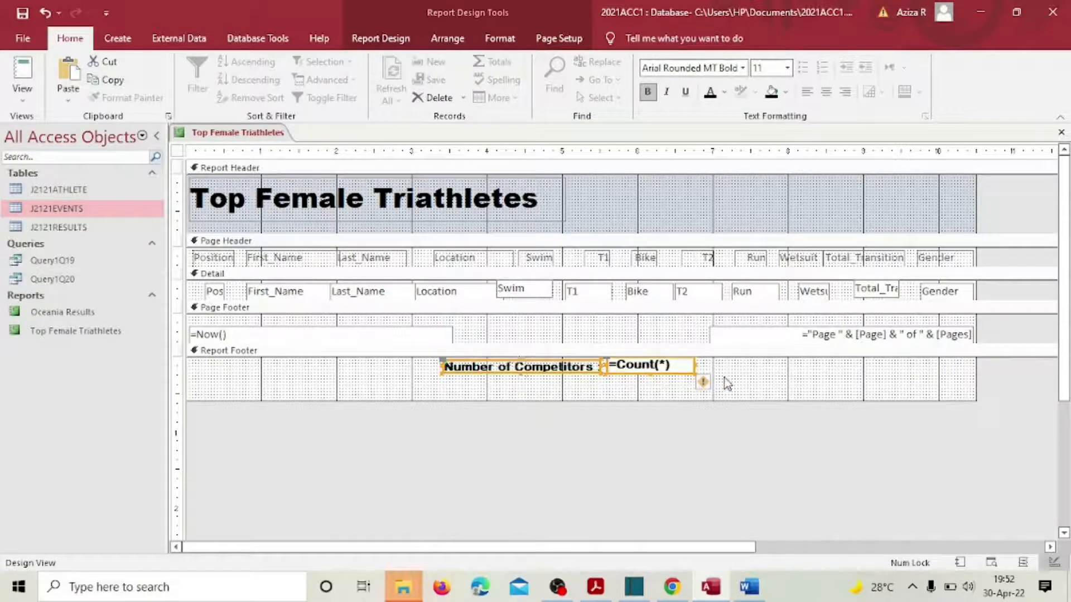
Step: View the report in Layout View, scrolled down to the footer count of 116
click(27, 104)
click(55, 209)
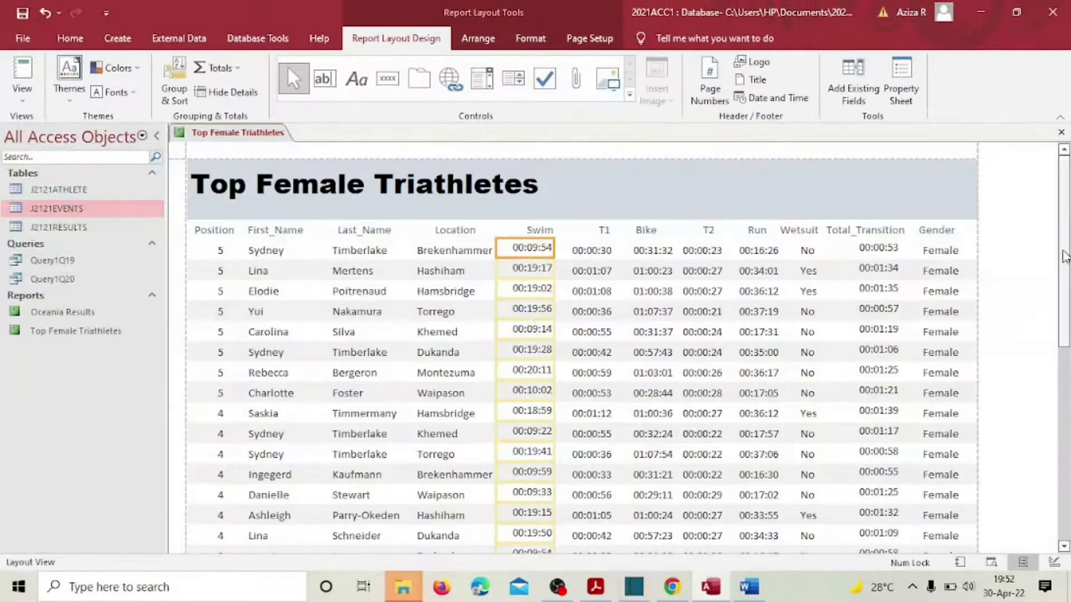
drag(1066, 231, 1070, 563)
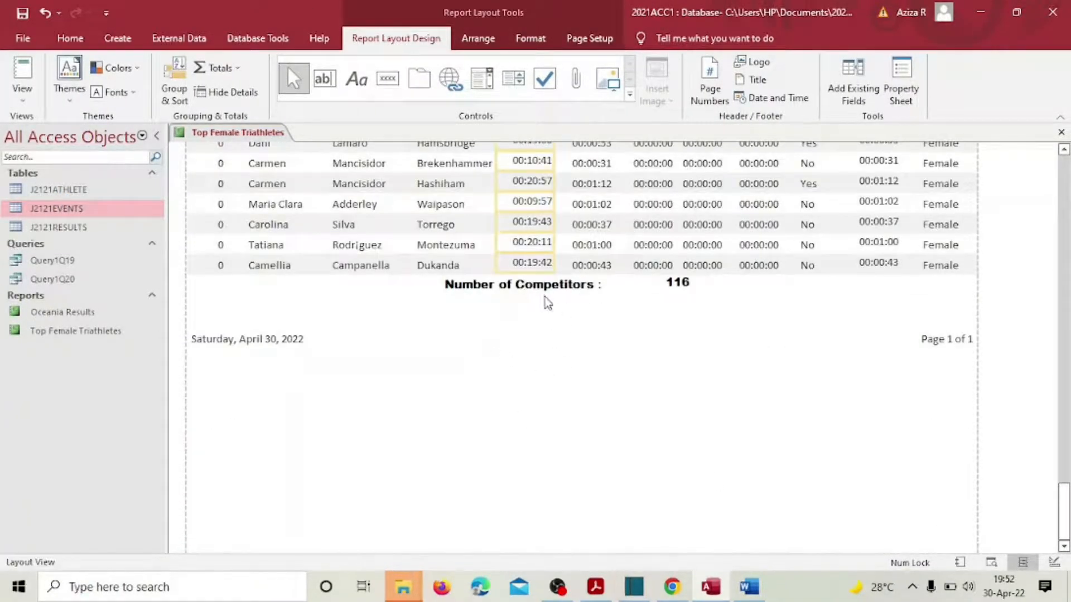
Step: Narrow the 116 competitor count box in the report footer
click(701, 326)
click(667, 282)
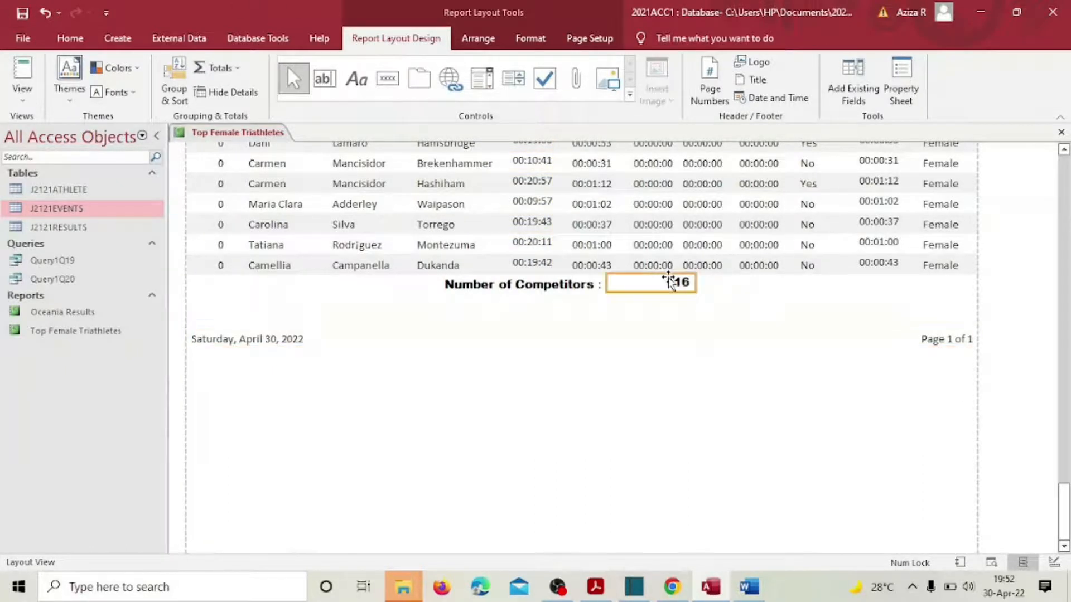
drag(692, 283, 640, 283)
click(708, 314)
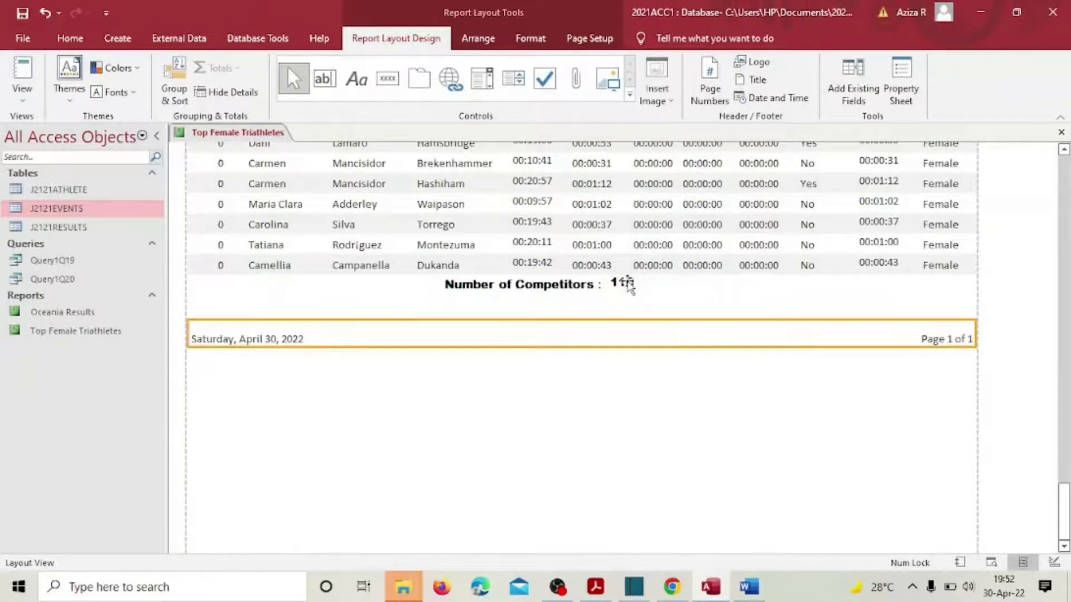
click(627, 283)
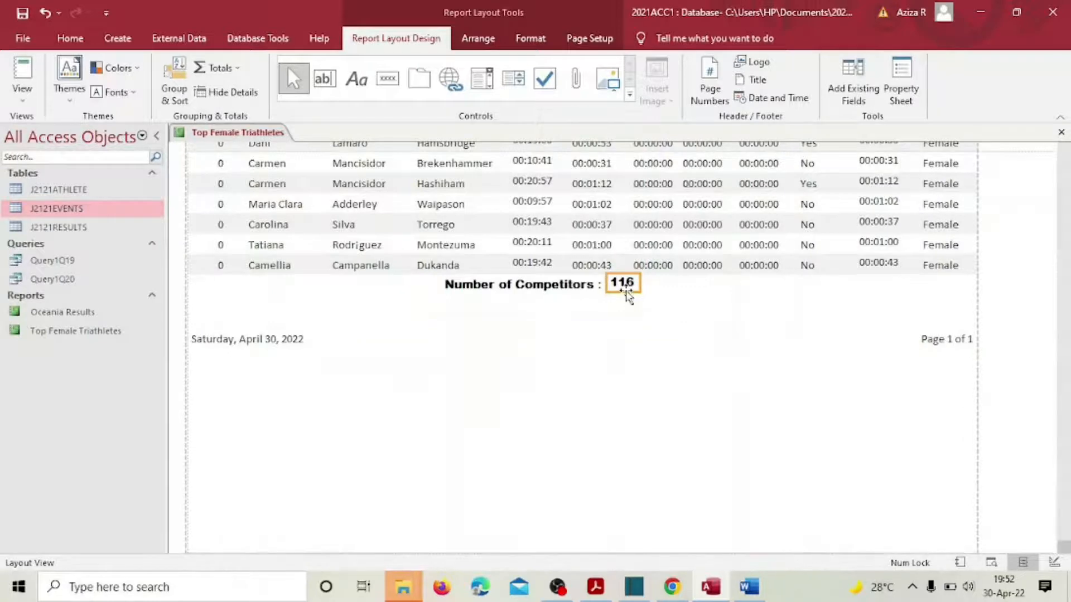
Step: Select the report footer, then bring the exam paper PDF back to the front
scroll(705, 294, up, 3)
click(725, 531)
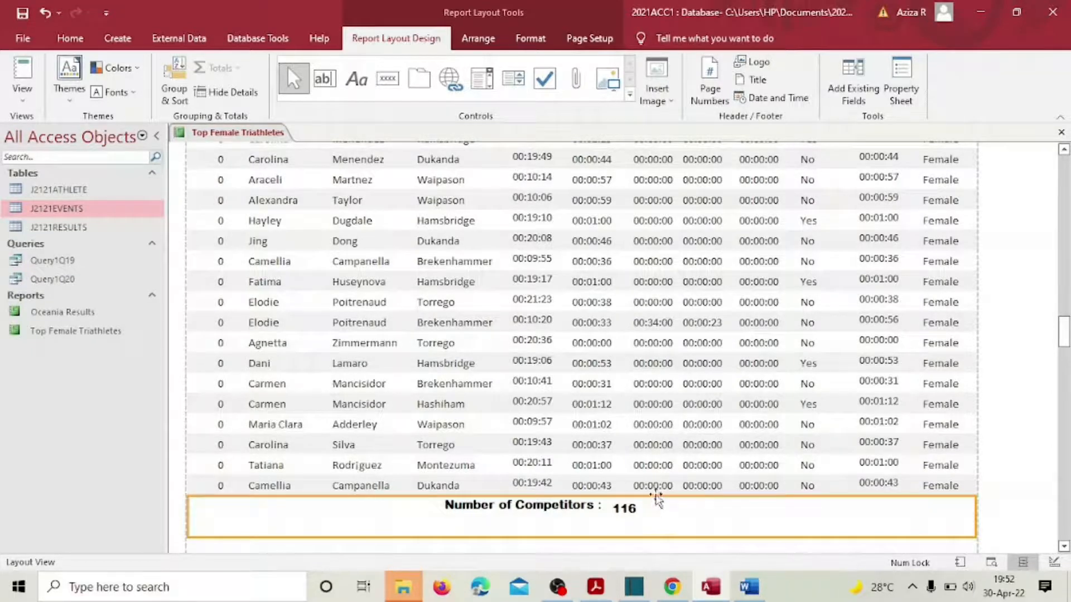
click(596, 587)
scroll(459, 394, down, 2)
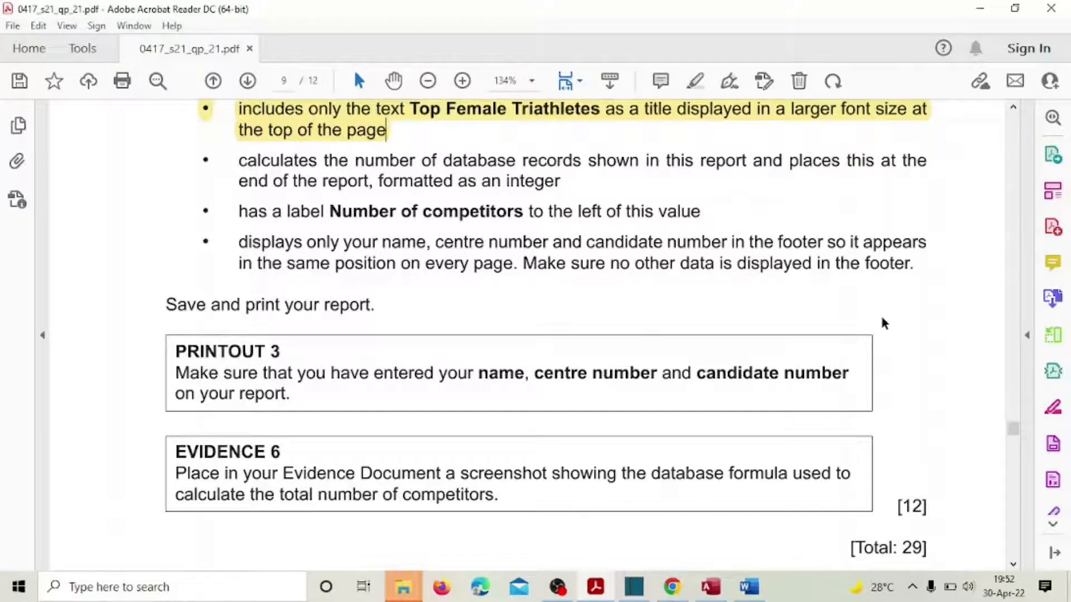
Step: Bring the Access report back and scroll down to its Number of Competitors : 116 footer
click(718, 593)
scroll(853, 488, down, 1)
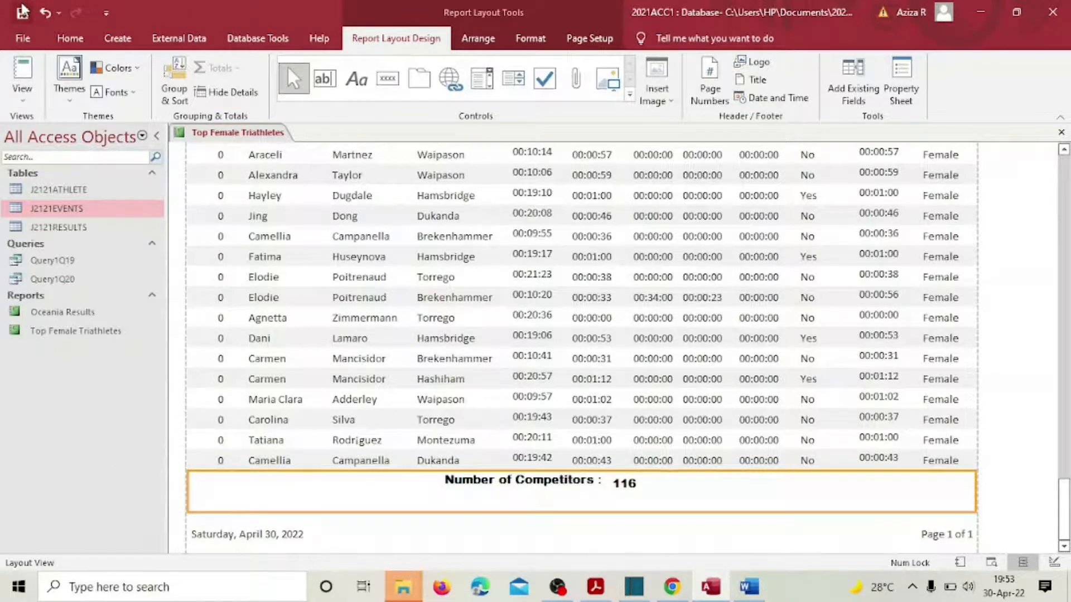
click(22, 89)
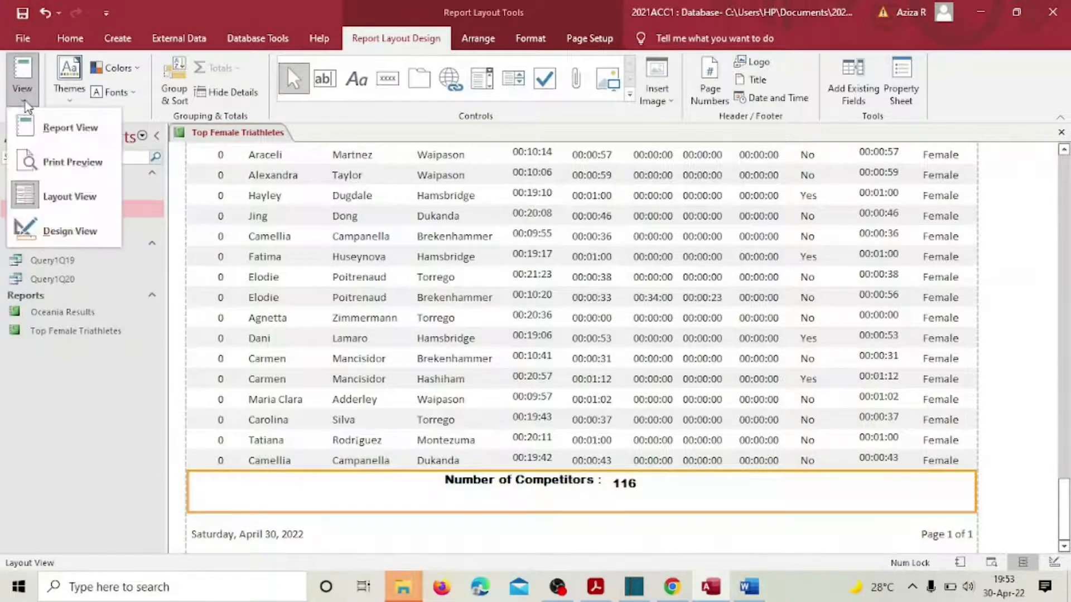
Step: In Design View, delete the =Now() date and page-number boxes from the page footer
click(93, 231)
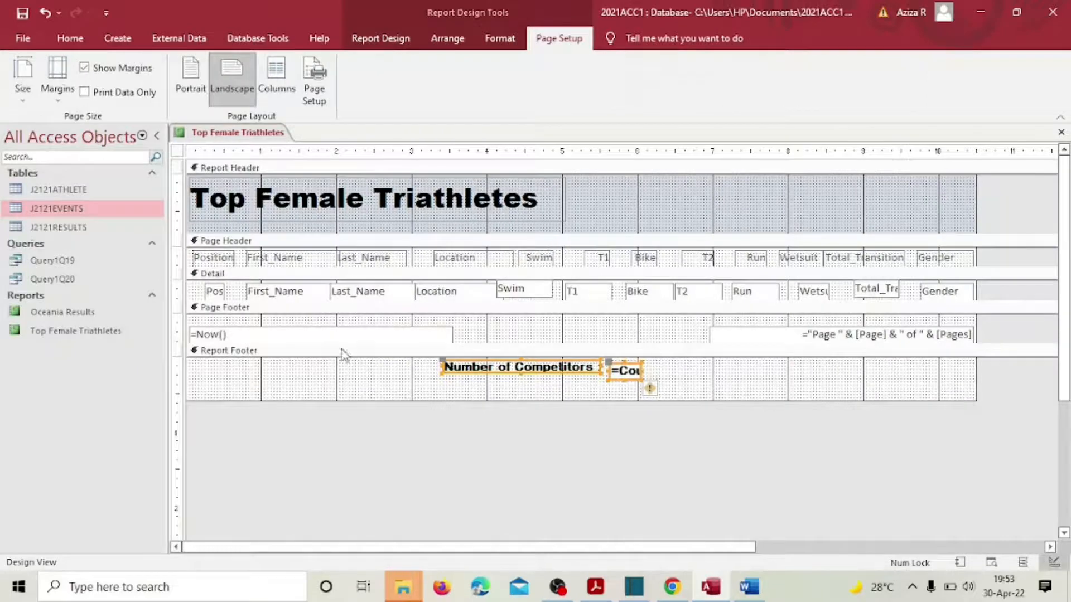
click(373, 330)
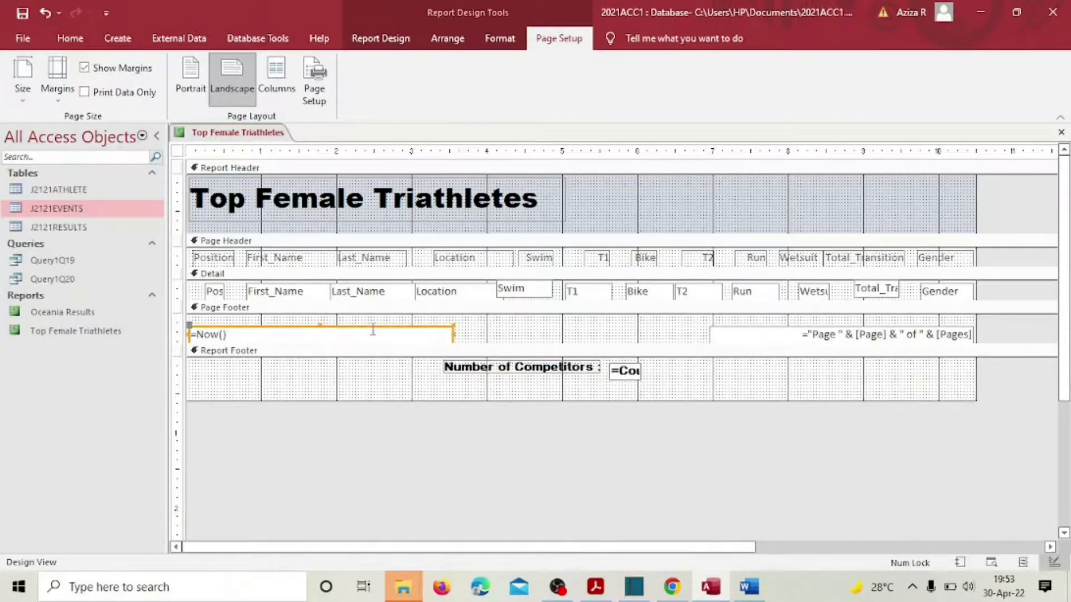
key(Delete)
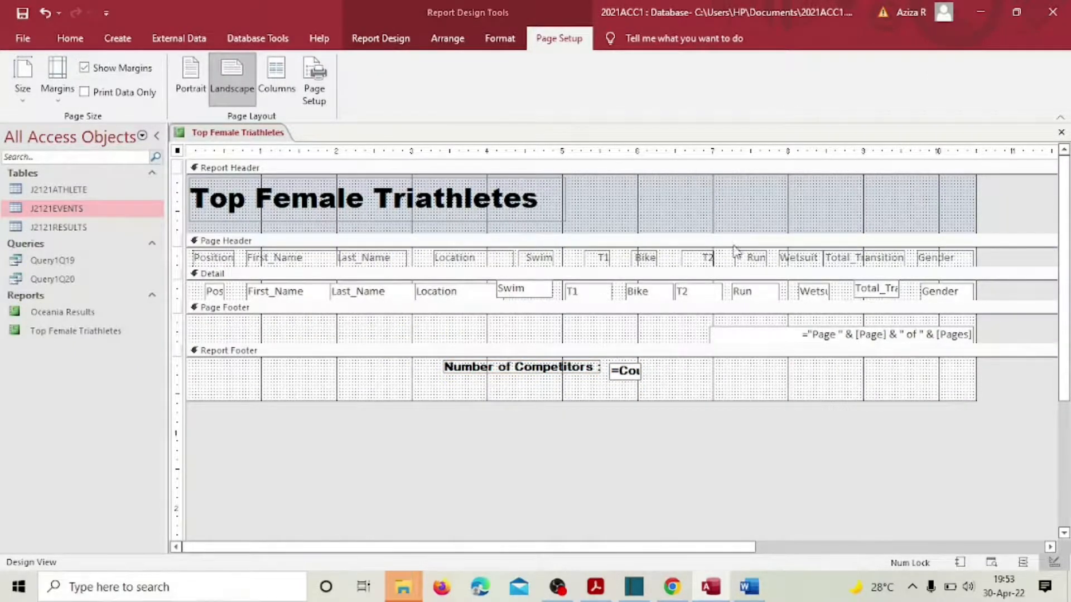
click(809, 338)
key(Delete)
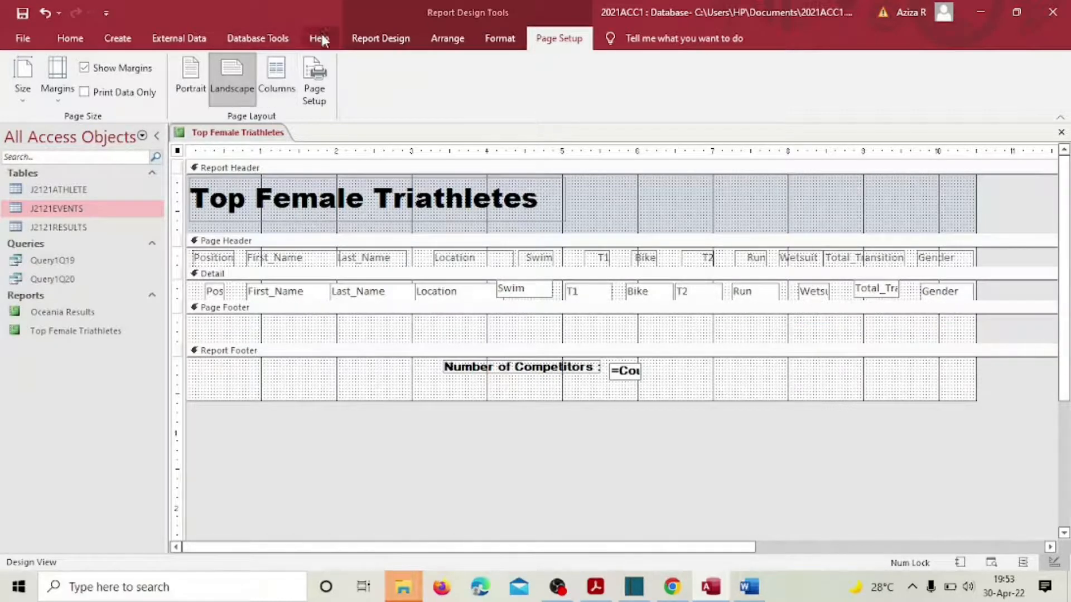
click(363, 46)
click(355, 78)
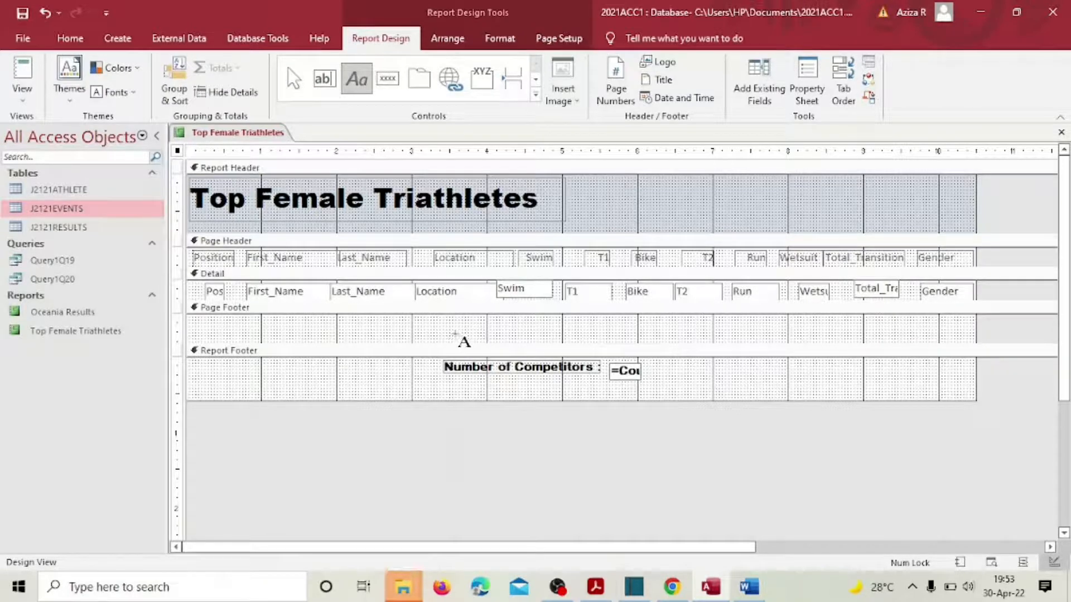
Step: Add a bold page-footer label with name, centre and candidate number, then view in Layout View
drag(453, 334, 685, 350)
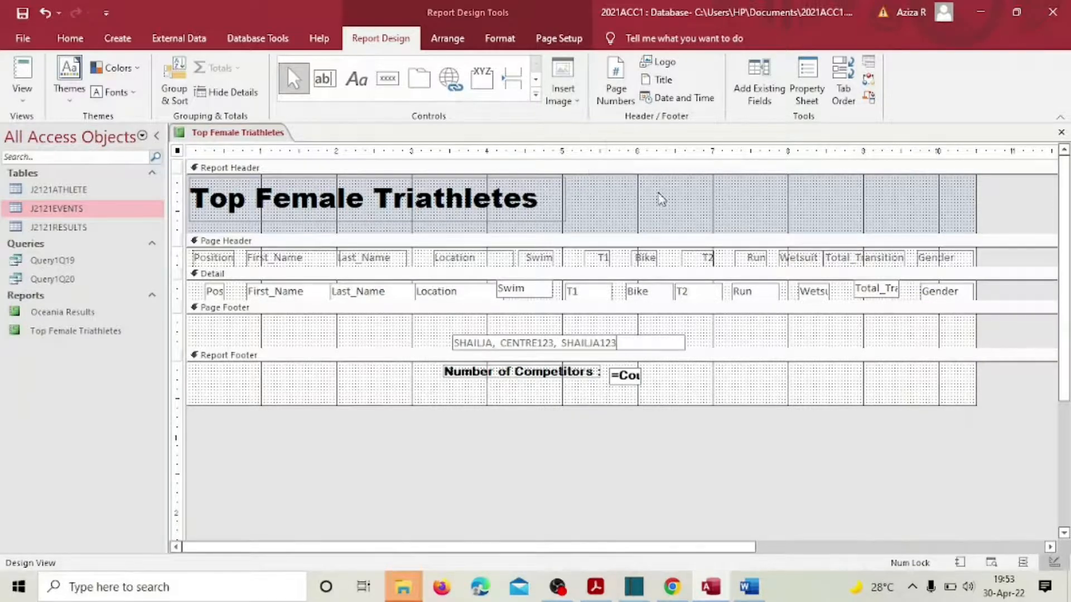
click(725, 337)
click(636, 336)
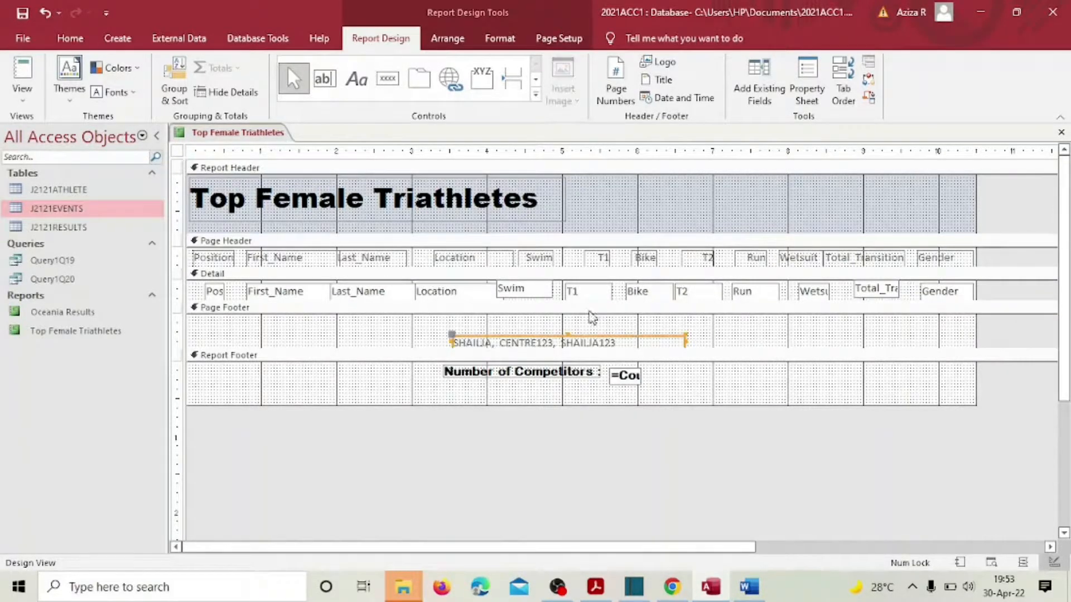
click(67, 45)
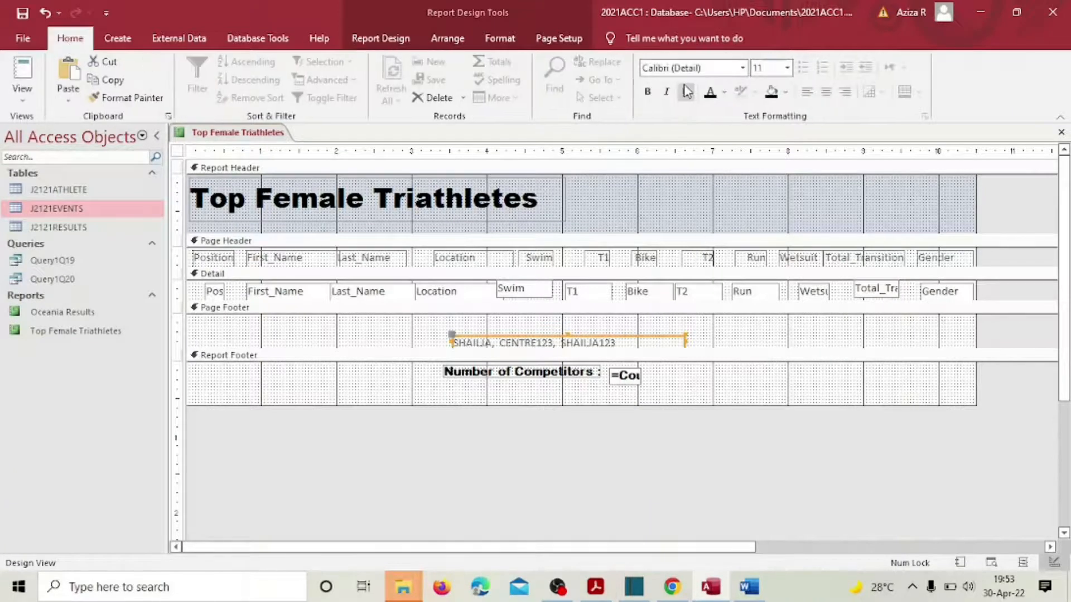
click(648, 92)
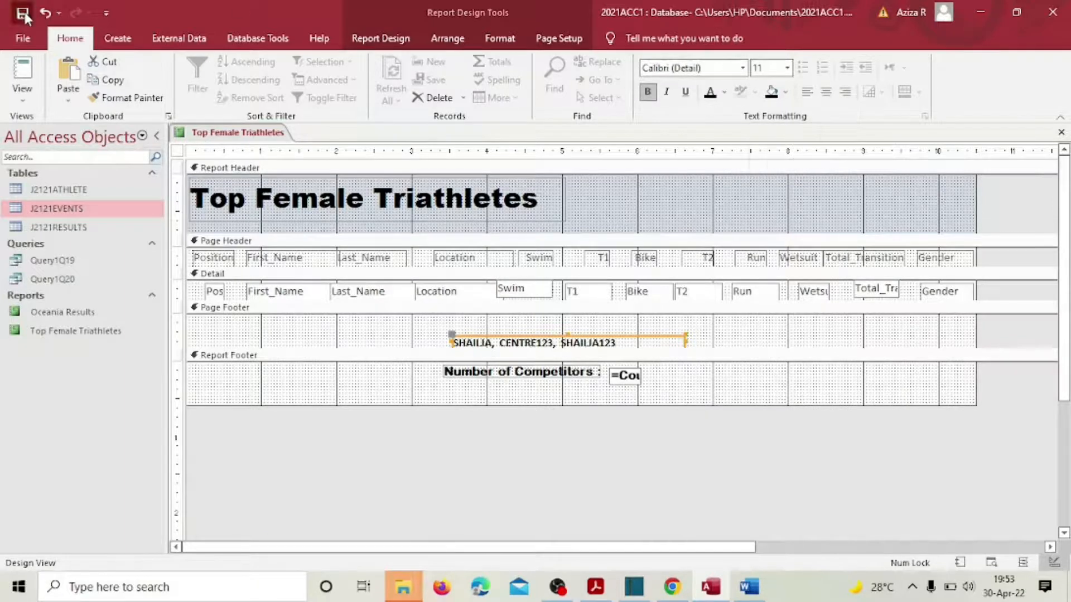
click(22, 94)
click(64, 195)
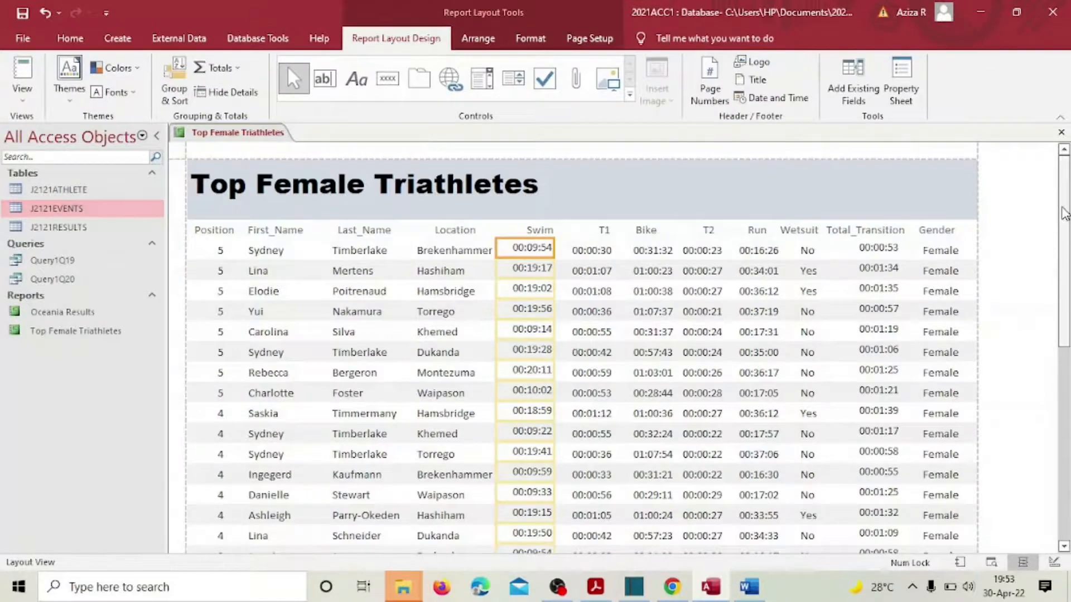
Step: Narrow the footer name/centre/candidate box from its left so it sits under the competitor count
drag(1064, 212, 1070, 520)
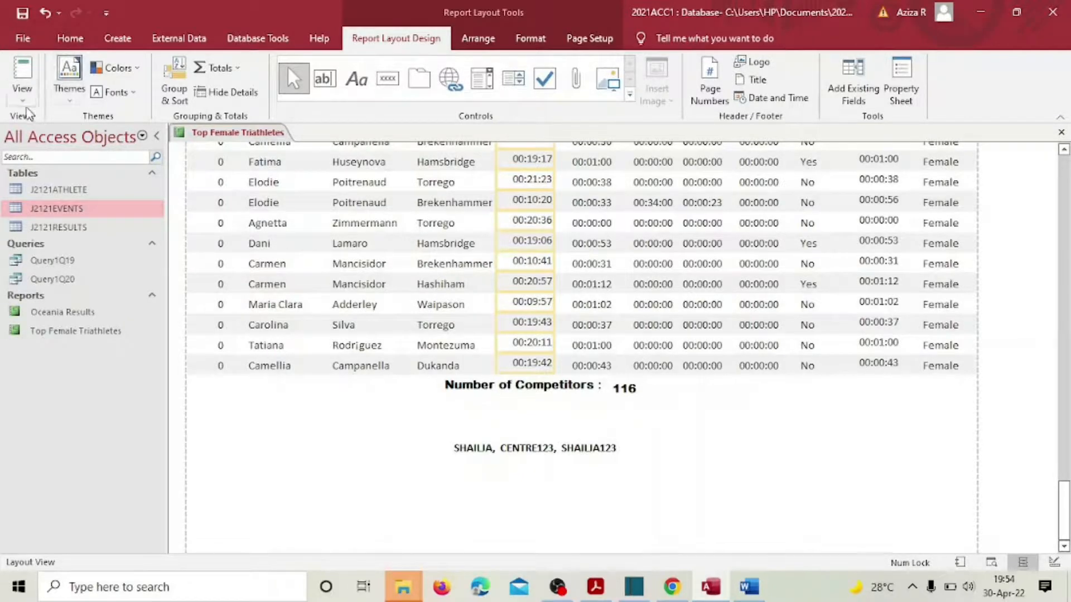
click(25, 103)
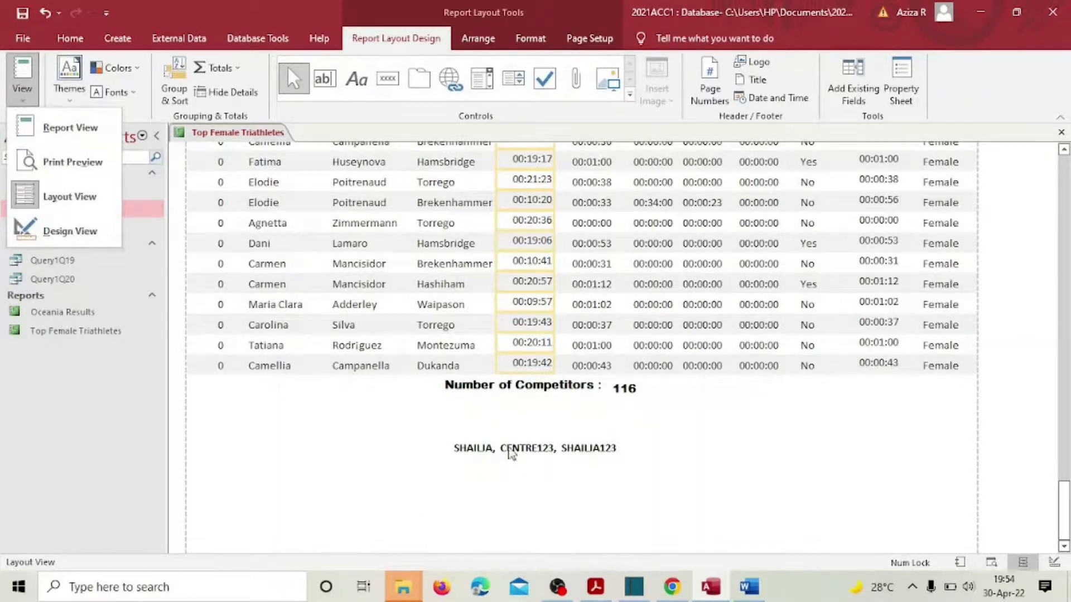
click(509, 449)
click(511, 446)
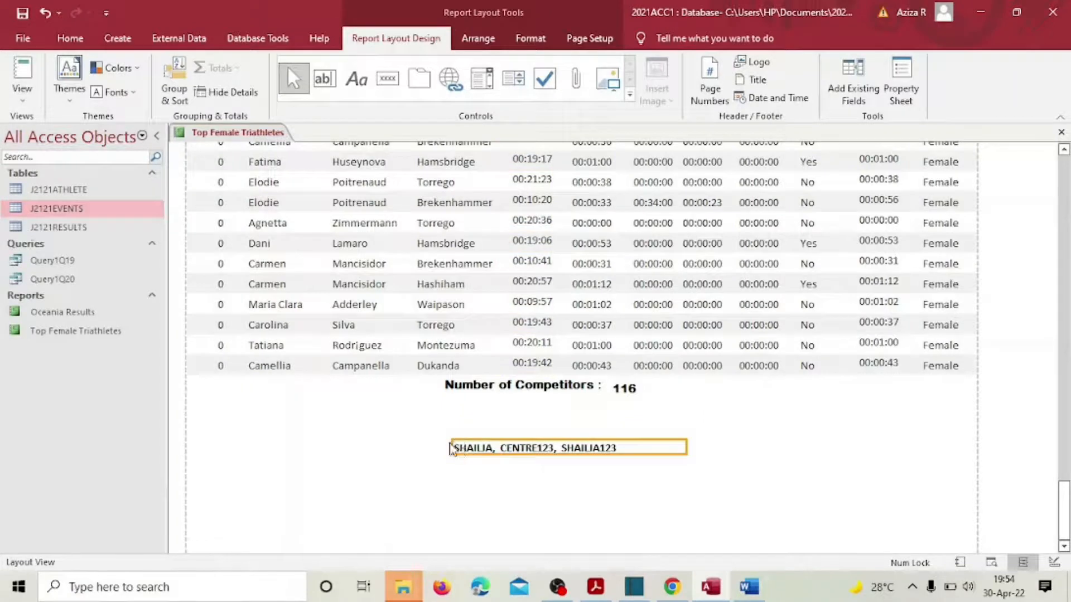
drag(455, 446, 484, 448)
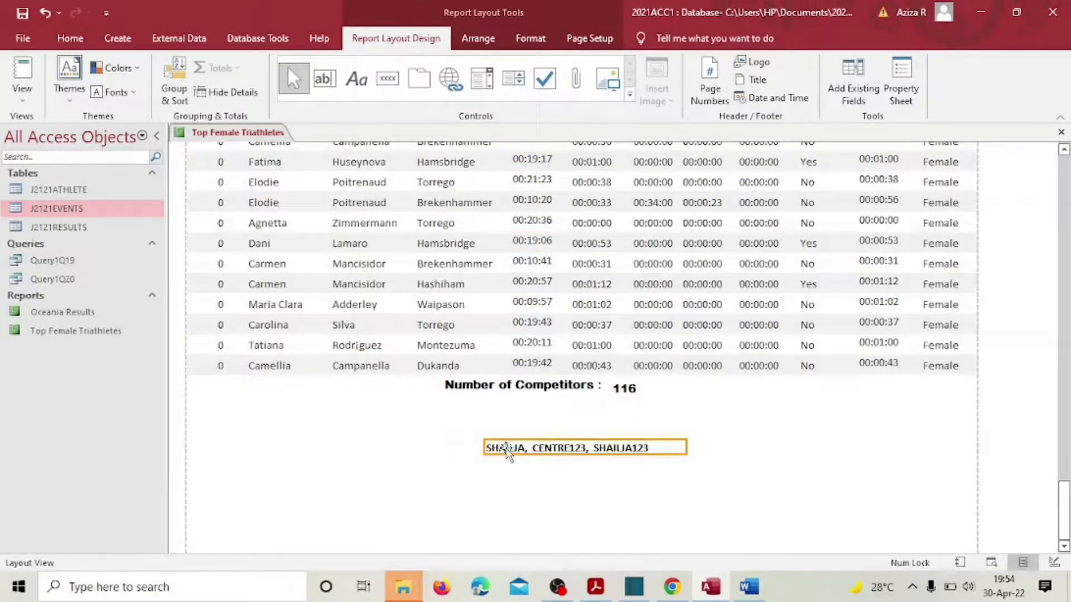
click(699, 469)
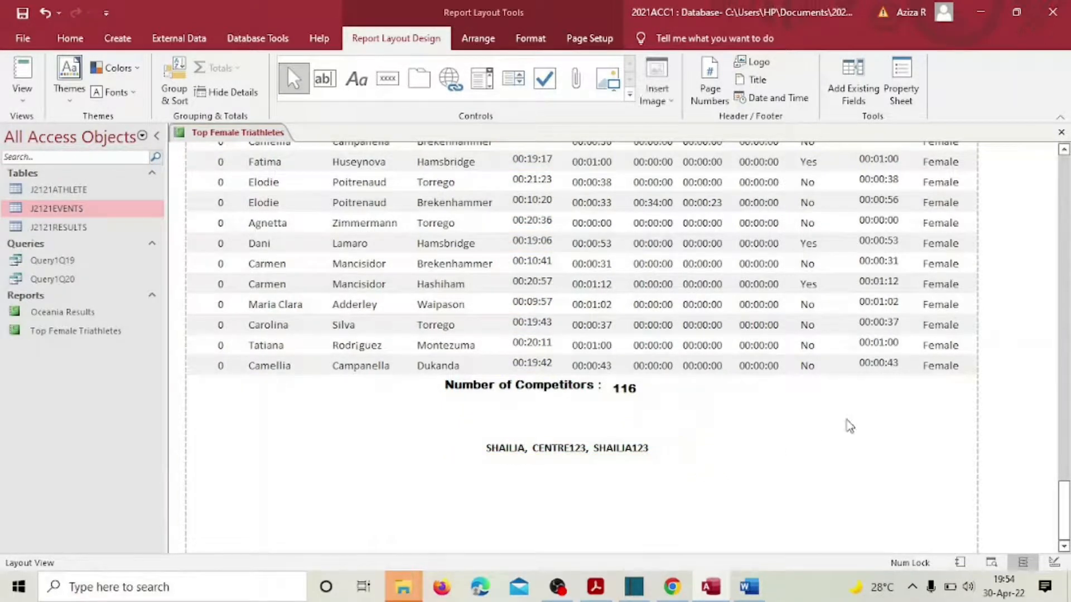
click(536, 452)
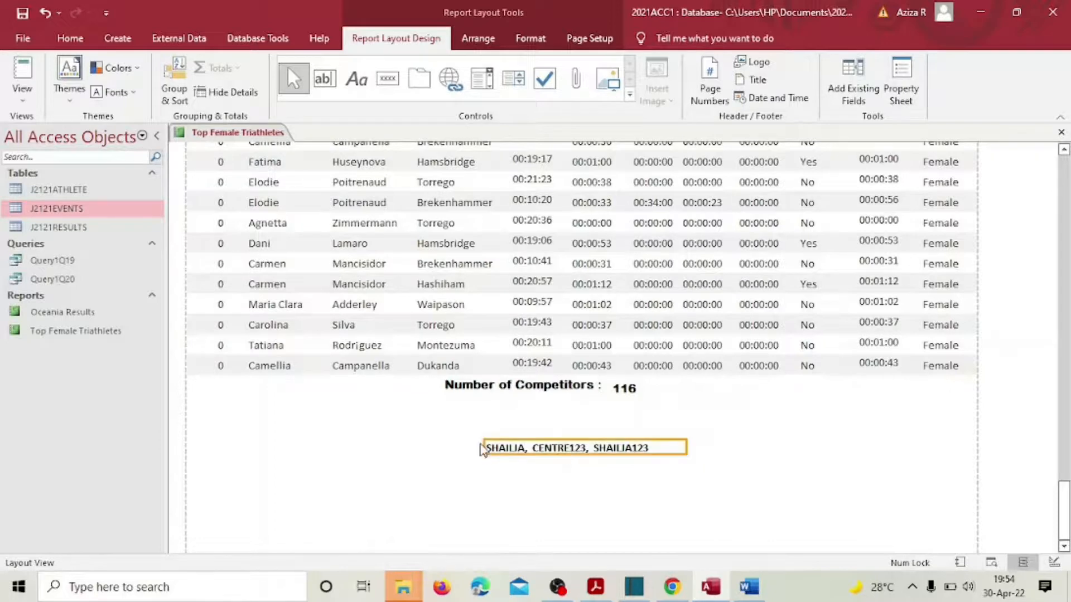
click(704, 536)
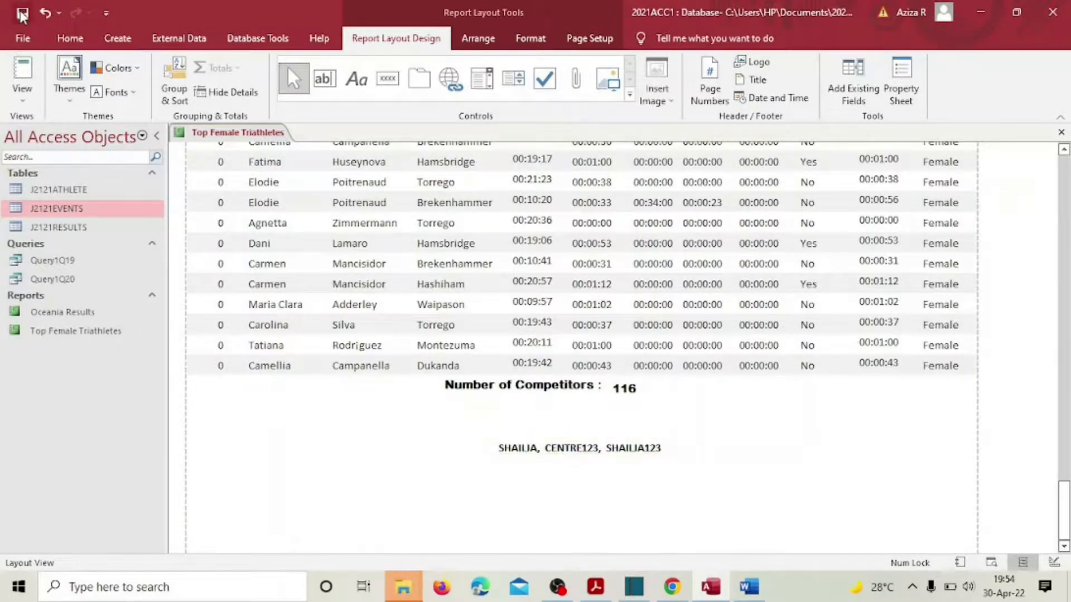
click(595, 587)
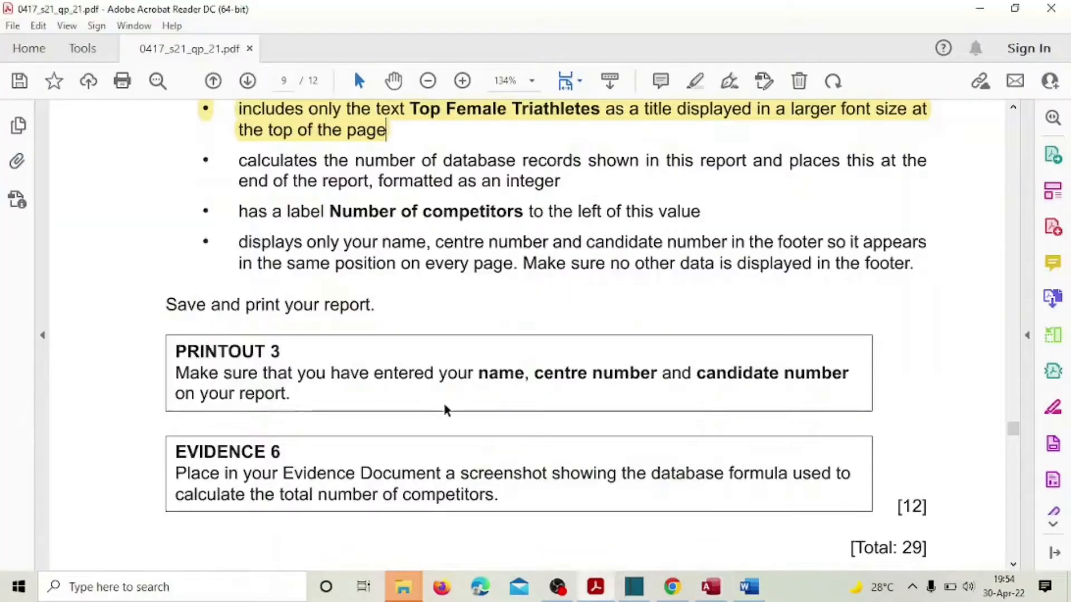
Step: Highlight the count, label and footer requirement bullets yellow in the exam paper
scroll(443, 401, down, 1)
drag(478, 337, 690, 342)
drag(343, 204, 484, 206)
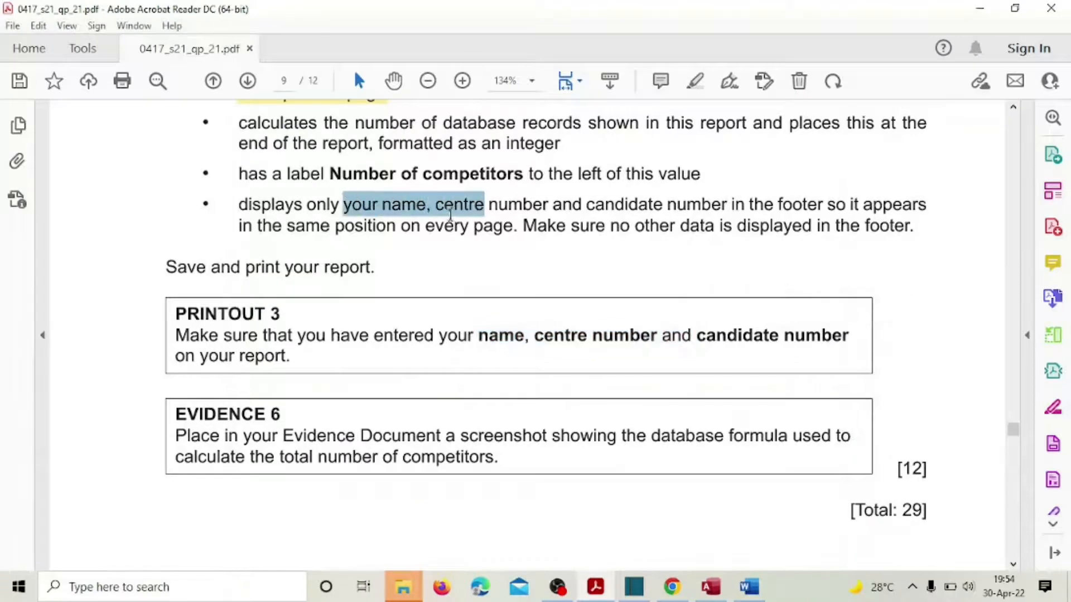
drag(240, 123, 390, 226)
click(374, 201)
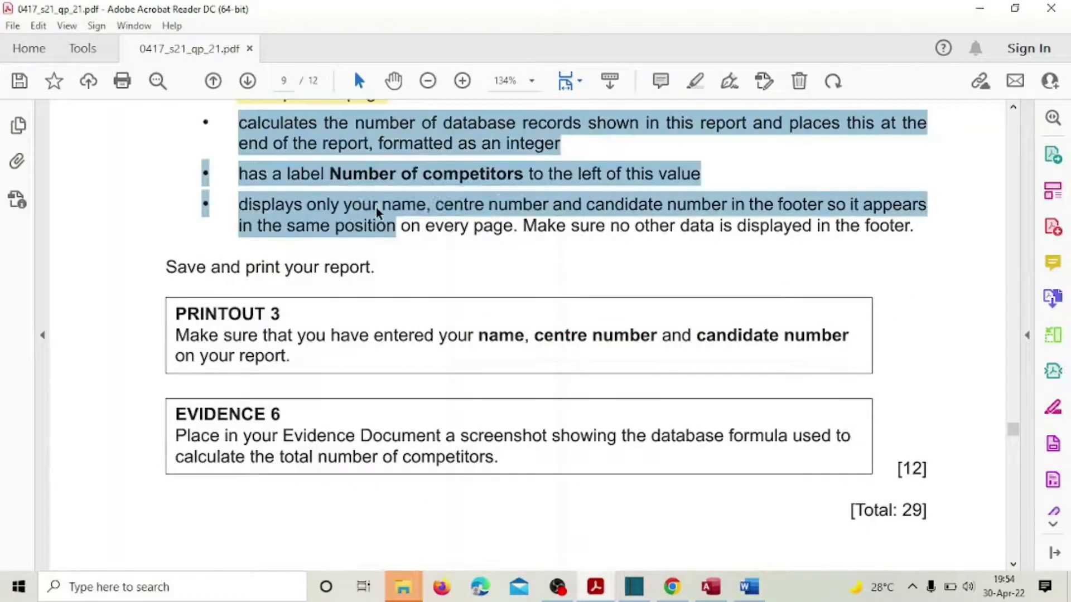
scroll(405, 282, down, 2)
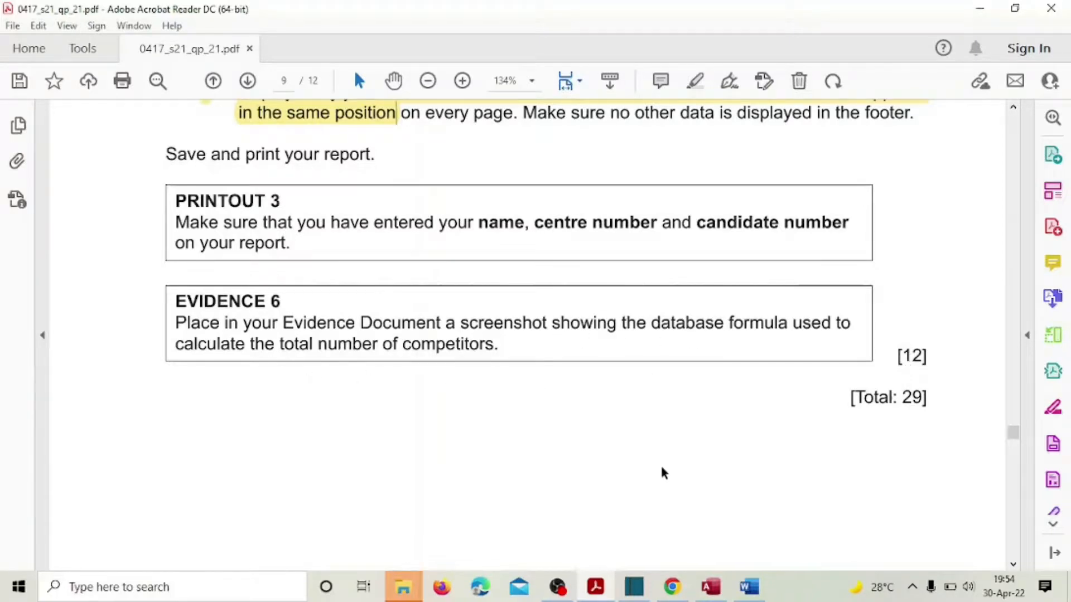
click(712, 586)
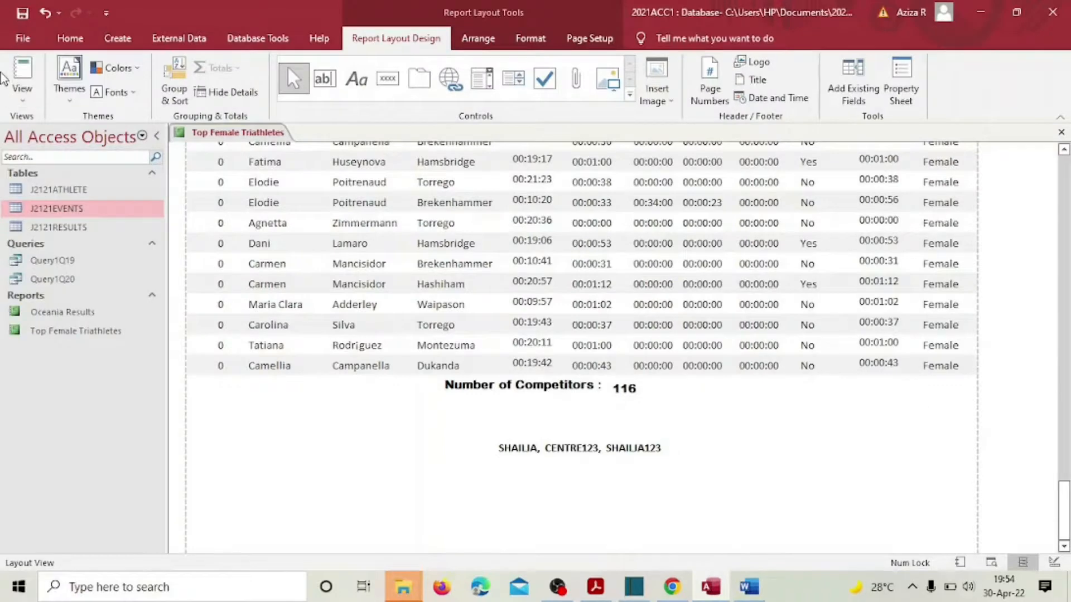
Step: In Design View, widen the footer count box so =Count(*) shows in full
click(23, 95)
click(56, 231)
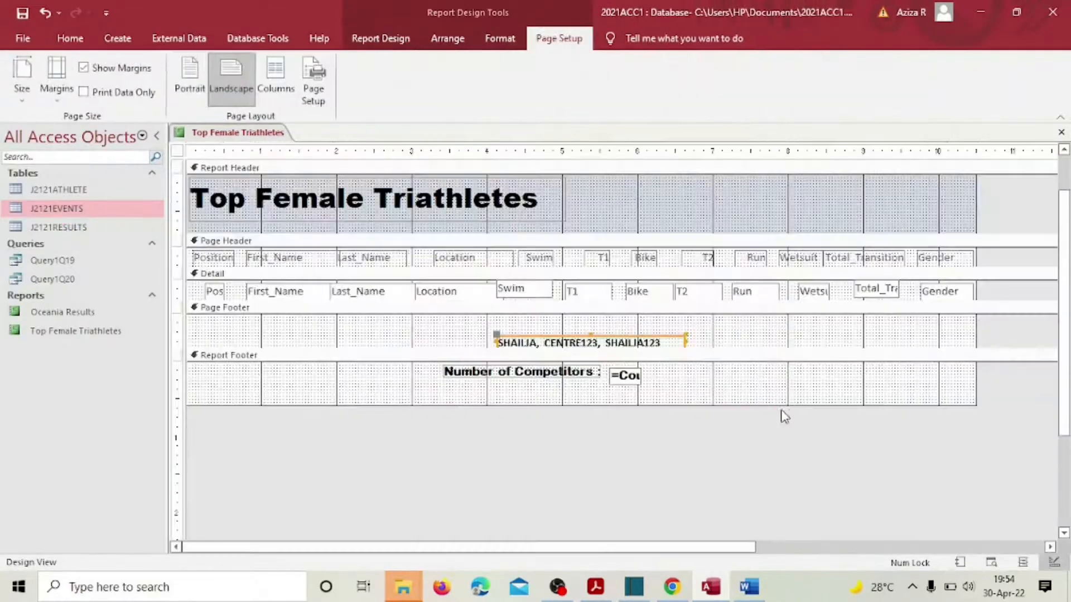
click(632, 376)
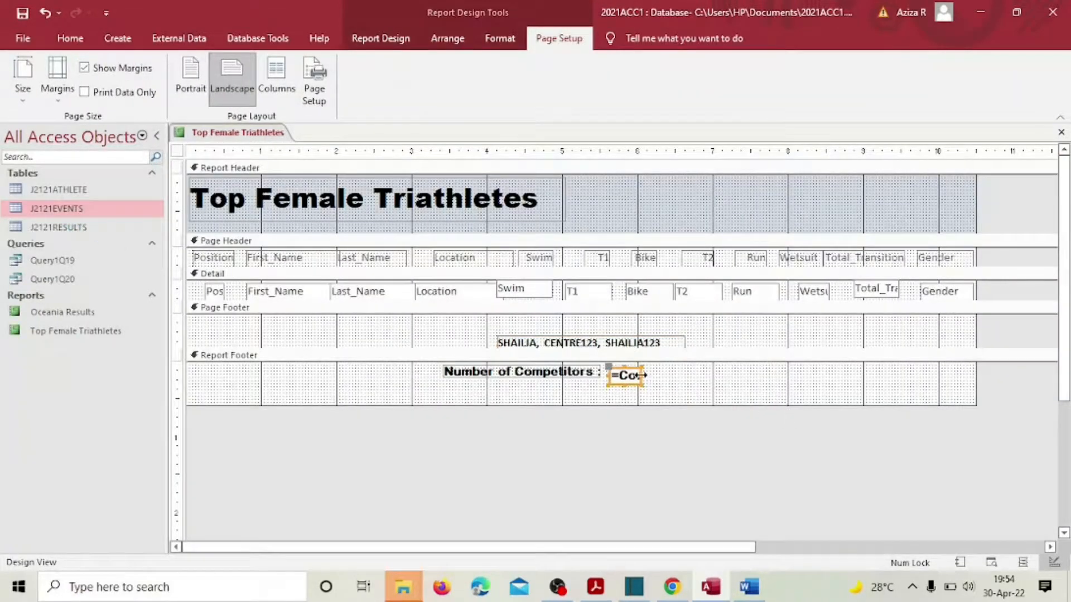
drag(641, 375, 726, 377)
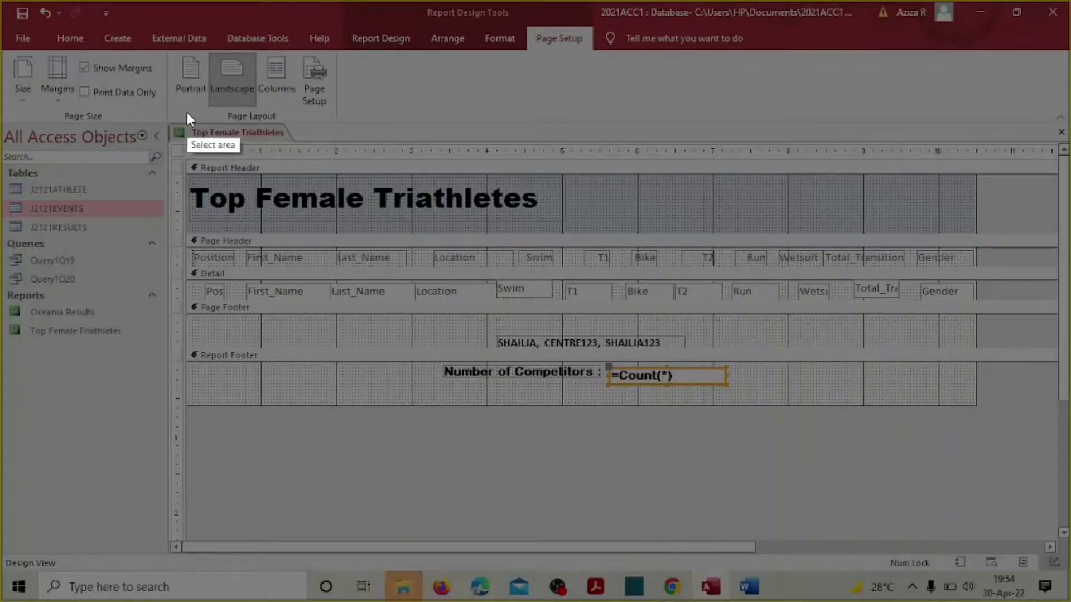
Step: Capture the report design with an arrow pointing at =Count(*) and copy it for the Word evidence document
mouse_move(164, 112)
mouse_down()
mouse_move(706, 452)
mouse_move(765, 434)
mouse_up()
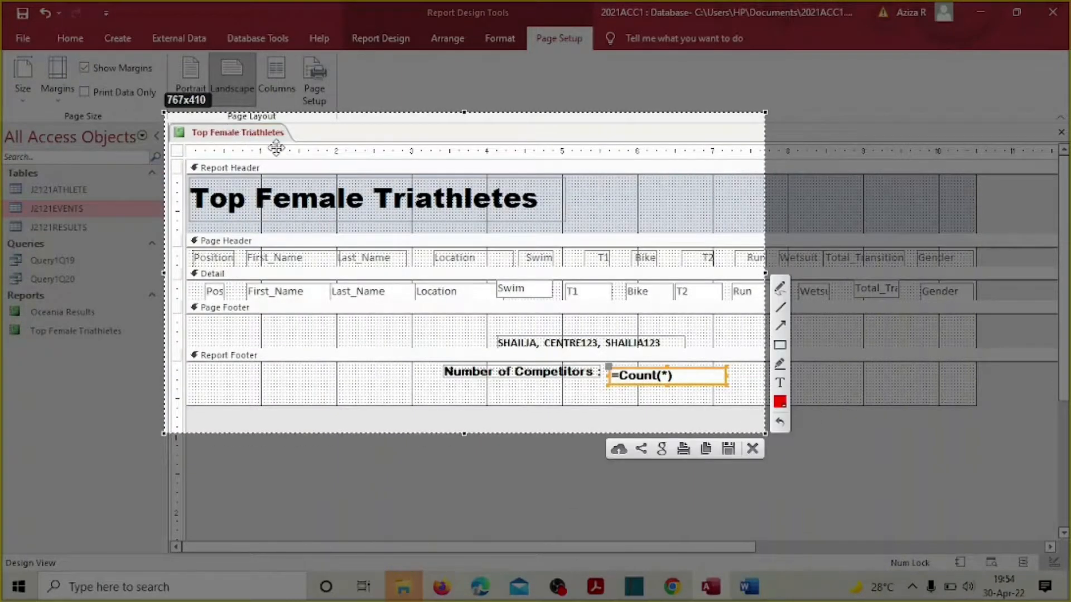
click(781, 327)
mouse_move(725, 329)
mouse_down()
mouse_move(616, 351)
mouse_move(627, 363)
mouse_up()
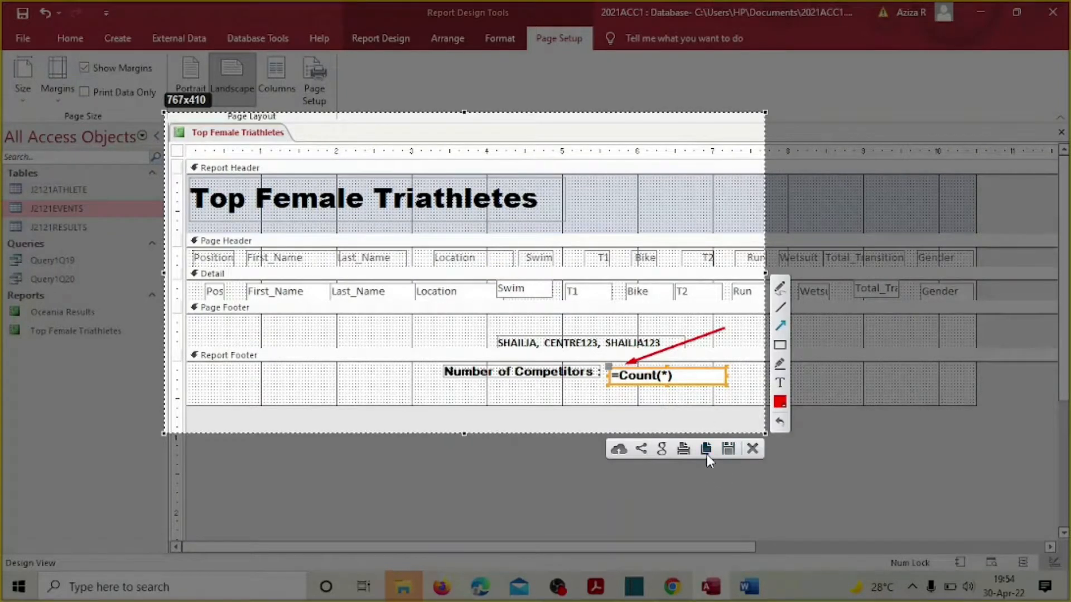
click(706, 449)
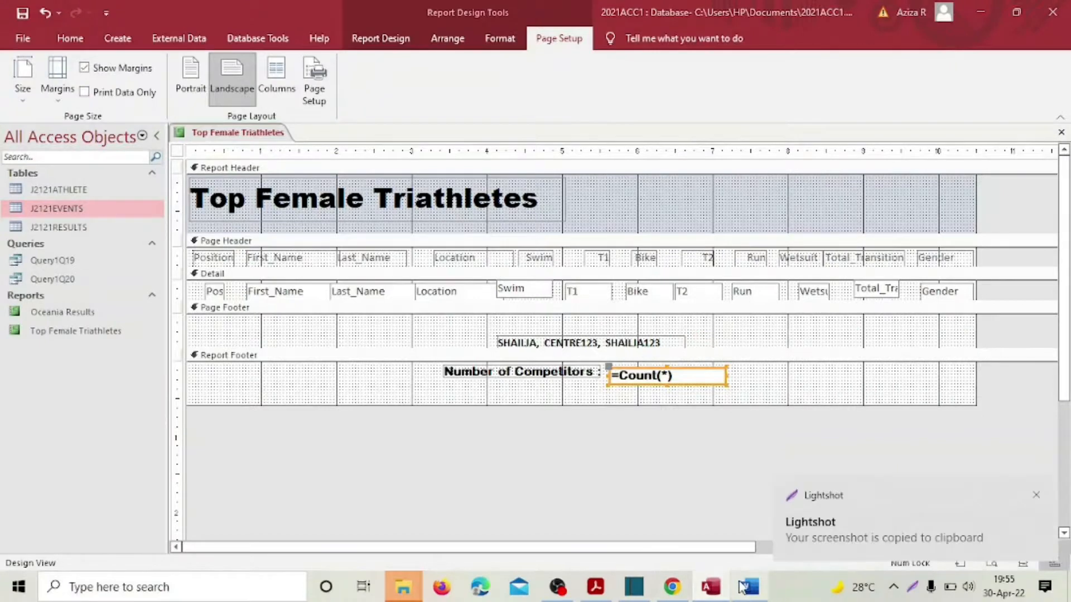
click(749, 586)
scroll(477, 435, down, 2)
scroll(477, 435, down, 2)
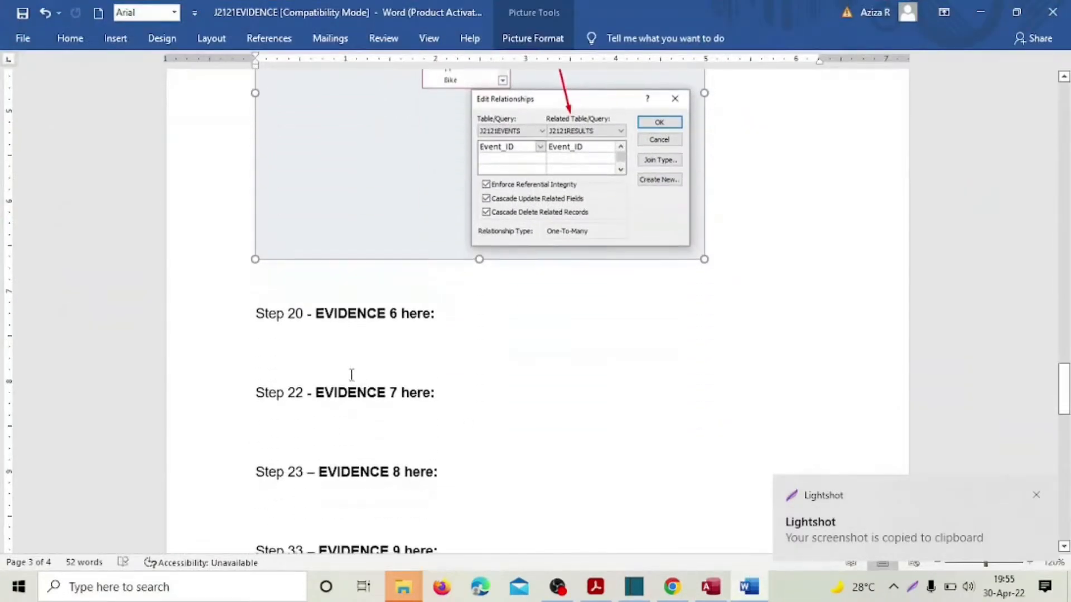
Step: Paste the =Count(*) design screenshot under Step 20 Evidence 6 and shrink it
click(265, 338)
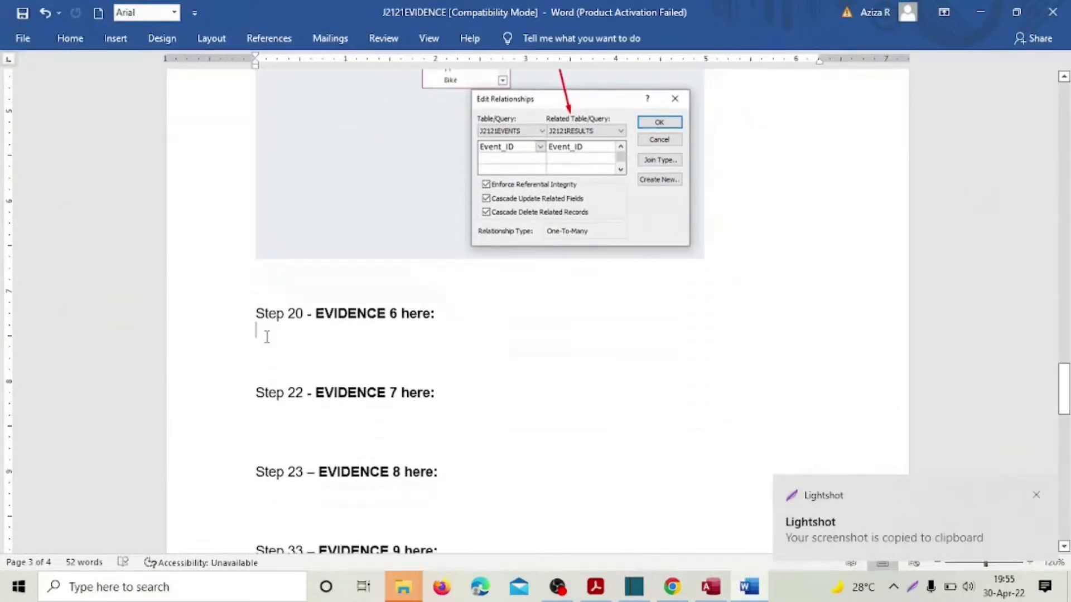
key(ctrl+v)
click(608, 357)
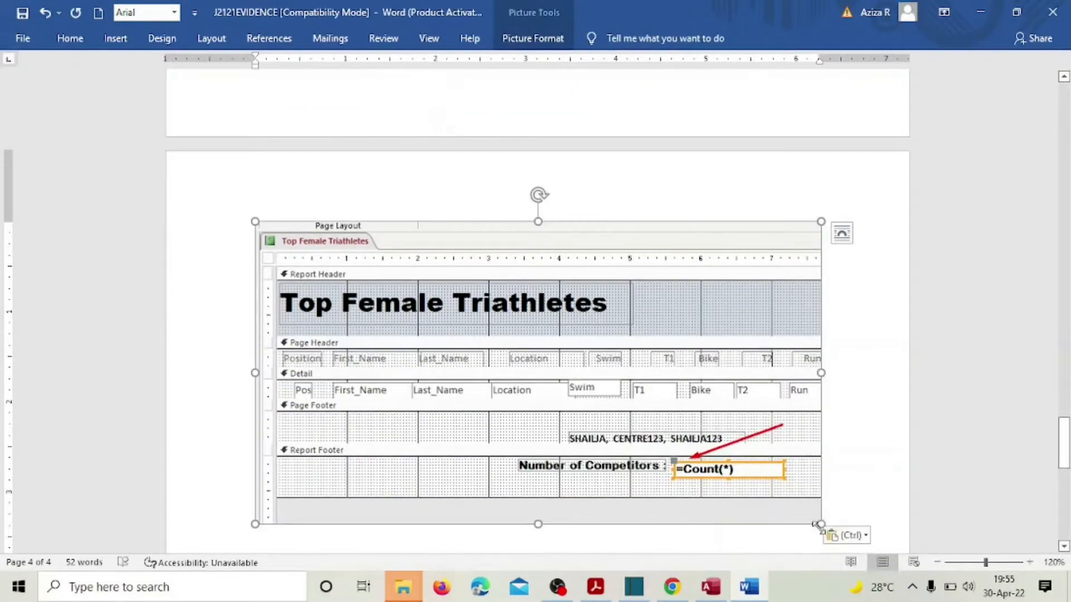
drag(820, 524, 695, 458)
scroll(558, 335, down, 3)
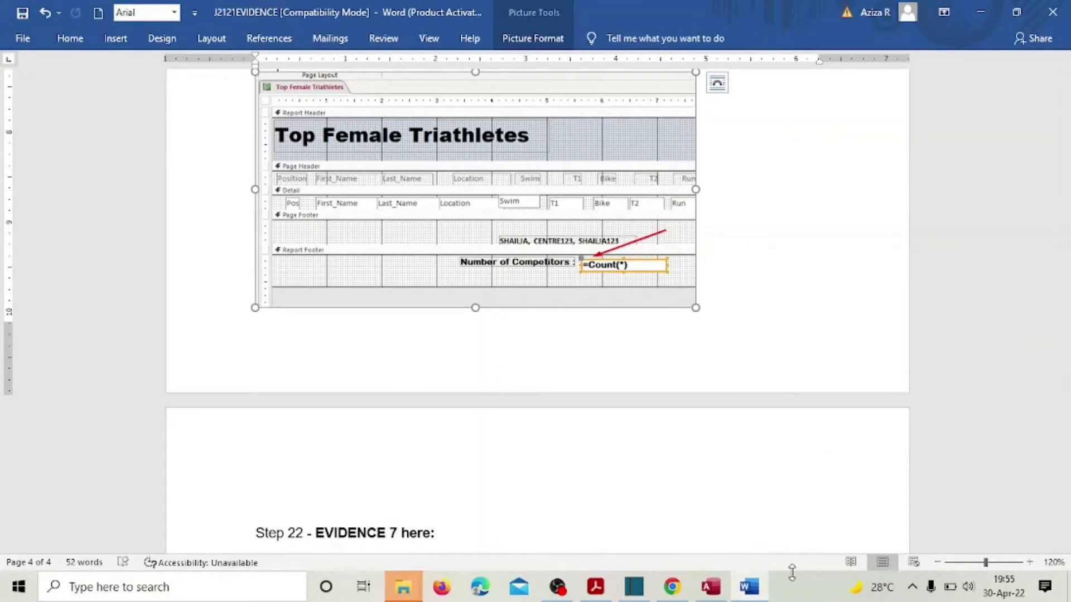
click(596, 587)
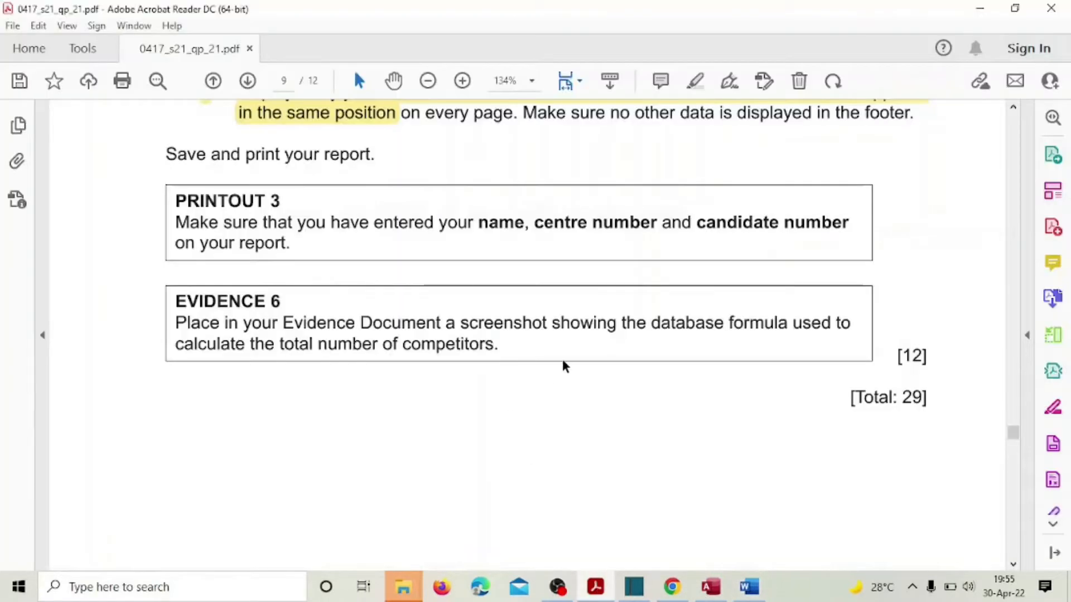
Step: Highlight the EVIDENCE 6 instruction with its [12] and [Total: 29] marks in yellow in Acrobat Reader
drag(267, 301, 306, 385)
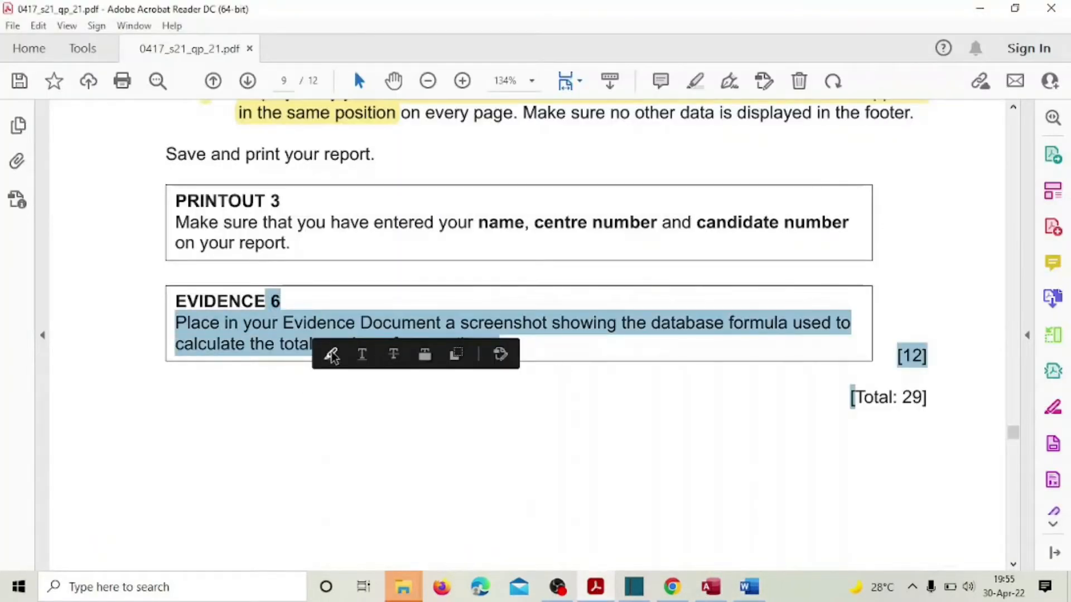
click(332, 355)
scroll(364, 359, down, 10)
scroll(365, 363, up, 7)
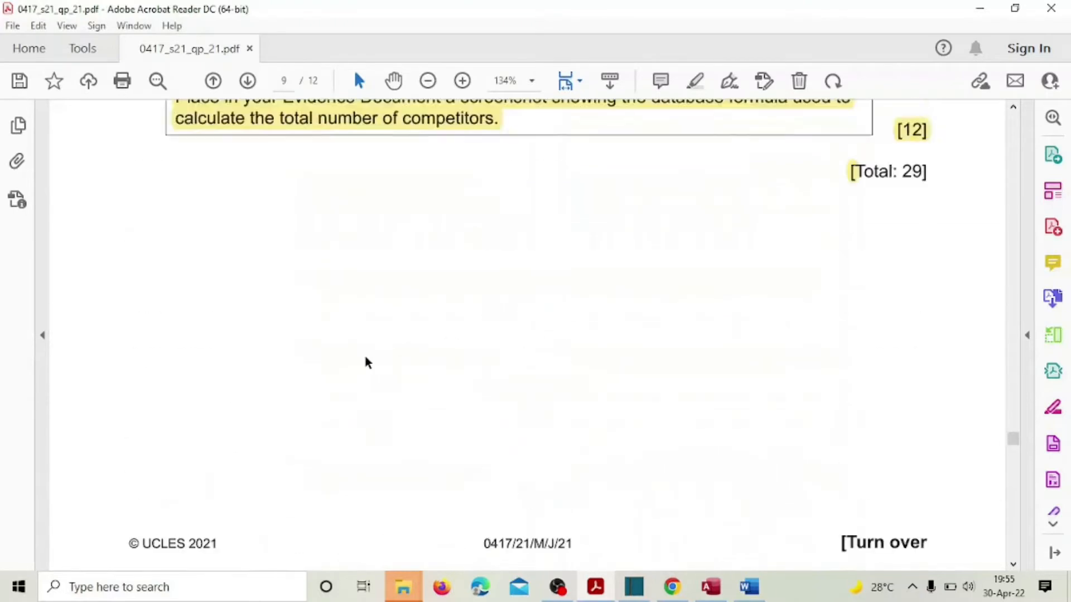
scroll(367, 362, up, 5)
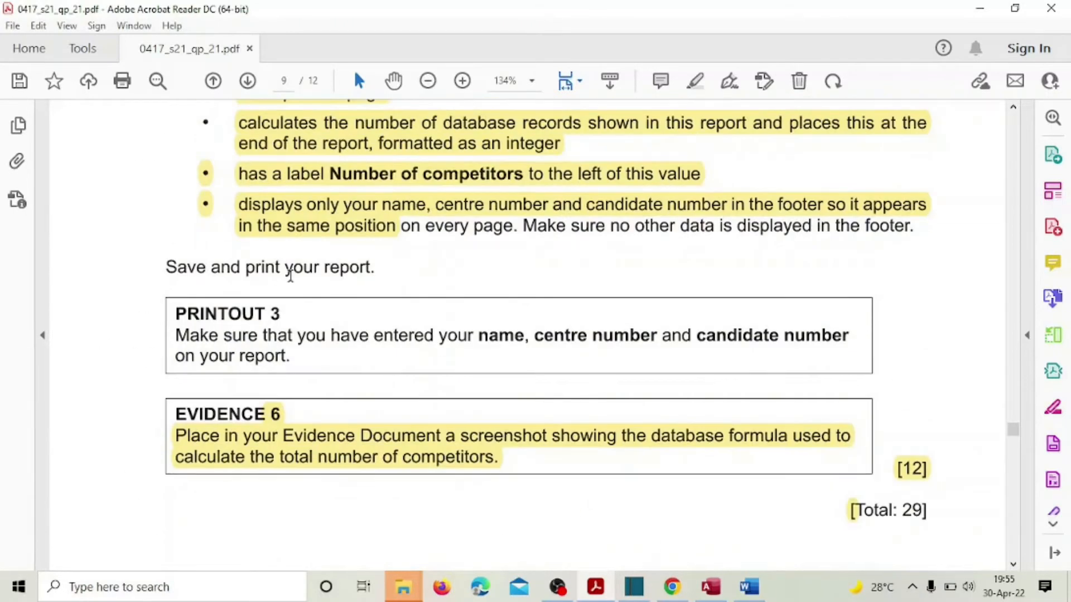